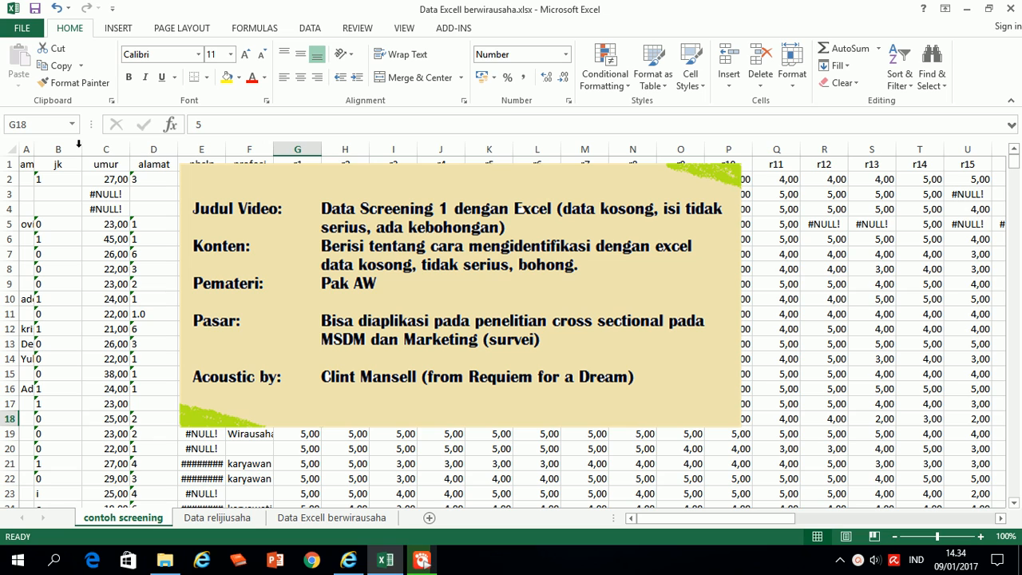
Step: Narrow the jk column slightly in the contoh screening sheet
{"action": "left_click_drag", "start_coordinate": [82, 149], "coordinate": [71, 148]}
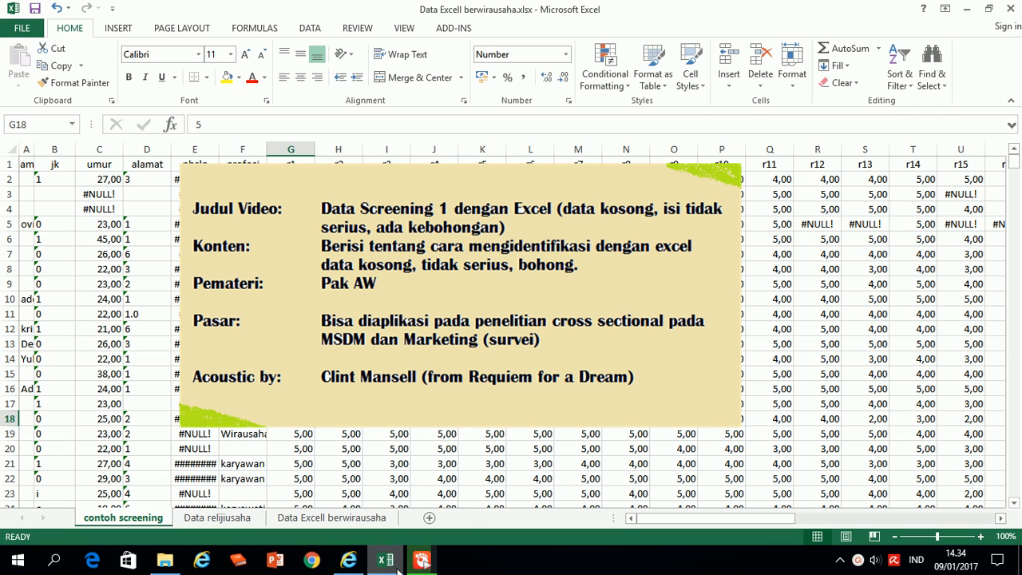
{"action": "mouse_move", "coordinate": [400, 565]}
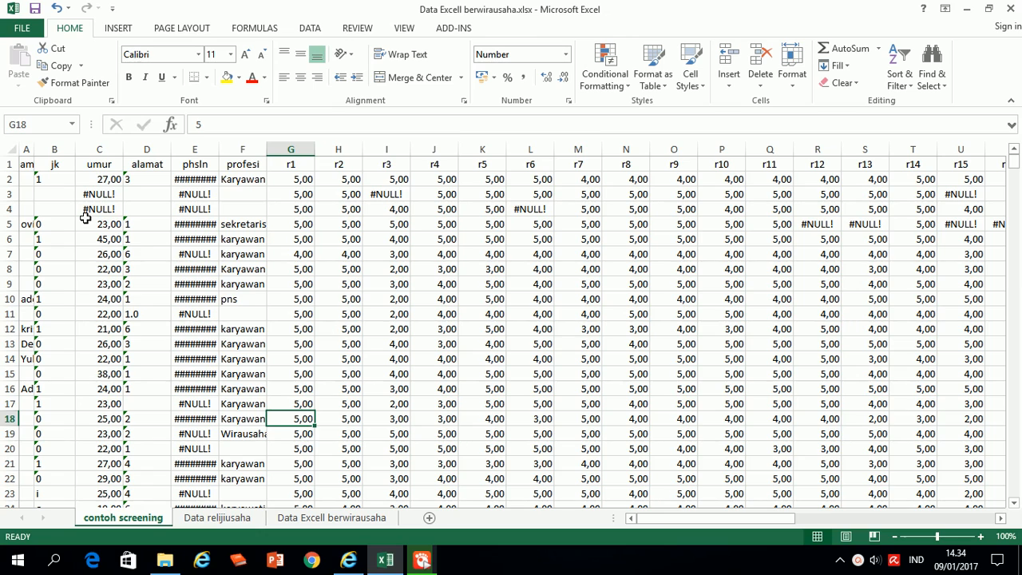
Step: Examine the #NULL! cells in rows 3 to 5 across the phsln, r3, r6, r12, r13 and r15 columns
{"action": "left_click", "coordinate": [351, 255]}
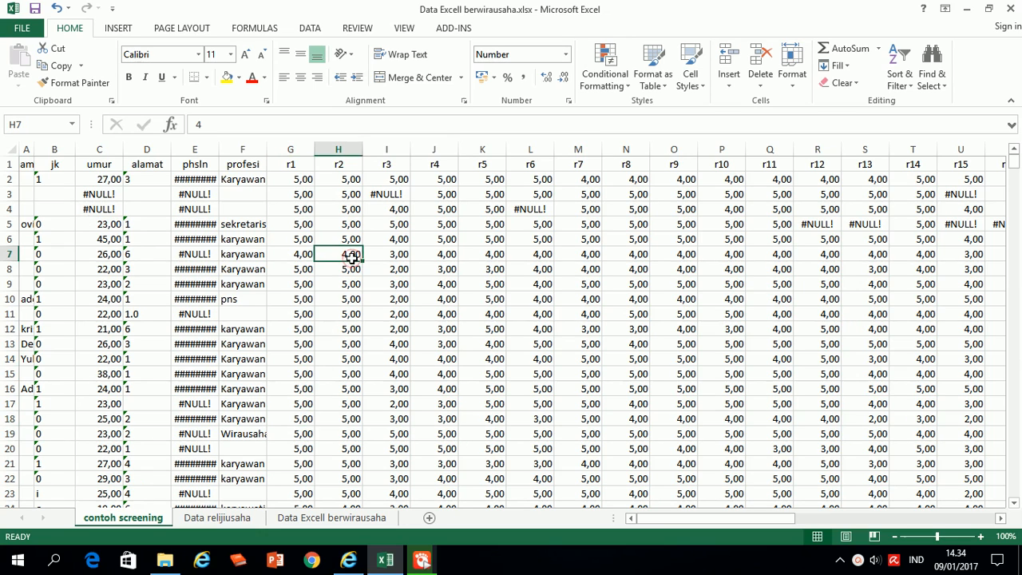
{"action": "left_click", "coordinate": [387, 196]}
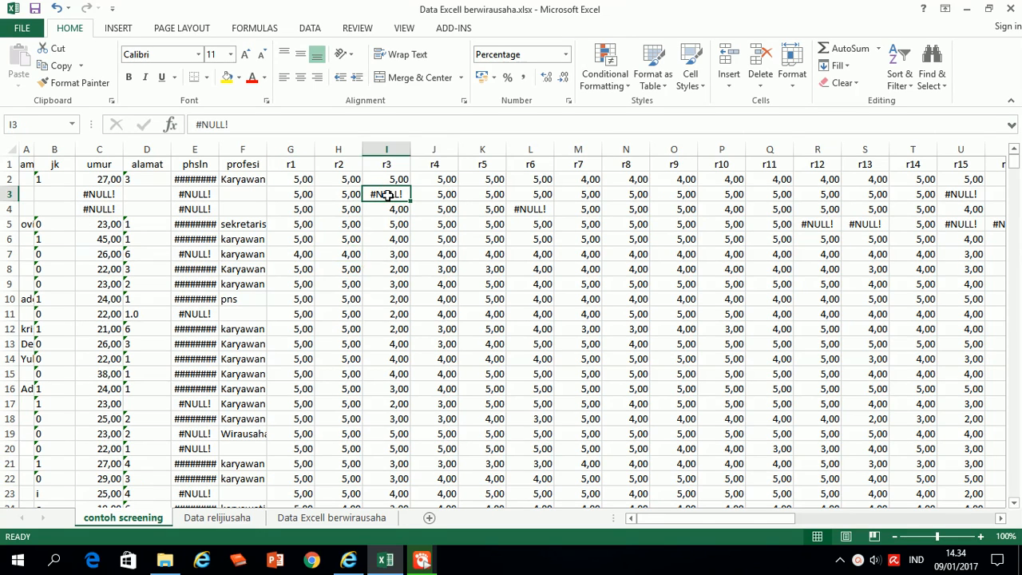
{"action": "left_click", "coordinate": [515, 210]}
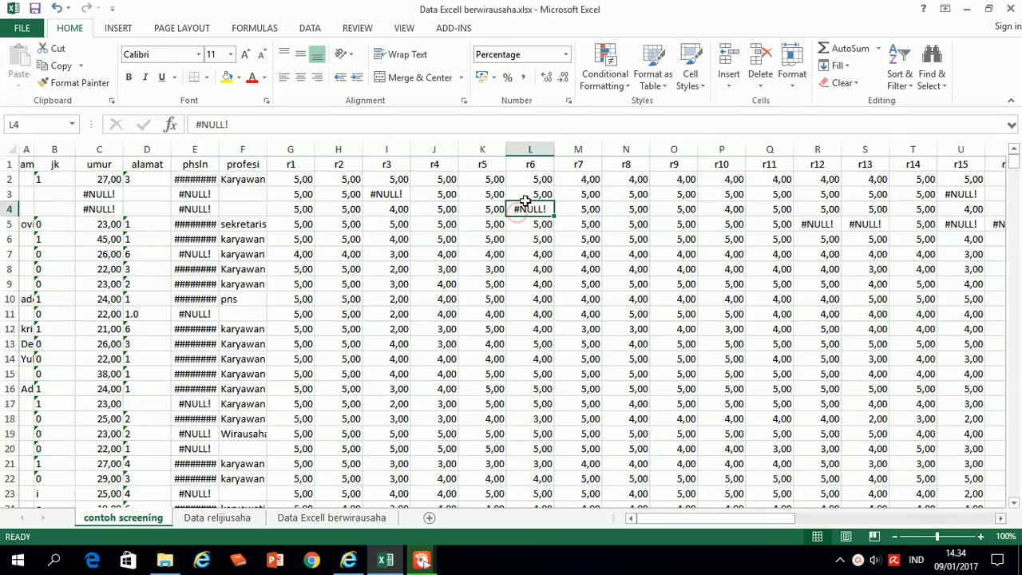
{"action": "left_click", "coordinate": [631, 225]}
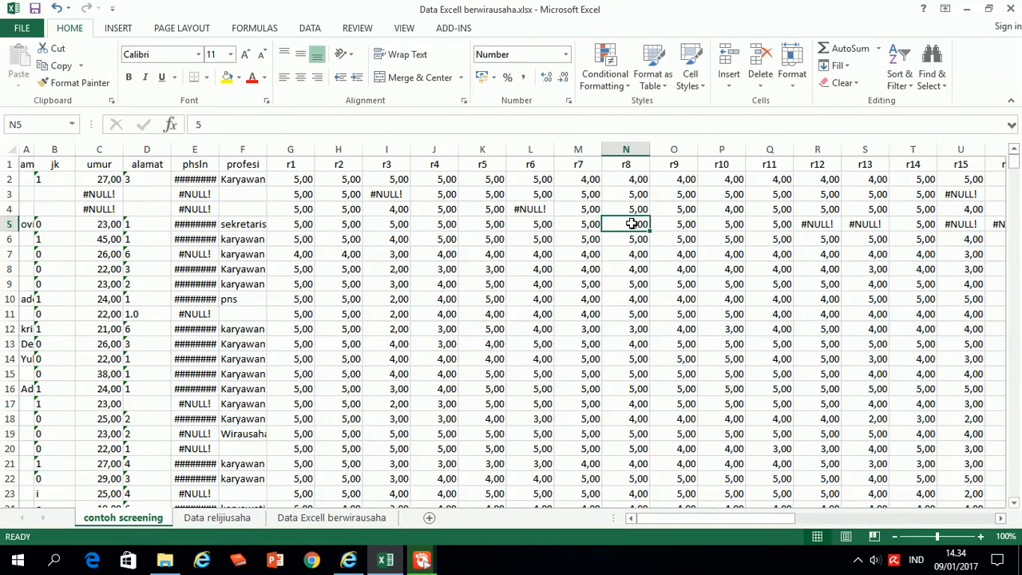
{"action": "left_click", "coordinate": [814, 226]}
{"action": "left_click", "coordinate": [867, 228]}
{"action": "left_click", "coordinate": [523, 209]}
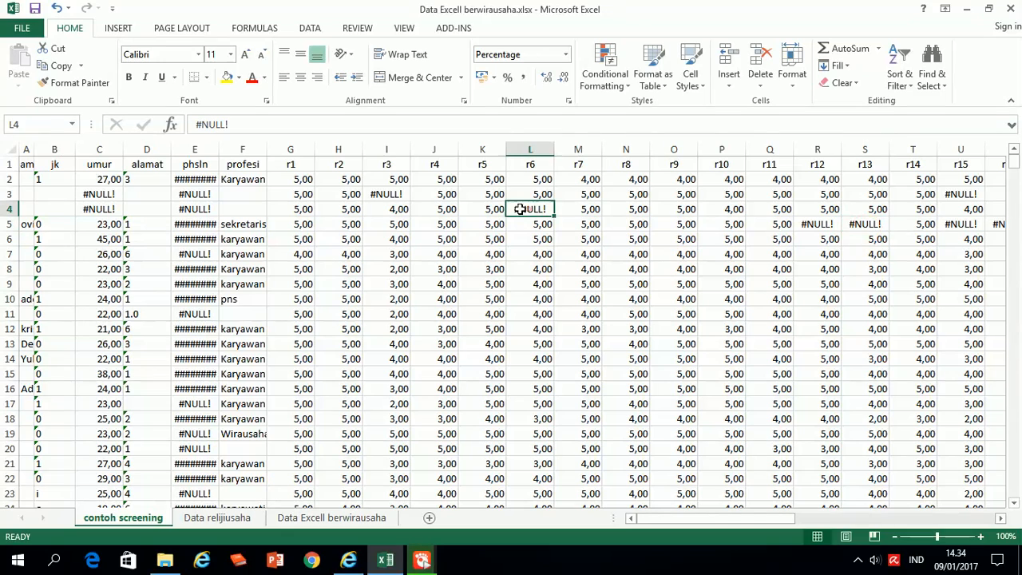
{"action": "left_click", "coordinate": [388, 197]}
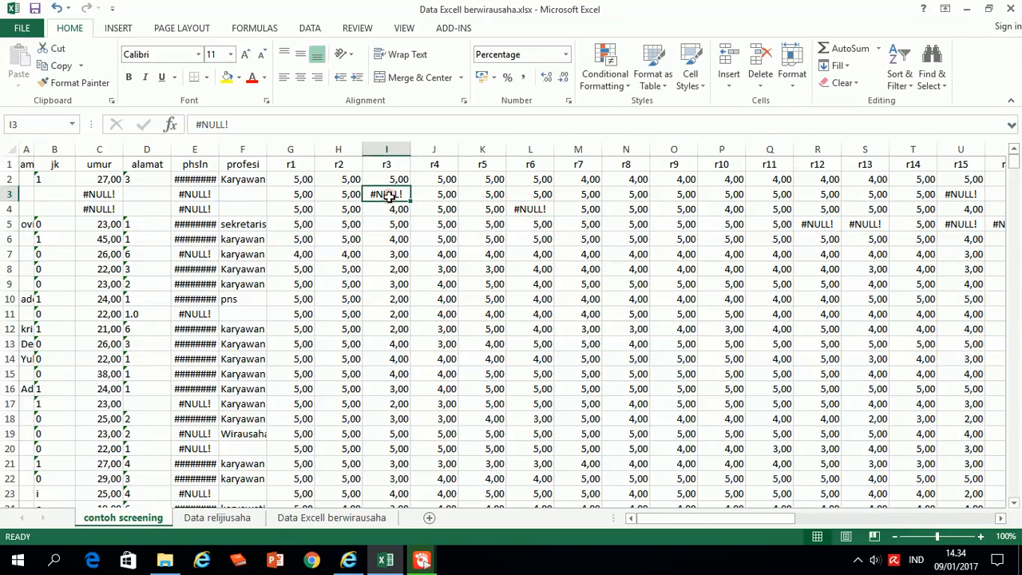
{"action": "left_click", "coordinate": [191, 194]}
{"action": "left_click", "coordinate": [201, 210]}
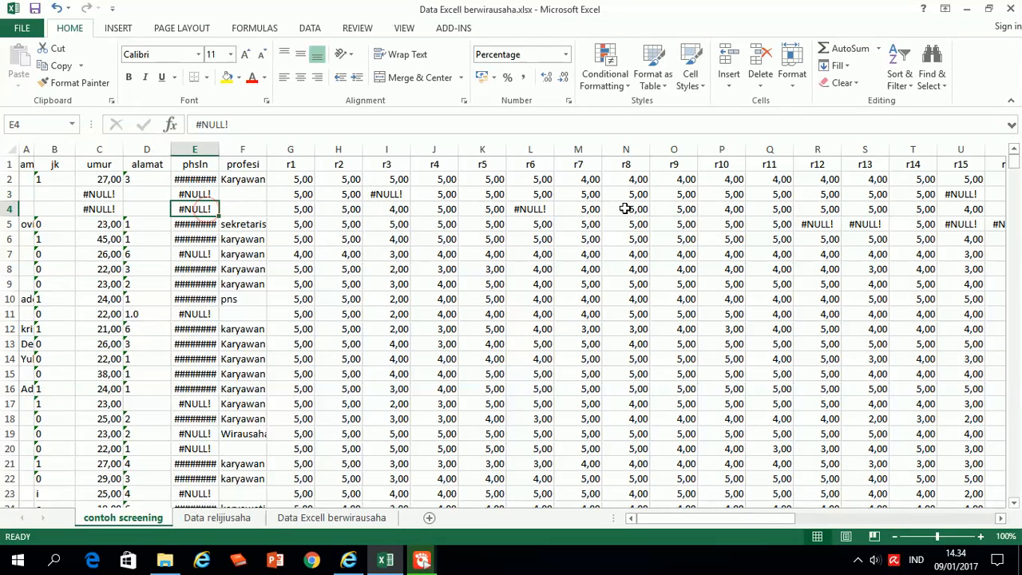
{"action": "left_click", "coordinate": [811, 227]}
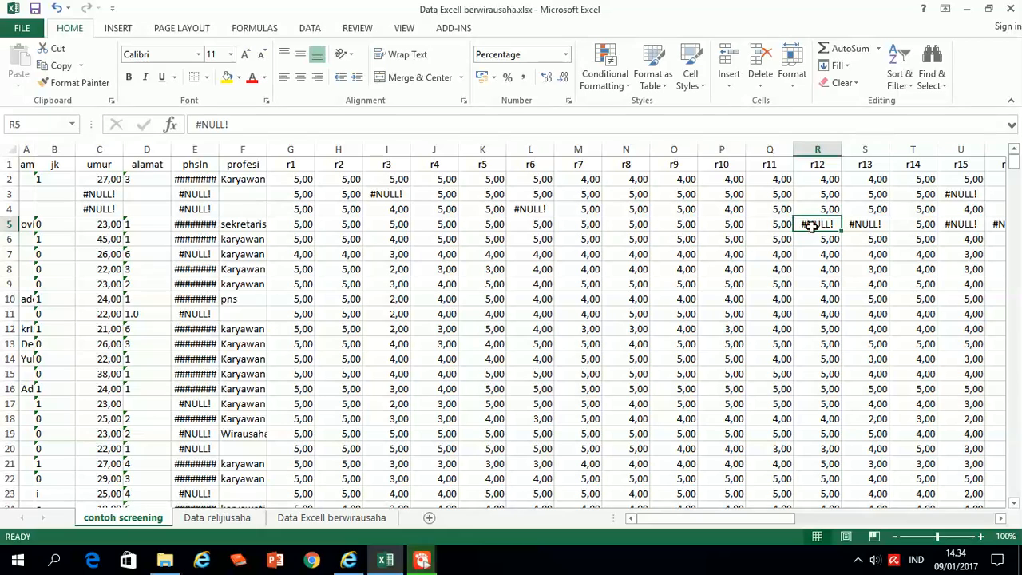
{"action": "left_click", "coordinate": [865, 224]}
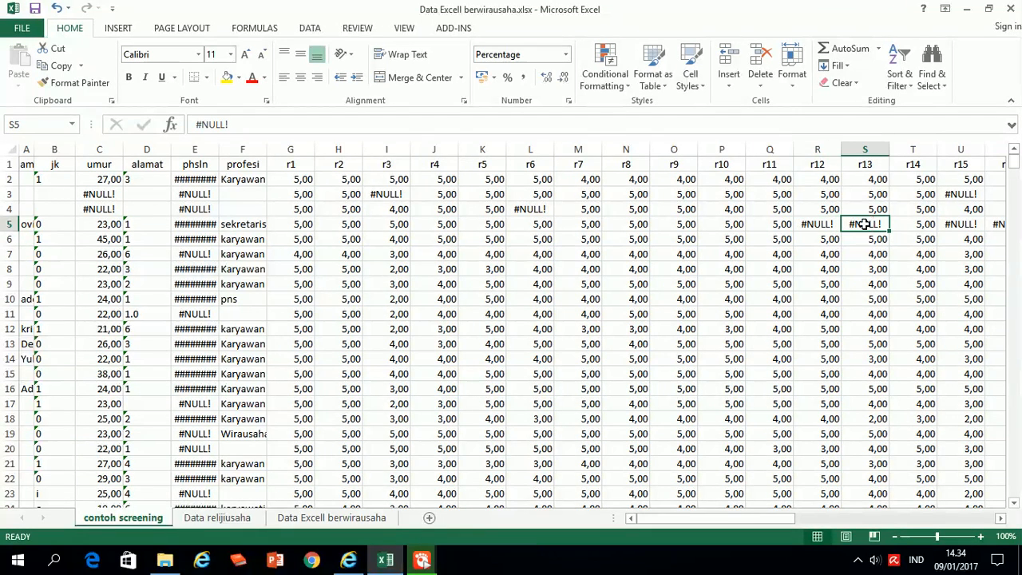
{"action": "left_click", "coordinate": [961, 226]}
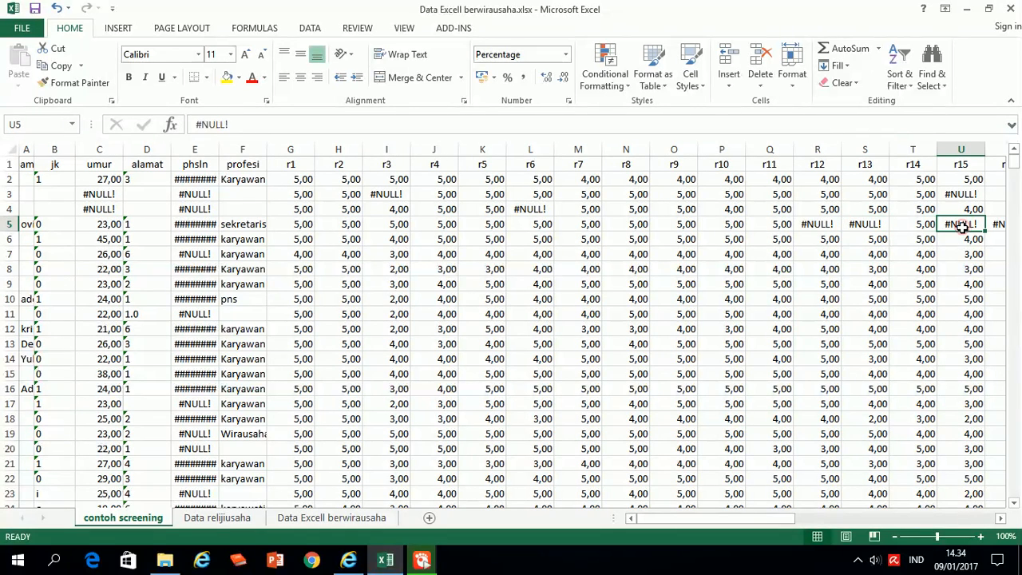
{"action": "left_click", "coordinate": [860, 226]}
{"action": "left_click", "coordinate": [818, 226]}
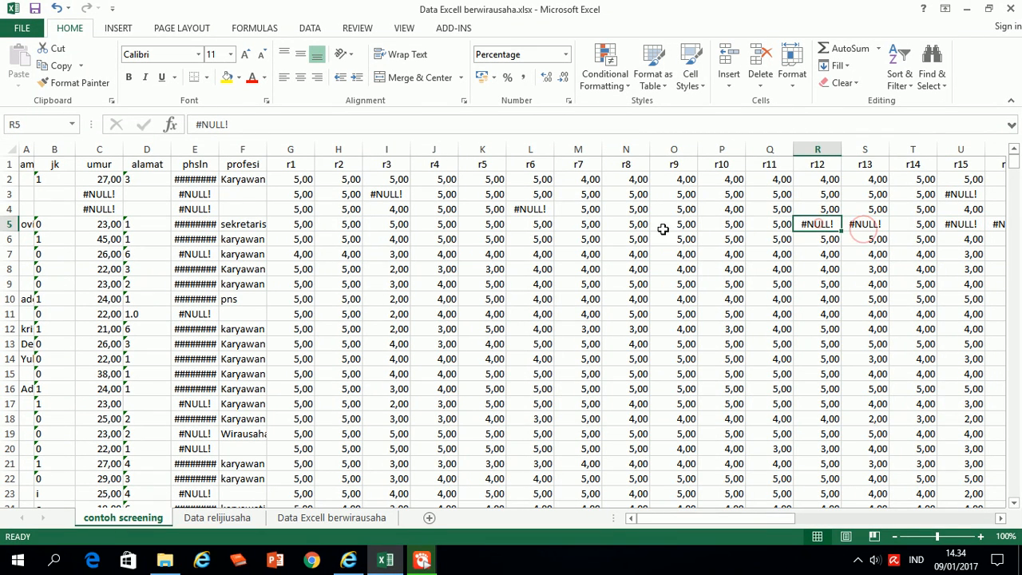
Step: Replace all #NULL! entries in the contoh screening sheet with nothing, copying the search text from cell L4
{"action": "left_click", "coordinate": [532, 209]}
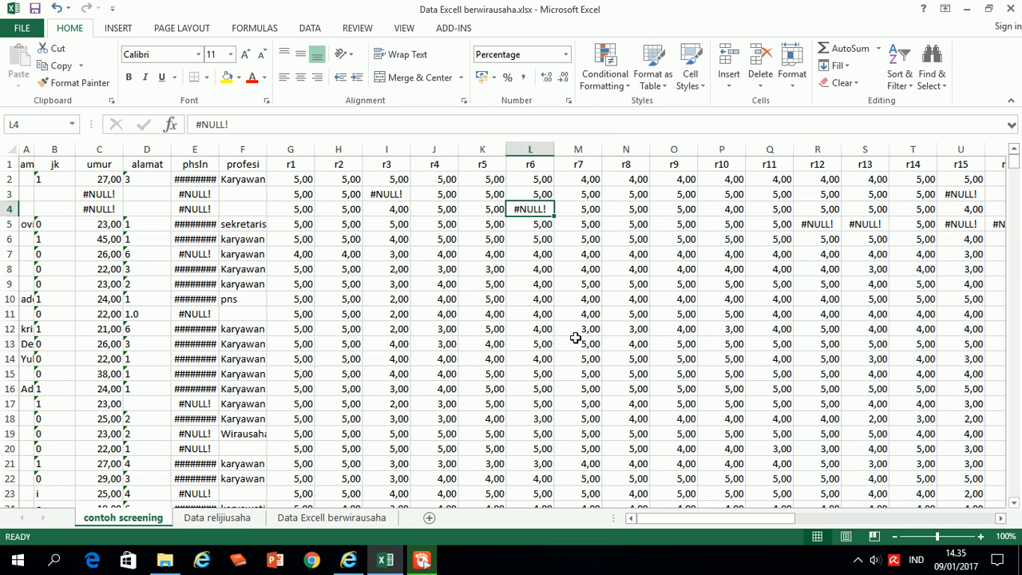
{"action": "key", "text": "ctrl+f"}
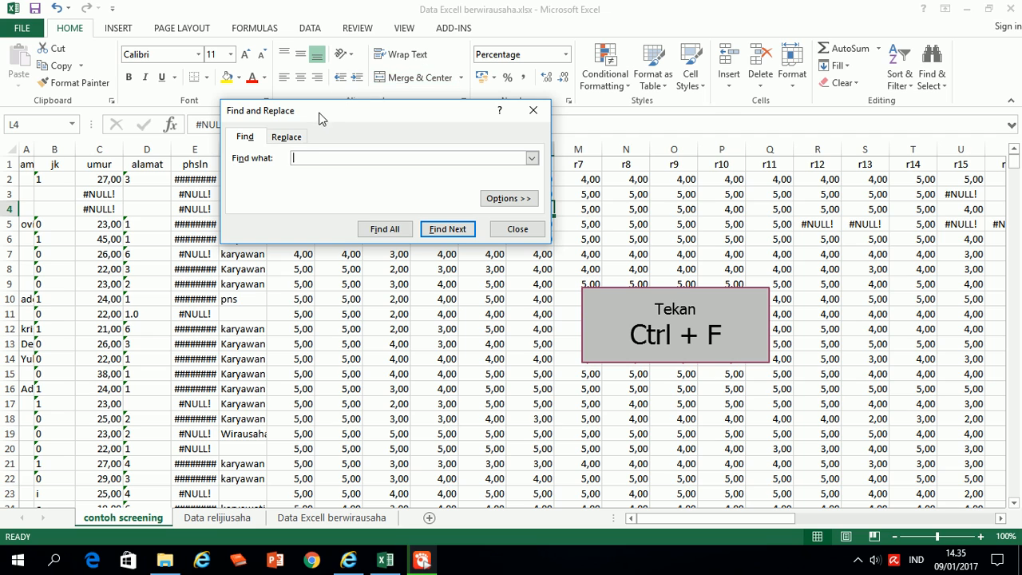
{"action": "left_click_drag", "start_coordinate": [366, 107], "coordinate": [453, 222]}
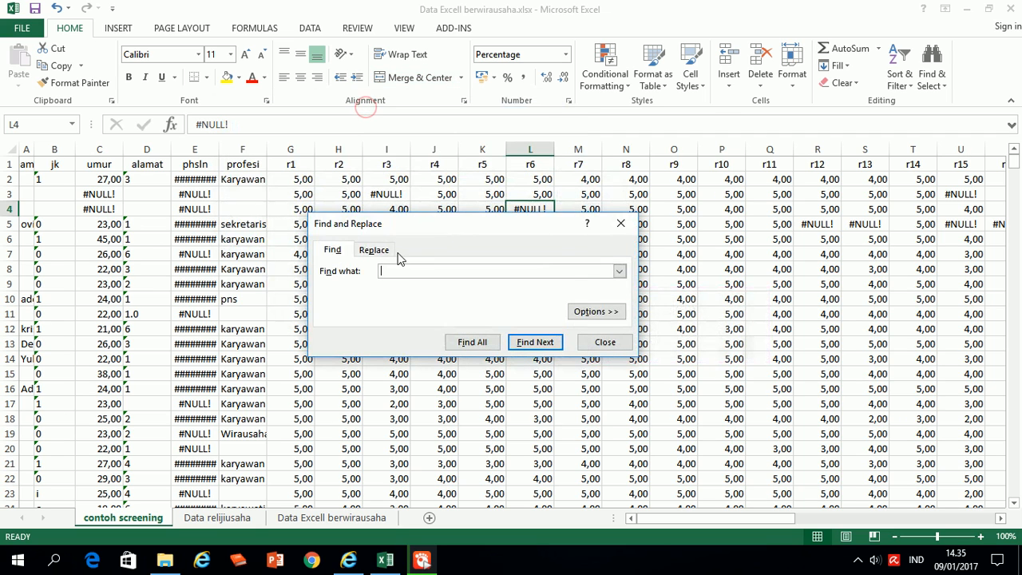
{"action": "left_click", "coordinate": [375, 251]}
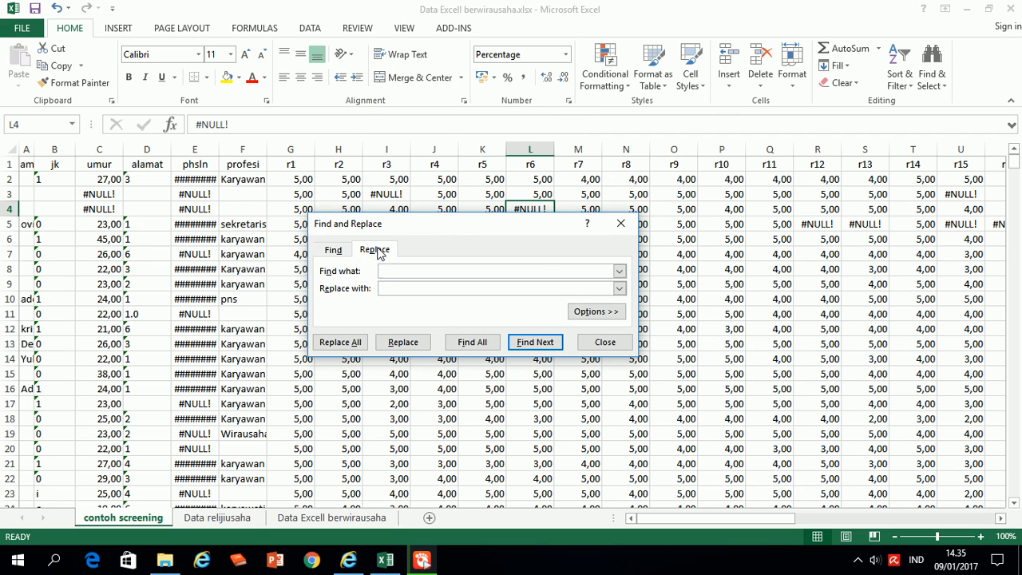
{"action": "left_click", "coordinate": [231, 124]}
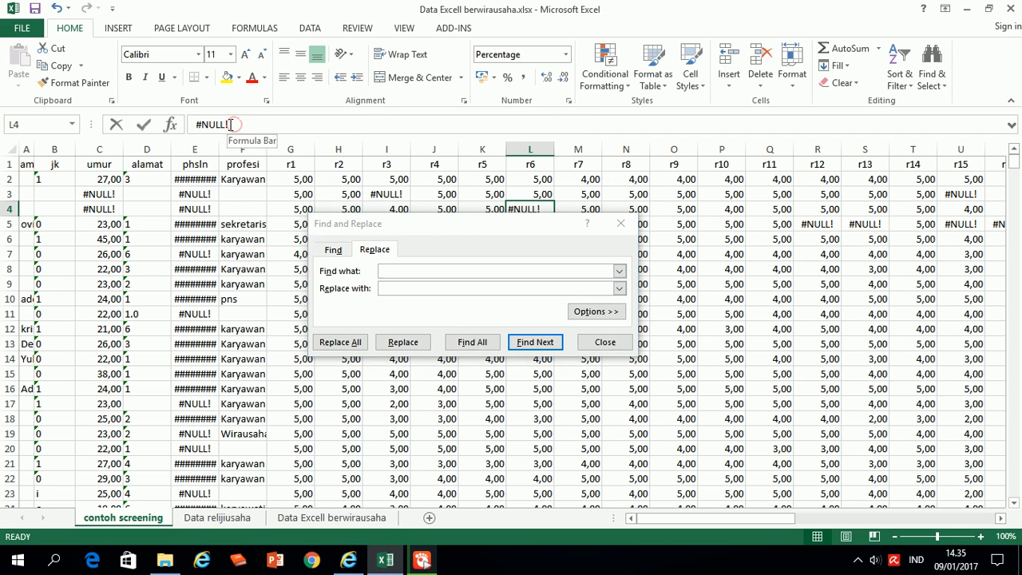
{"action": "left_click_drag", "start_coordinate": [231, 125], "coordinate": [184, 125]}
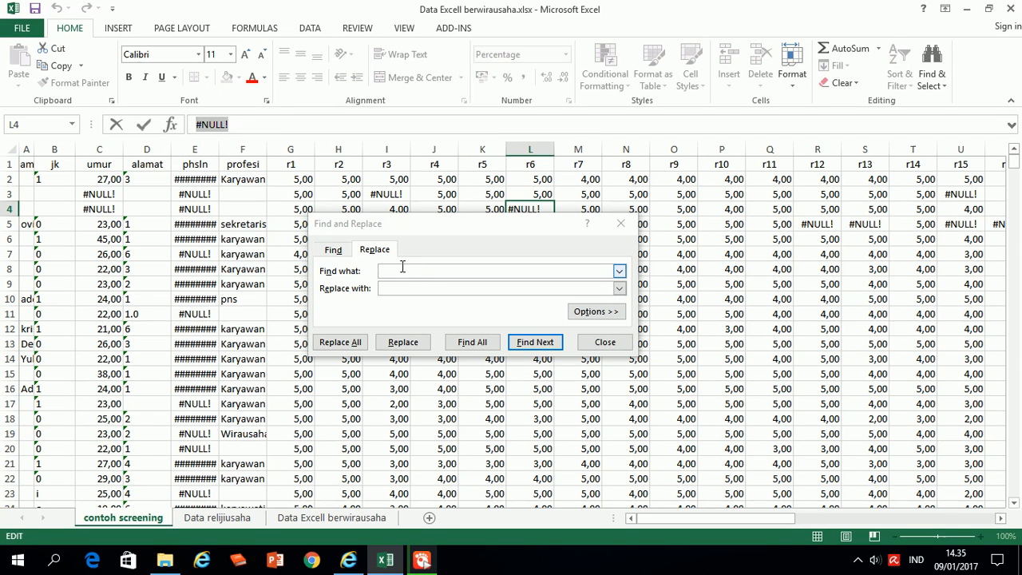
{"action": "type", "text": "#NULL!"}
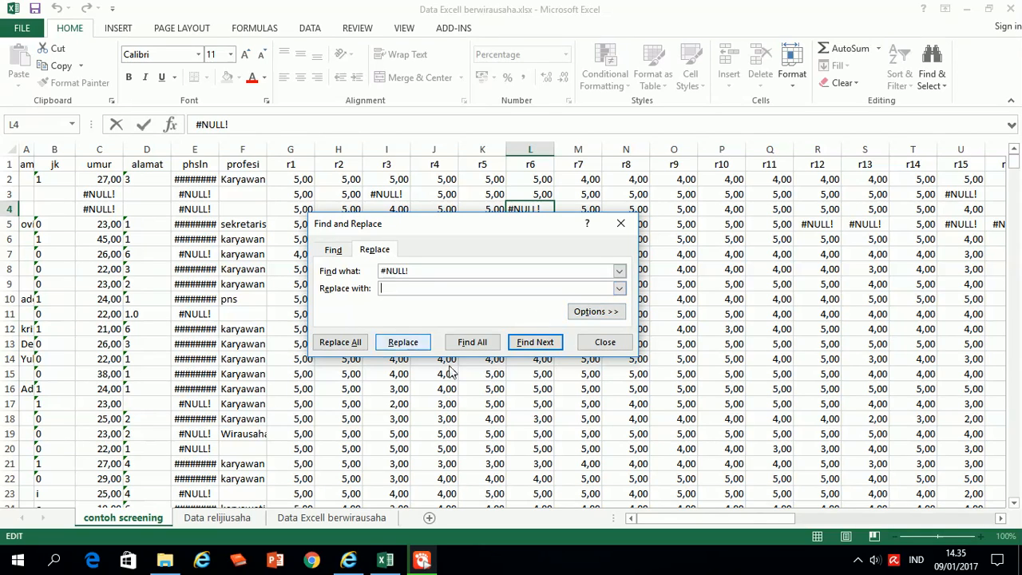
{"action": "left_click", "coordinate": [349, 345]}
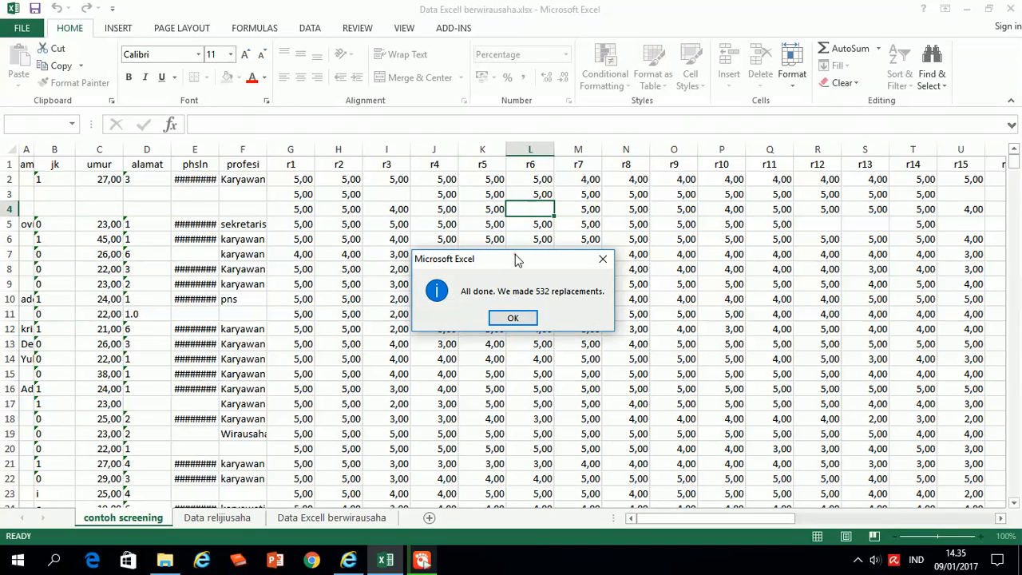
{"action": "left_click_drag", "start_coordinate": [515, 259], "coordinate": [495, 177]}
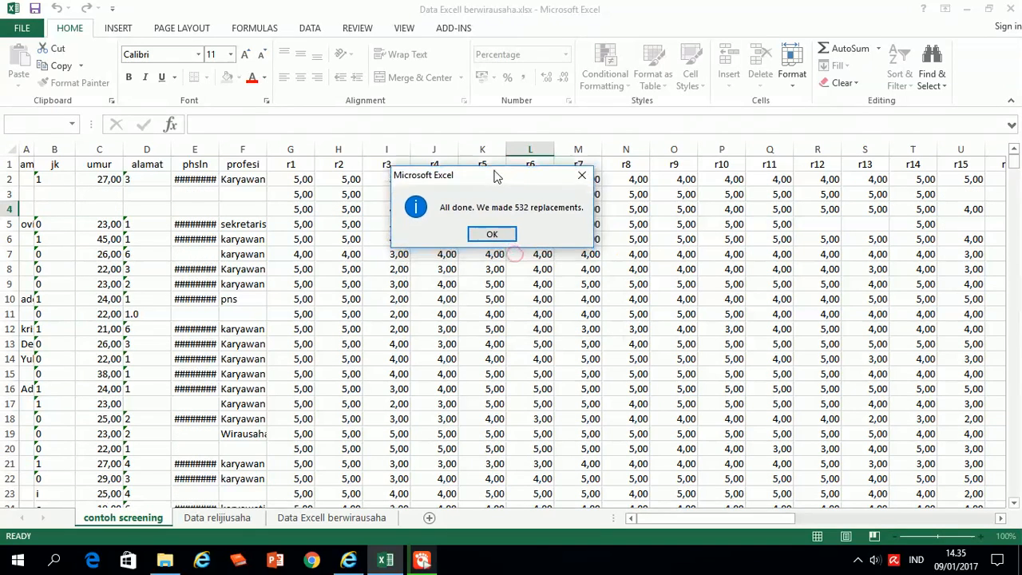
{"action": "left_click", "coordinate": [493, 235]}
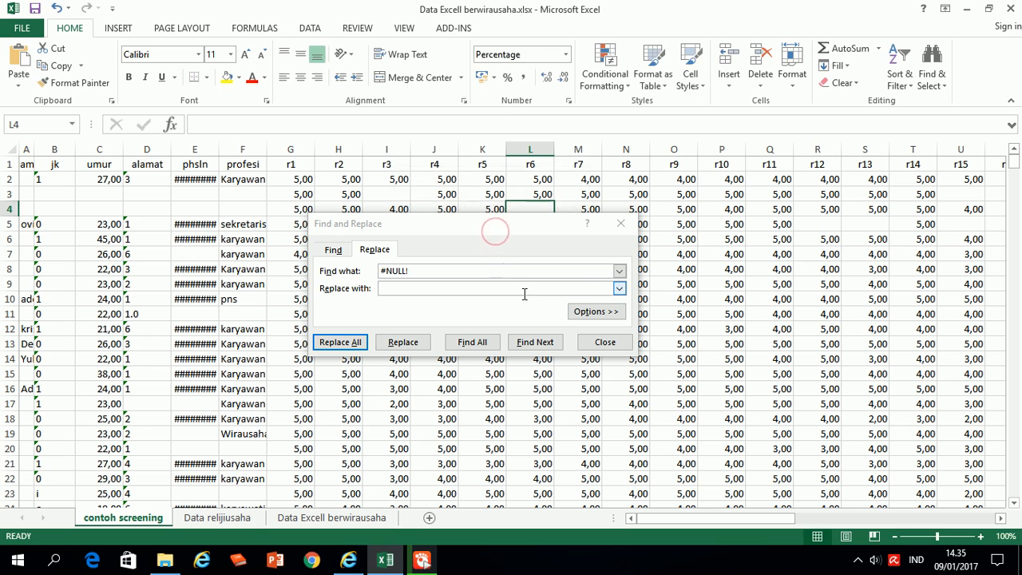
{"action": "left_click", "coordinate": [619, 224]}
Step: Check the cells in rows 3 and 4 of the phsln column and row 4 of the alamat column
{"action": "left_click", "coordinate": [232, 223]}
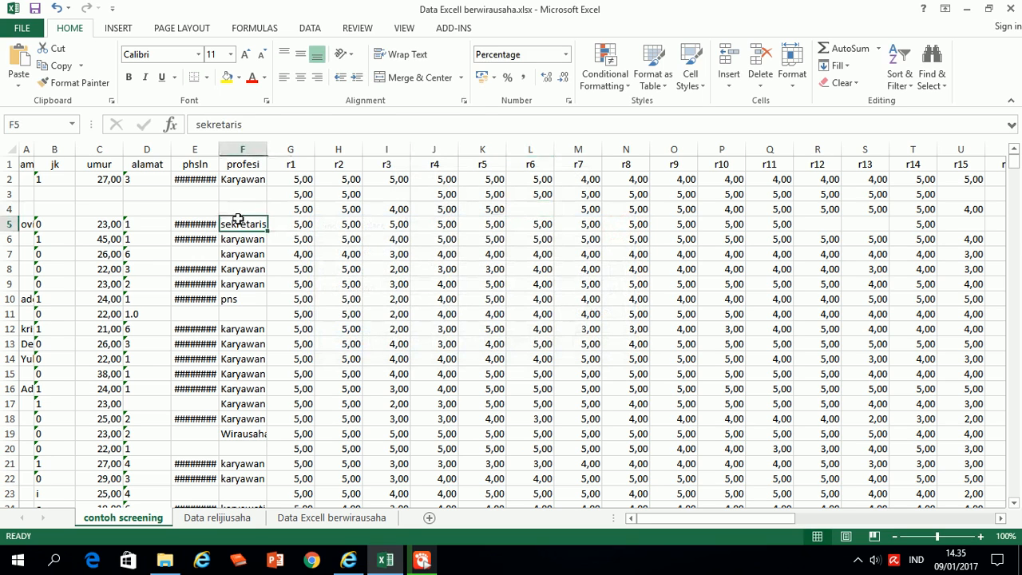
{"action": "left_click", "coordinate": [196, 209]}
{"action": "left_click", "coordinate": [195, 196]}
{"action": "left_click", "coordinate": [192, 209]}
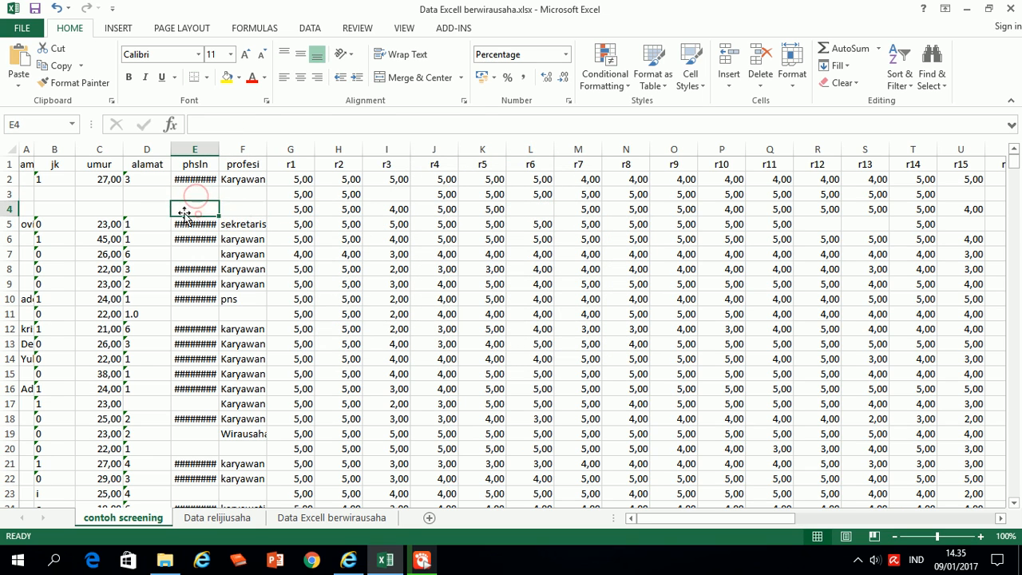
{"action": "left_click", "coordinate": [147, 209]}
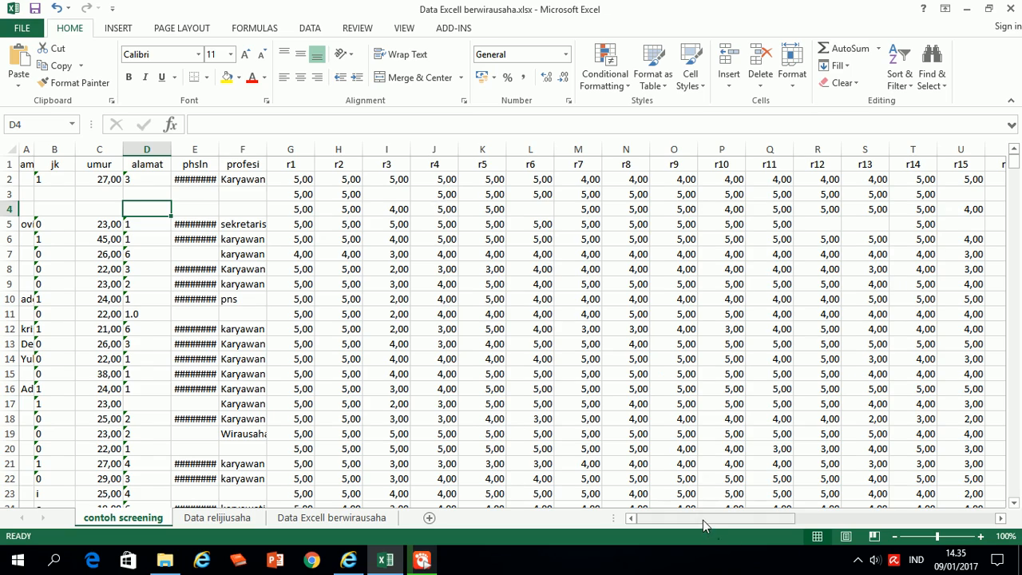
Step: Reduce the item columns r1 to i4 (G to AS) to one uniform narrower width
{"action": "left_click_drag", "start_coordinate": [703, 519], "coordinate": [942, 519]}
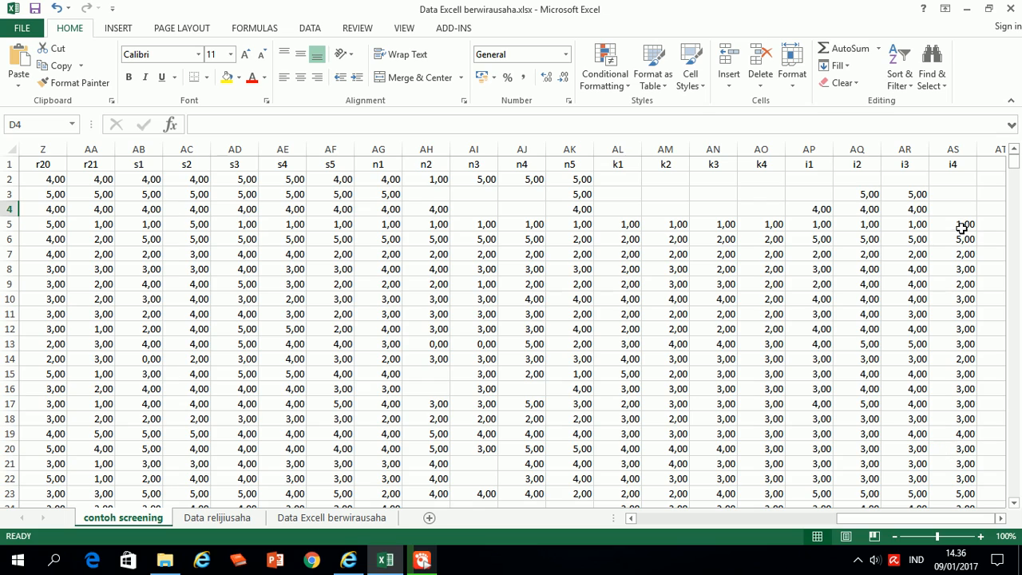
{"action": "left_click_drag", "start_coordinate": [950, 149], "coordinate": [931, 387]}
{"action": "left_click", "coordinate": [728, 313]}
Step: Remove the decimal places from the item scores in G2:AS538 to display whole numbers
{"action": "left_click", "coordinate": [281, 180]}
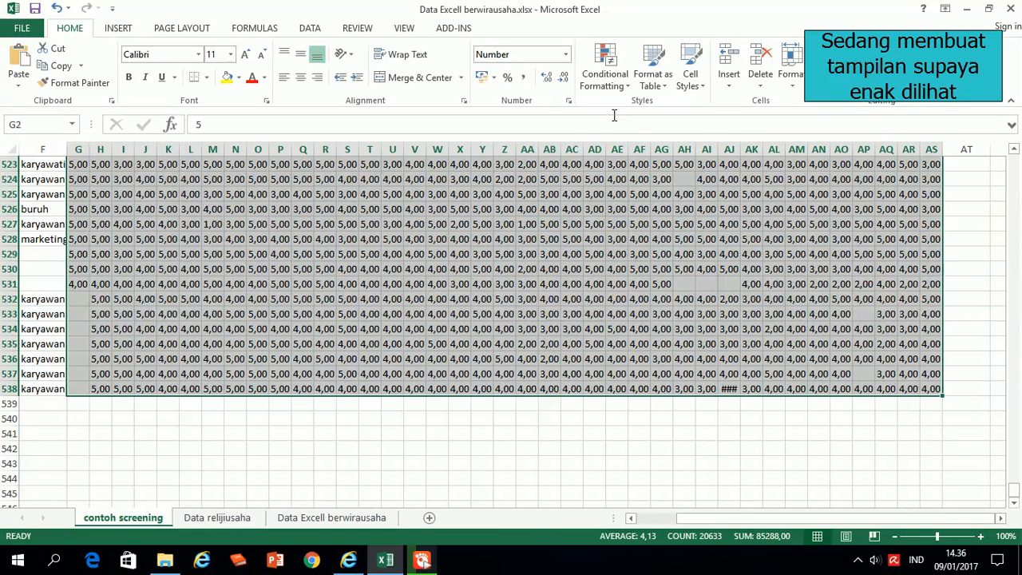
{"action": "left_click", "coordinate": [563, 79]}
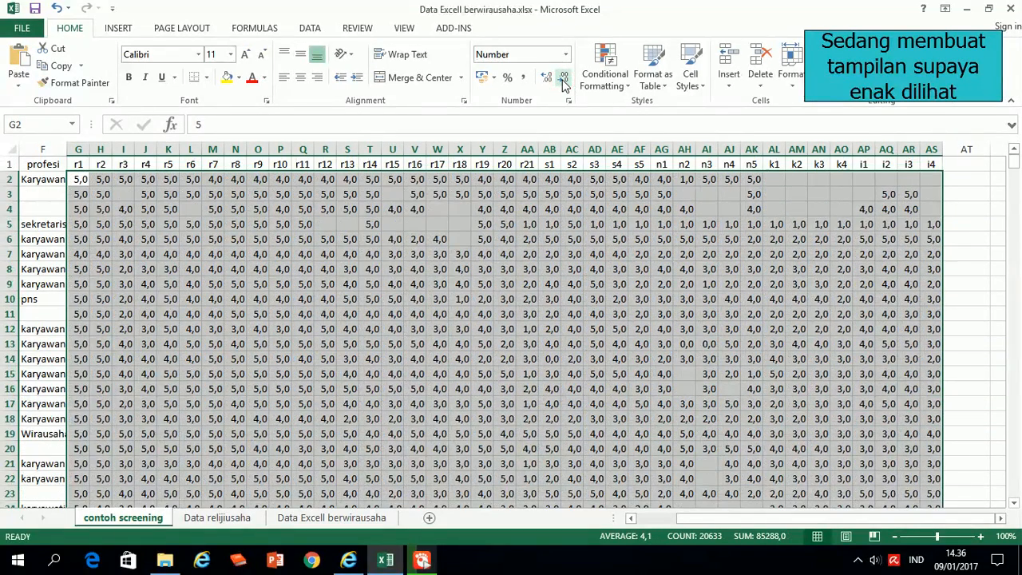
{"action": "left_click", "coordinate": [562, 79]}
{"action": "left_click", "coordinate": [563, 79]}
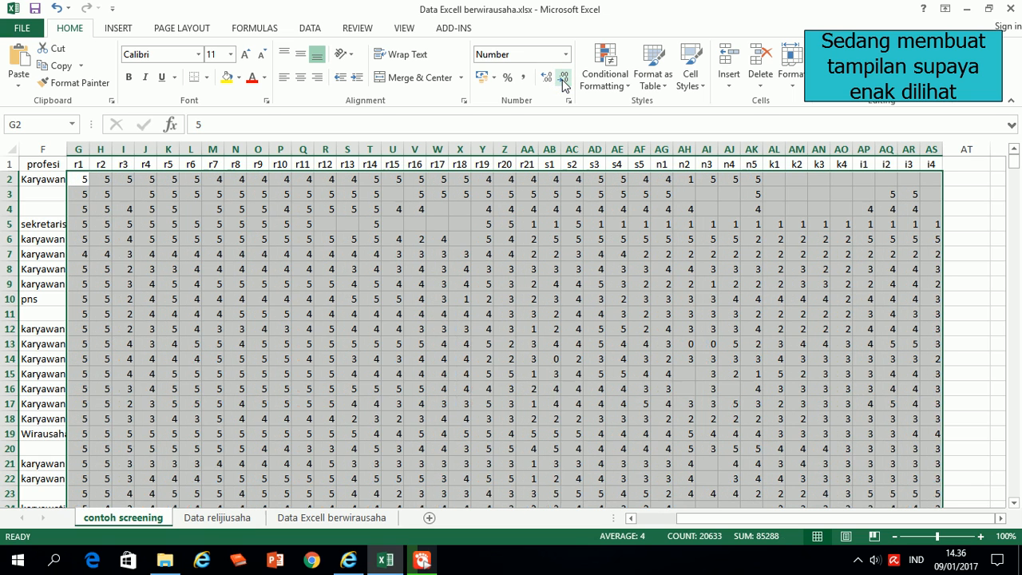
Step: Narrow columns G to AS further to fit their single-digit scores
{"action": "left_click", "coordinate": [103, 194]}
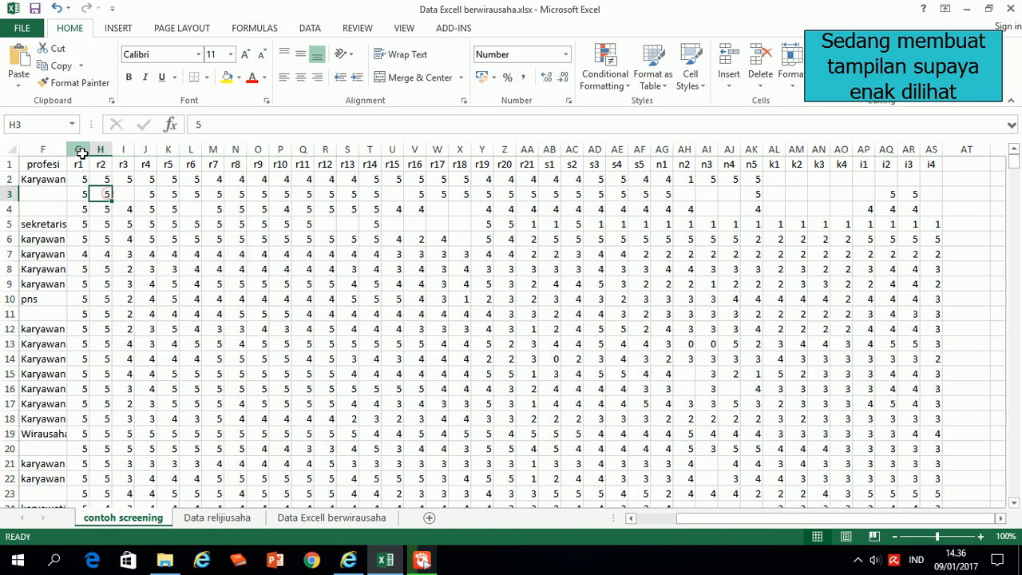
{"action": "left_click_drag", "start_coordinate": [78, 149], "coordinate": [914, 144]}
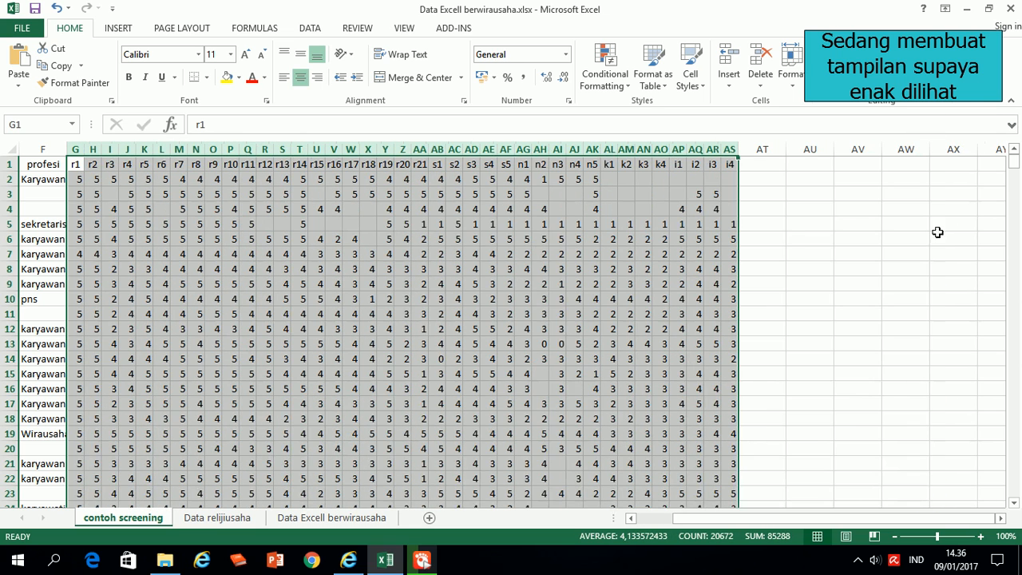
{"action": "left_click_drag", "start_coordinate": [949, 517], "coordinate": [893, 522]}
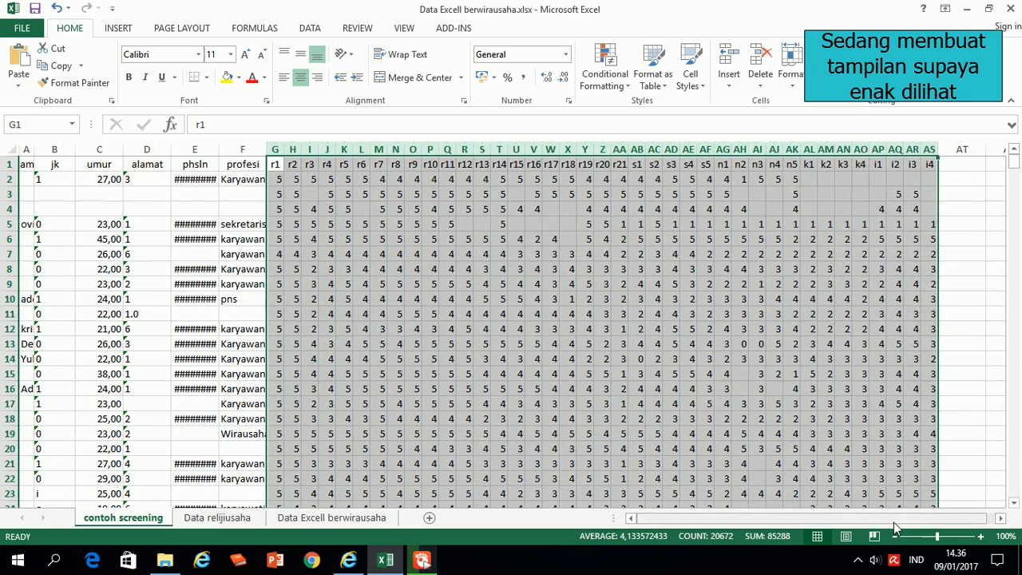
{"action": "left_click", "coordinate": [517, 315]}
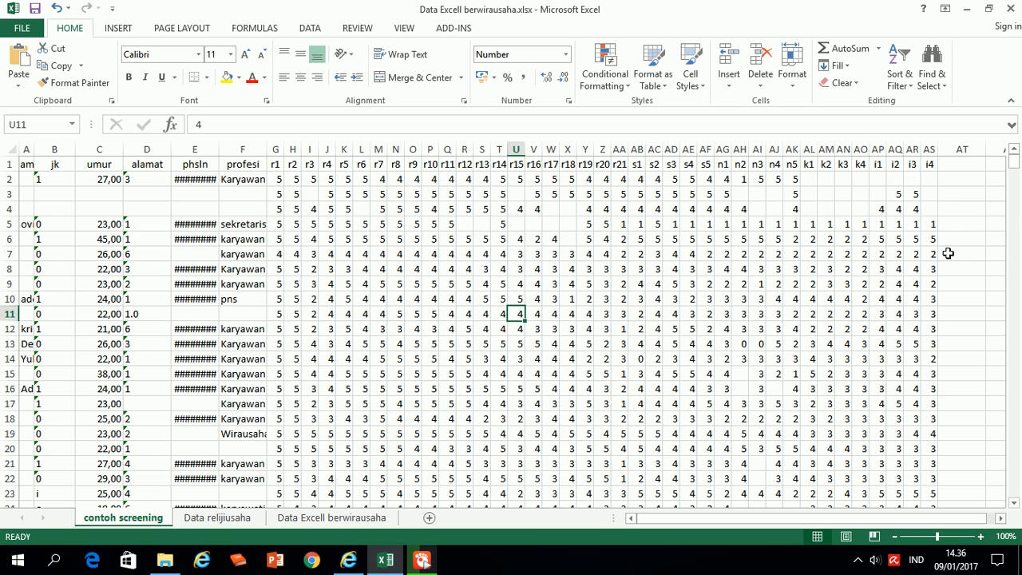
Step: Examine the empty cells in the item columns, from rows 4 and 5 down to the last data row
{"action": "left_click", "coordinate": [833, 198]}
{"action": "left_click", "coordinate": [813, 205]}
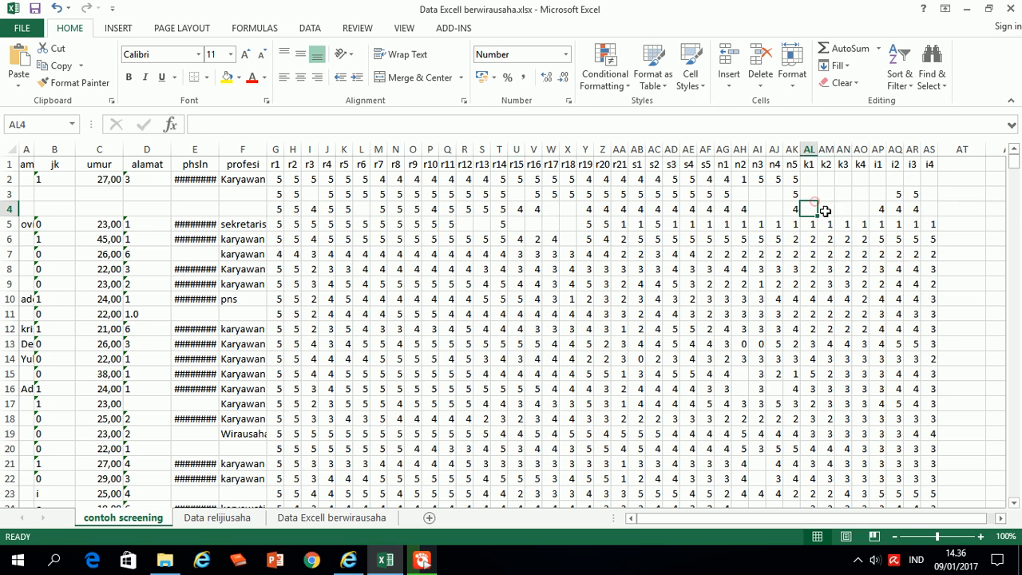
{"action": "left_click", "coordinate": [823, 210]}
{"action": "left_click", "coordinate": [770, 209]}
{"action": "left_click", "coordinate": [754, 210]}
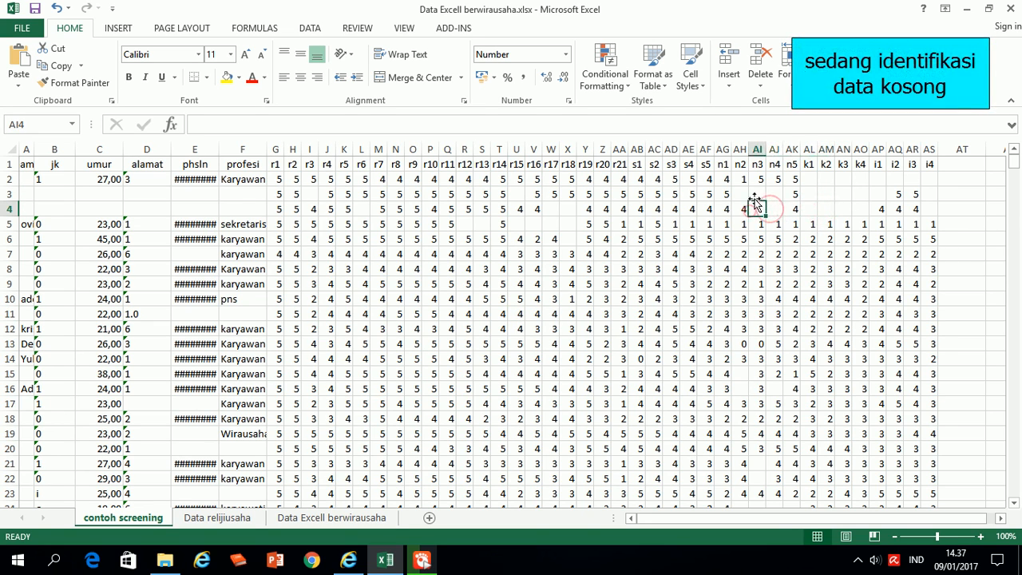
{"action": "left_click", "coordinate": [567, 221]}
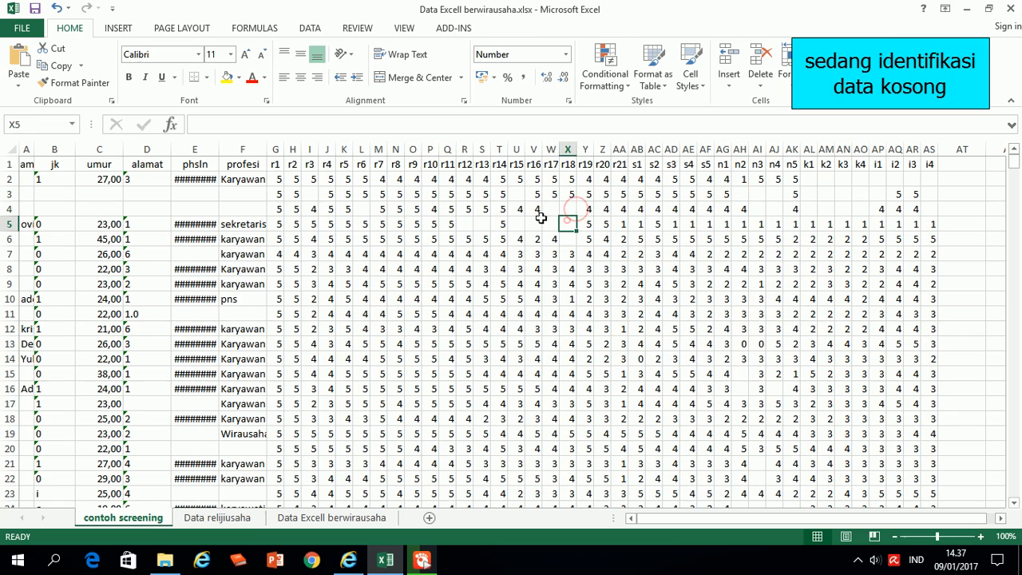
{"action": "left_click", "coordinate": [463, 222]}
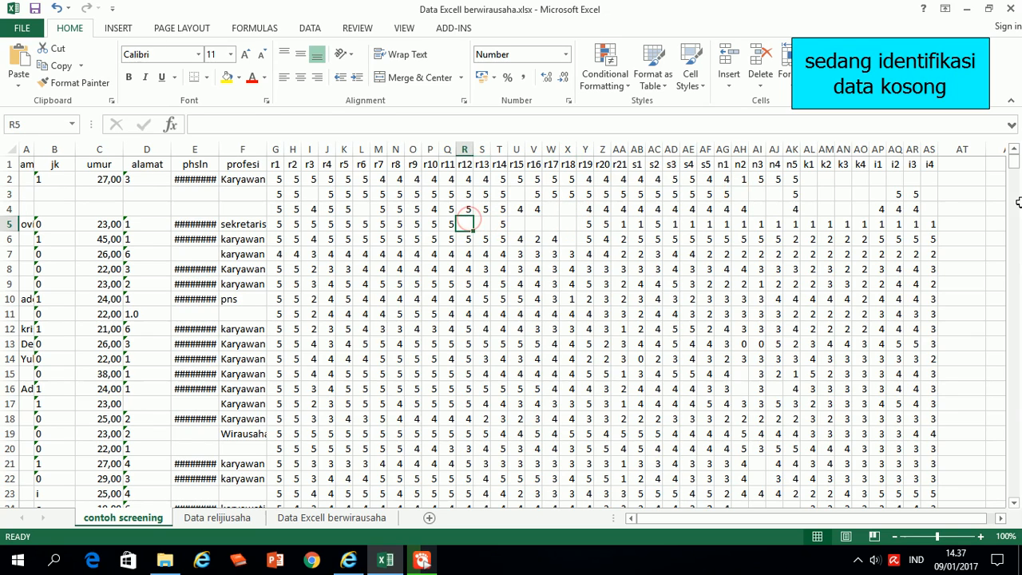
{"action": "left_click_drag", "start_coordinate": [1016, 165], "coordinate": [1014, 489]}
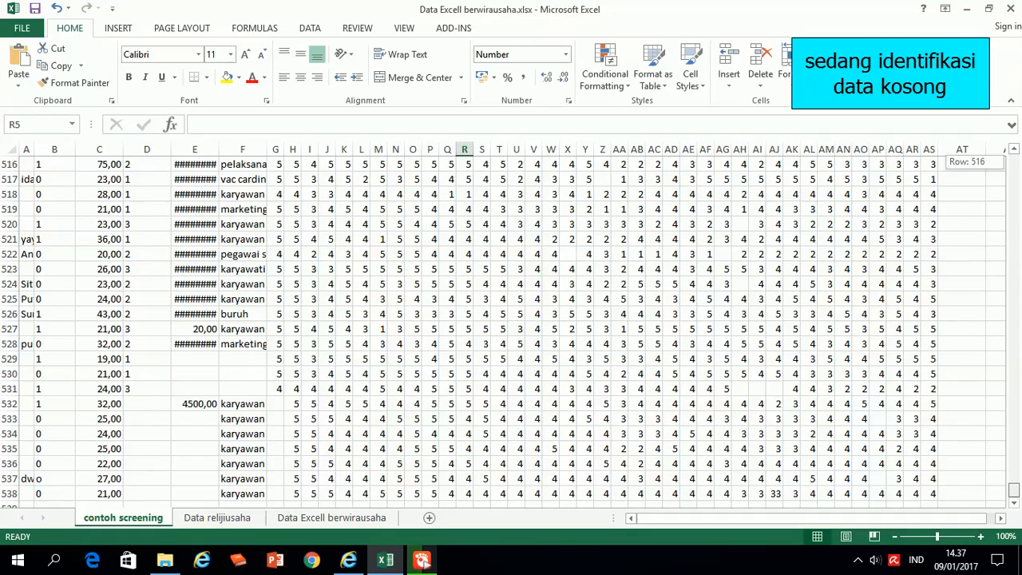
{"action": "left_click_drag", "start_coordinate": [1019, 433], "coordinate": [1020, 50]}
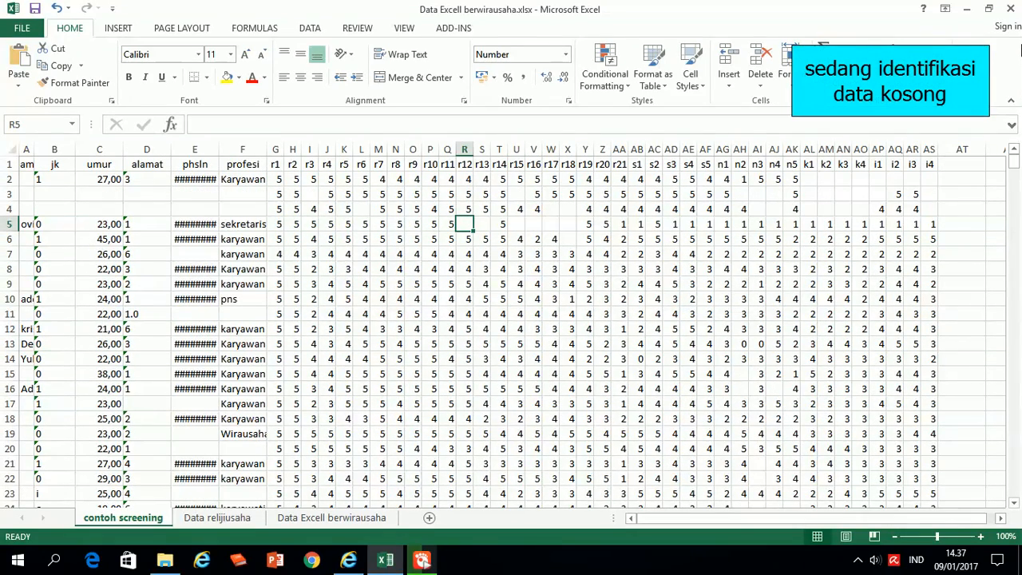
Step: Add a column header "Blank" in AT1, directly after the i4 column
{"action": "left_click", "coordinate": [955, 163]}
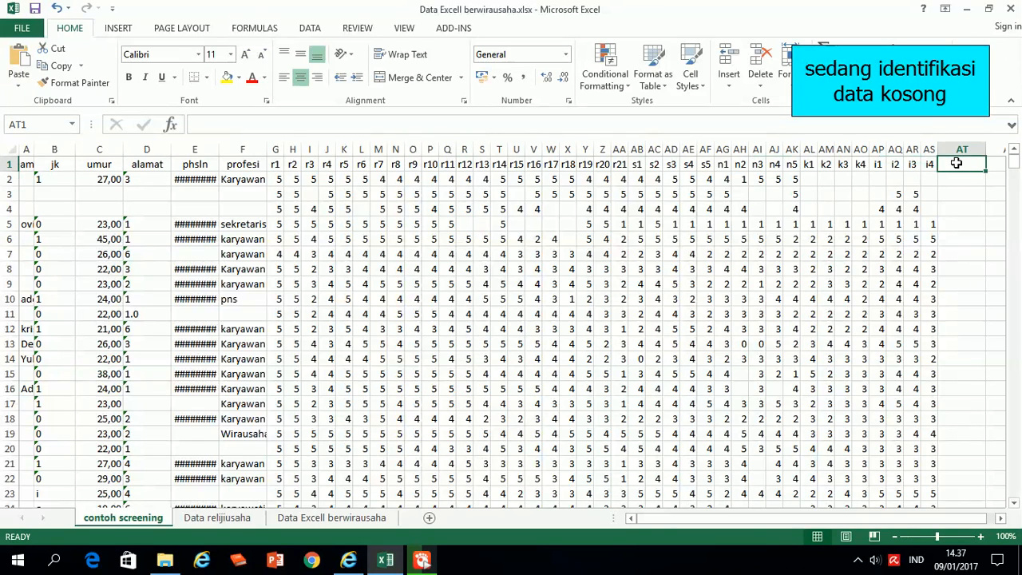
{"action": "type", "text": "Bl"}
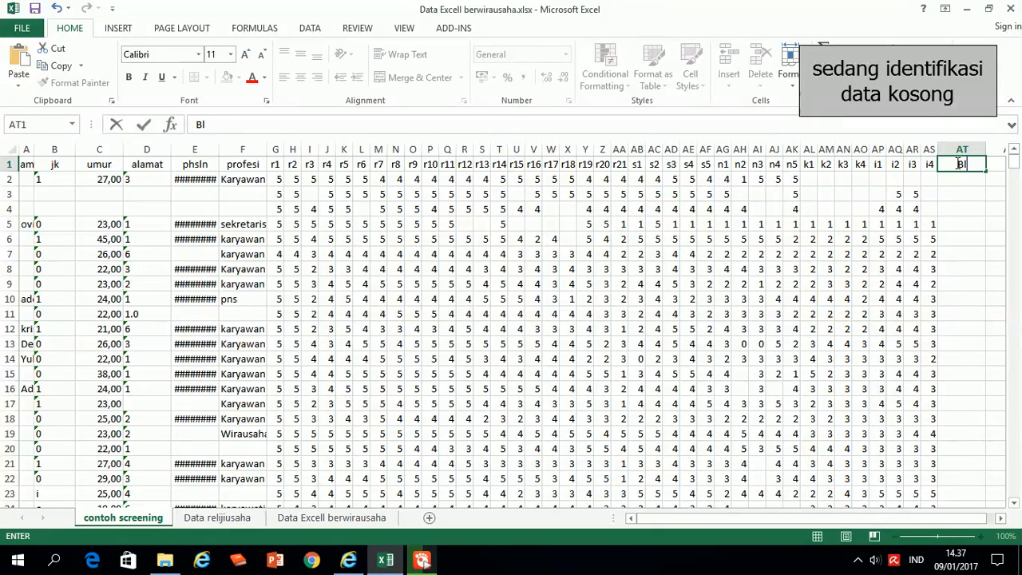
{"action": "type", "text": "ank"}
Step: Enter =COUNTBLANK(G2:AS2) in AT2 to count the unanswered items of the first respondent
{"action": "left_click", "coordinate": [965, 181]}
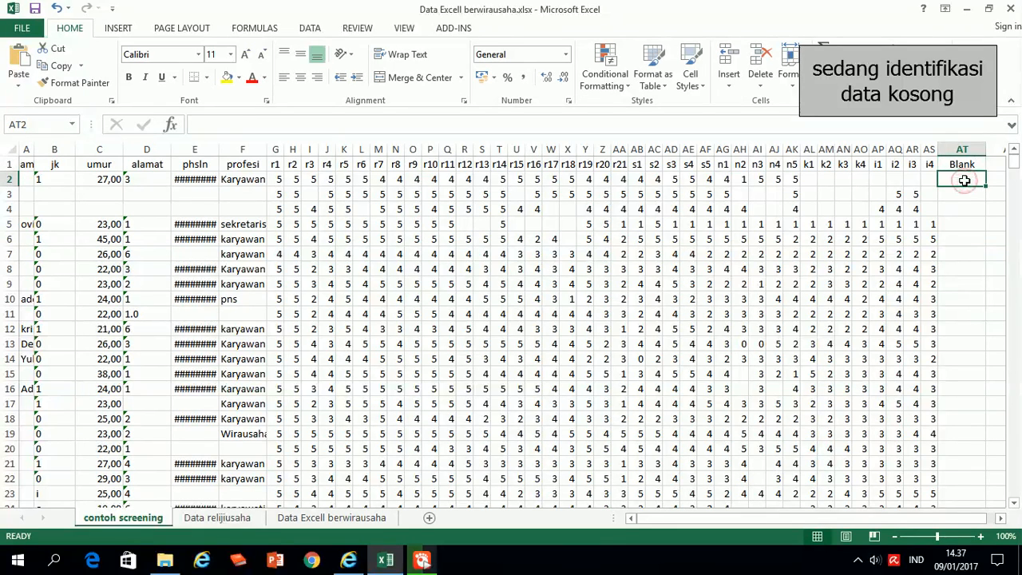
{"action": "type", "text": "="}
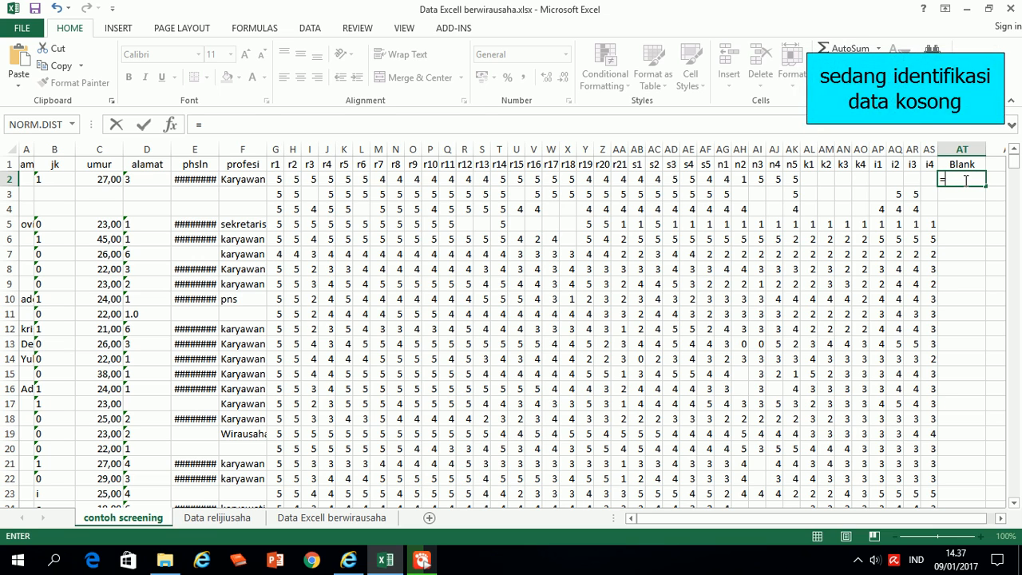
{"action": "type", "text": "c"}
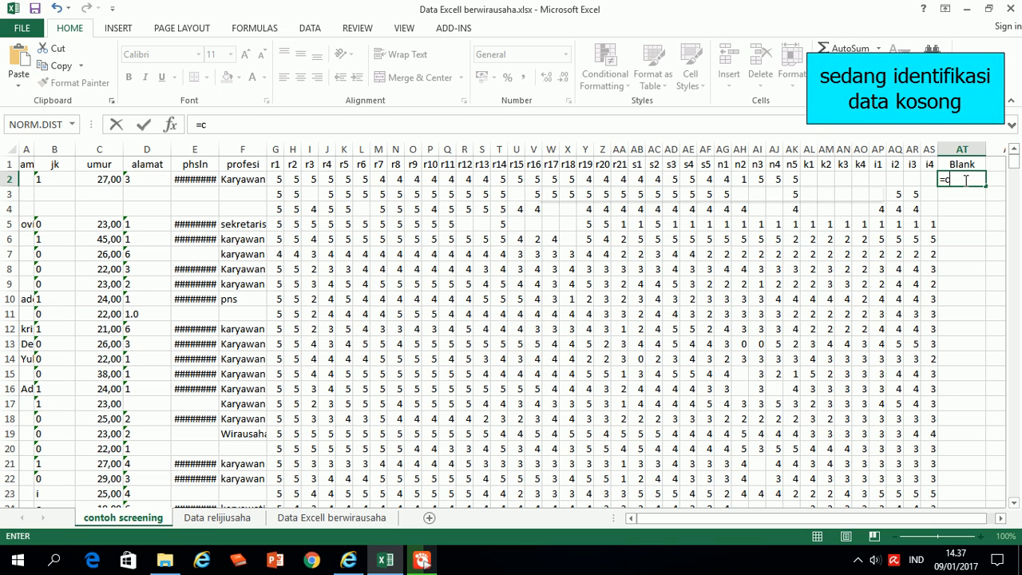
{"action": "type", "text": "ount"}
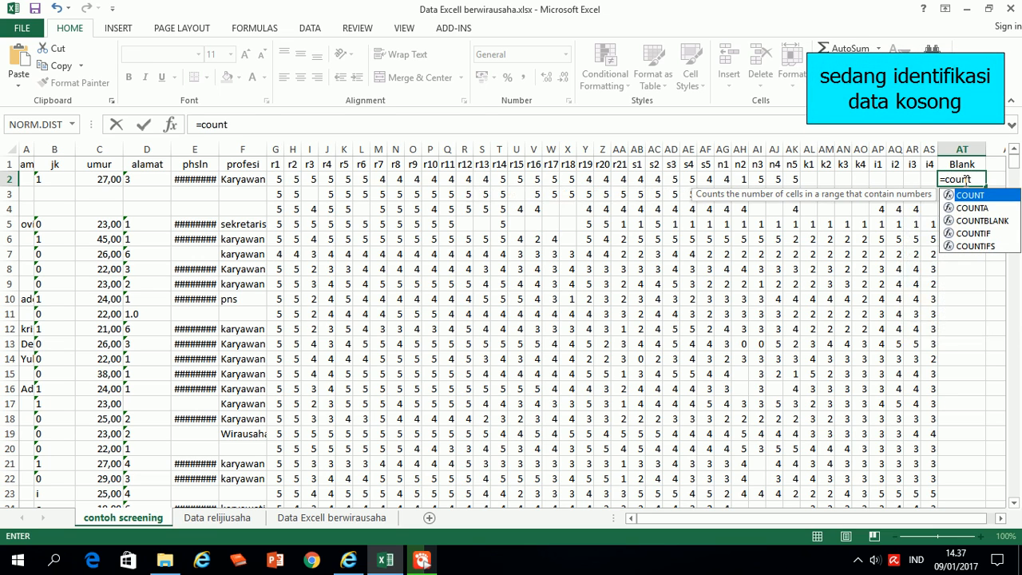
{"action": "type", "text": "blank"}
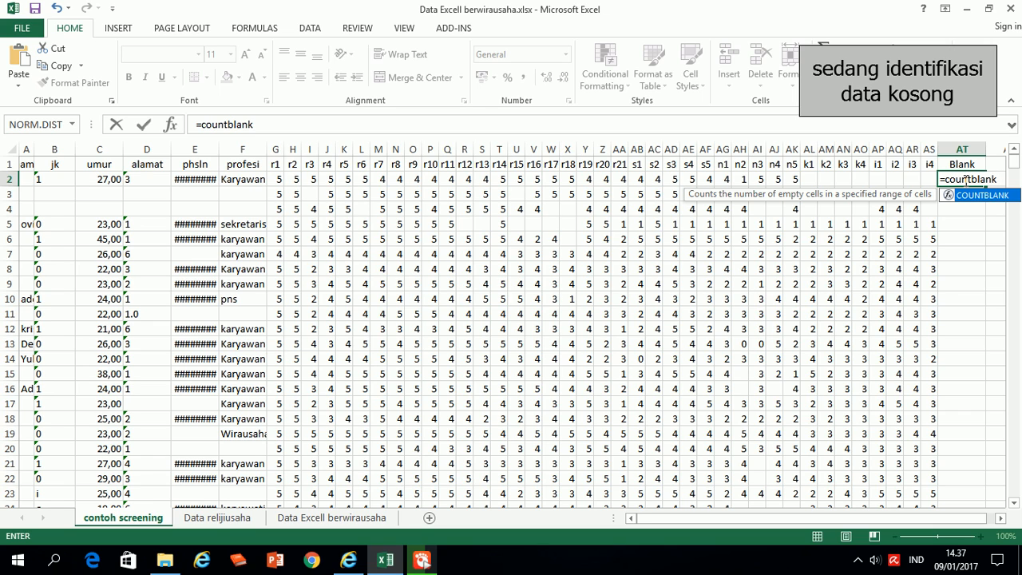
{"action": "double_click", "coordinate": [979, 197]}
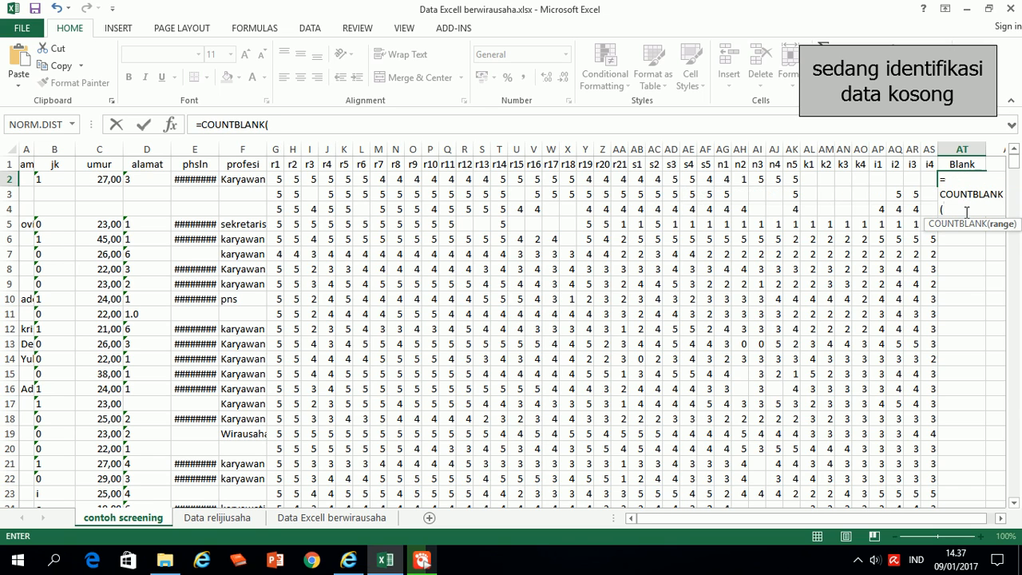
{"action": "left_click", "coordinate": [1001, 518]}
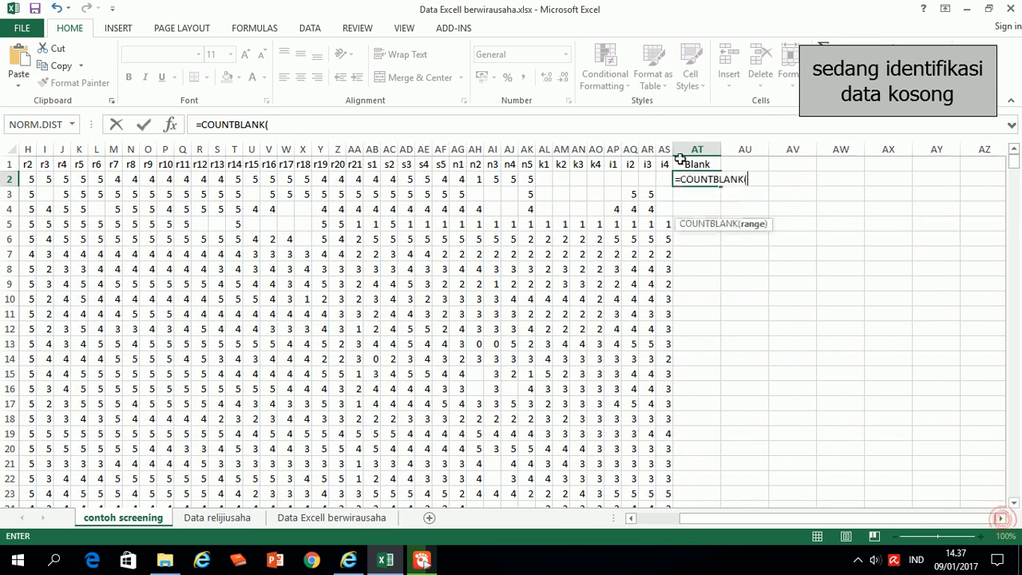
{"action": "mouse_move", "coordinate": [665, 150]}
{"action": "left_mouse_down"}
{"action": "mouse_move", "coordinate": [679, 152]}
{"action": "mouse_move", "coordinate": [665, 151]}
{"action": "left_mouse_up"}
{"action": "left_click", "coordinate": [661, 179]}
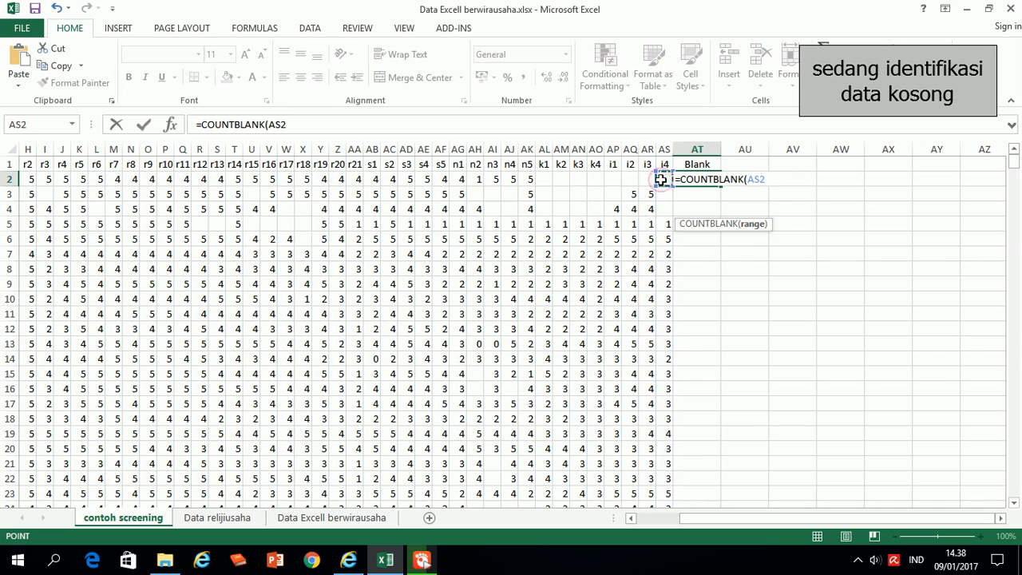
{"action": "left_click_drag", "start_coordinate": [661, 178], "coordinate": [167, 180]}
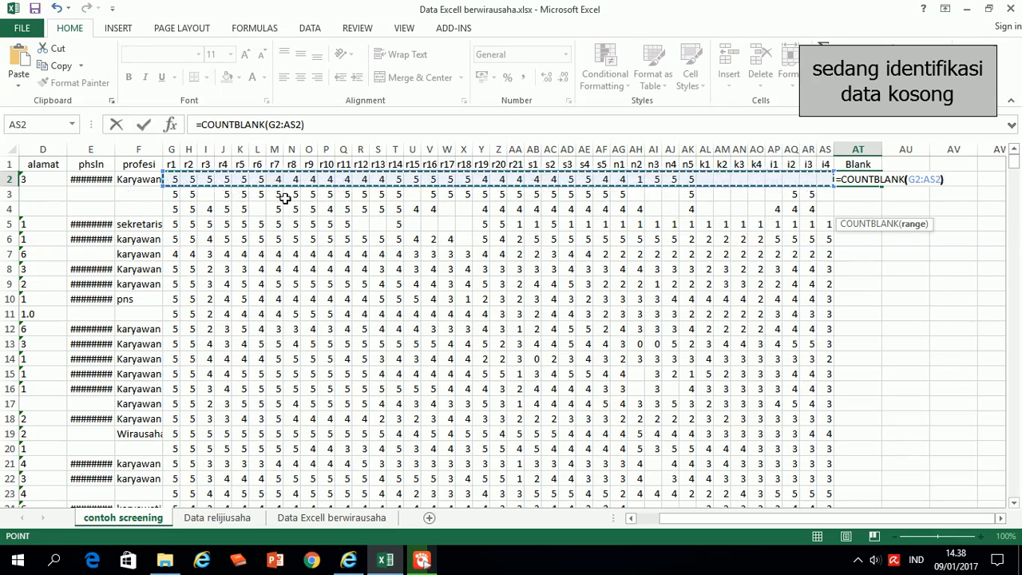
{"action": "type", "text": ")"}
{"action": "key", "text": "Return"}
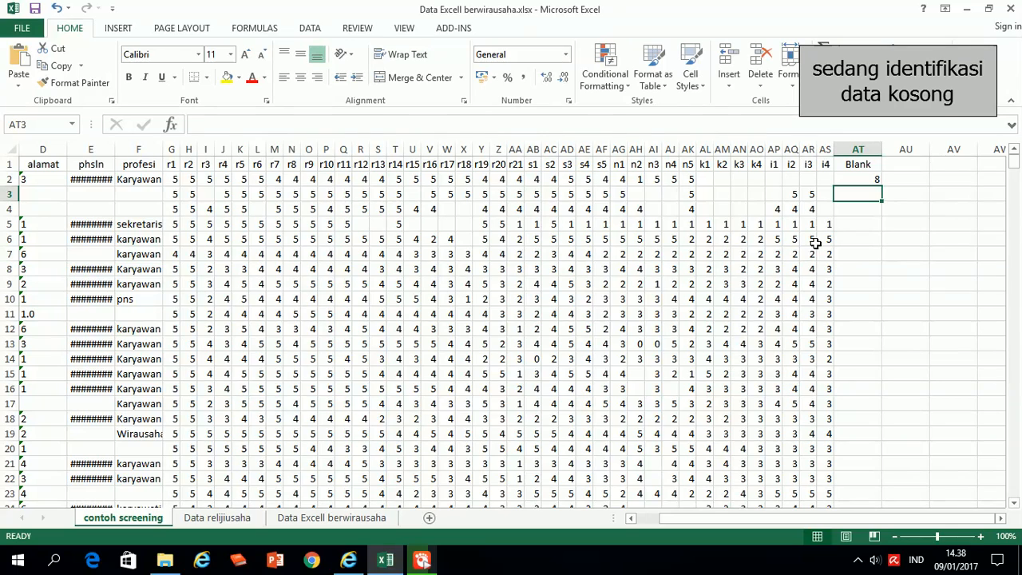
Step: Check the blank count in AT2 against the empty cells from i4 back to k1 in row 2
{"action": "left_click", "coordinate": [867, 178]}
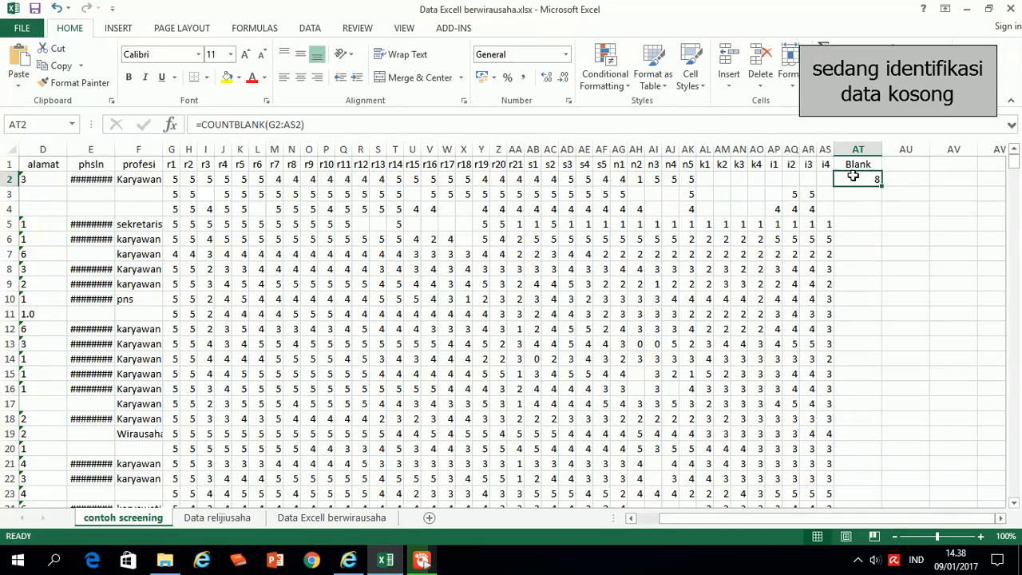
{"action": "left_click", "coordinate": [825, 178]}
{"action": "key", "text": "Left"}
{"action": "key", "text": "Left"}
{"action": "key", "text": "Left"}
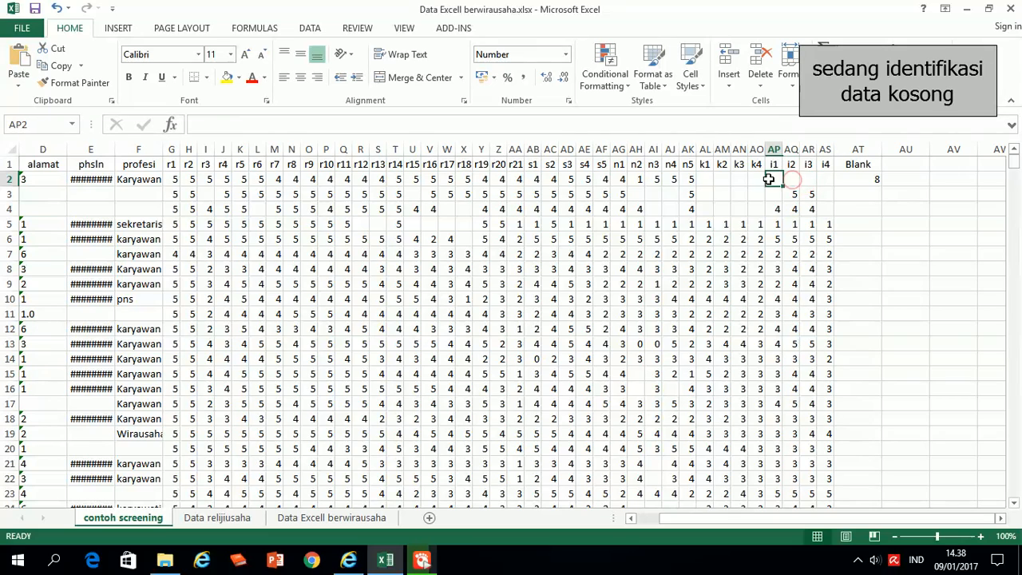
{"action": "left_click", "coordinate": [824, 181]}
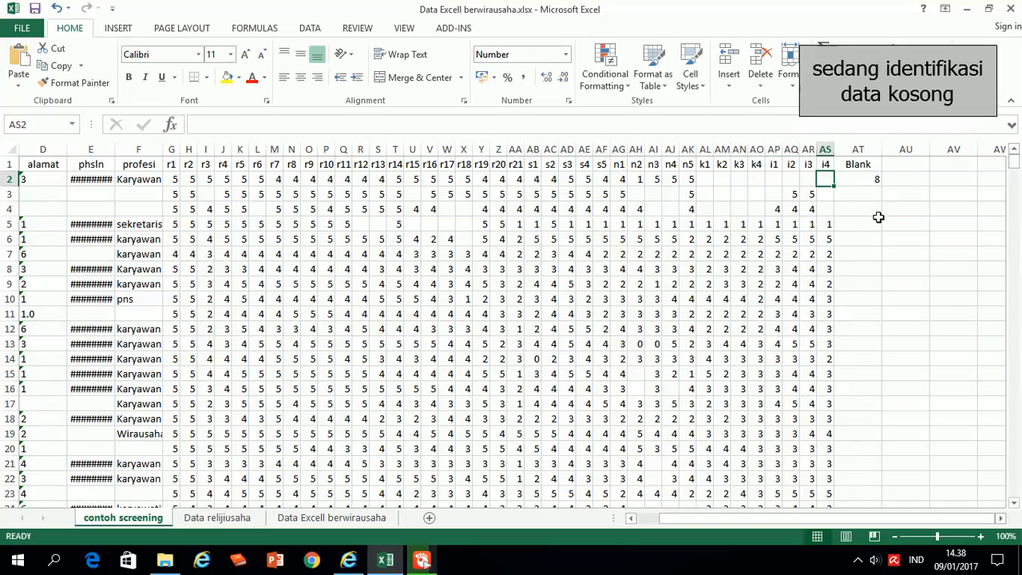
{"action": "key", "text": "Left"}
{"action": "key", "text": "Left"}
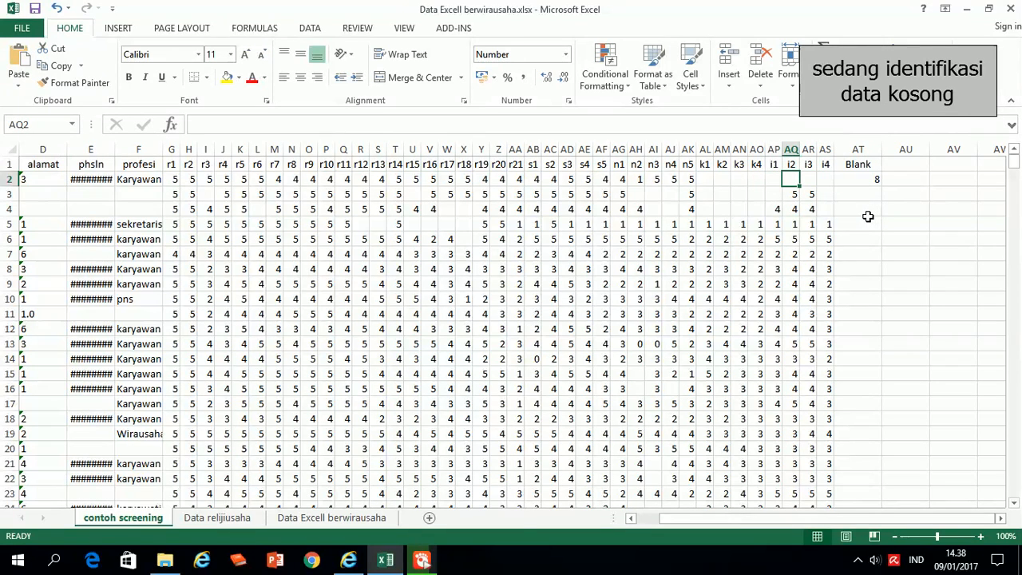
{"action": "key", "text": "Left"}
{"action": "key", "text": "Left"}
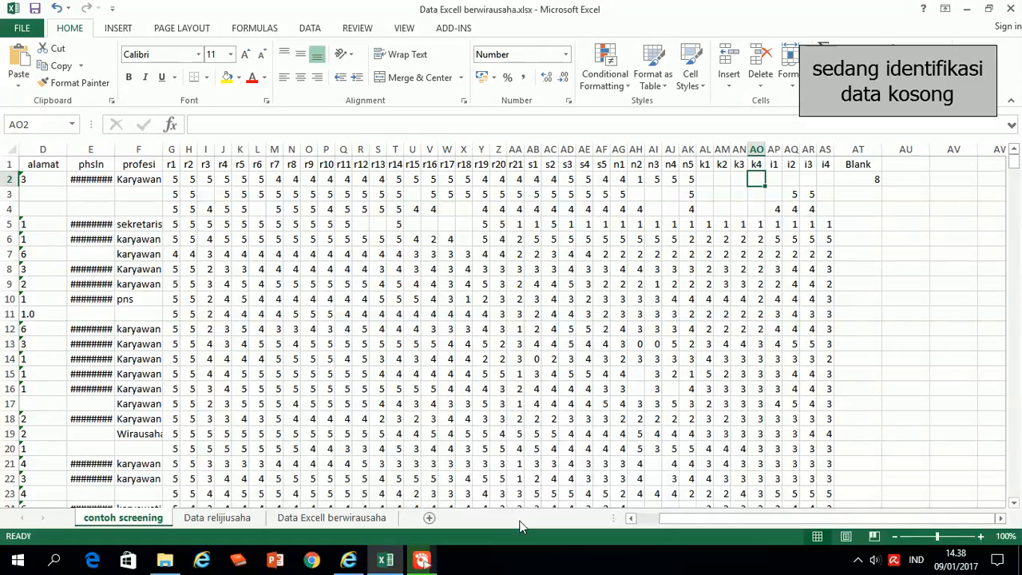
{"action": "key", "text": "Left"}
{"action": "key", "text": "Left"}
{"action": "key", "text": "Left"}
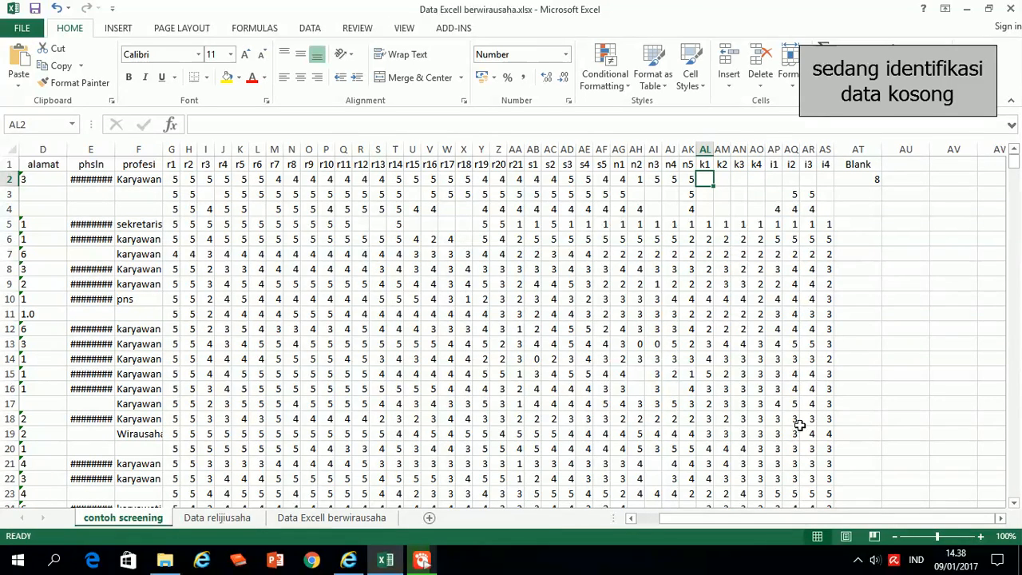
Step: Fill the COUNTBLANK formula from AT2 down to row 538 and slightly narrow the Blank column
{"action": "left_click", "coordinate": [872, 181]}
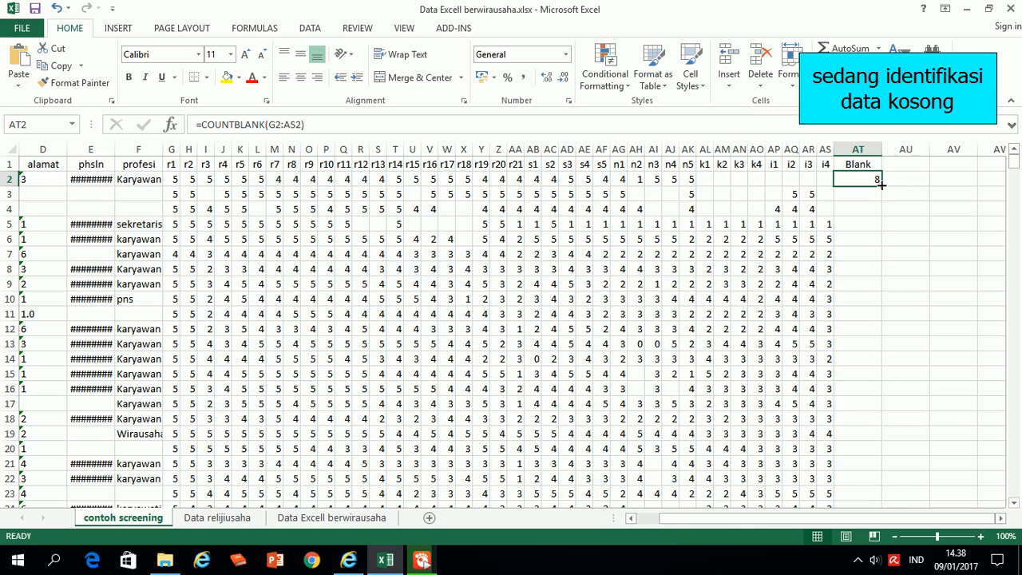
{"action": "double_click", "coordinate": [882, 183]}
{"action": "scroll", "coordinate": [875, 195], "scroll_direction": "down", "scroll_amount": 9}
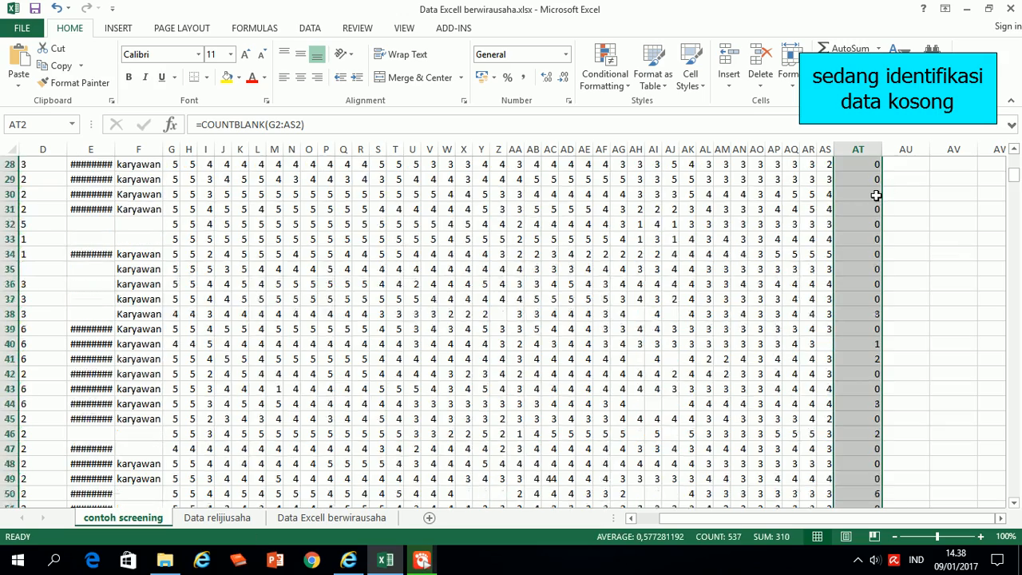
{"action": "scroll", "coordinate": [876, 195], "scroll_direction": "down", "scroll_amount": 20}
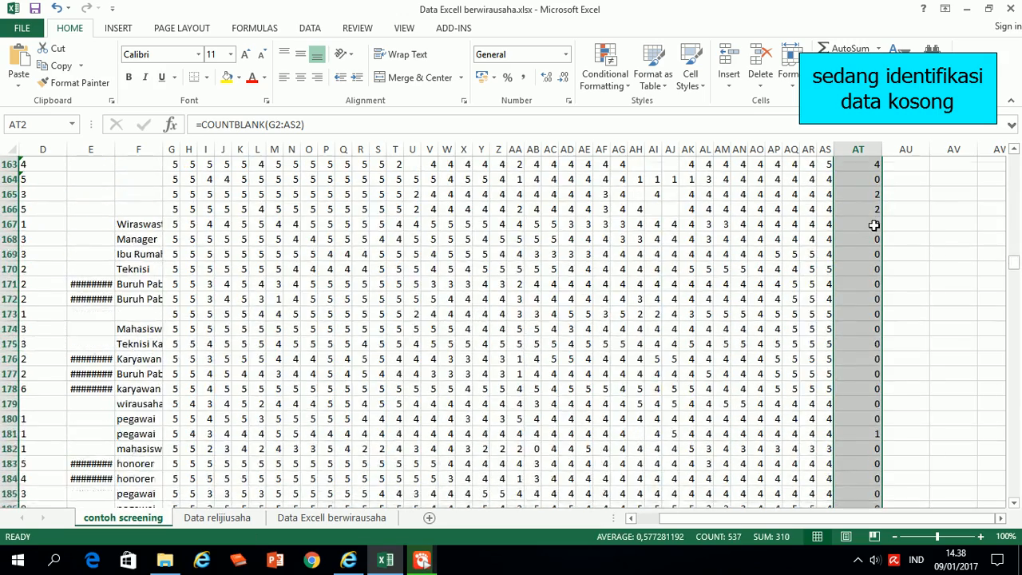
{"action": "scroll", "coordinate": [874, 226], "scroll_direction": "up", "scroll_amount": 20}
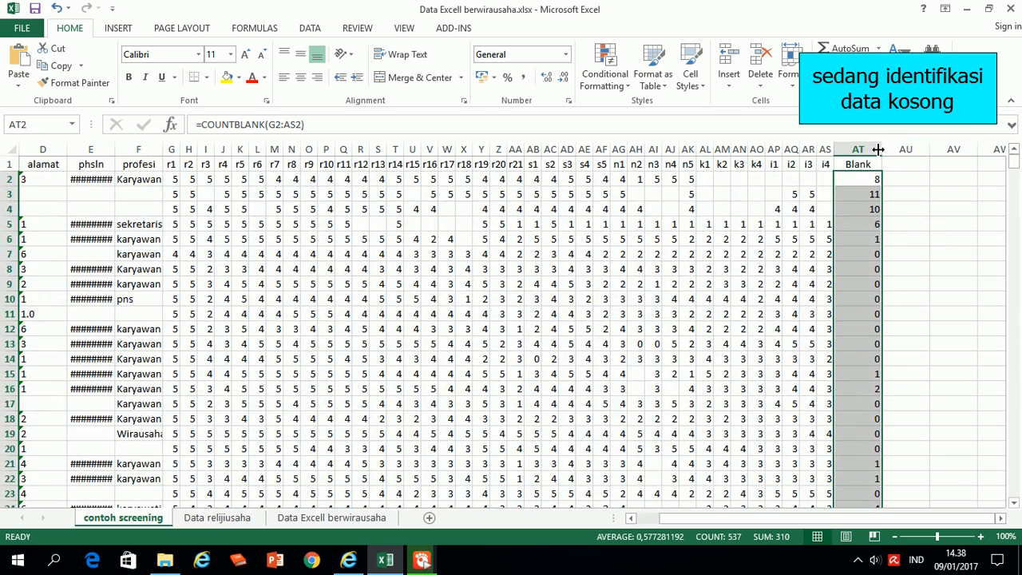
{"action": "left_click_drag", "start_coordinate": [878, 149], "coordinate": [874, 150]}
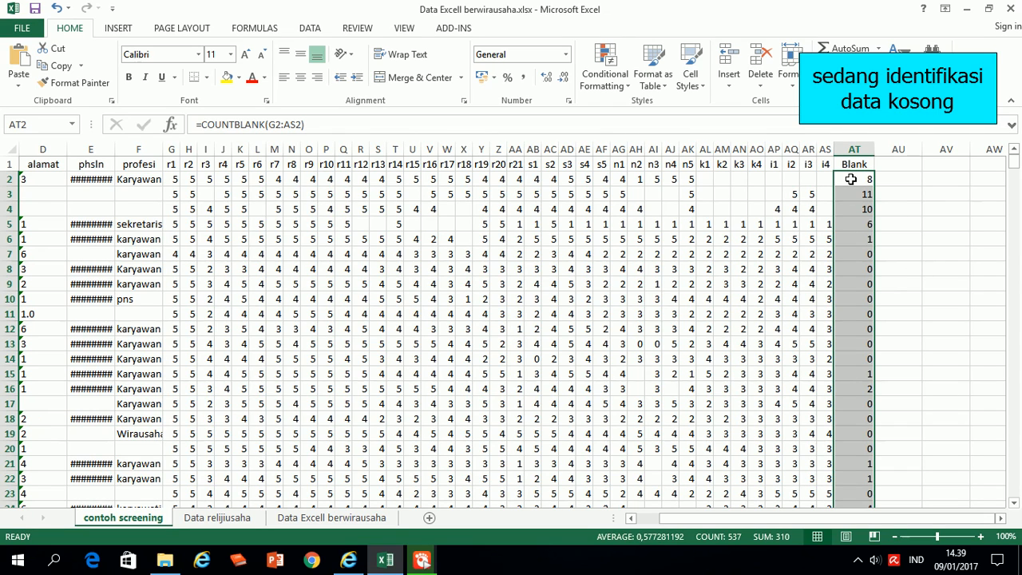
{"action": "left_click_drag", "start_coordinate": [1014, 160], "coordinate": [1014, 489]}
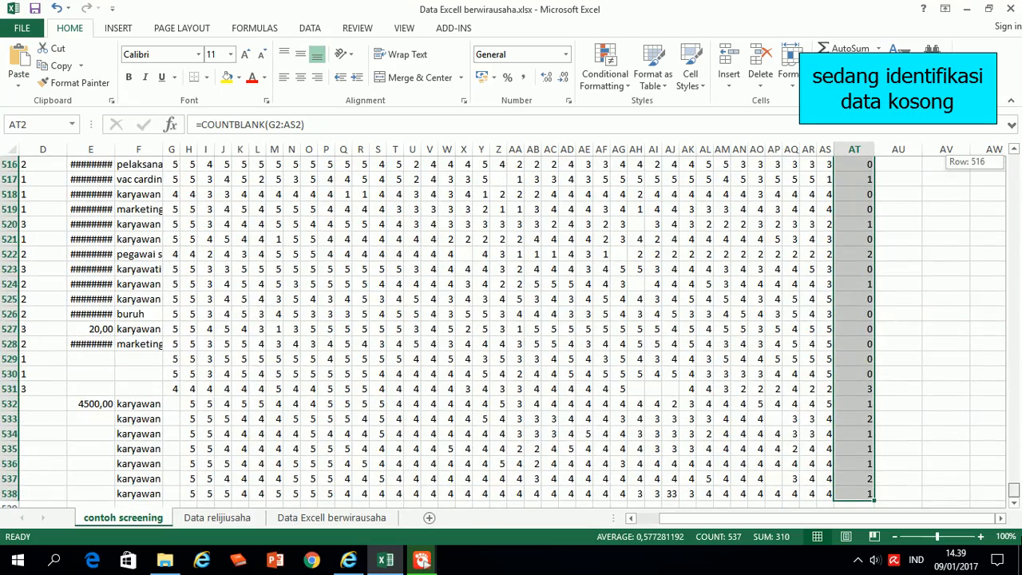
{"action": "scroll", "coordinate": [836, 485], "scroll_direction": "down", "scroll_amount": 1}
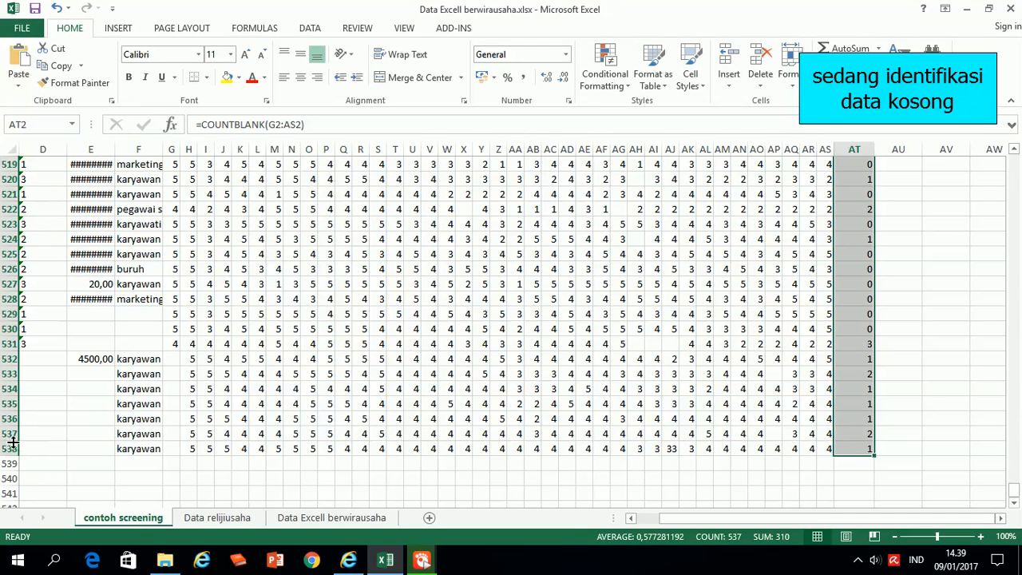
{"action": "left_click_drag", "start_coordinate": [1014, 491], "coordinate": [1012, 137]}
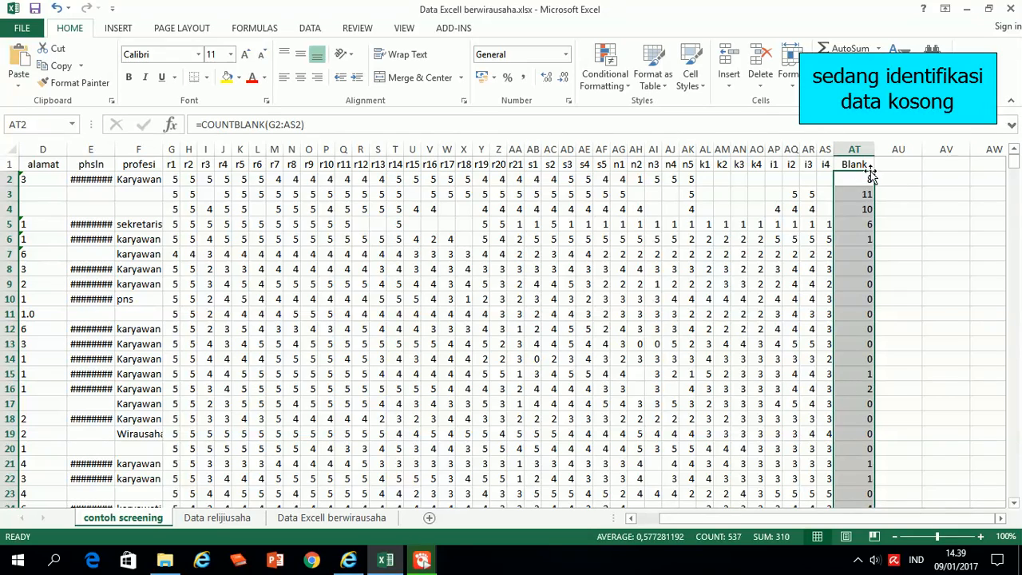
Step: Sort the Blank column from largest to smallest, expanding the selection so that all respondent data is sorted with it
{"action": "right_click", "coordinate": [849, 184]}
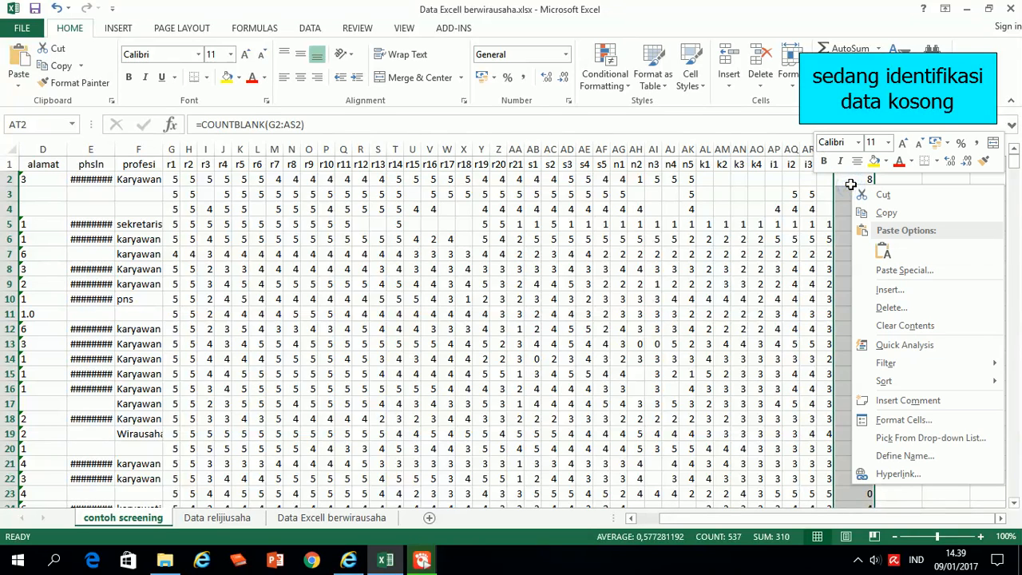
{"action": "mouse_move", "coordinate": [882, 382]}
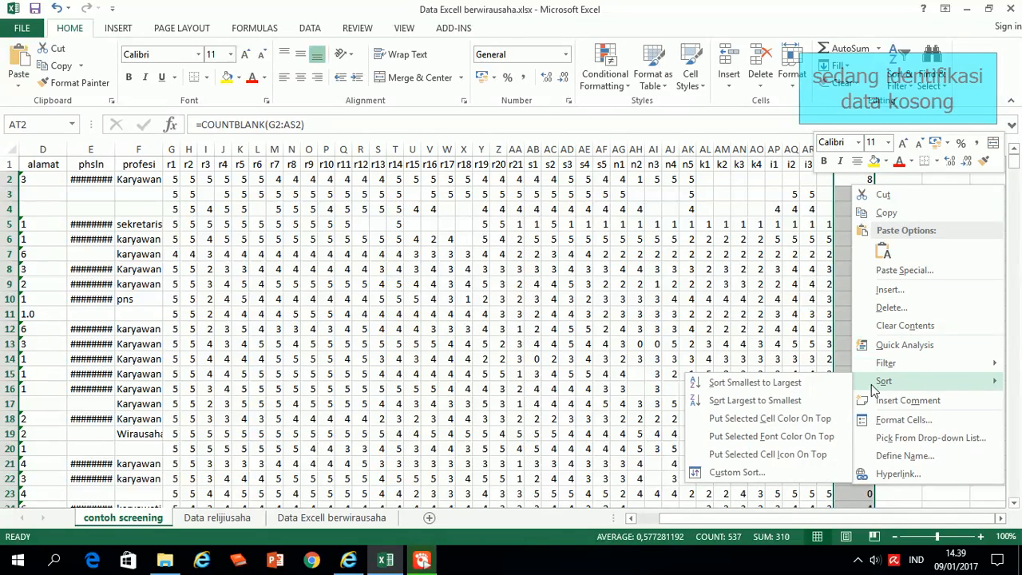
{"action": "left_click", "coordinate": [750, 404]}
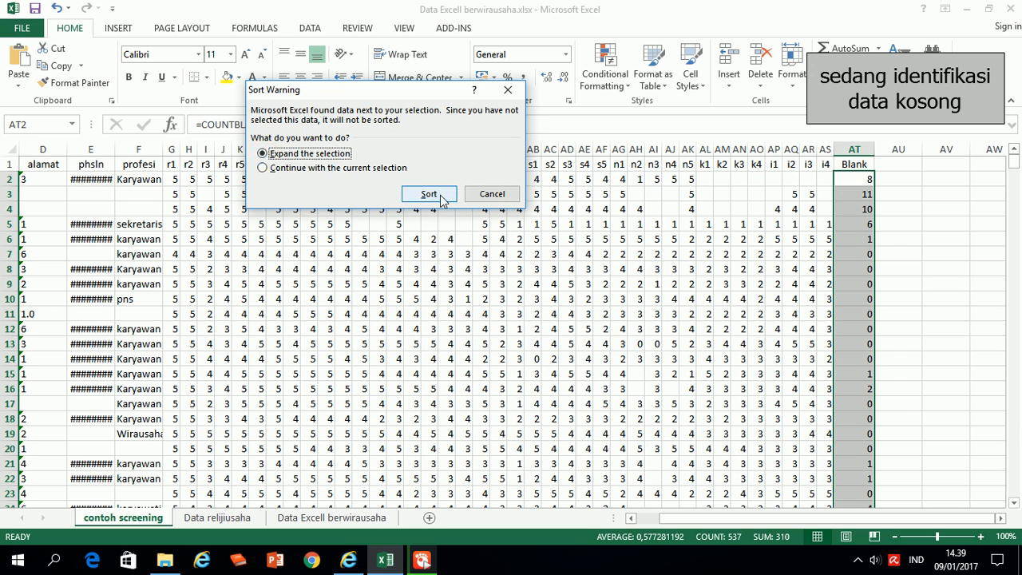
{"action": "left_click", "coordinate": [858, 560]}
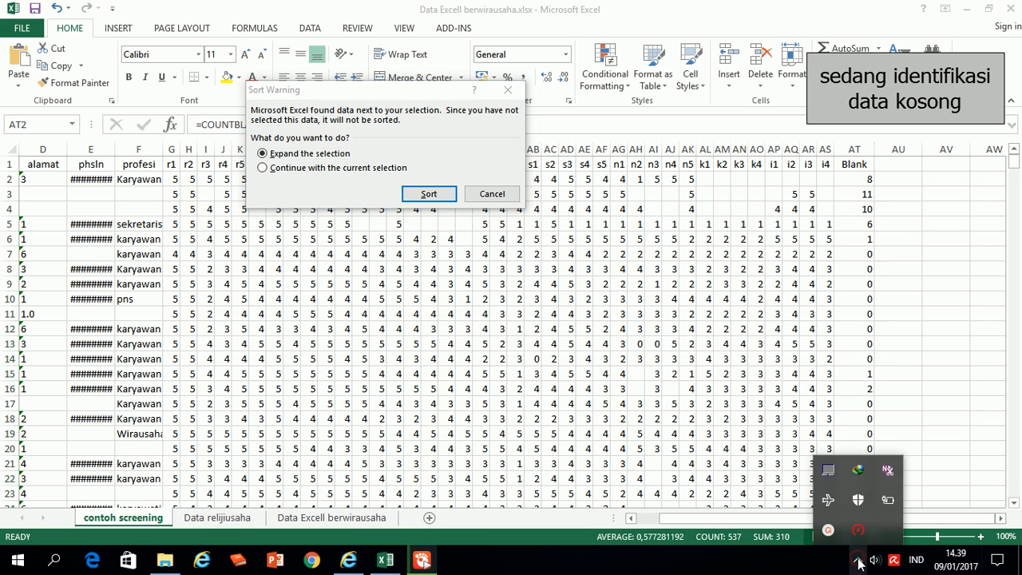
{"action": "left_click", "coordinate": [865, 535]}
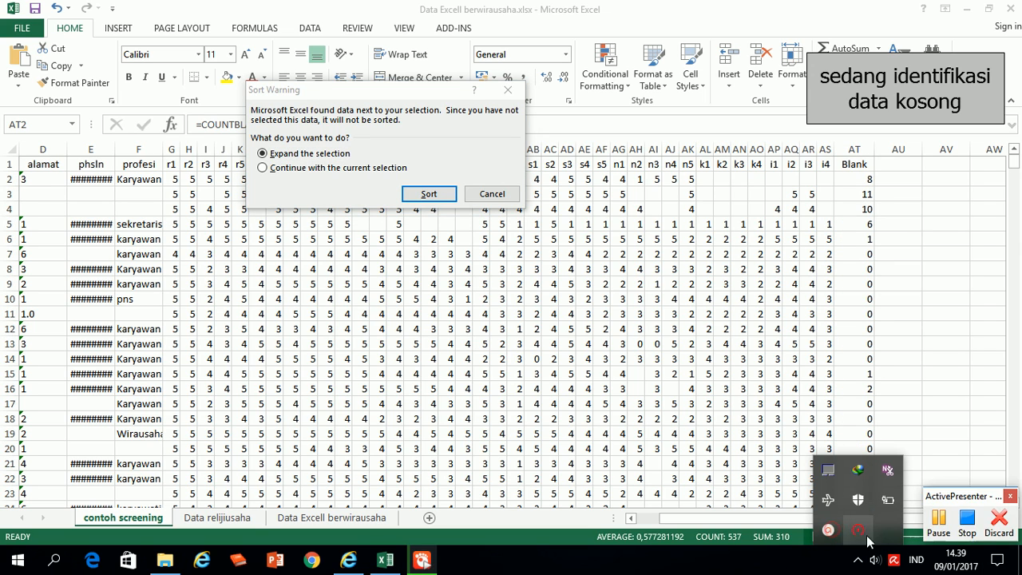
{"action": "left_click", "coordinate": [968, 519]}
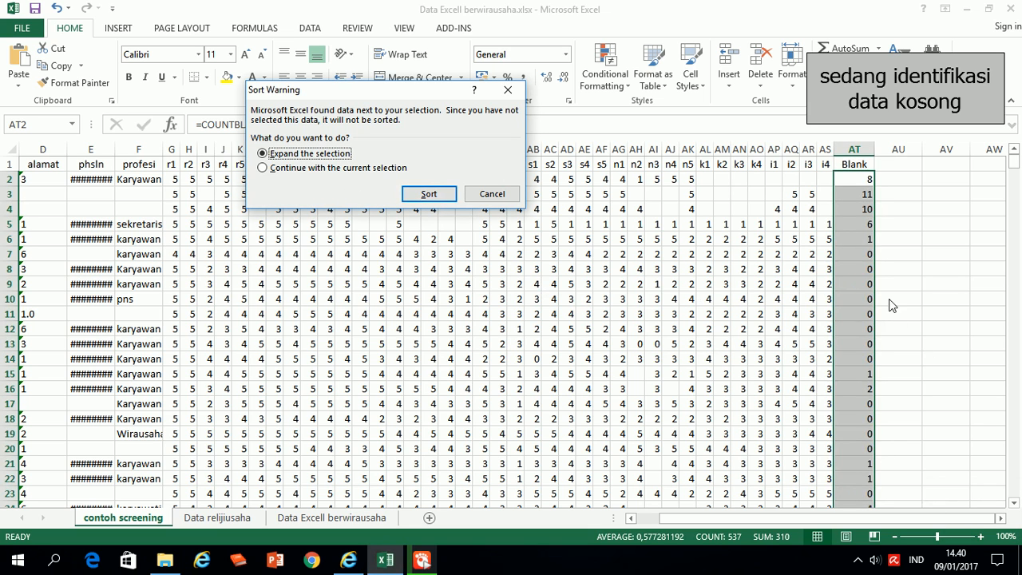
{"action": "left_click", "coordinate": [439, 194]}
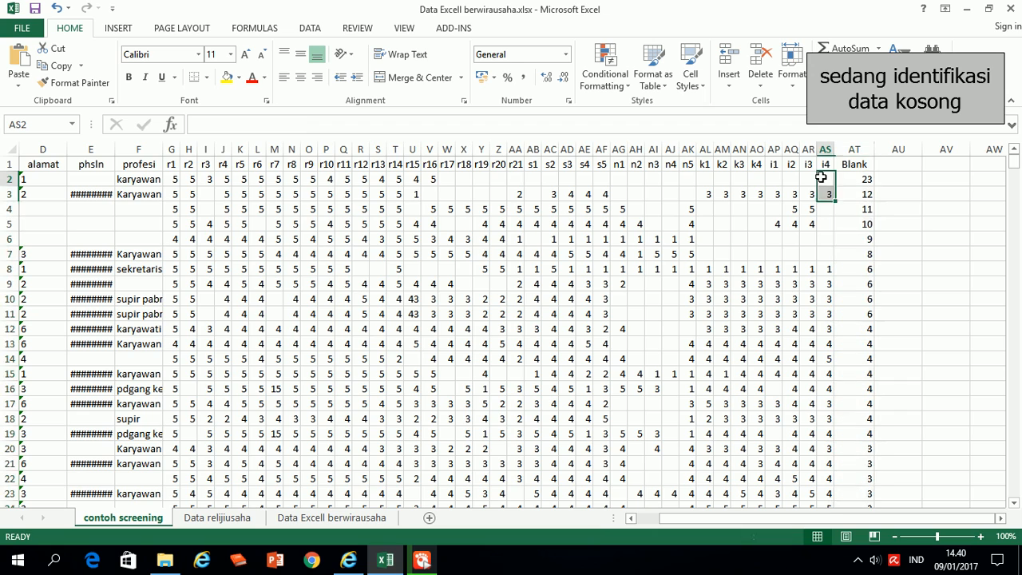
Step: Check the empty item cells in row 2, going from i4 back to r17, against that respondent's blank count
{"action": "left_click", "coordinate": [820, 177]}
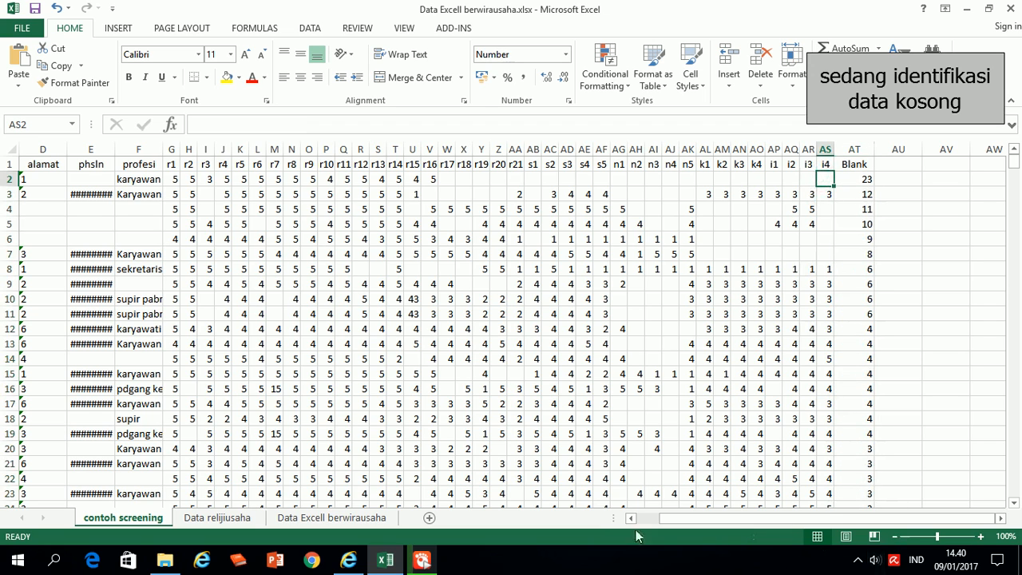
{"action": "left_click", "coordinate": [806, 181]}
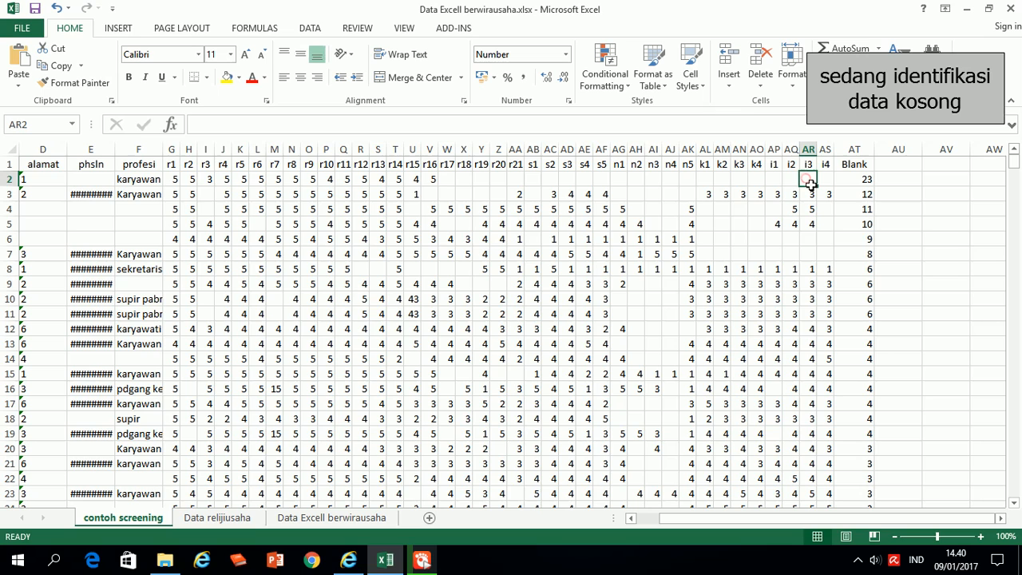
{"action": "left_click", "coordinate": [781, 181]}
{"action": "left_click", "coordinate": [728, 180]}
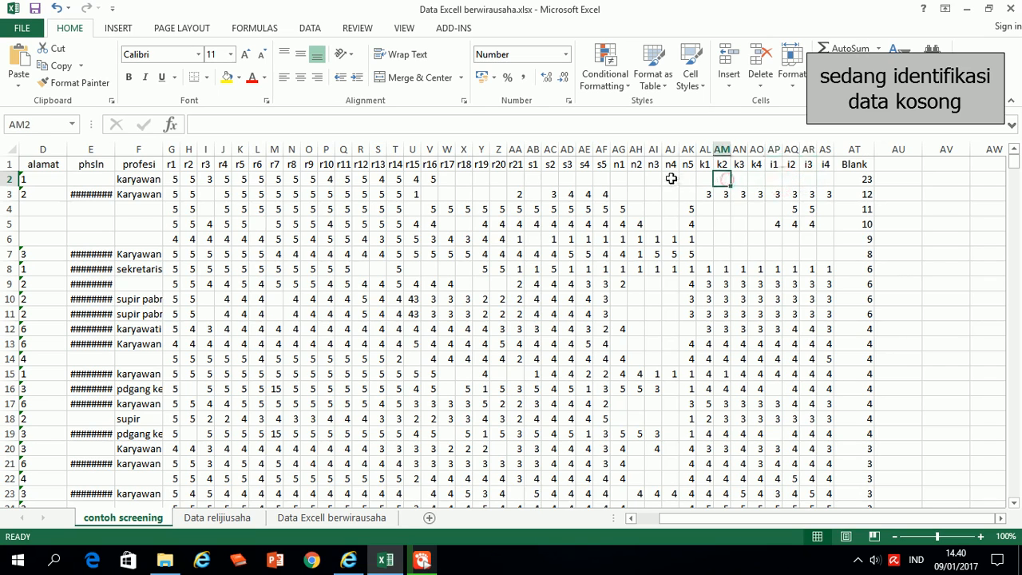
{"action": "left_click", "coordinate": [671, 178]}
{"action": "left_click", "coordinate": [617, 174]}
{"action": "left_click", "coordinate": [515, 179]}
{"action": "left_click", "coordinate": [481, 179]}
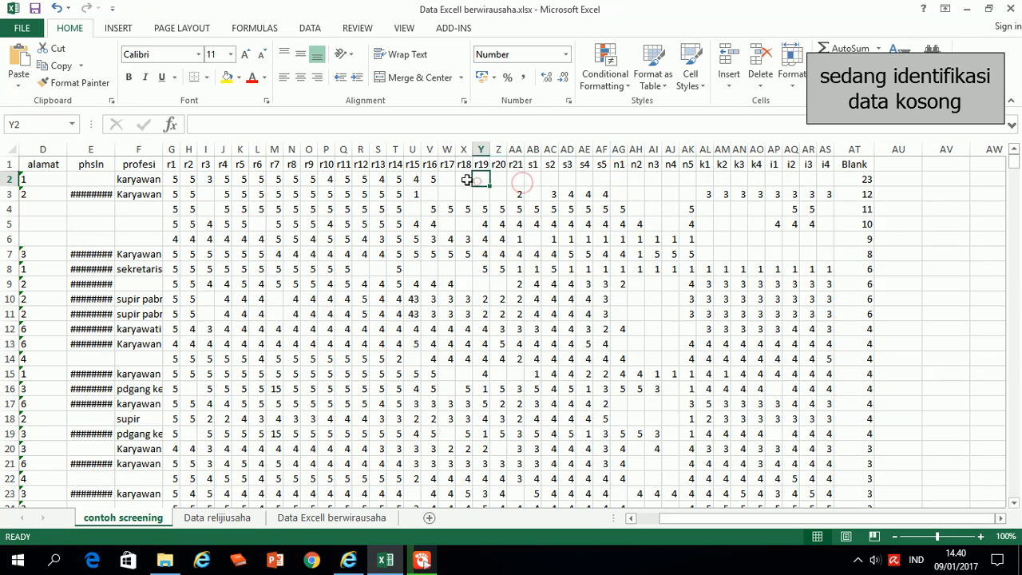
{"action": "left_click", "coordinate": [463, 179]}
{"action": "left_click", "coordinate": [446, 179]}
{"action": "left_click", "coordinate": [464, 179]}
{"action": "left_click", "coordinate": [482, 179]}
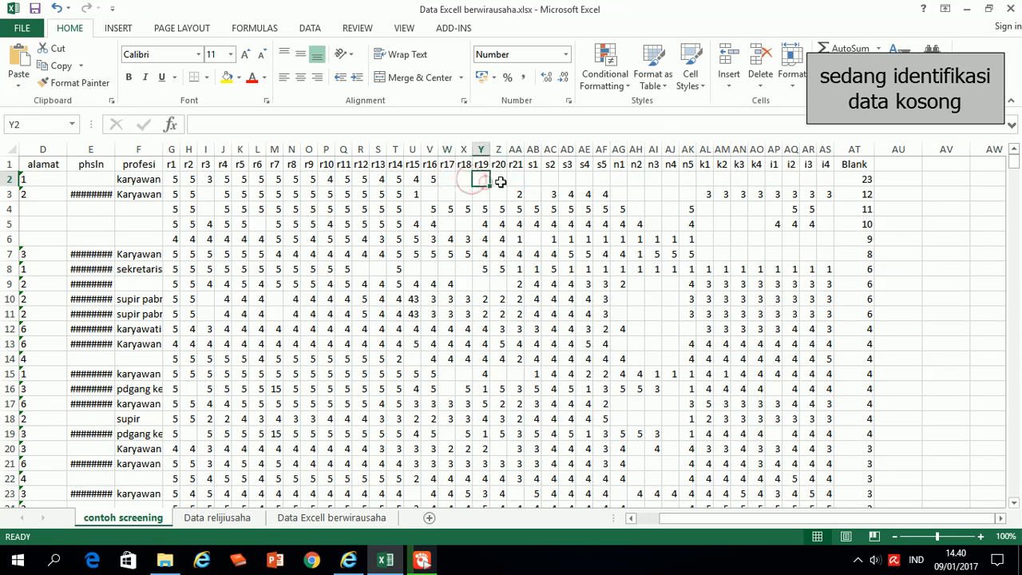
{"action": "left_click", "coordinate": [498, 180]}
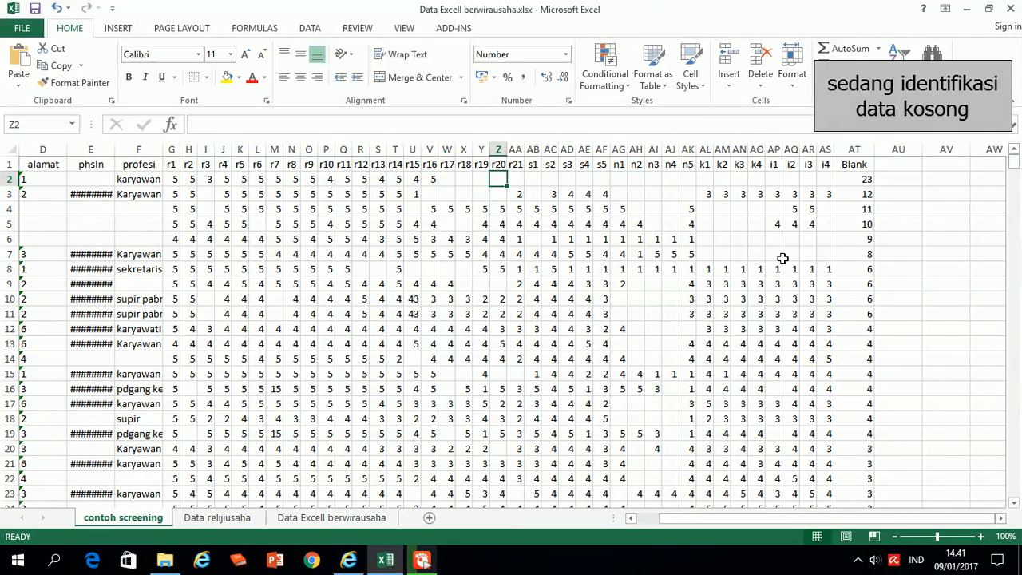
Step: Examine the empty cells from i4 back to k1 in row 7
{"action": "left_click", "coordinate": [826, 254]}
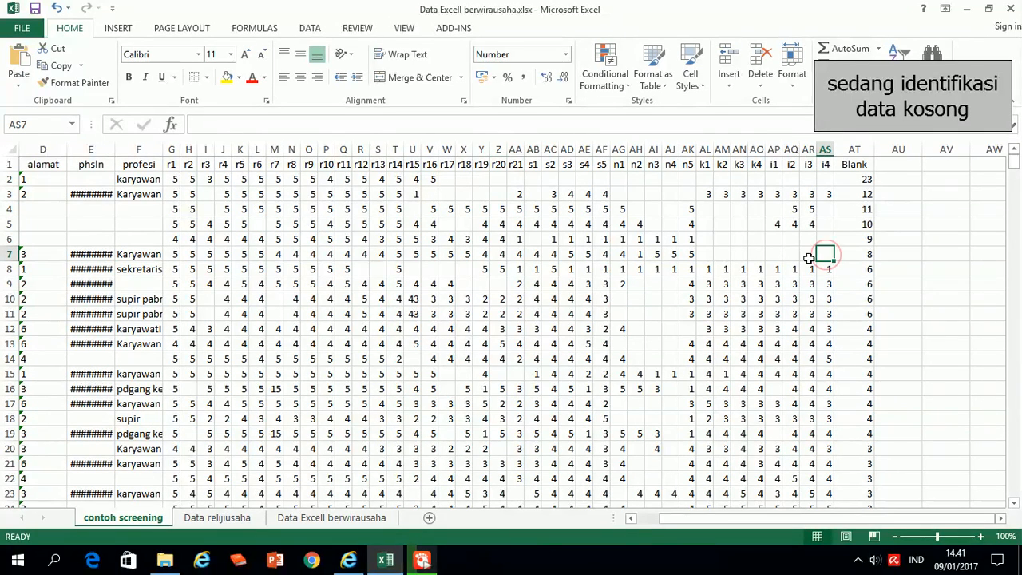
{"action": "left_click", "coordinate": [807, 254]}
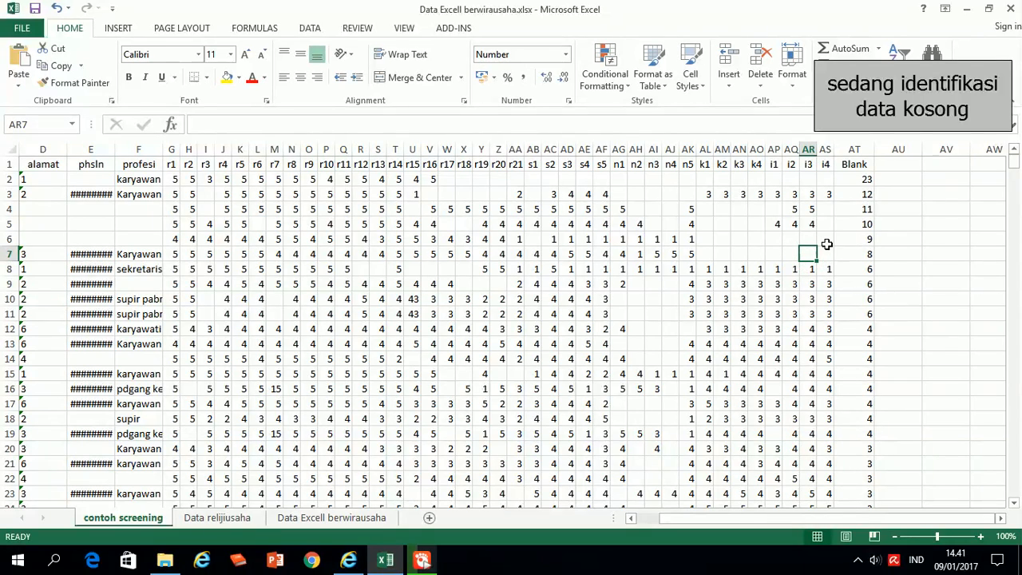
{"action": "scroll", "coordinate": [826, 243], "scroll_direction": "down", "scroll_amount": 4}
{"action": "scroll", "coordinate": [826, 243], "scroll_direction": "up", "scroll_amount": 4}
{"action": "left_click", "coordinate": [825, 253]}
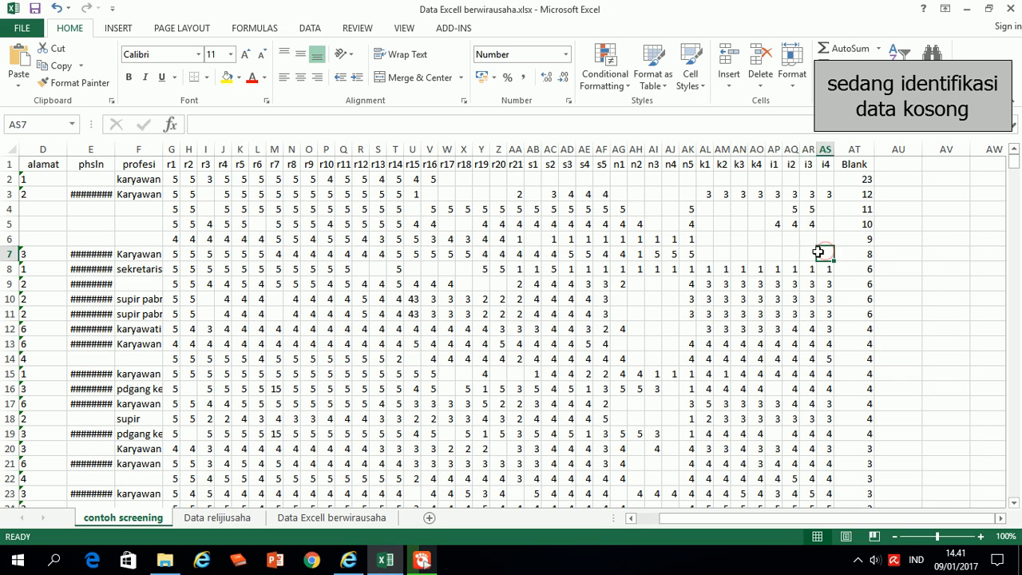
{"action": "left_click", "coordinate": [809, 255]}
{"action": "left_click", "coordinate": [792, 254]}
{"action": "left_click", "coordinate": [774, 253]}
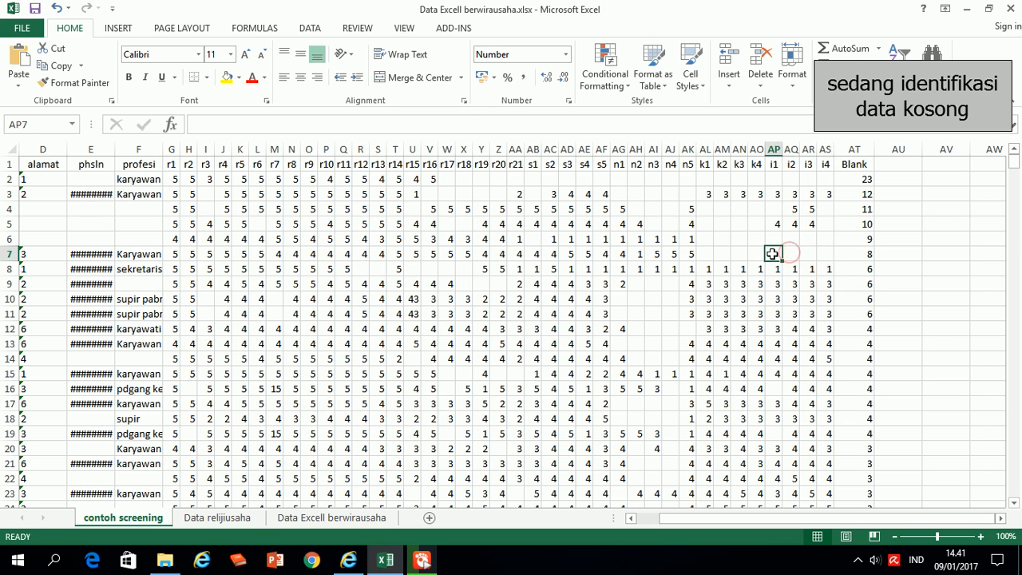
{"action": "left_click", "coordinate": [752, 253]}
{"action": "left_click", "coordinate": [741, 254]}
{"action": "left_click", "coordinate": [704, 255]}
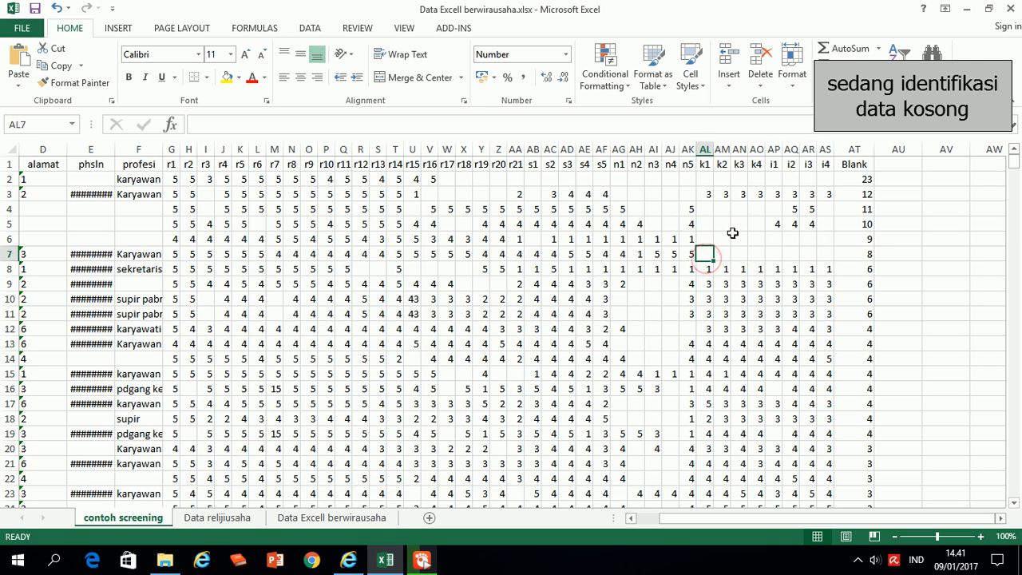
Step: Examine the empty k and i item cells in rows 6, 5 and 4
{"action": "left_click", "coordinate": [734, 236]}
{"action": "left_click", "coordinate": [755, 238]}
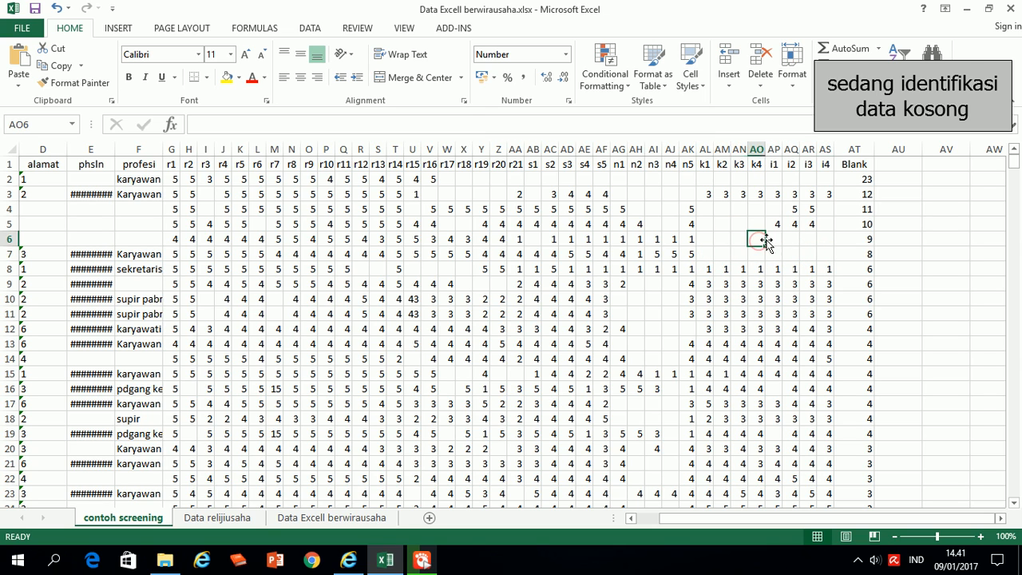
{"action": "left_click", "coordinate": [771, 239]}
{"action": "left_click", "coordinate": [720, 239]}
{"action": "left_click", "coordinate": [707, 239]}
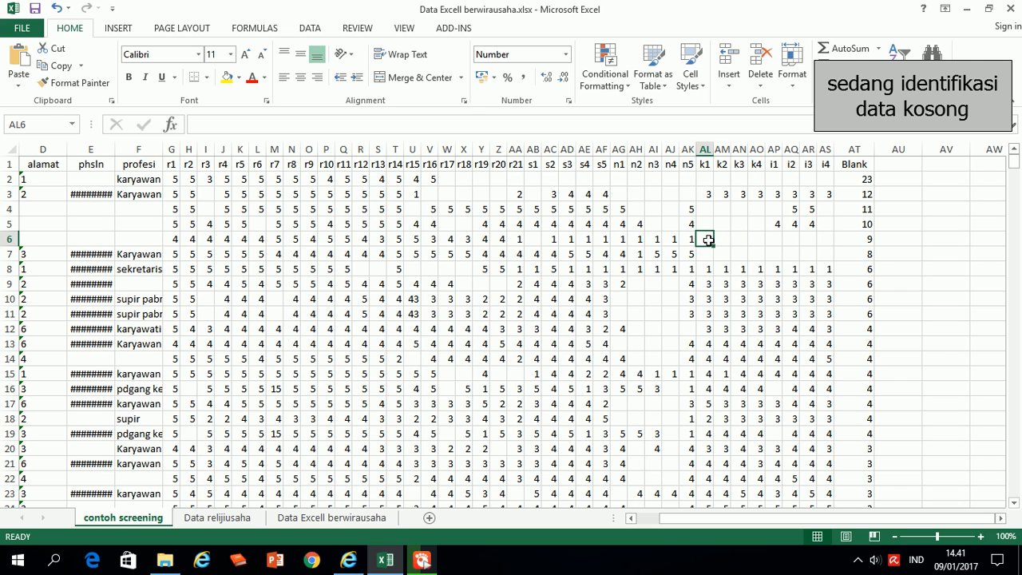
{"action": "left_click", "coordinate": [744, 224]}
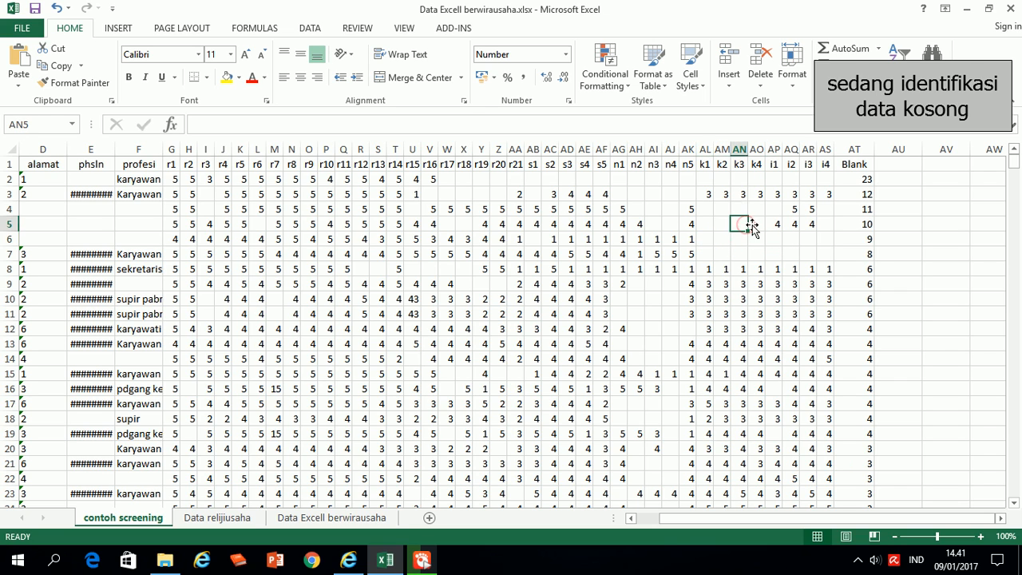
{"action": "left_click", "coordinate": [723, 224]}
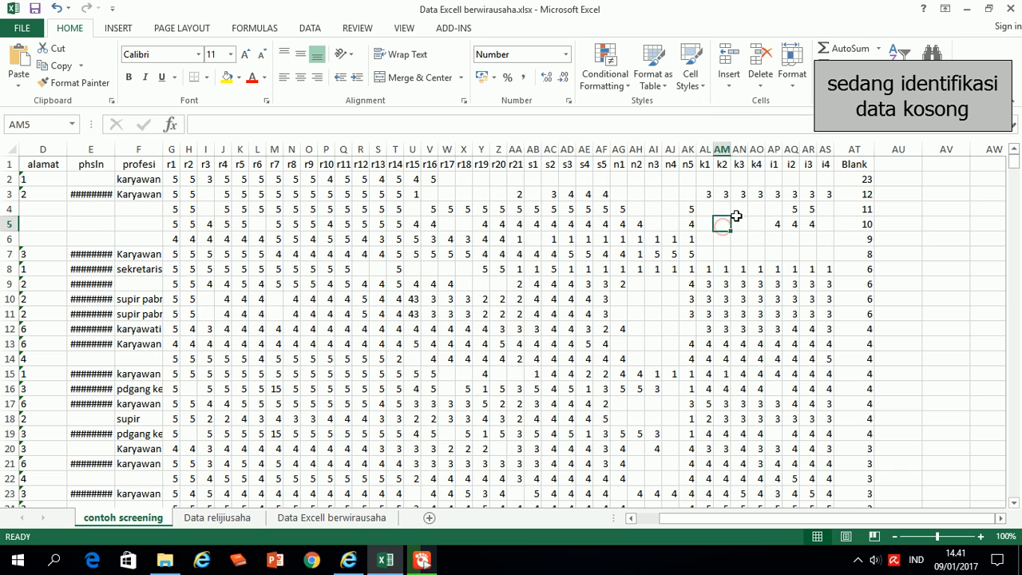
{"action": "left_click", "coordinate": [725, 210]}
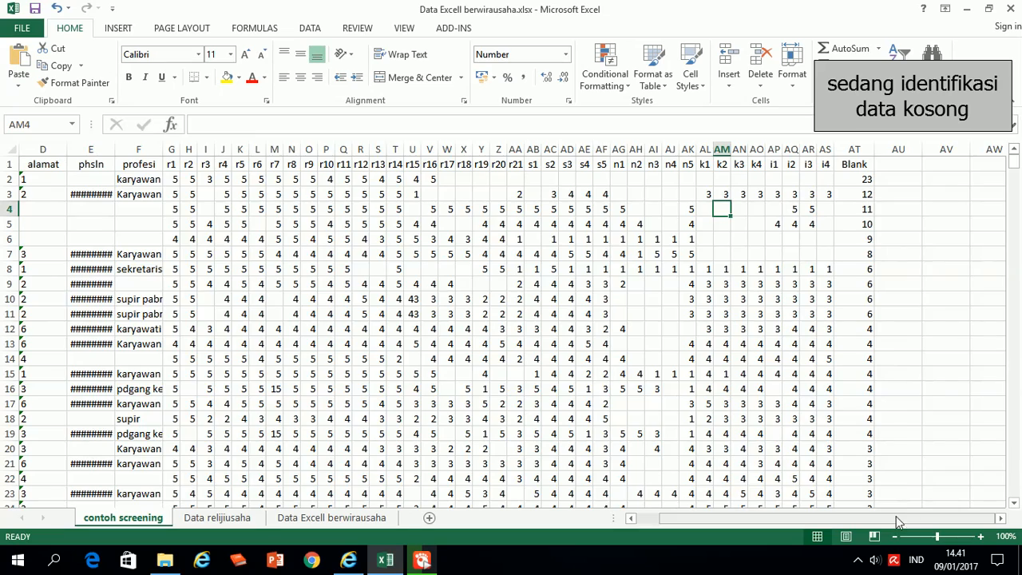
Step: Review the item columns r1 to i4 alongside the sorted blank counts to judge which respondents have too many blanks
{"action": "mouse_move", "coordinate": [896, 516]}
{"action": "left_mouse_down"}
{"action": "mouse_move", "coordinate": [868, 523]}
{"action": "mouse_move", "coordinate": [907, 516]}
{"action": "left_mouse_up"}
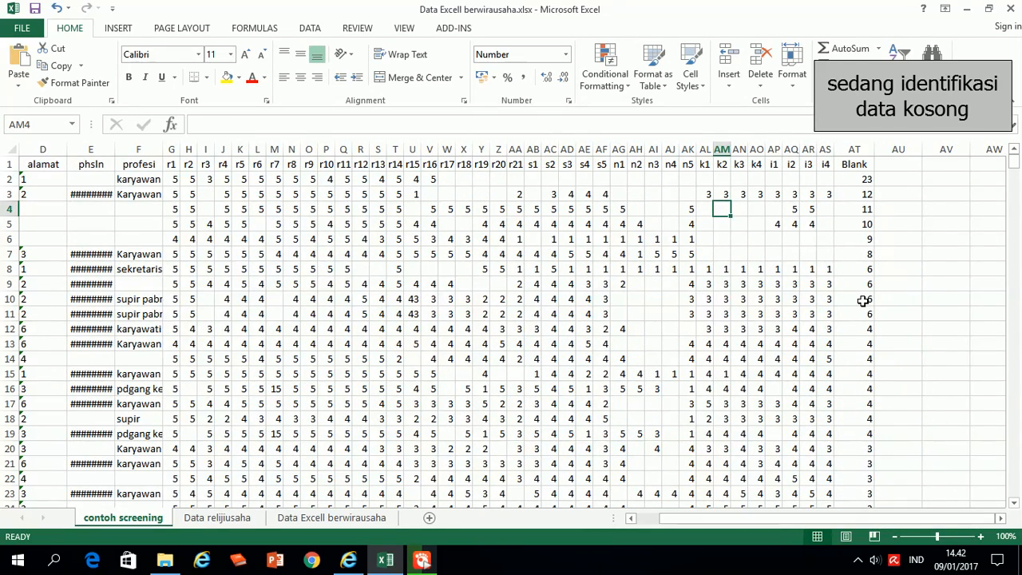
{"action": "scroll", "coordinate": [864, 303], "scroll_direction": "down", "scroll_amount": 2}
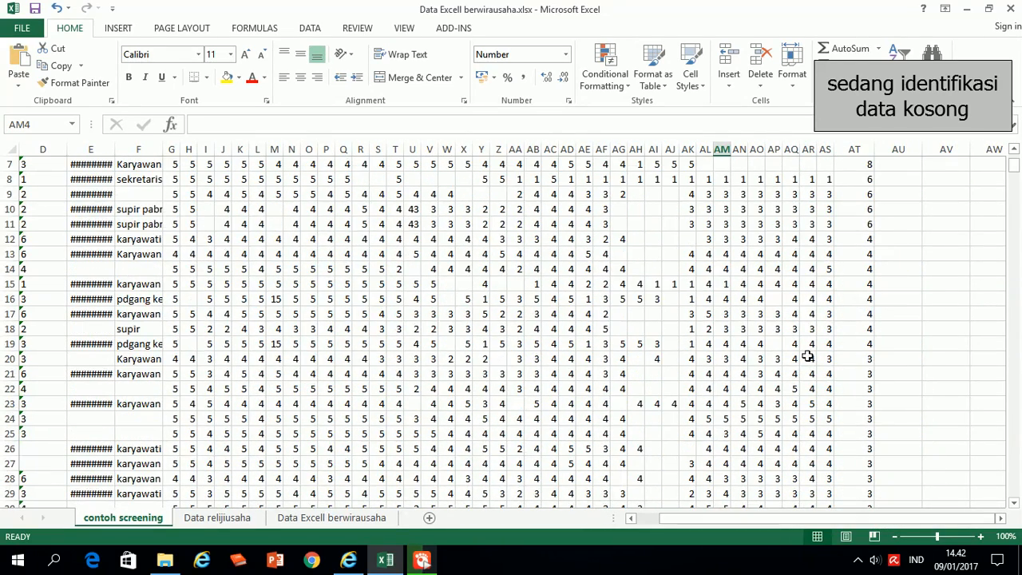
{"action": "scroll", "coordinate": [808, 356], "scroll_direction": "up", "scroll_amount": 2}
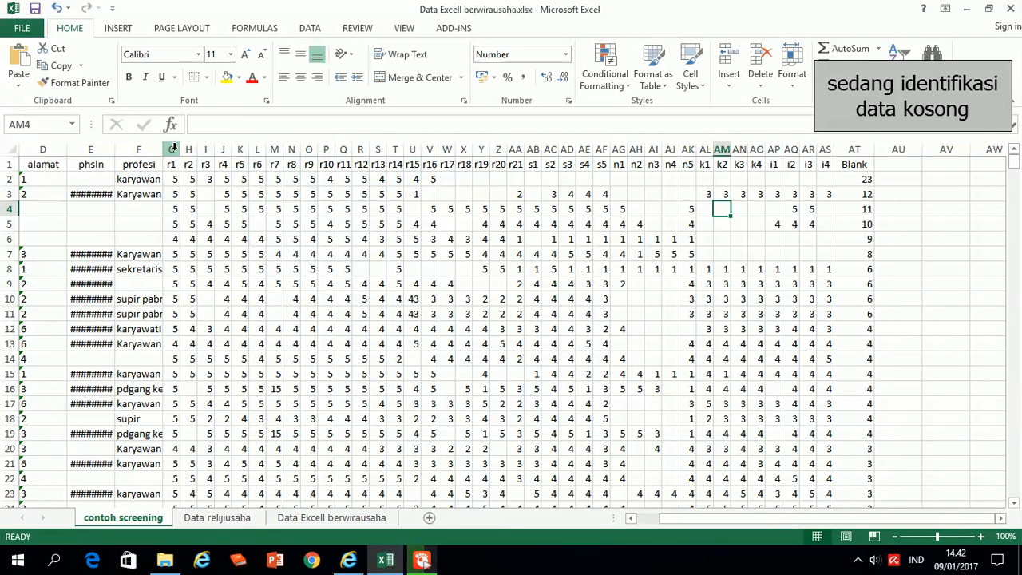
{"action": "left_click_drag", "start_coordinate": [173, 148], "coordinate": [826, 149]}
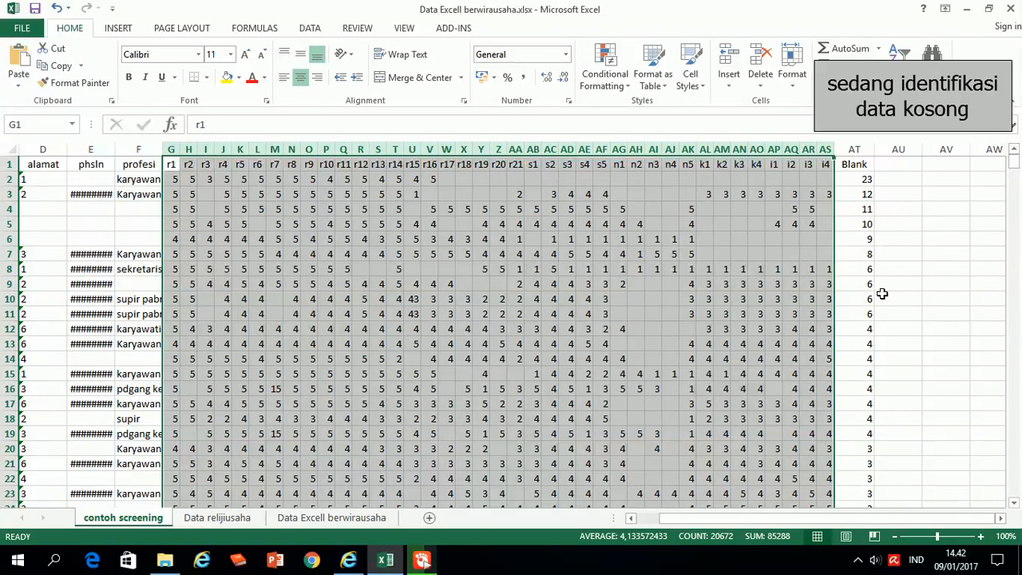
{"action": "scroll", "coordinate": [762, 406], "scroll_direction": "down", "scroll_amount": 3}
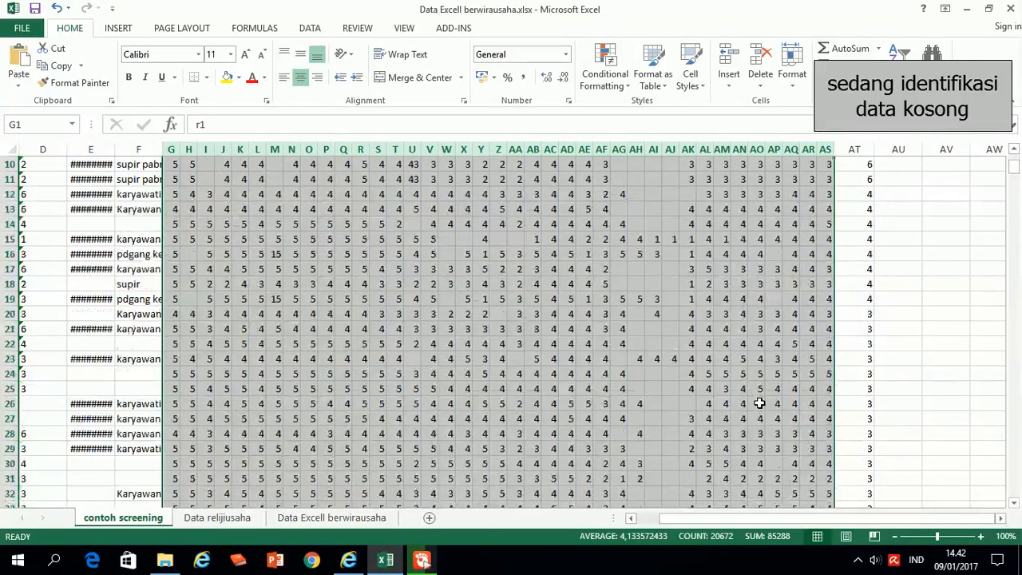
{"action": "left_click", "coordinate": [756, 403]}
{"action": "scroll", "coordinate": [758, 403], "scroll_direction": "up", "scroll_amount": 2}
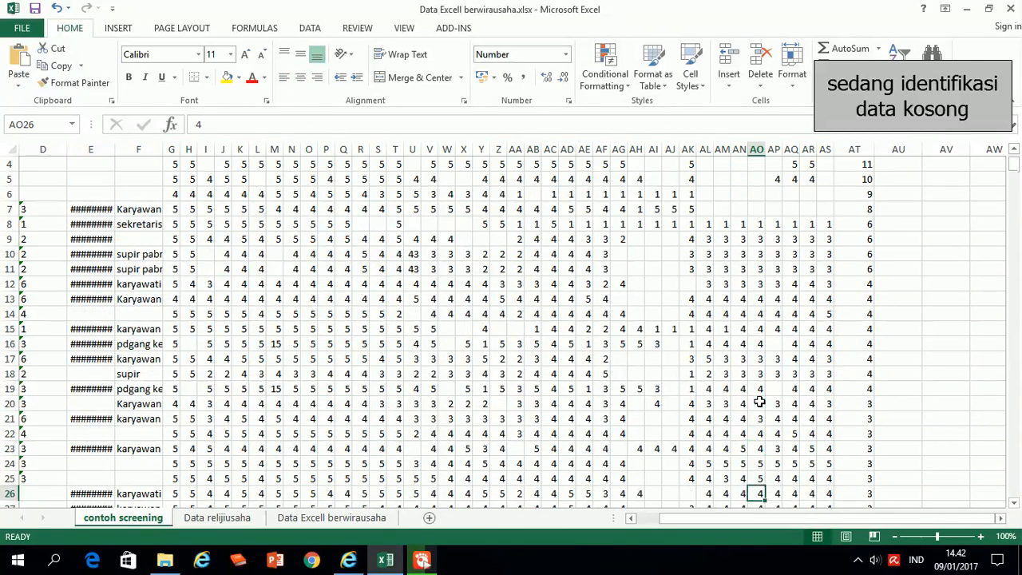
{"action": "scroll", "coordinate": [773, 395], "scroll_direction": "up", "scroll_amount": 1}
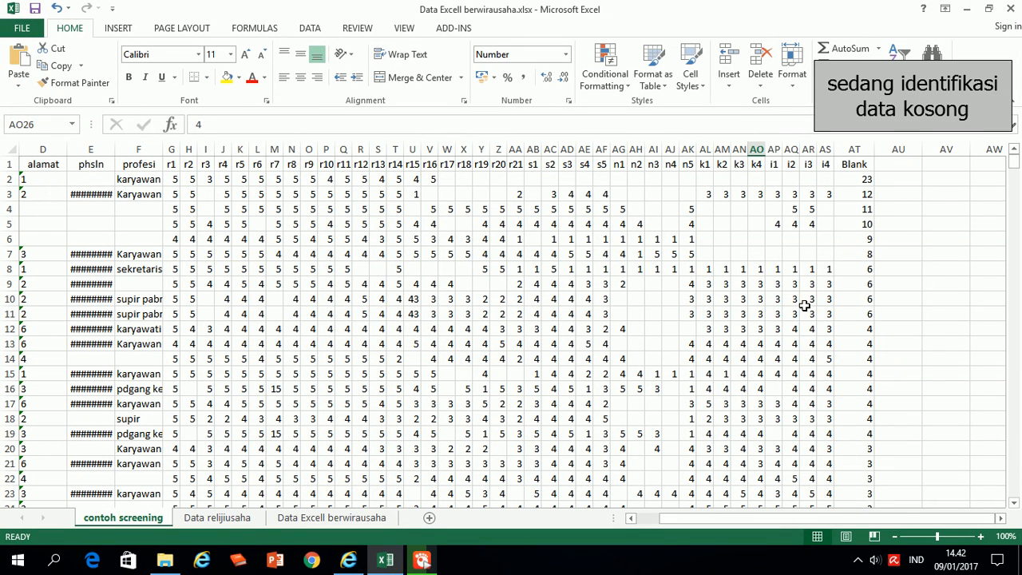
Step: Delete rows 2 to 19, the respondents with four or more blank items
{"action": "scroll", "coordinate": [805, 306], "scroll_direction": "down", "scroll_amount": 4}
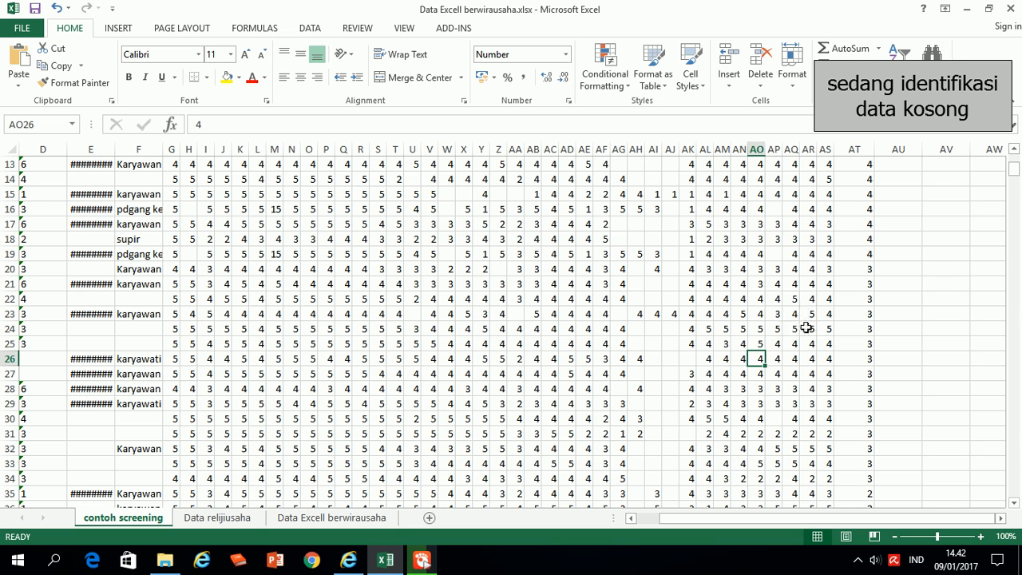
{"action": "scroll", "coordinate": [806, 326], "scroll_direction": "down", "scroll_amount": 2}
{"action": "scroll", "coordinate": [806, 328], "scroll_direction": "up", "scroll_amount": 2}
{"action": "left_click_drag", "start_coordinate": [7, 254], "coordinate": [7, 182]}
{"action": "right_click", "coordinate": [6, 182]}
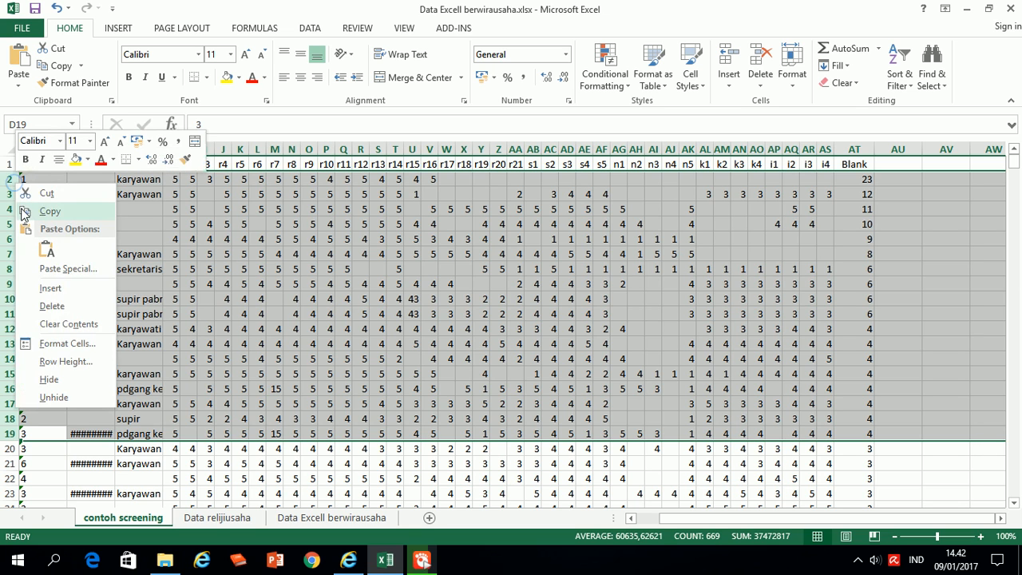
{"action": "left_click", "coordinate": [60, 306]}
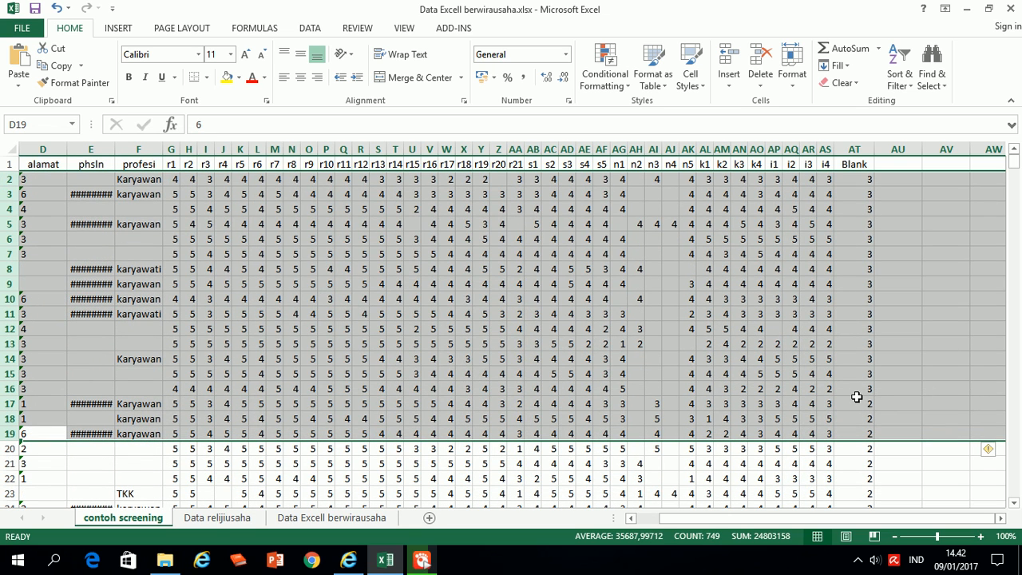
Step: Look through the remaining respondents' rows for scattered empty item cells and their blank counts
{"action": "left_click", "coordinate": [759, 418]}
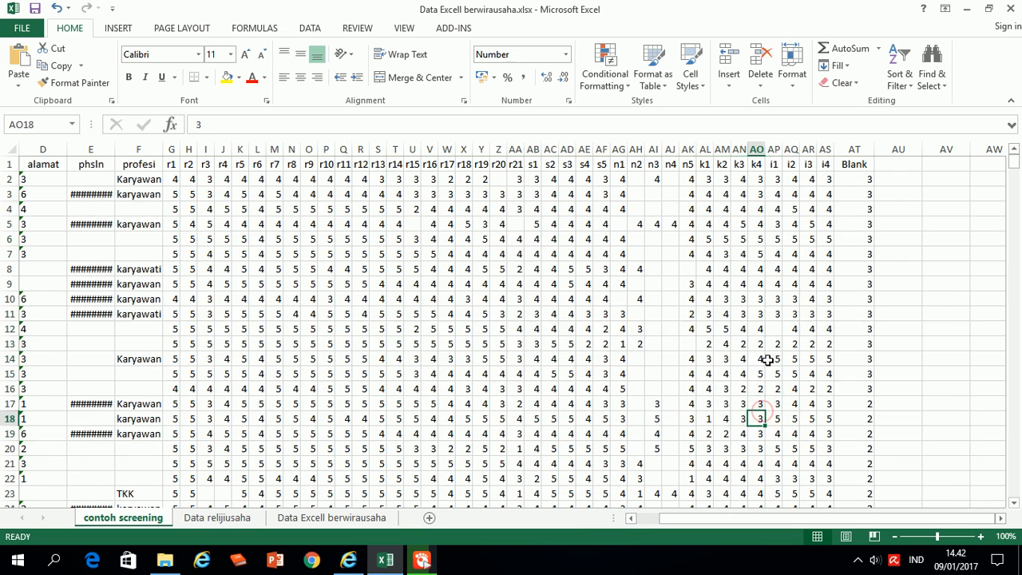
{"action": "left_click", "coordinate": [673, 239]}
{"action": "left_click", "coordinate": [464, 254]}
{"action": "scroll", "coordinate": [555, 324], "scroll_direction": "down", "scroll_amount": 14}
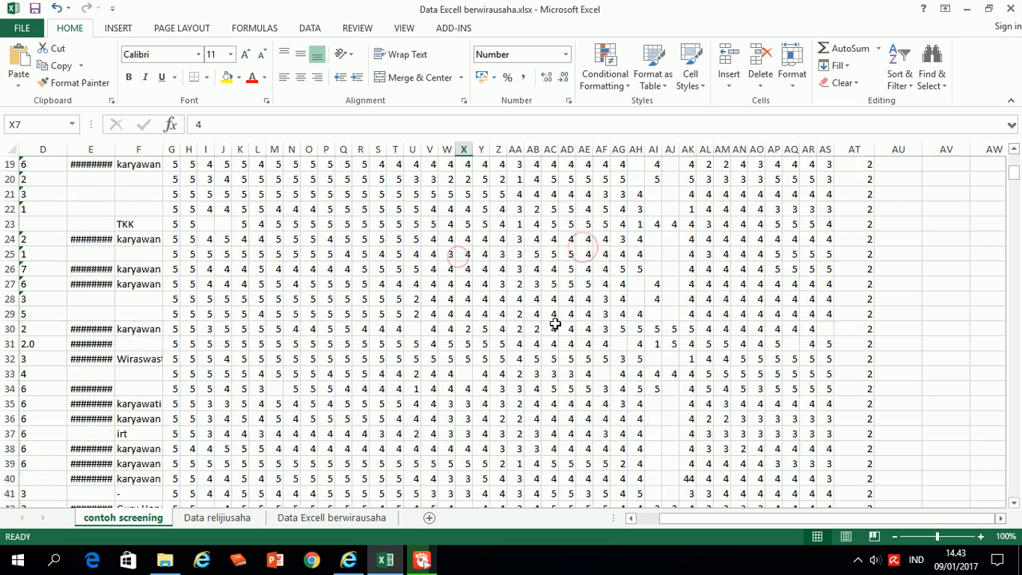
Step: Scan the Blank column down the sheet to review which respondents still have missing item answers
{"action": "scroll", "coordinate": [554, 324], "scroll_direction": "down", "scroll_amount": 2}
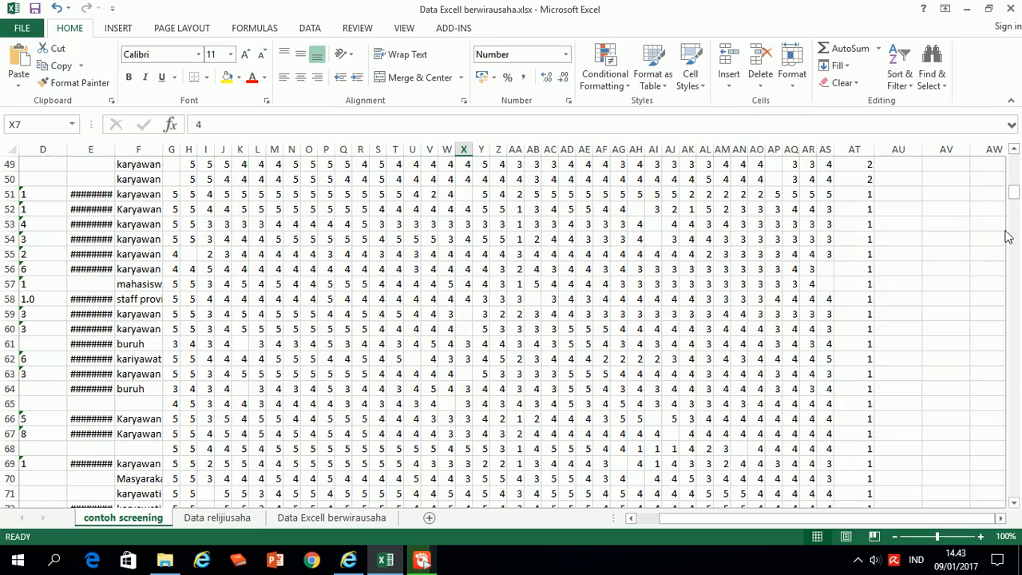
{"action": "left_click_drag", "start_coordinate": [1014, 201], "coordinate": [1019, 312]}
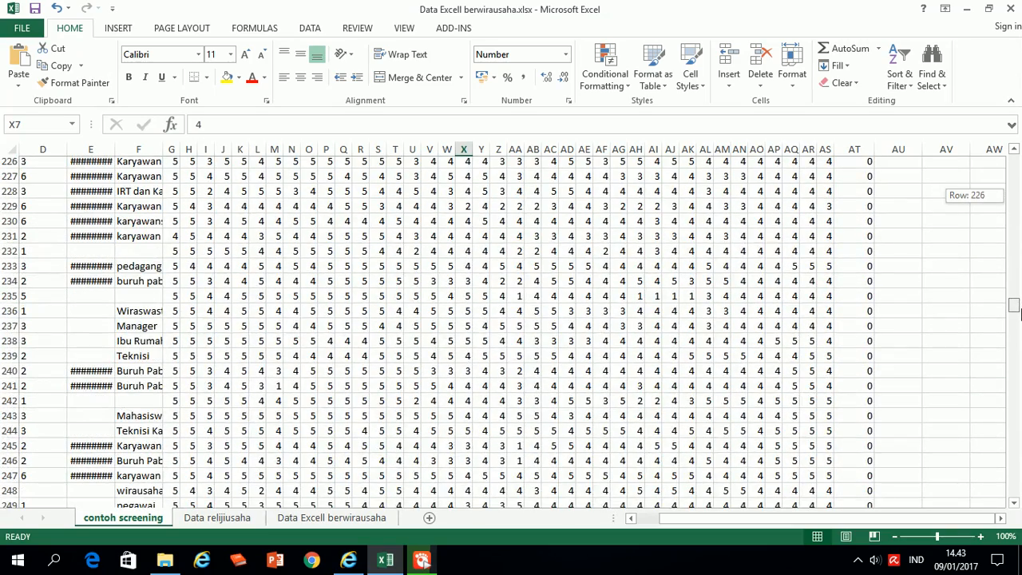
{"action": "left_click_drag", "start_coordinate": [1019, 329], "coordinate": [1019, 73]}
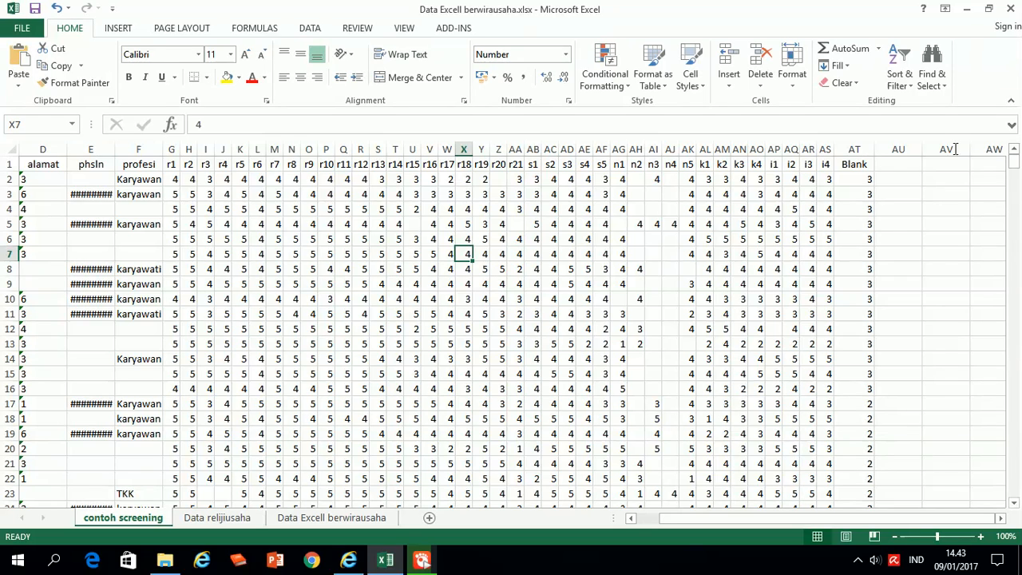
{"action": "scroll", "coordinate": [919, 180], "scroll_direction": "down", "scroll_amount": 5}
{"action": "scroll", "coordinate": [919, 181], "scroll_direction": "up", "scroll_amount": 3}
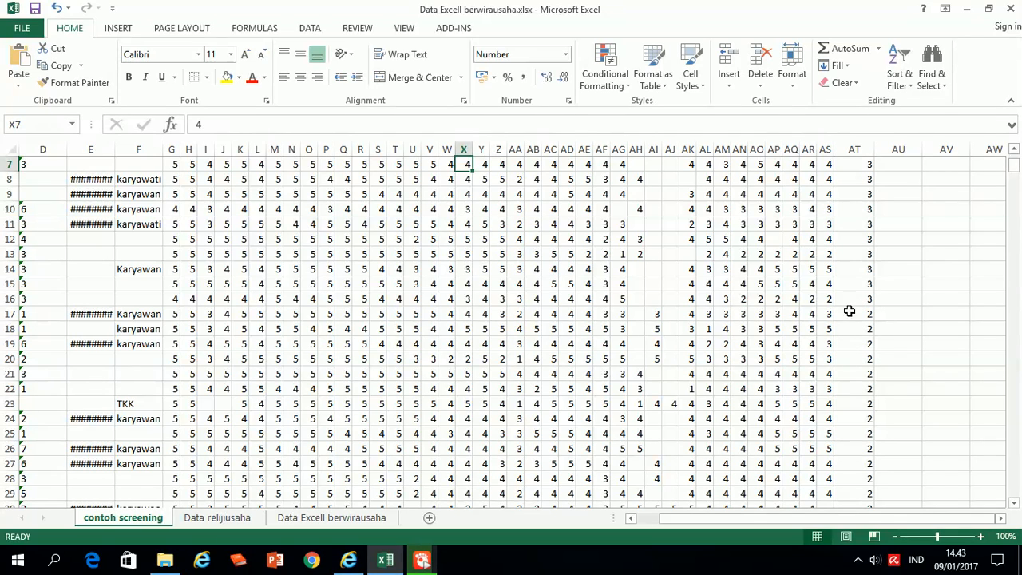
Step: Examine the empty n and i item cells of the respondents in rows 16 up to 12
{"action": "left_click", "coordinate": [825, 299]}
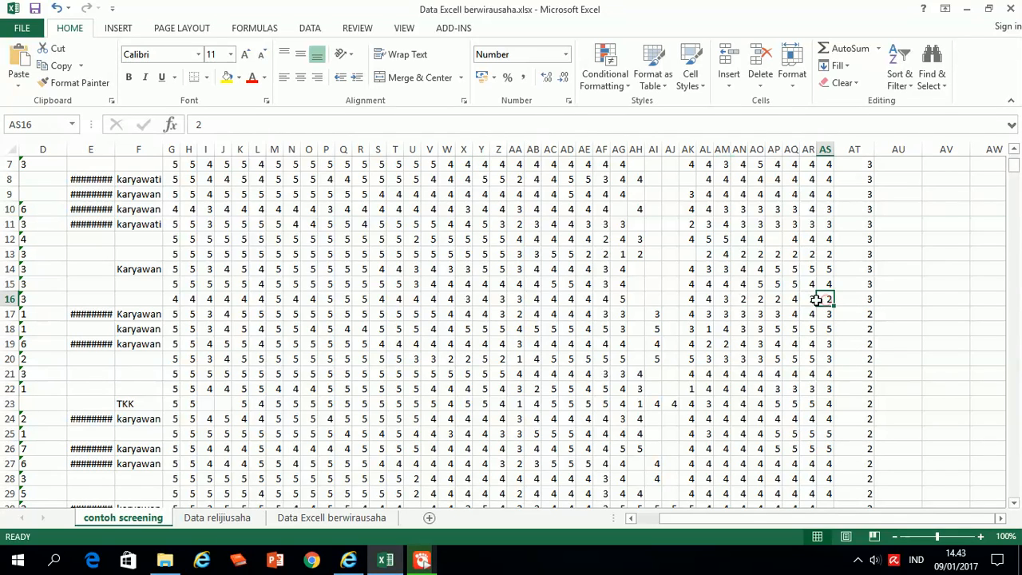
{"action": "left_click", "coordinate": [670, 299]}
{"action": "left_click", "coordinate": [652, 300]}
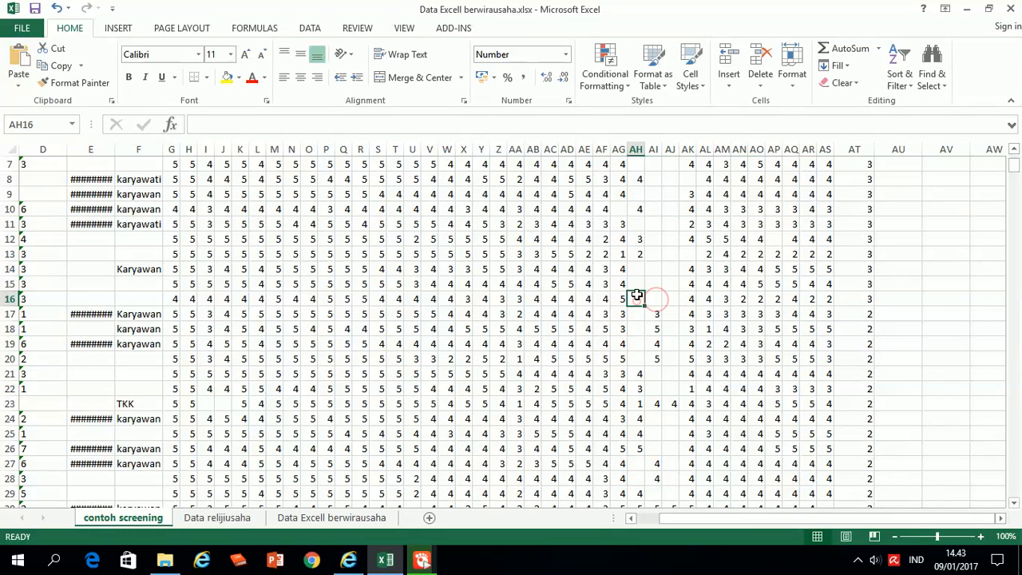
{"action": "left_click", "coordinate": [649, 284]}
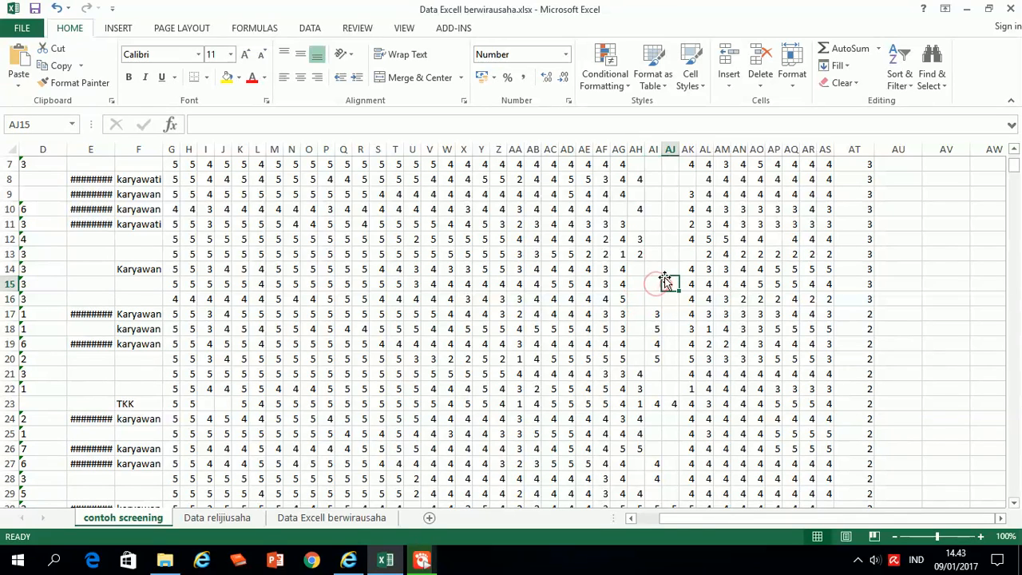
{"action": "left_click", "coordinate": [652, 269]}
{"action": "left_click", "coordinate": [650, 253]}
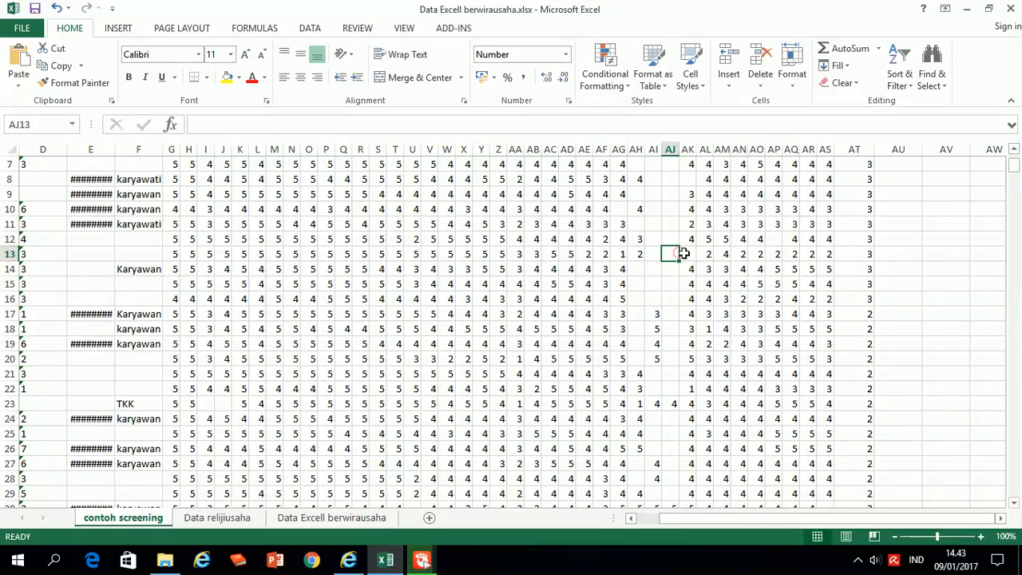
{"action": "left_click", "coordinate": [663, 241]}
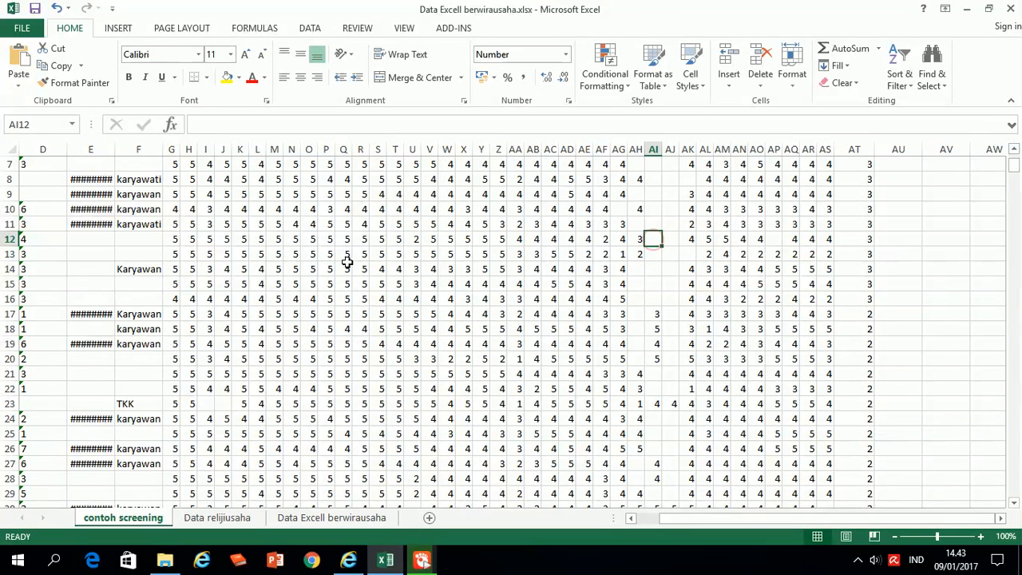
{"action": "left_click", "coordinate": [772, 239]}
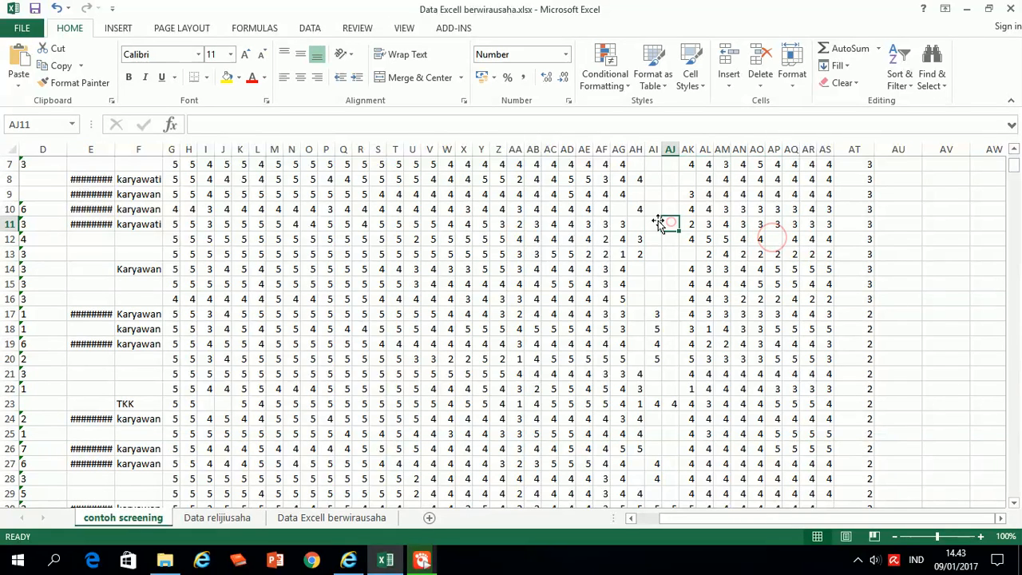
Step: Examine the empty n1 to n5 item cells of the respondents in rows 11 up to 7
{"action": "left_click", "coordinate": [653, 223]}
{"action": "left_click", "coordinate": [636, 224]}
{"action": "left_click", "coordinate": [648, 211]}
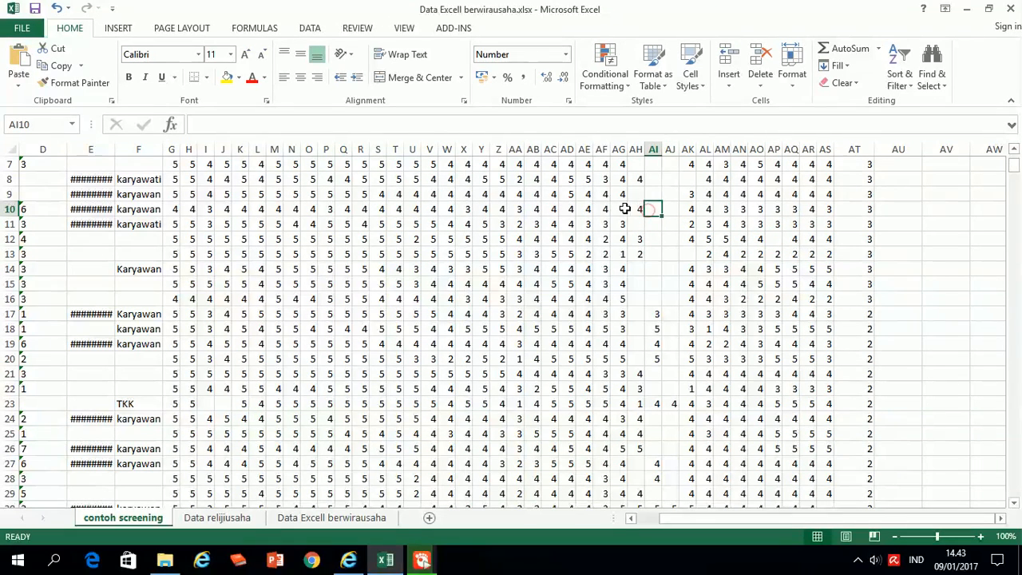
{"action": "left_click", "coordinate": [625, 208]}
{"action": "left_click", "coordinate": [672, 207]}
{"action": "left_click", "coordinate": [672, 198]}
{"action": "left_click", "coordinate": [654, 196]}
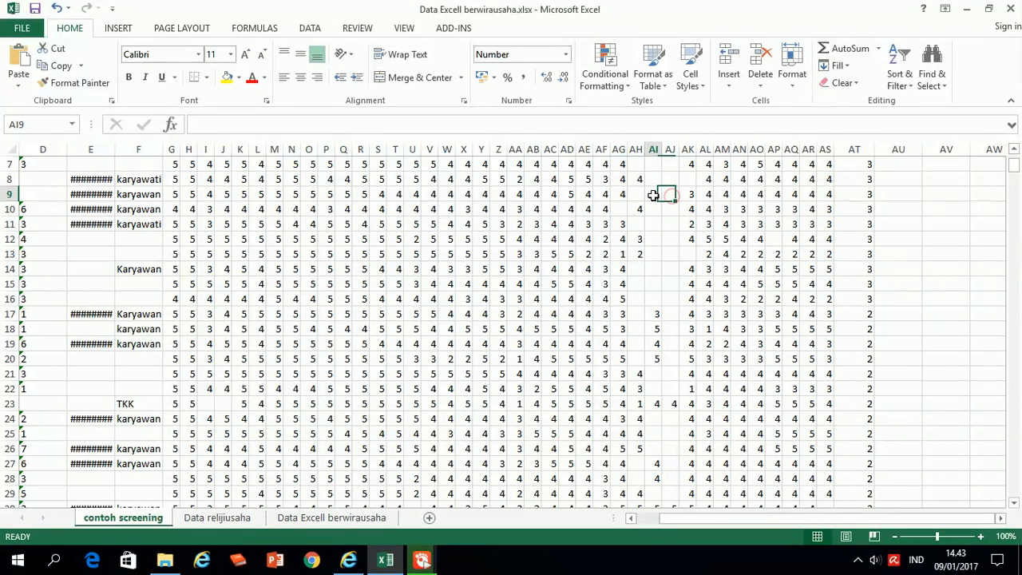
{"action": "left_click", "coordinate": [640, 195]}
{"action": "left_click", "coordinate": [651, 182]}
{"action": "left_click", "coordinate": [671, 180]}
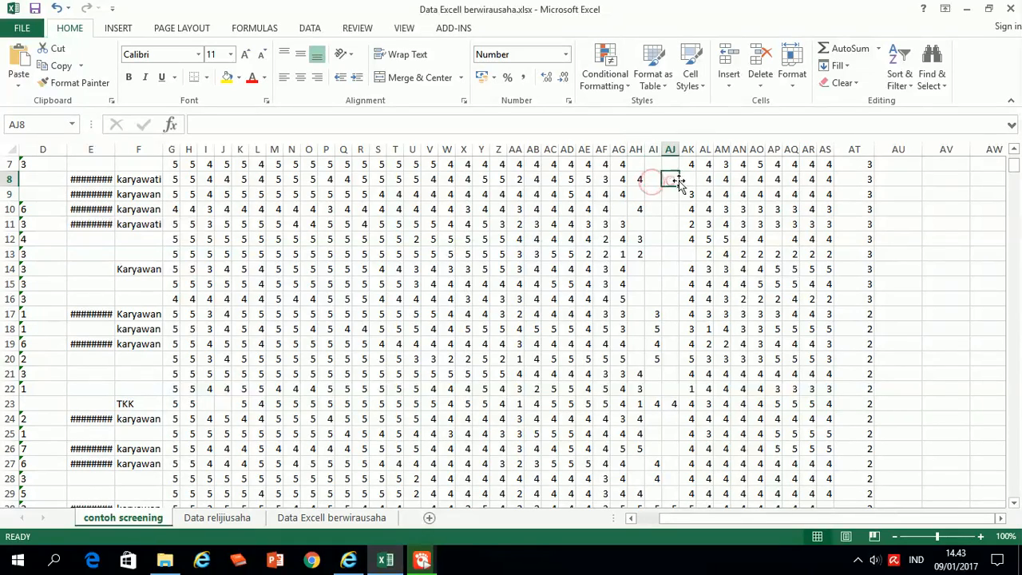
{"action": "left_click", "coordinate": [687, 178]}
{"action": "left_click", "coordinate": [671, 166]}
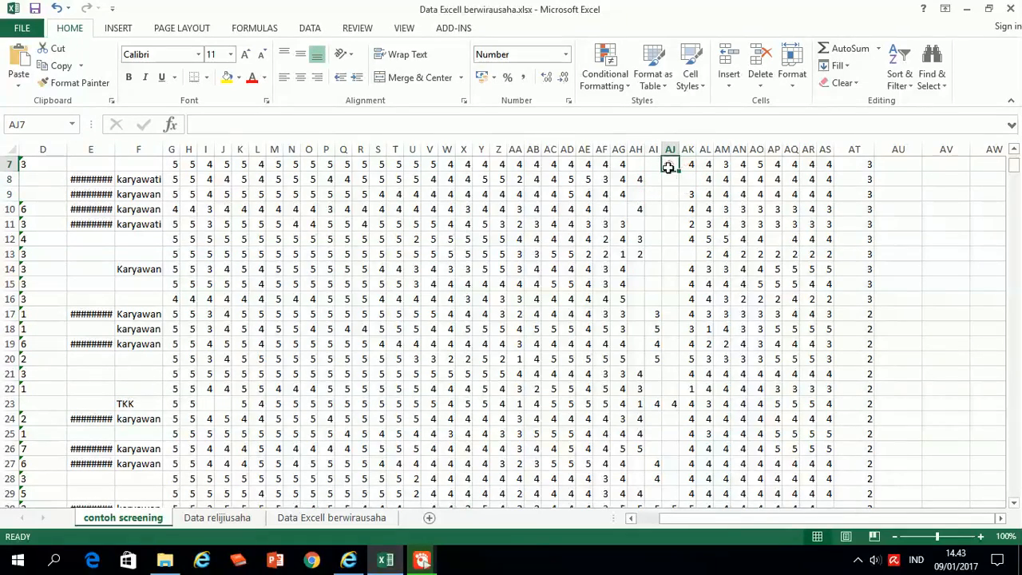
{"action": "scroll", "coordinate": [680, 205], "scroll_direction": "up", "scroll_amount": 2}
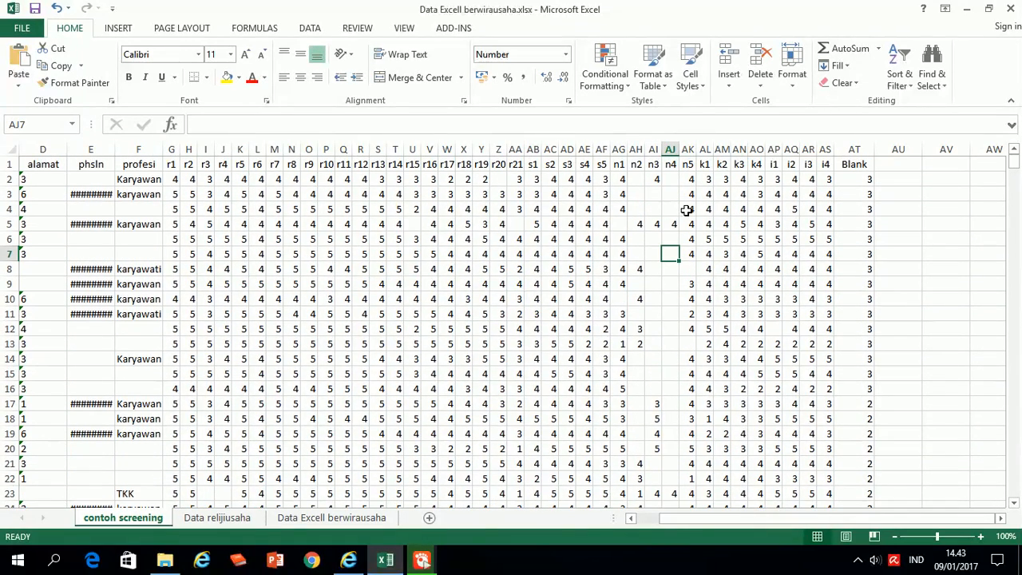
{"action": "left_click", "coordinate": [653, 254]}
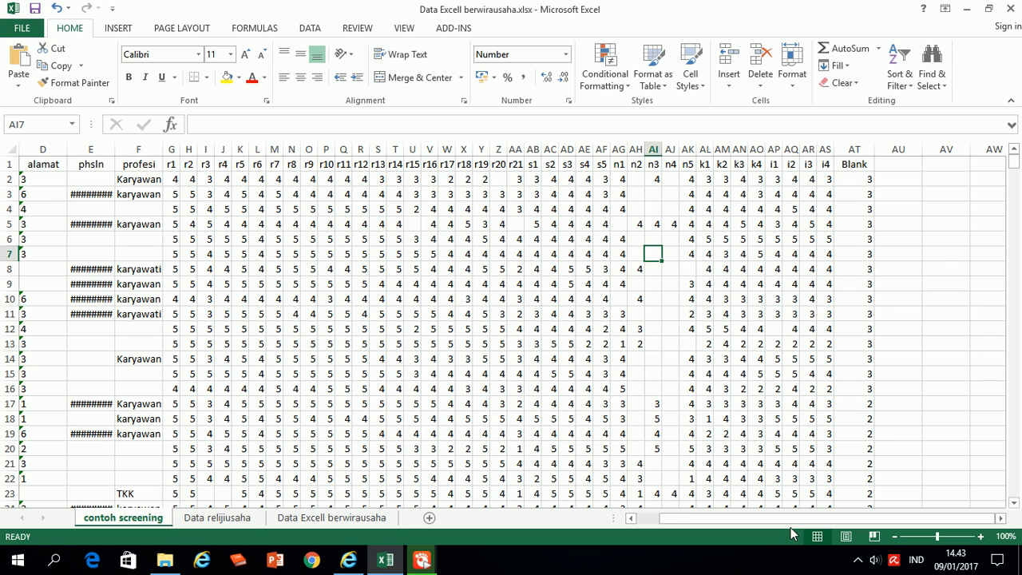
{"action": "left_click_drag", "start_coordinate": [786, 521], "coordinate": [816, 531]}
{"action": "scroll", "coordinate": [832, 310], "scroll_direction": "down", "scroll_amount": 2}
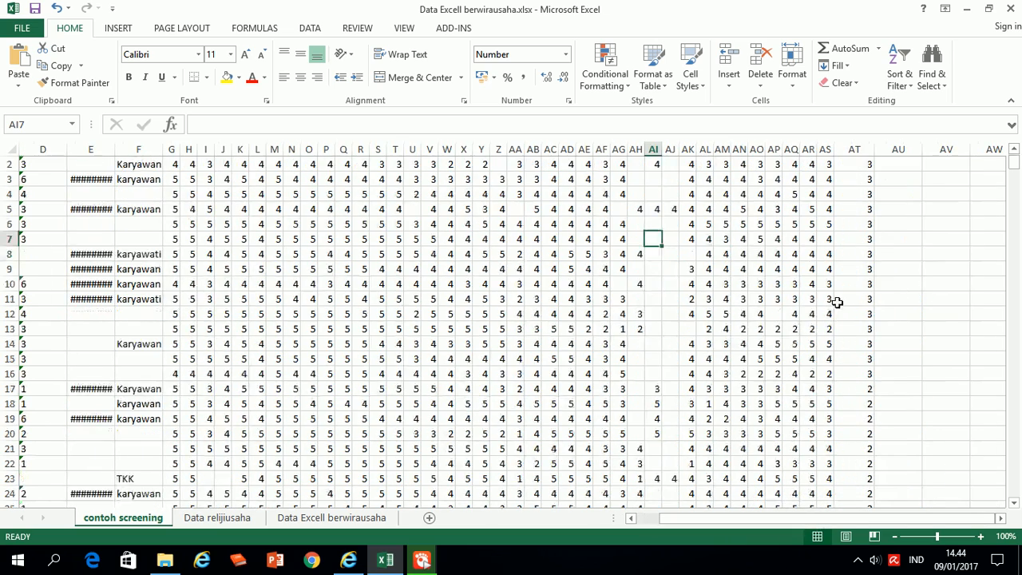
{"action": "scroll", "coordinate": [844, 313], "scroll_direction": "up", "scroll_amount": 1}
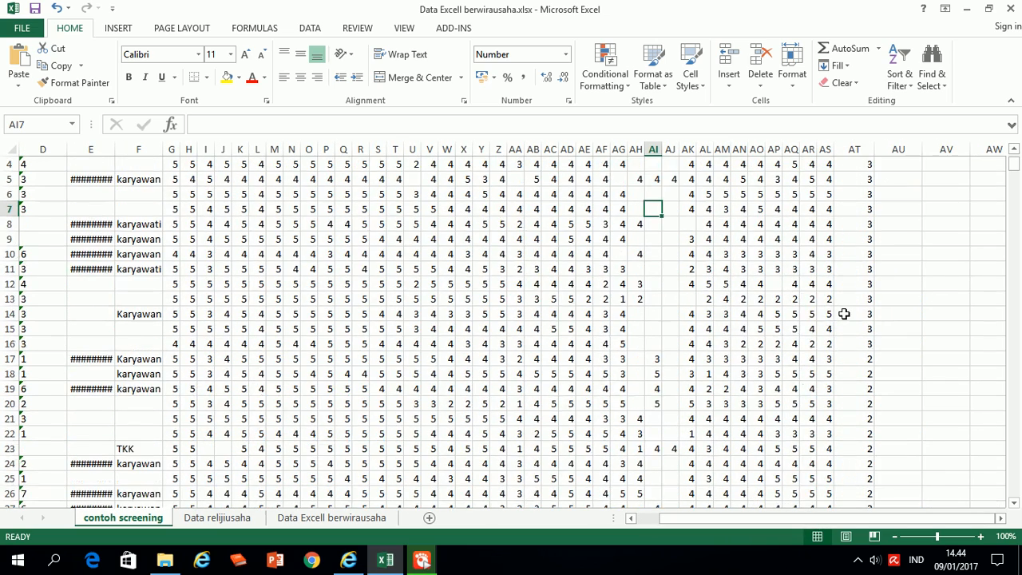
{"action": "scroll", "coordinate": [844, 314], "scroll_direction": "up", "scroll_amount": 1}
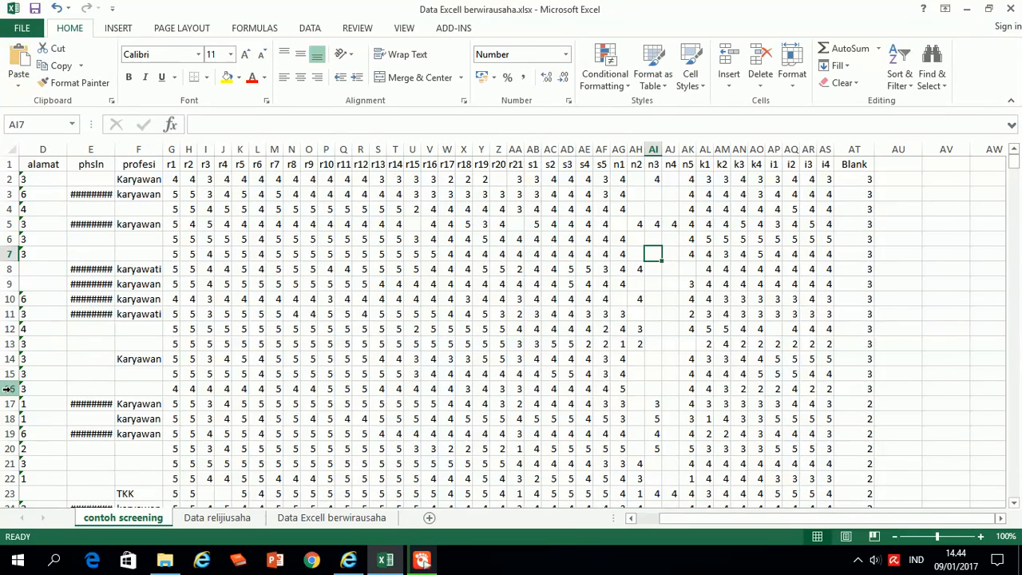
Step: Delete rows 2 to 16, the respondents with three blank items
{"action": "left_click", "coordinate": [651, 388]}
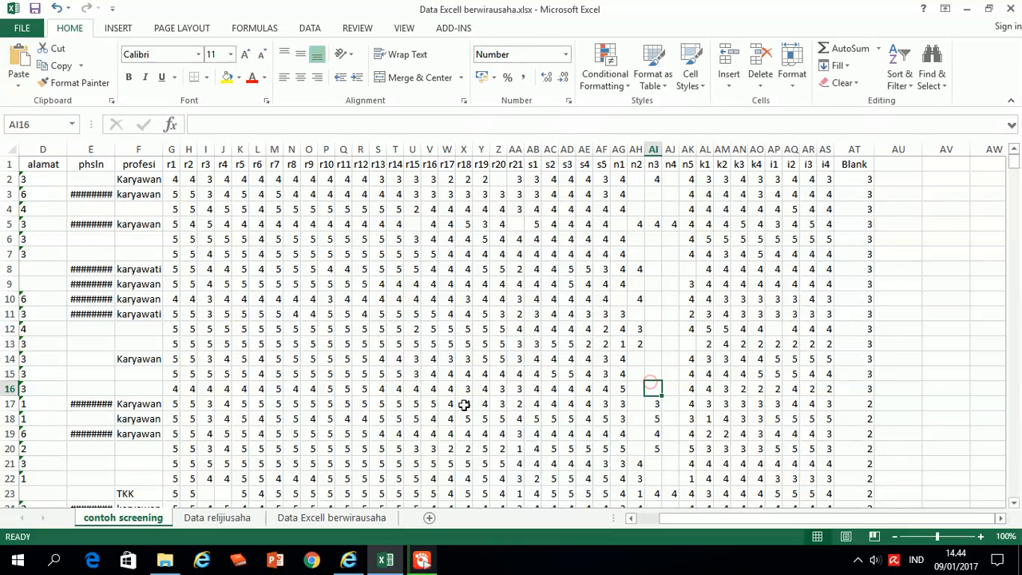
{"action": "left_click", "coordinate": [10, 388]}
{"action": "left_click_drag", "start_coordinate": [10, 388], "coordinate": [45, 182]}
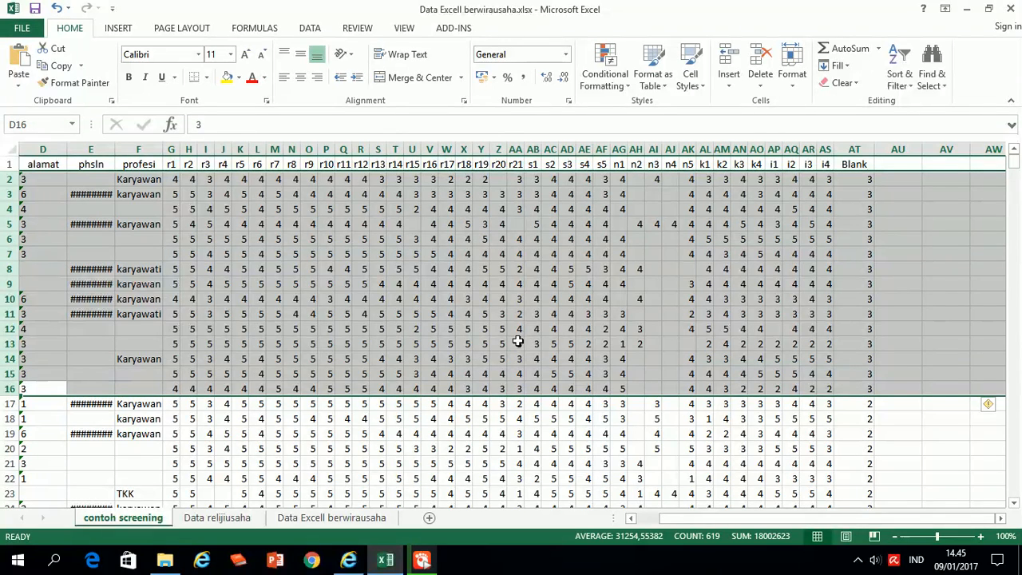
{"action": "scroll", "coordinate": [517, 341], "scroll_direction": "down", "scroll_amount": 5}
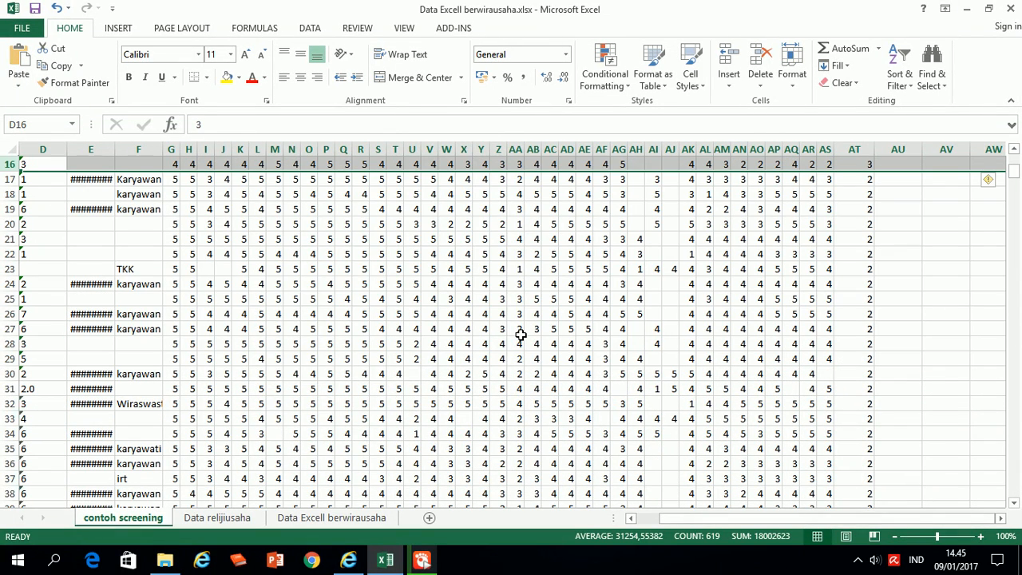
{"action": "scroll", "coordinate": [520, 335], "scroll_direction": "up", "scroll_amount": 5}
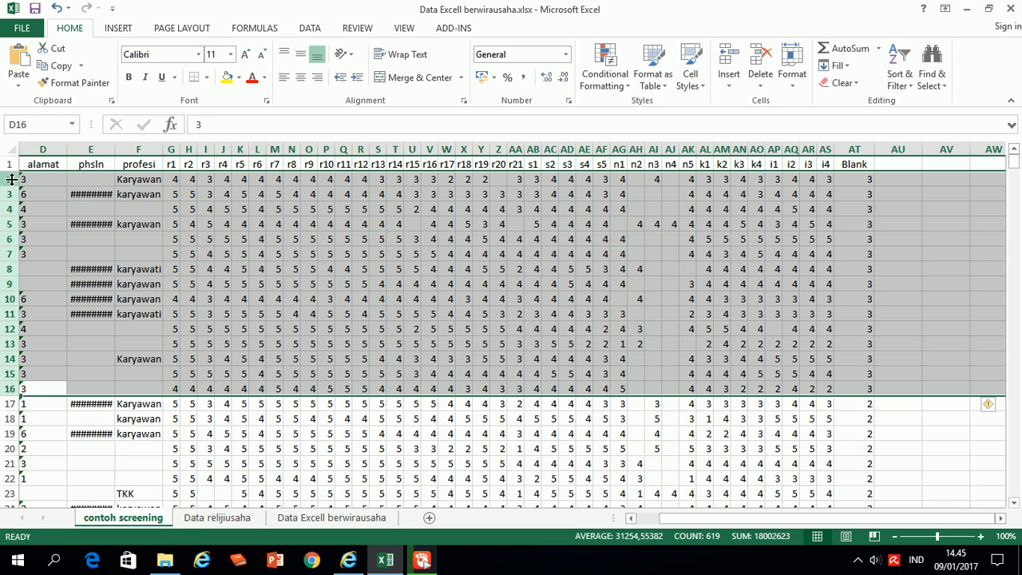
{"action": "right_click", "coordinate": [12, 179]}
{"action": "left_click", "coordinate": [52, 304]}
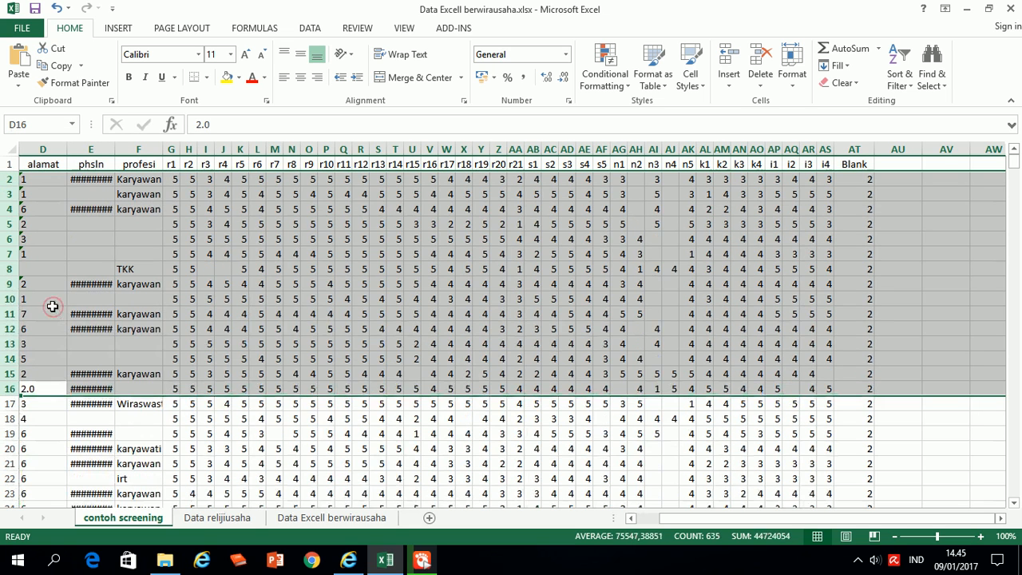
{"action": "left_click", "coordinate": [735, 262]}
{"action": "left_click", "coordinate": [743, 316]}
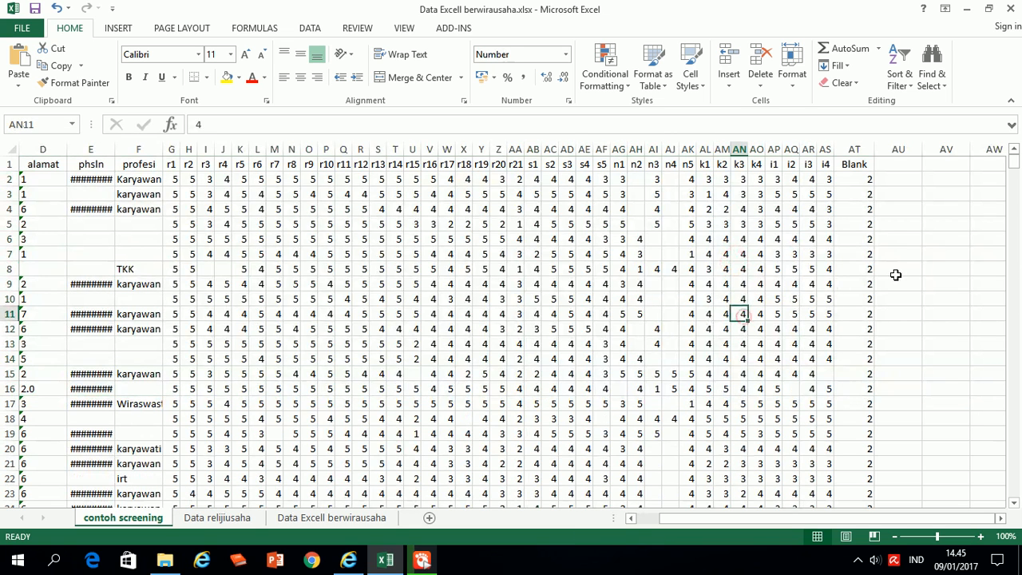
Step: Check the blank counts of all respondents left in the sheet, from the first row down past row 300
{"action": "scroll", "coordinate": [818, 319], "scroll_direction": "down", "scroll_amount": 20}
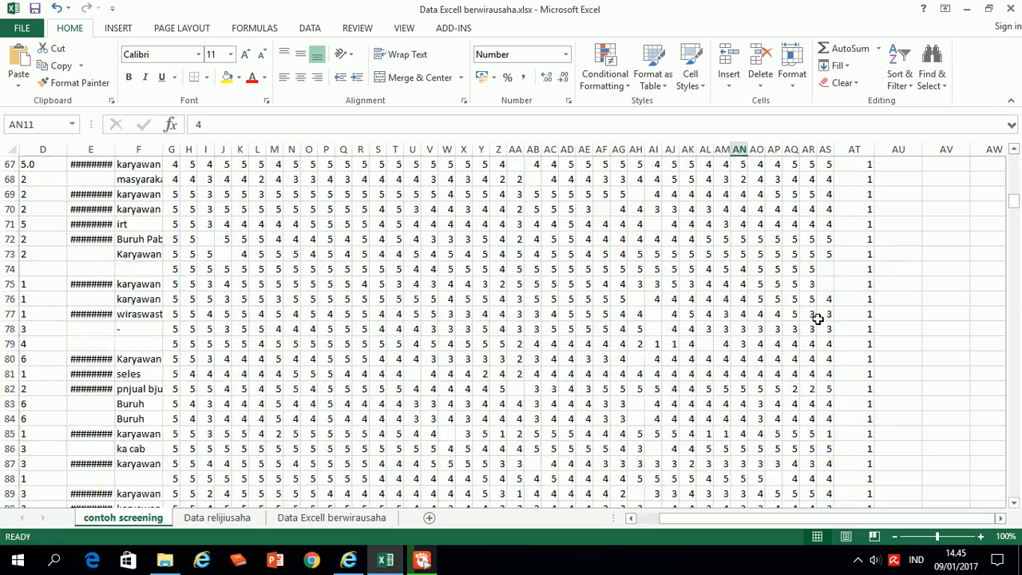
{"action": "scroll", "coordinate": [817, 318], "scroll_direction": "down", "scroll_amount": 20}
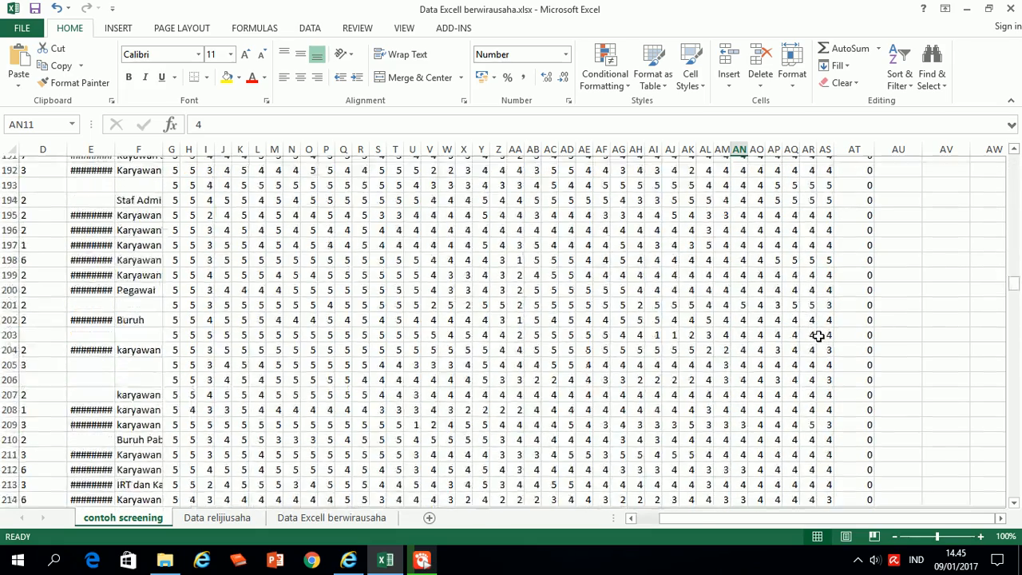
{"action": "scroll", "coordinate": [818, 336], "scroll_direction": "down", "scroll_amount": 20}
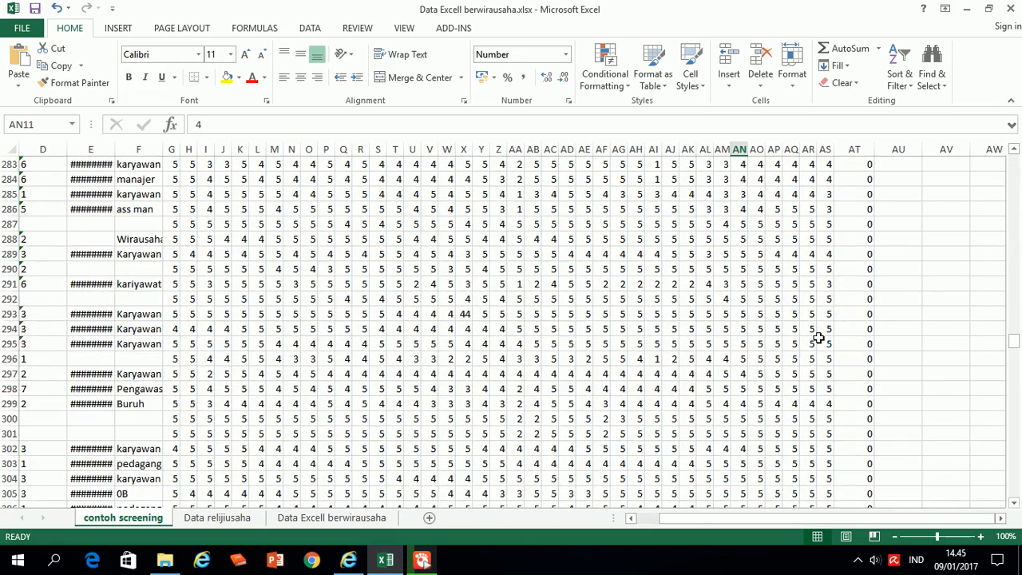
{"action": "left_click_drag", "start_coordinate": [1013, 344], "coordinate": [1018, 163]}
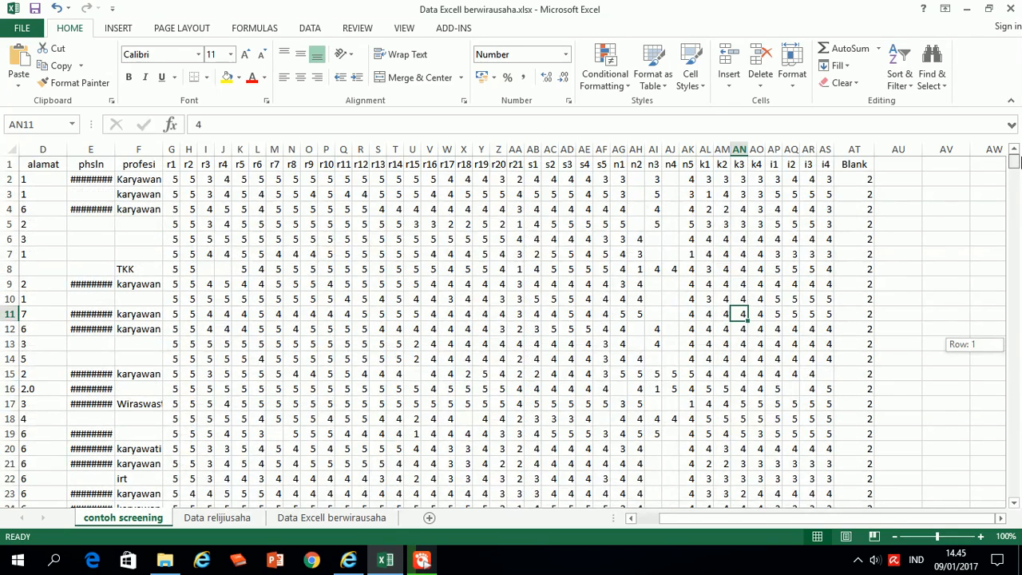
Step: Select the empty header cell AU1 beside the Blank column
{"action": "left_click", "coordinate": [897, 165]}
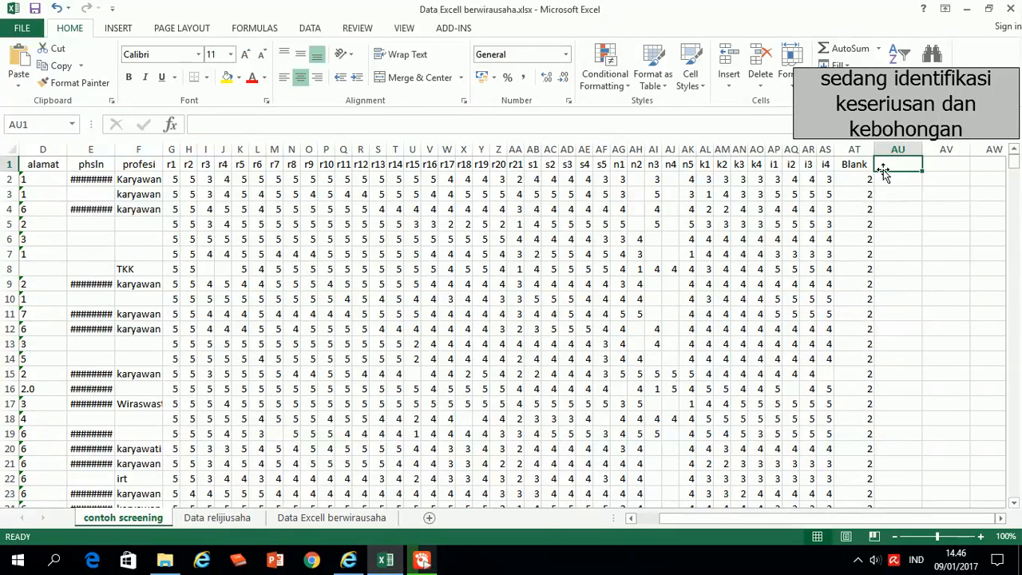
{"action": "left_click", "coordinate": [858, 560]}
{"action": "left_click", "coordinate": [829, 530]}
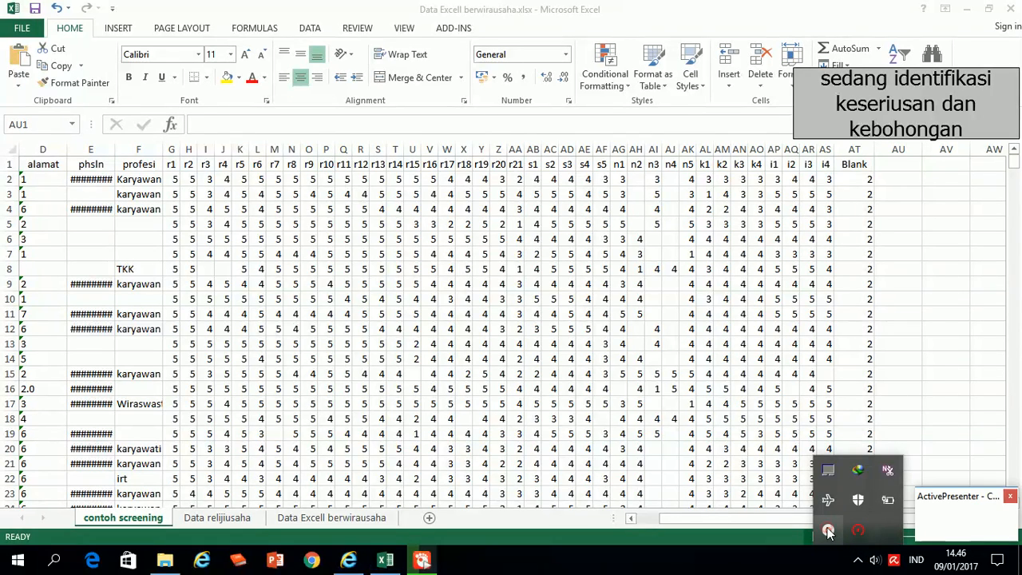
{"action": "left_click", "coordinate": [932, 522]}
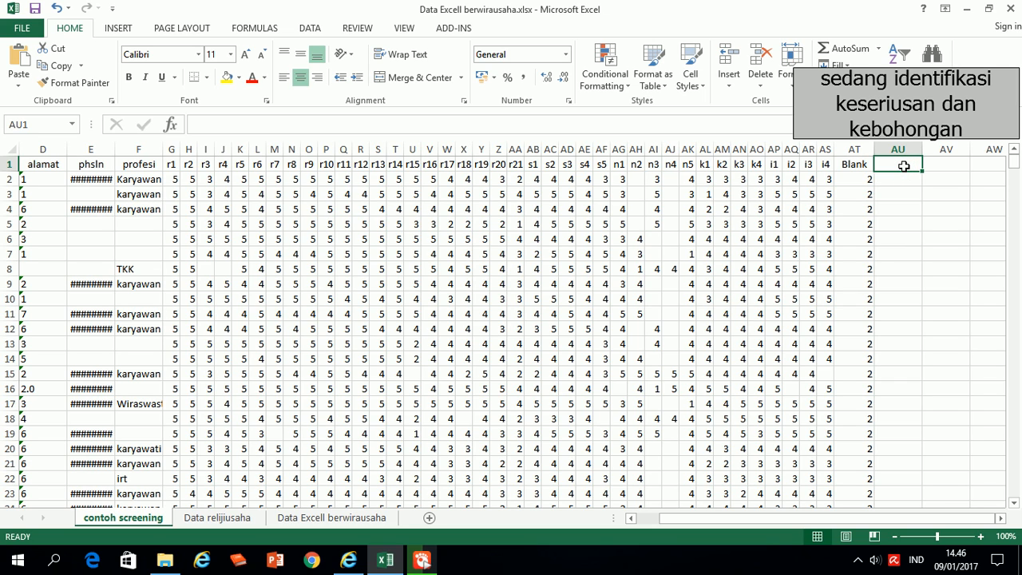
Step: Enter the column heading "S. Baku" in cell AU1
{"action": "type", "text": "S"}
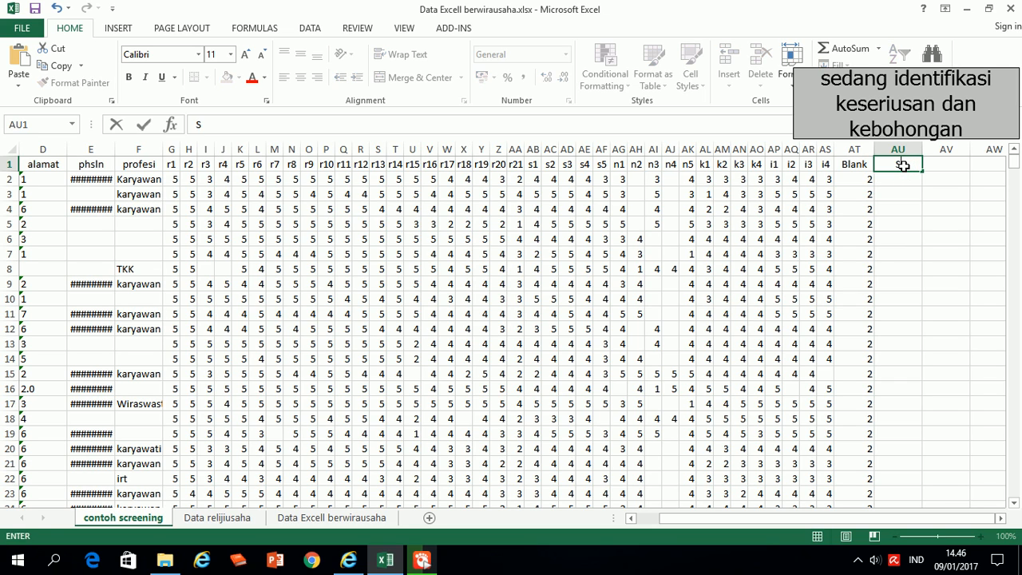
{"action": "type", "text": "."}
{"action": "type", "text": "Baku"}
{"action": "key", "text": "Return"}
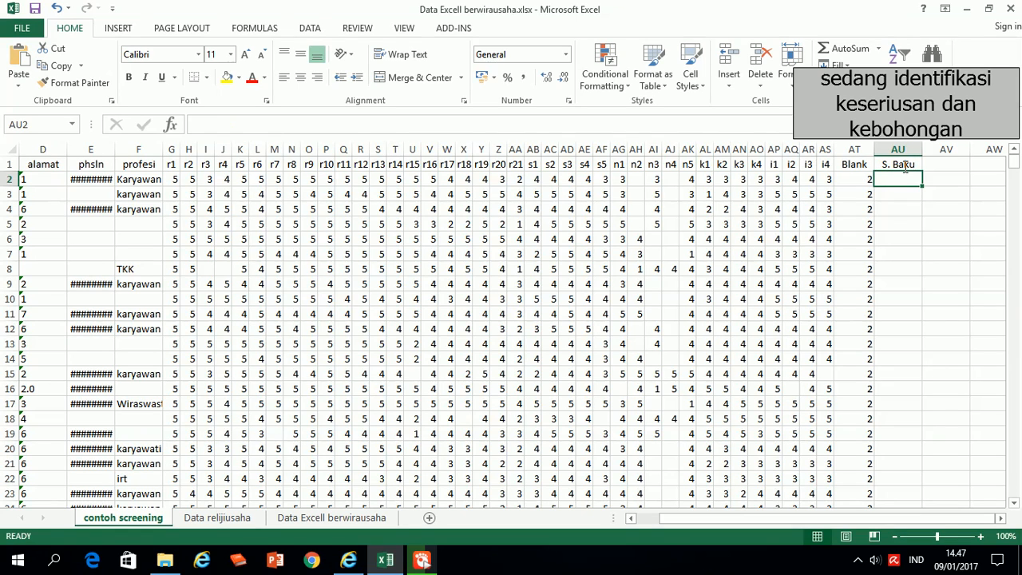
Step: Compute the first respondent's standard deviation in cell AU2 with the formula =STDEV.P(G2:AS2)
{"action": "type", "text": "=st"}
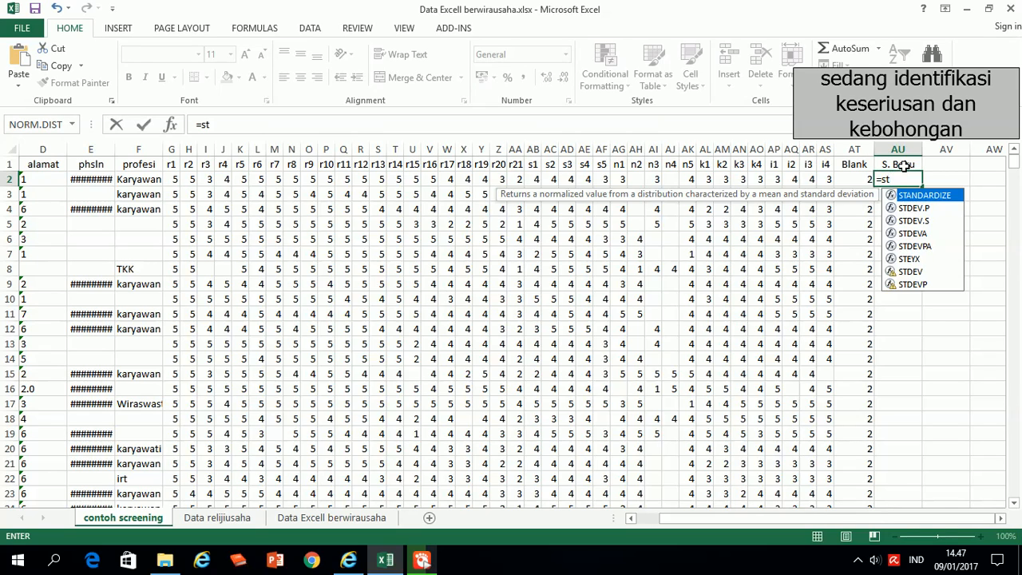
{"action": "type", "text": "f"}
{"action": "key", "text": "BackSpace"}
{"action": "double_click", "coordinate": [914, 207]}
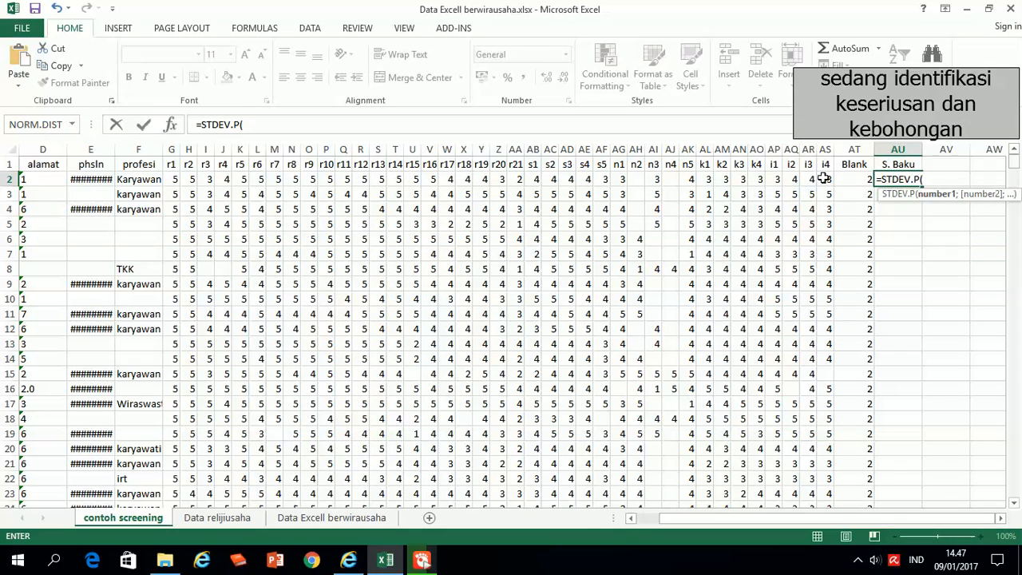
{"action": "left_click_drag", "start_coordinate": [827, 179], "coordinate": [179, 179]}
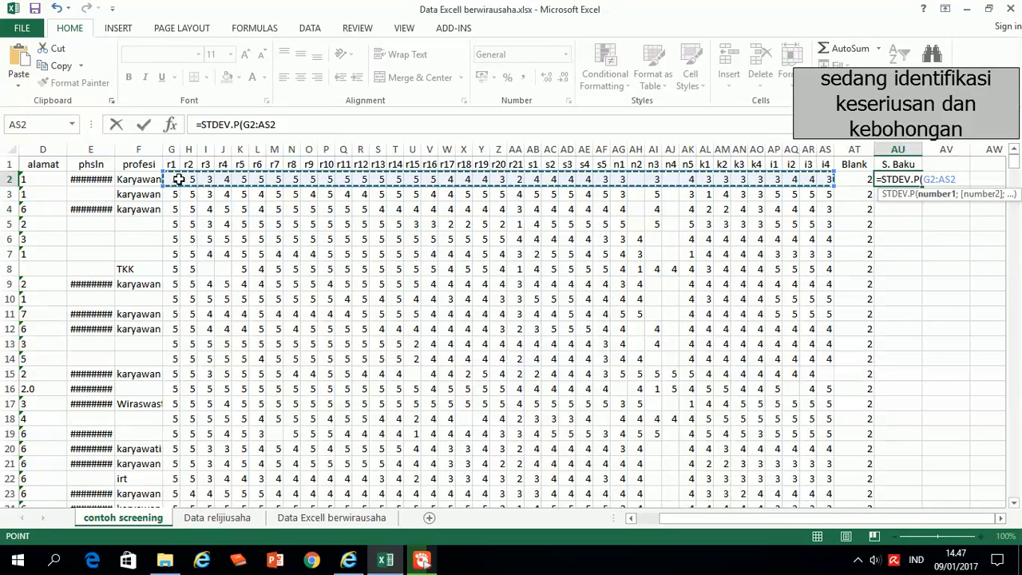
{"action": "type", "text": ")"}
{"action": "key", "text": "Return"}
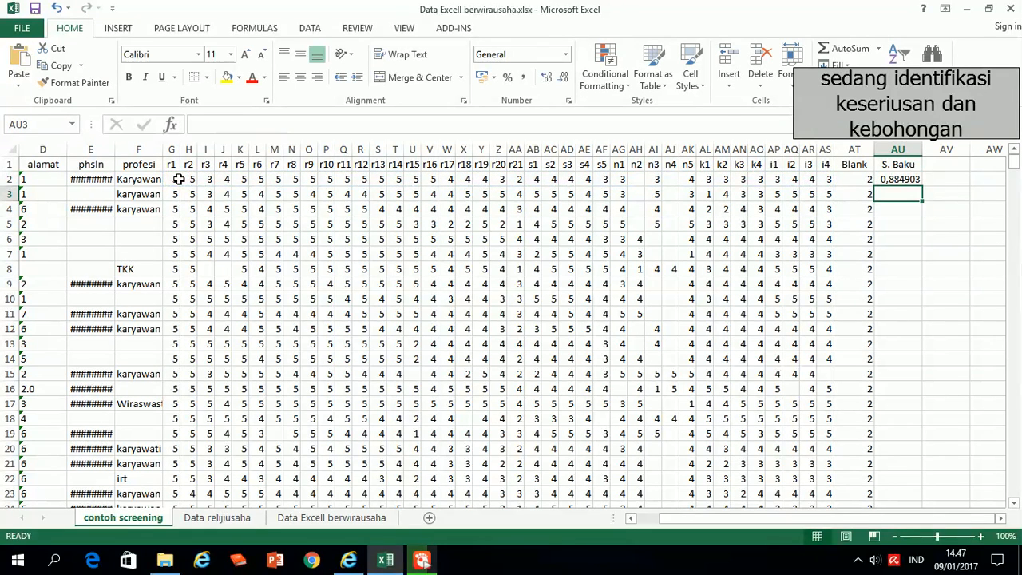
{"action": "left_click", "coordinate": [898, 179]}
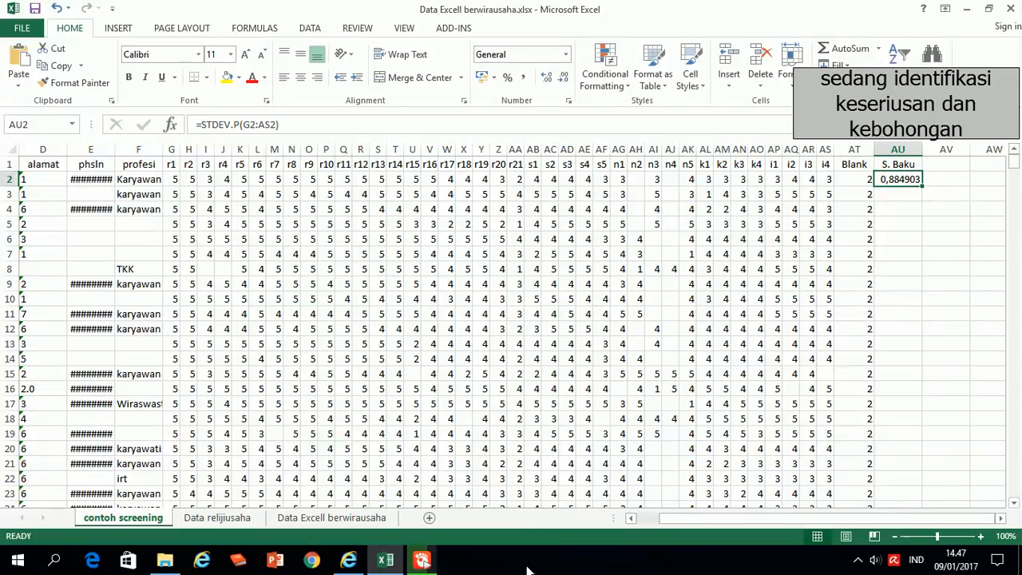
Step: Close the GOM Player video that is running in the background
{"action": "mouse_move", "coordinate": [431, 565]}
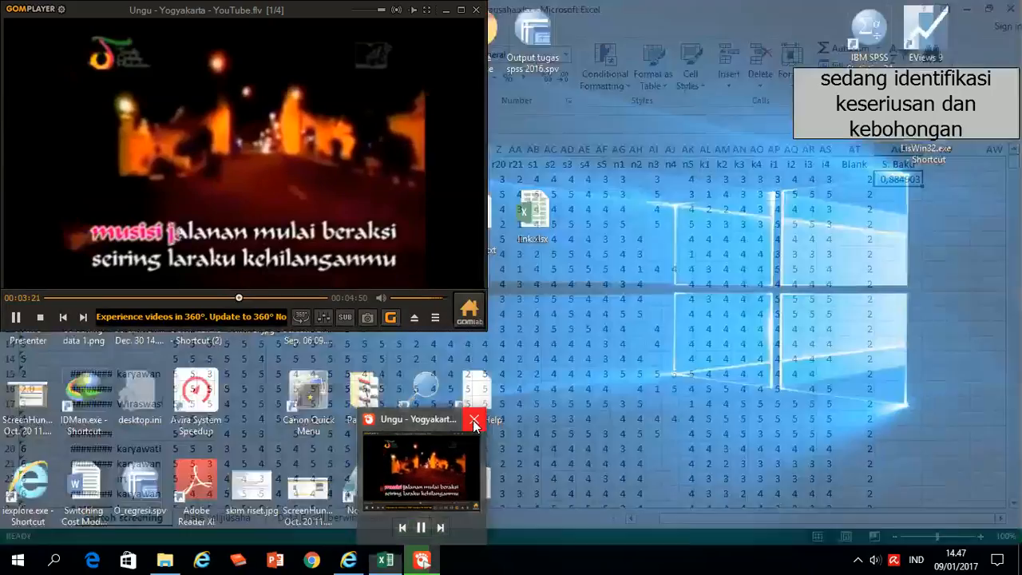
{"action": "left_click", "coordinate": [472, 418]}
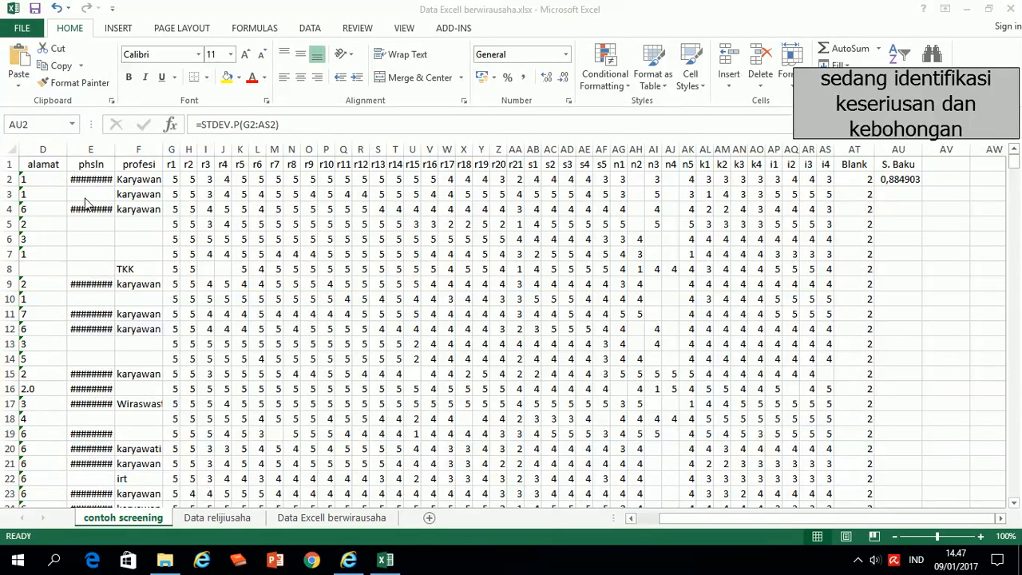
Step: Fill the standard deviation formula from AU2 down column AU to the last respondent in row 505
{"action": "left_click", "coordinate": [902, 184]}
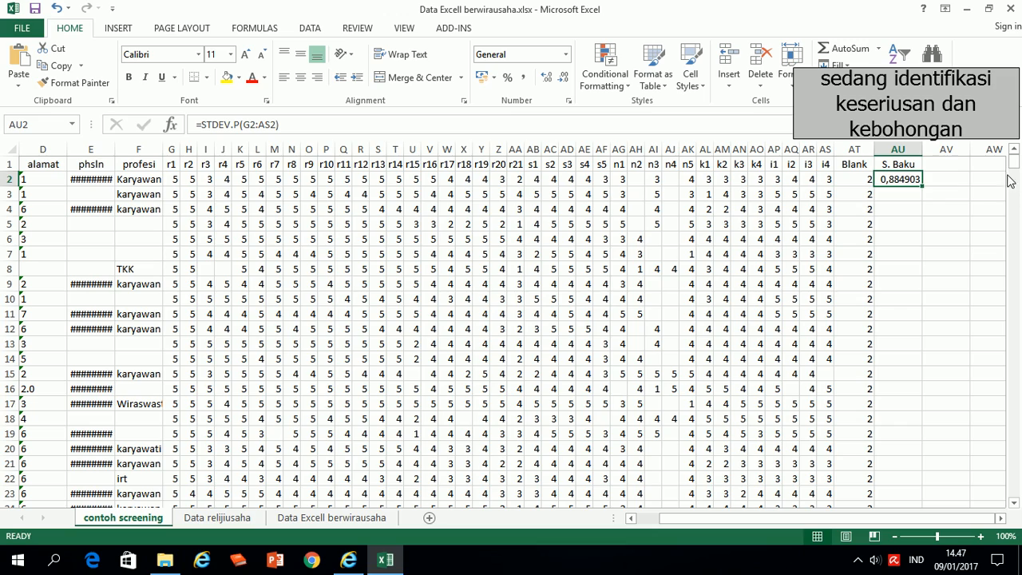
{"action": "double_click", "coordinate": [922, 186]}
{"action": "scroll", "coordinate": [900, 298], "scroll_direction": "down", "scroll_amount": 2}
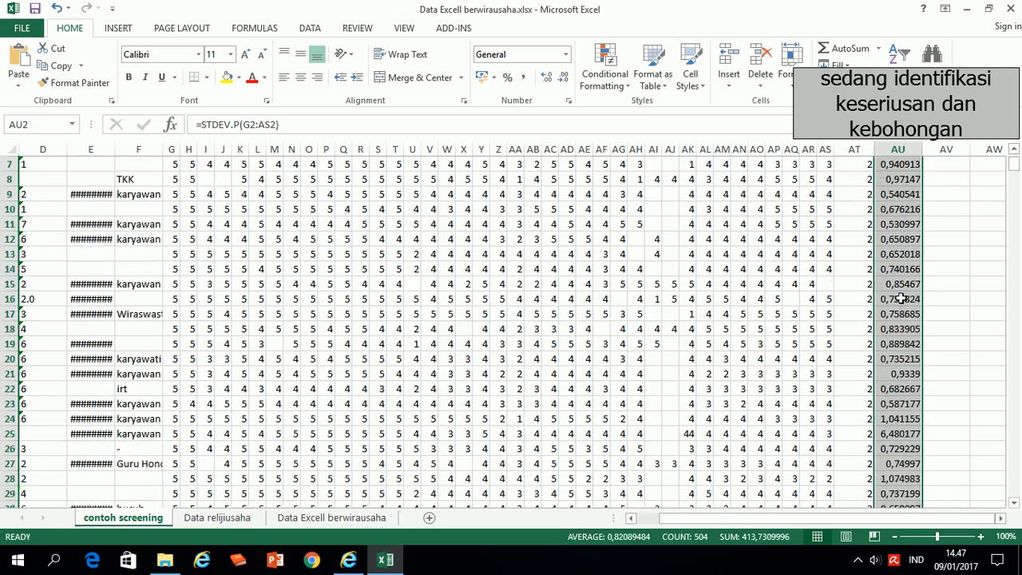
{"action": "scroll", "coordinate": [900, 299], "scroll_direction": "down", "scroll_amount": 20}
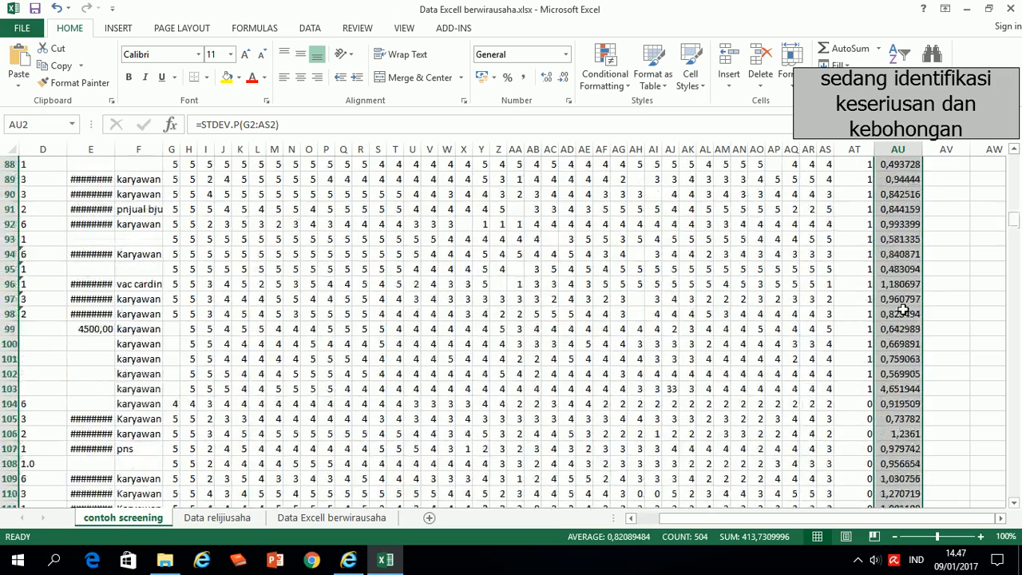
{"action": "scroll", "coordinate": [902, 311], "scroll_direction": "up", "scroll_amount": 19}
{"action": "left_click_drag", "start_coordinate": [1011, 212], "coordinate": [1015, 473]}
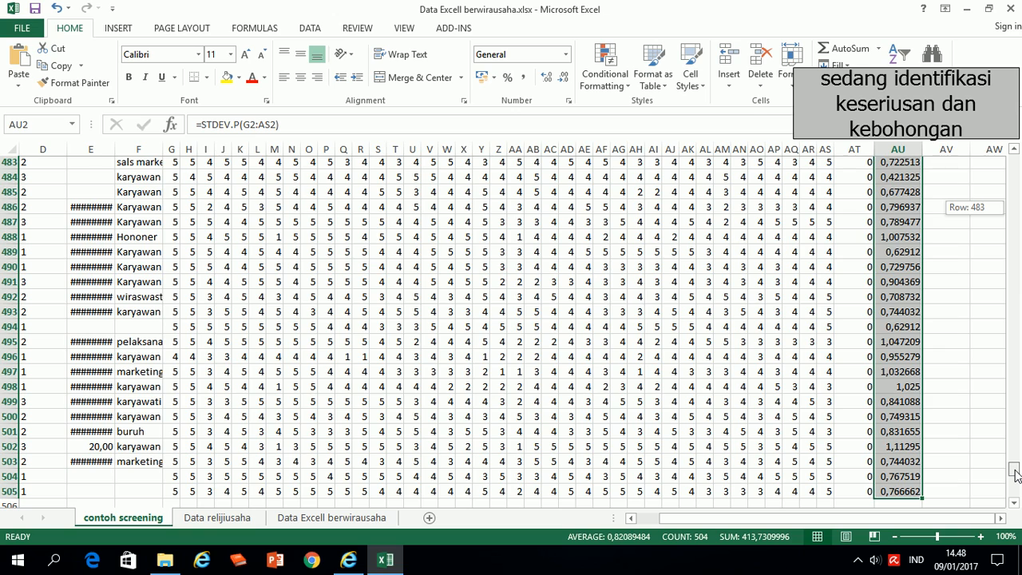
{"action": "left_click_drag", "start_coordinate": [1015, 473], "coordinate": [1015, 150]}
{"action": "left_click", "coordinate": [860, 561]}
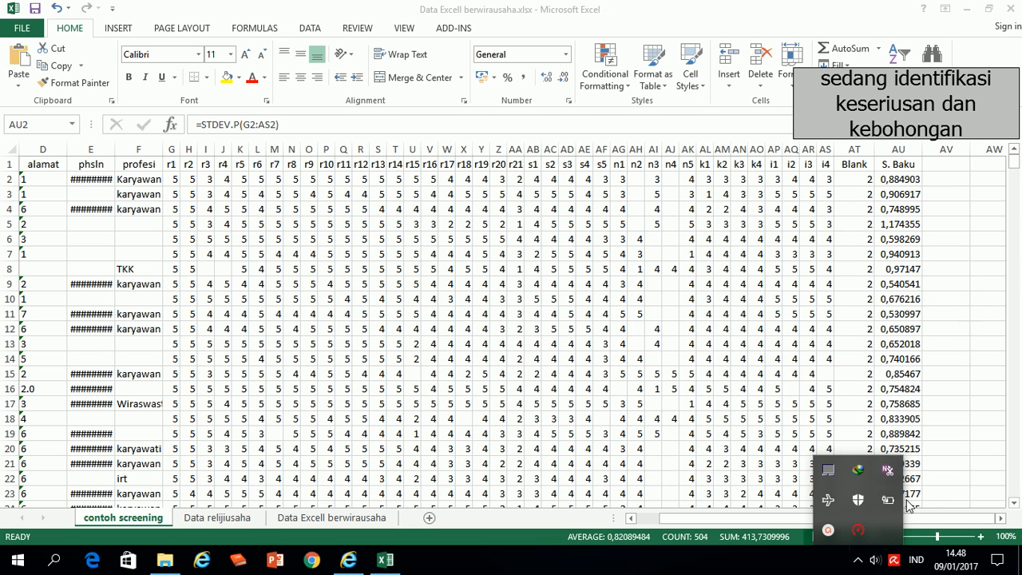
{"action": "left_click", "coordinate": [829, 531]}
{"action": "left_click", "coordinate": [935, 525]}
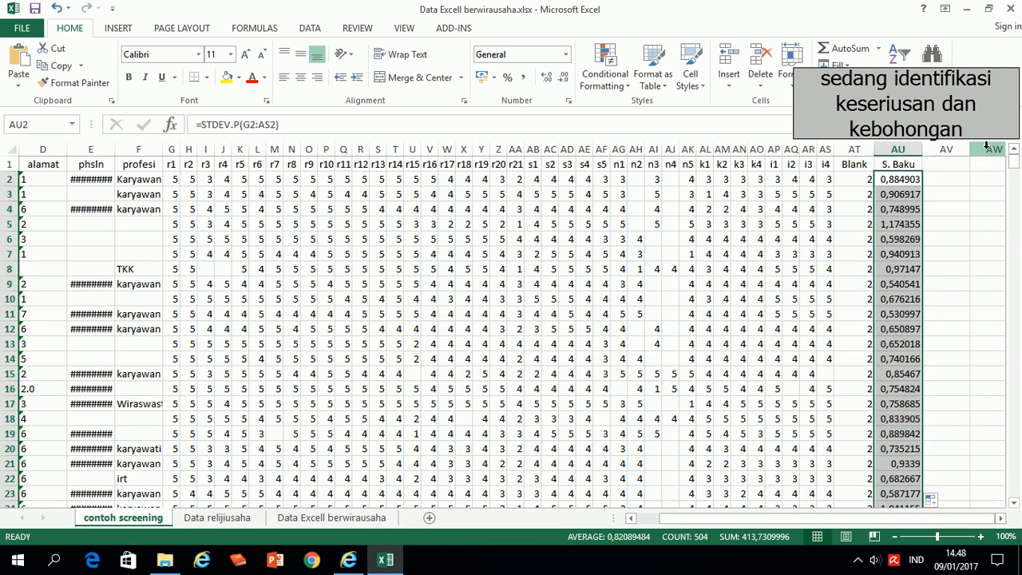
Step: Sort the respondents by the S. Baku column from smallest to largest, expanding the selection to the adjacent data
{"action": "scroll", "coordinate": [918, 313], "scroll_direction": "down", "scroll_amount": 20}
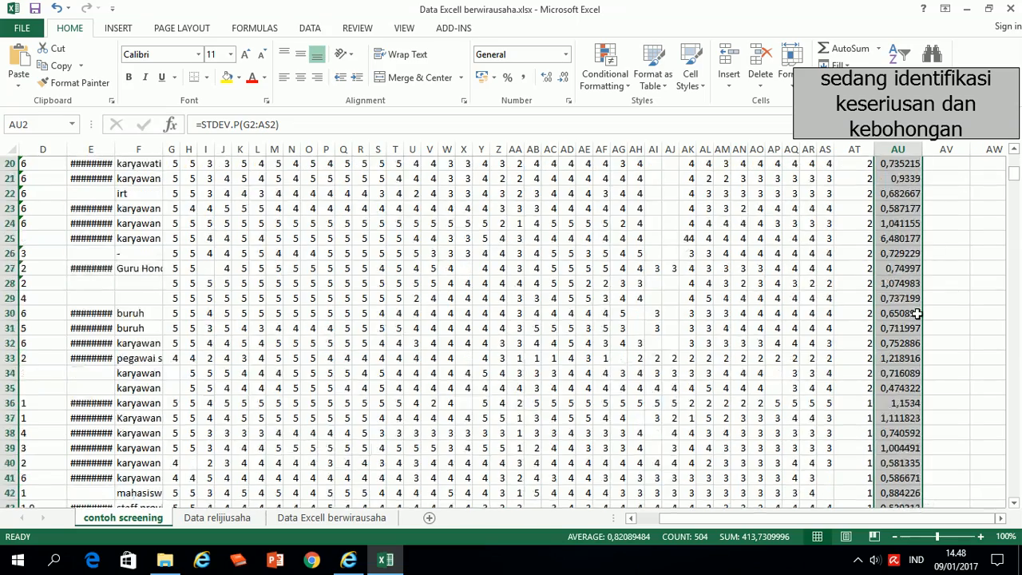
{"action": "scroll", "coordinate": [918, 314], "scroll_direction": "down", "scroll_amount": 19}
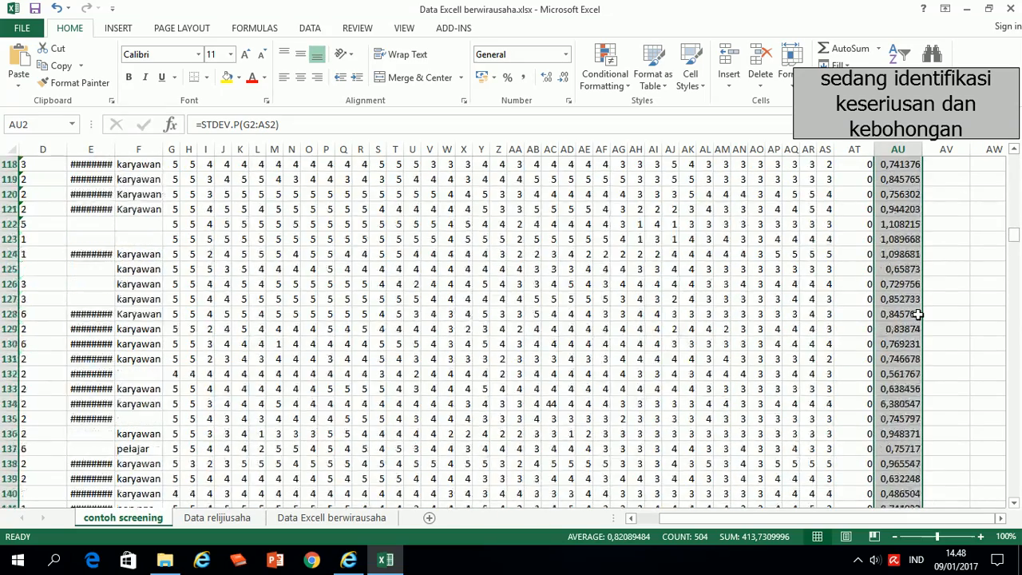
{"action": "scroll", "coordinate": [918, 314], "scroll_direction": "up", "scroll_amount": 20}
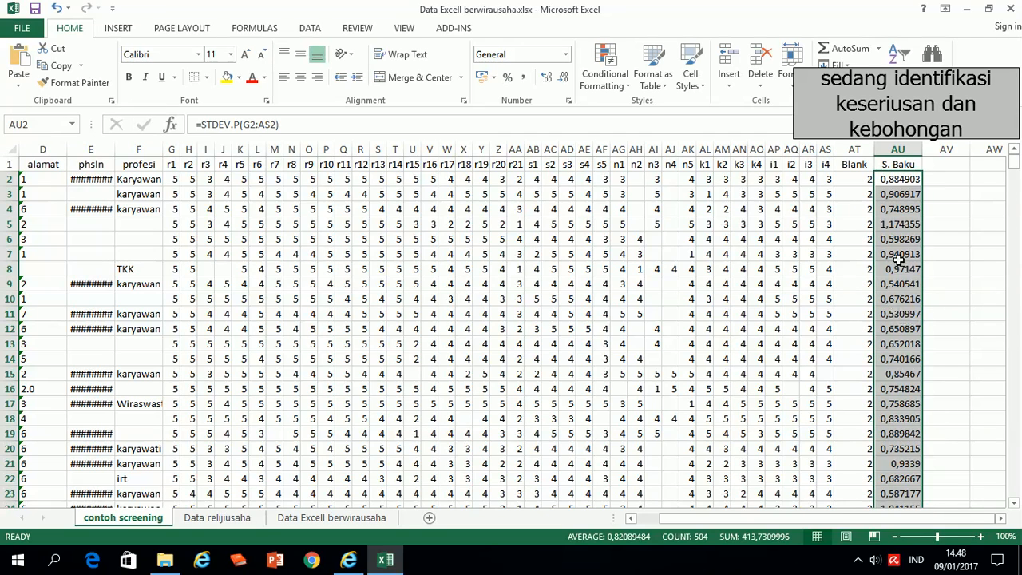
{"action": "right_click", "coordinate": [894, 182]}
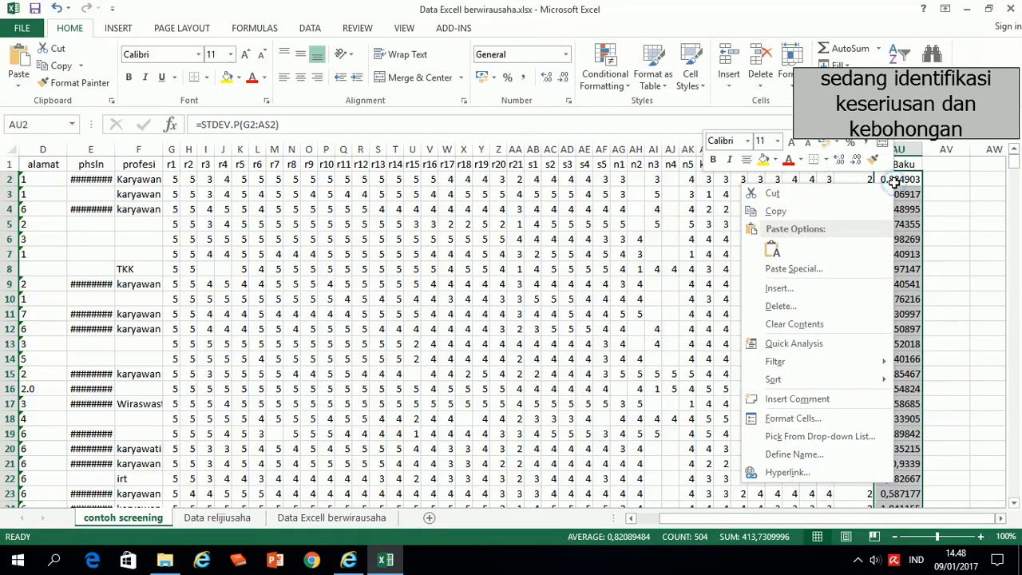
{"action": "mouse_move", "coordinate": [816, 380]}
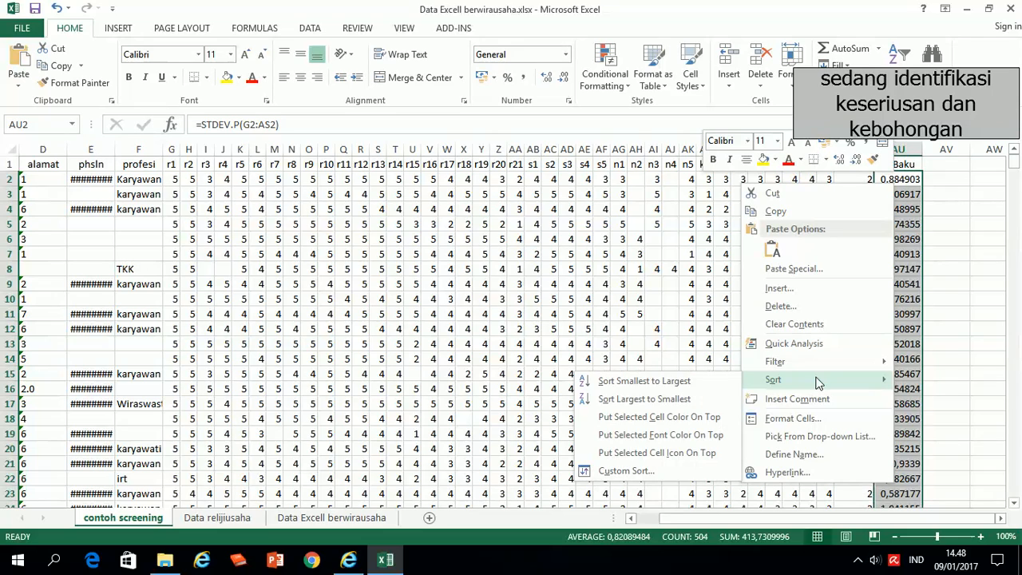
{"action": "left_click", "coordinate": [662, 383]}
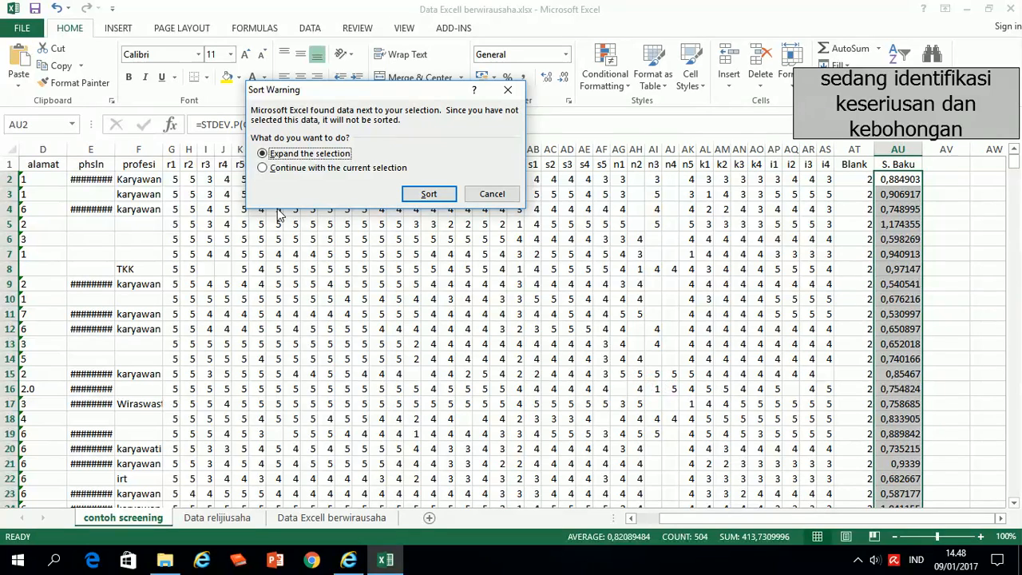
{"action": "left_click", "coordinate": [429, 196]}
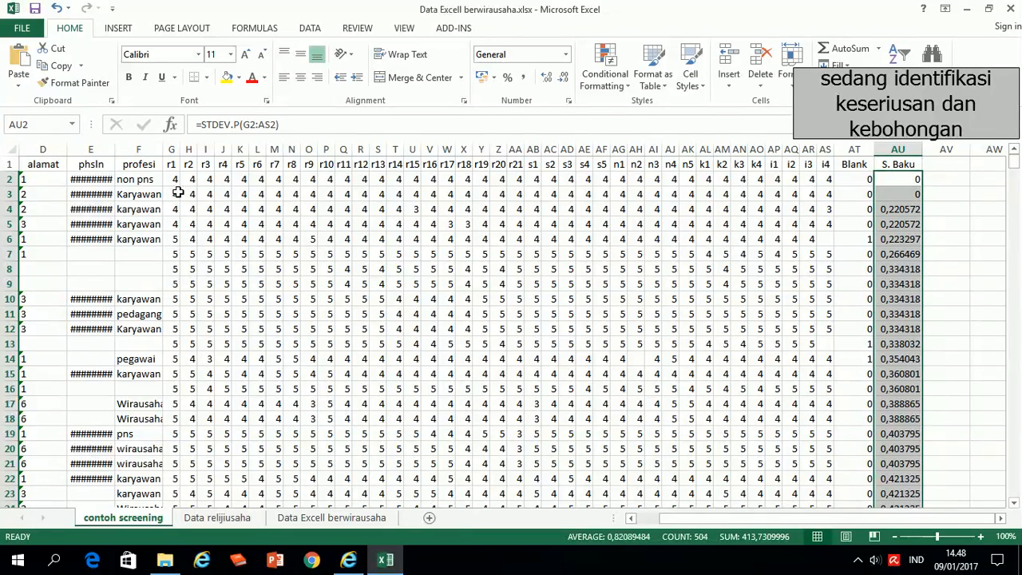
Step: Examine the standard deviations in AU2 and AU3 for the first two respondents of the sorted list
{"action": "left_click", "coordinate": [853, 197]}
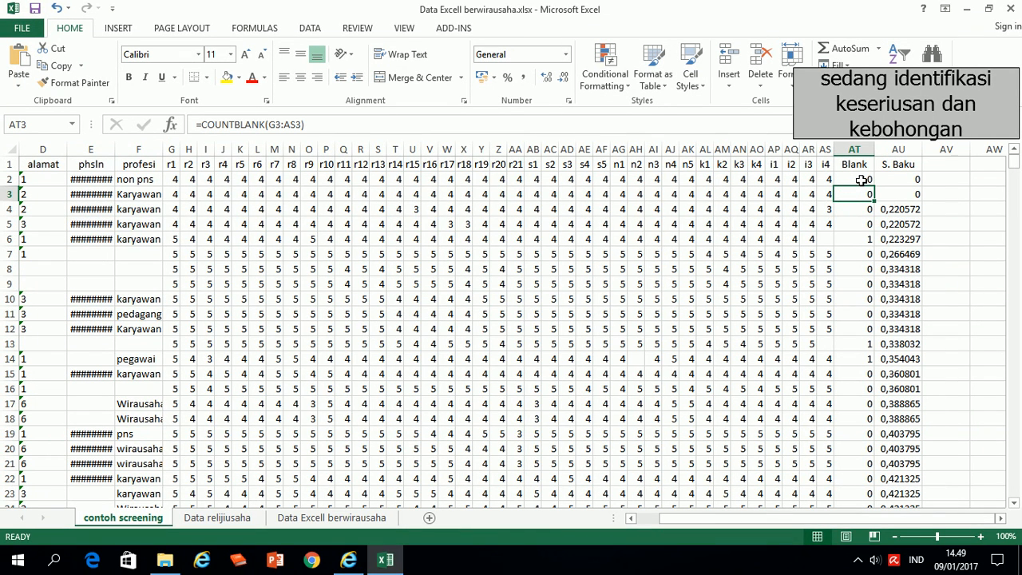
{"action": "left_click", "coordinate": [917, 197]}
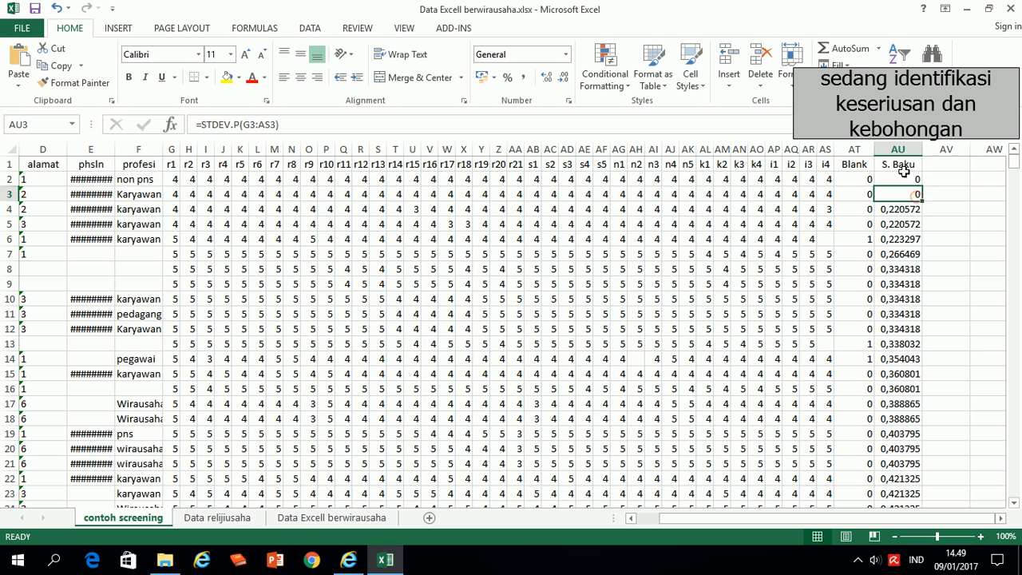
{"action": "left_click", "coordinate": [904, 175]}
{"action": "left_click", "coordinate": [914, 194]}
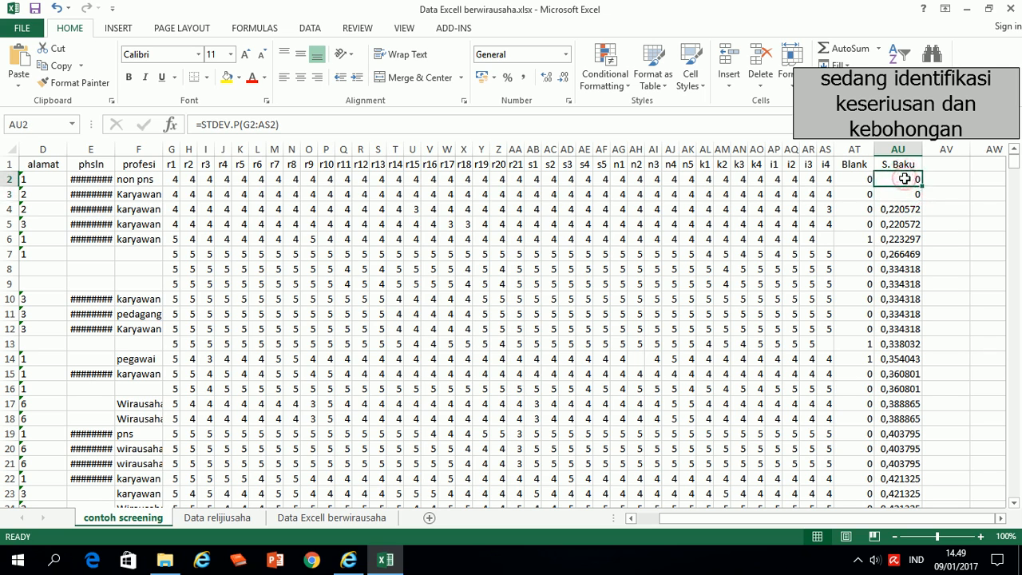
{"action": "left_click", "coordinate": [897, 177]}
{"action": "left_click", "coordinate": [879, 194]}
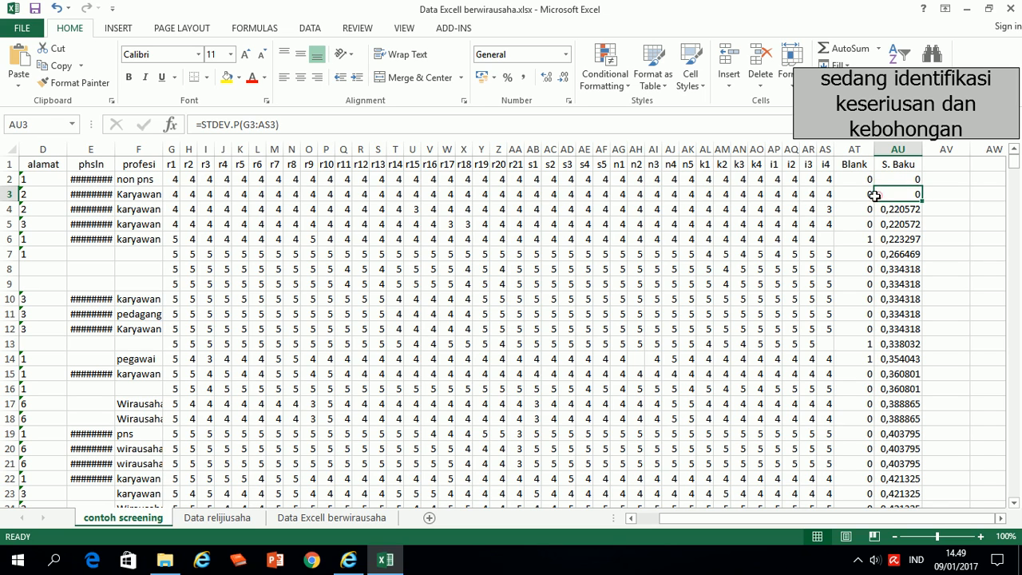
Step: Go through the answers of the respondent in row 2, from item i4 back to item r1
{"action": "left_click", "coordinate": [831, 180]}
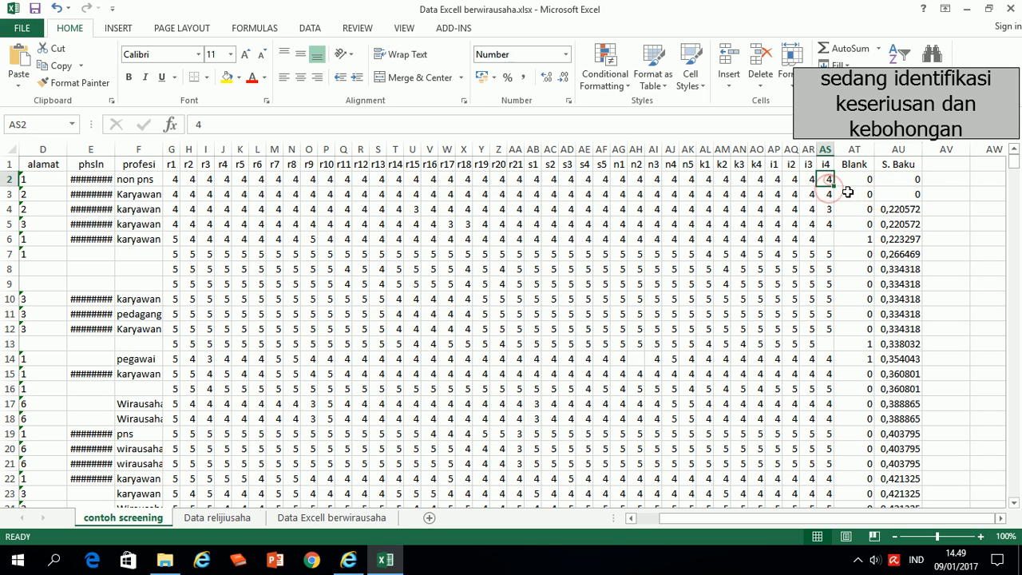
{"action": "key", "text": "Left"}
{"action": "key", "text": "Left"}
{"action": "key", "text": "Left"}
{"action": "key", "text": "Left"}
{"action": "key", "text": "Left"}
{"action": "key", "text": "Left"}
{"action": "key", "text": "Left"}
{"action": "key", "text": "Left"}
{"action": "key", "text": "Left"}
{"action": "key", "text": "Left"}
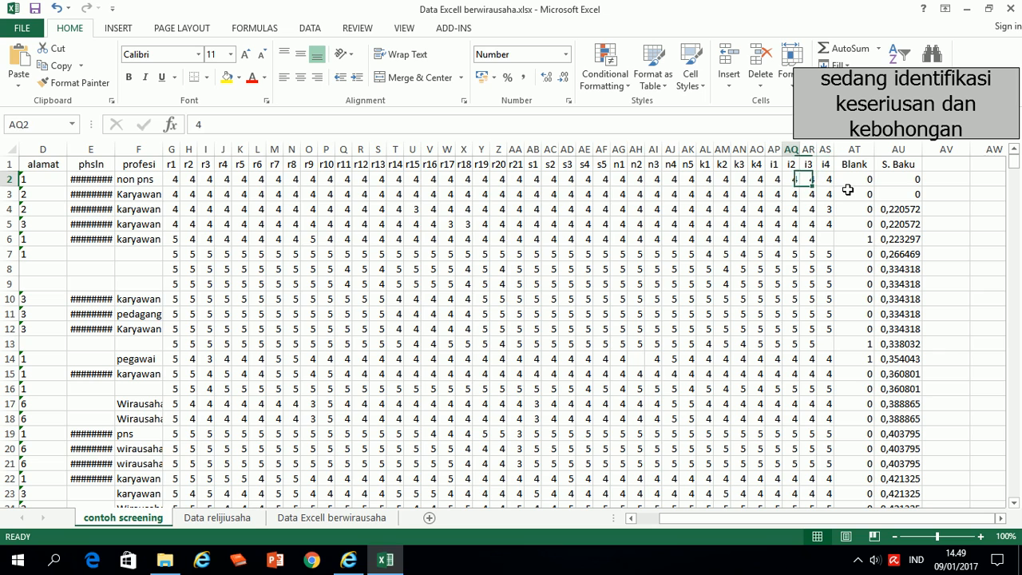
{"action": "key", "text": "Left"}
{"action": "key", "text": "Left"}
{"action": "key", "text": "Left"}
{"action": "key", "text": "Left"}
{"action": "key", "text": "Left"}
{"action": "key", "text": "Left"}
{"action": "key", "text": "Left"}
{"action": "key", "text": "Left"}
{"action": "key", "text": "Left"}
{"action": "key", "text": "Left"}
{"action": "key", "text": "Left"}
{"action": "key", "text": "Left"}
{"action": "key", "text": "Left"}
{"action": "key", "text": "Left"}
{"action": "key", "text": "Left"}
{"action": "key", "text": "Left"}
{"action": "key", "text": "Left"}
{"action": "key", "text": "Left"}
{"action": "key", "text": "Left"}
{"action": "key", "text": "Left"}
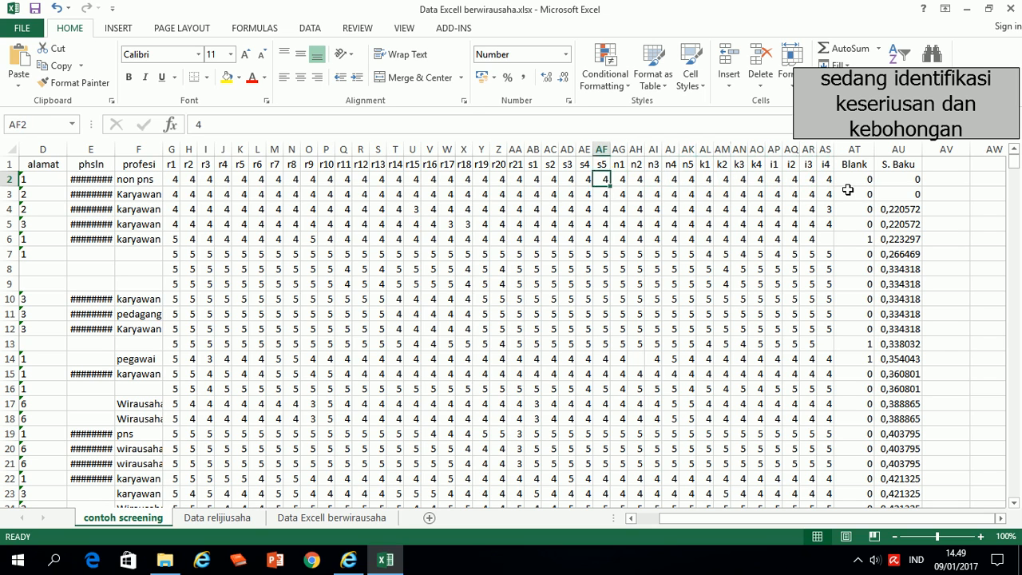
{"action": "key", "text": "Left"}
{"action": "key", "text": "Left"}
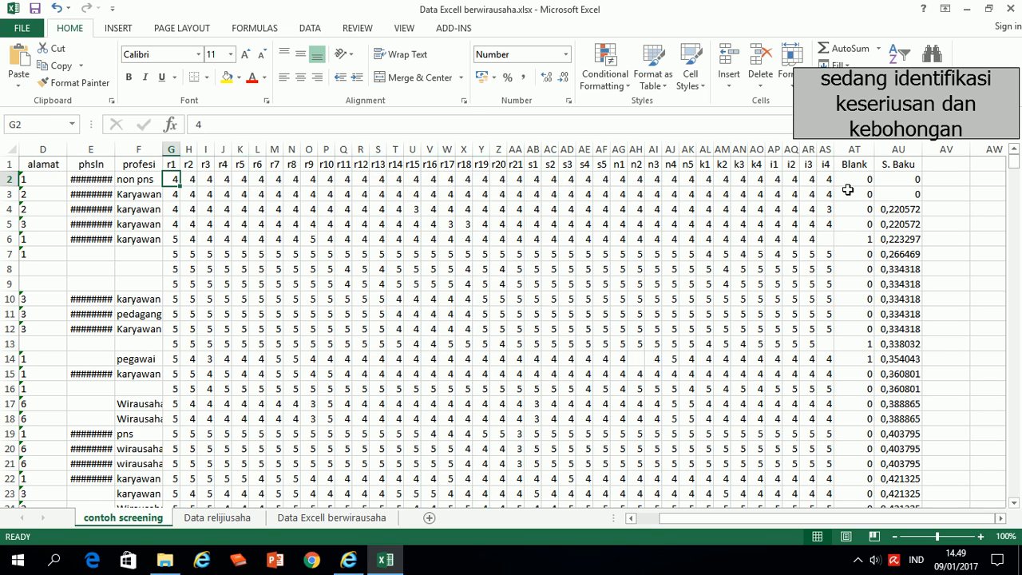
Step: Go through the answers of the respondent in row 3 between items r1 and i4
{"action": "key", "text": "Down"}
{"action": "key", "text": "Right"}
{"action": "key", "text": "Right"}
{"action": "key", "text": "Right"}
{"action": "key", "text": "Right"}
{"action": "key", "text": "Right"}
{"action": "key", "text": "Right"}
{"action": "key", "text": "Right"}
{"action": "key", "text": "Right"}
{"action": "key", "text": "Right"}
{"action": "key", "text": "Right"}
{"action": "key", "text": "Right"}
{"action": "key", "text": "Right"}
{"action": "key", "text": "Right"}
{"action": "key", "text": "Right"}
{"action": "key", "text": "Right"}
{"action": "key", "text": "Right"}
{"action": "key", "text": "Right"}
{"action": "key", "text": "Right"}
{"action": "key", "text": "Right"}
{"action": "key", "text": "Right"}
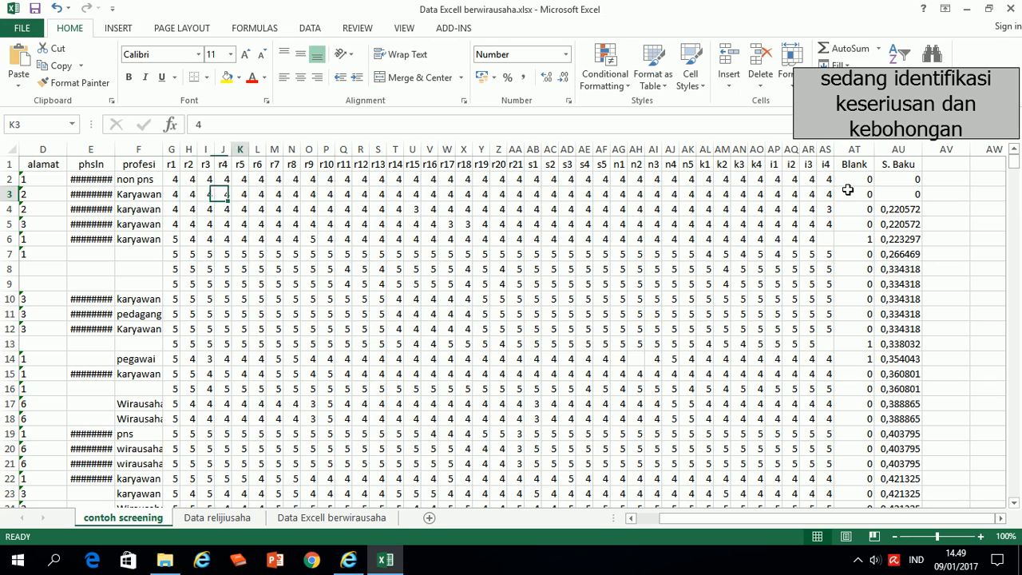
{"action": "key", "text": "Right"}
{"action": "key", "text": "Right"}
{"action": "key", "text": "Right"}
{"action": "key", "text": "Right"}
{"action": "key", "text": "Right"}
{"action": "key", "text": "Right"}
{"action": "key", "text": "Right"}
{"action": "key", "text": "Right"}
{"action": "key", "text": "Right"}
{"action": "key", "text": "Right"}
{"action": "key", "text": "Right"}
{"action": "key", "text": "Right"}
{"action": "key", "text": "Right"}
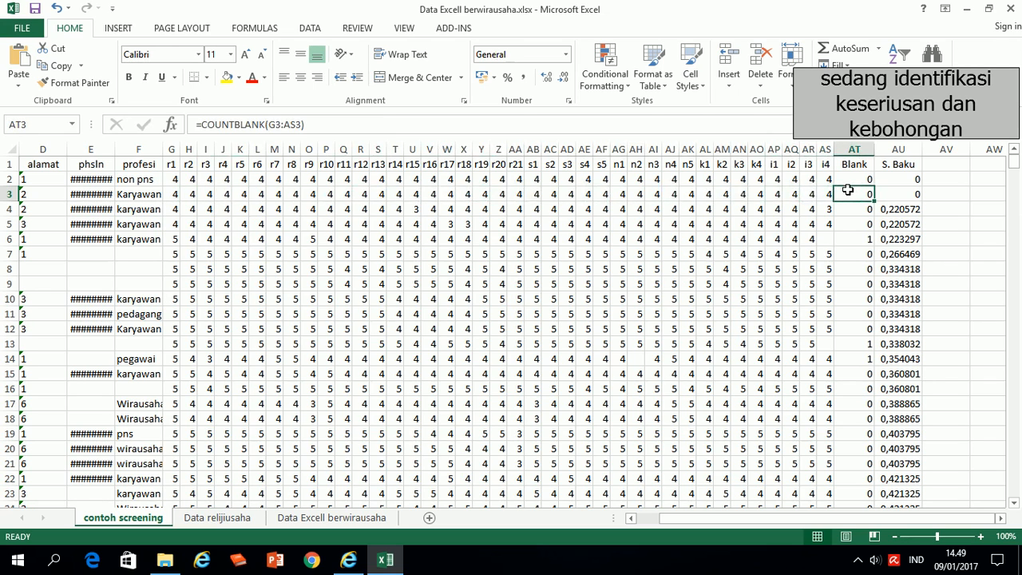
{"action": "left_click", "coordinate": [824, 196]}
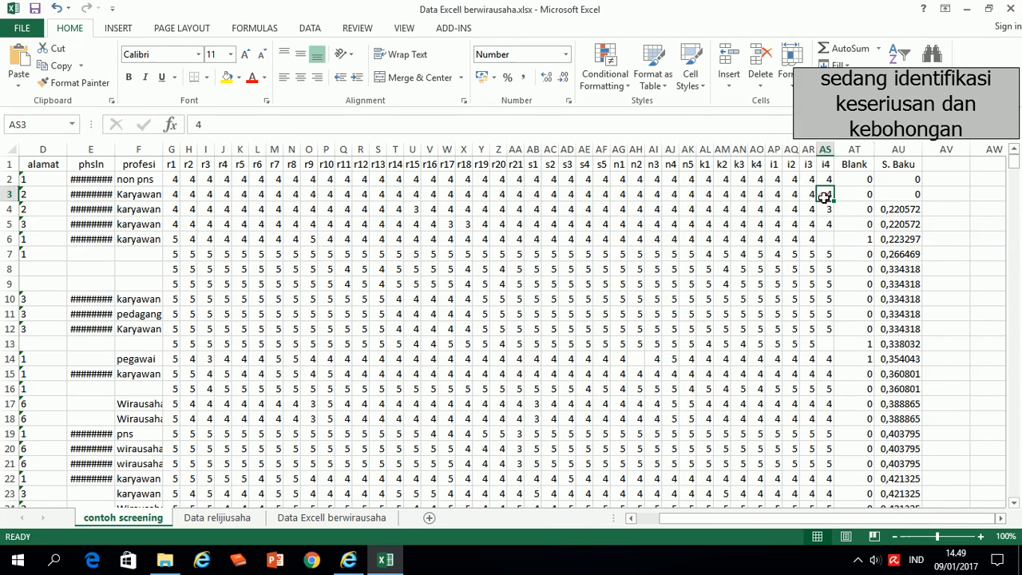
{"action": "left_click", "coordinate": [811, 194]}
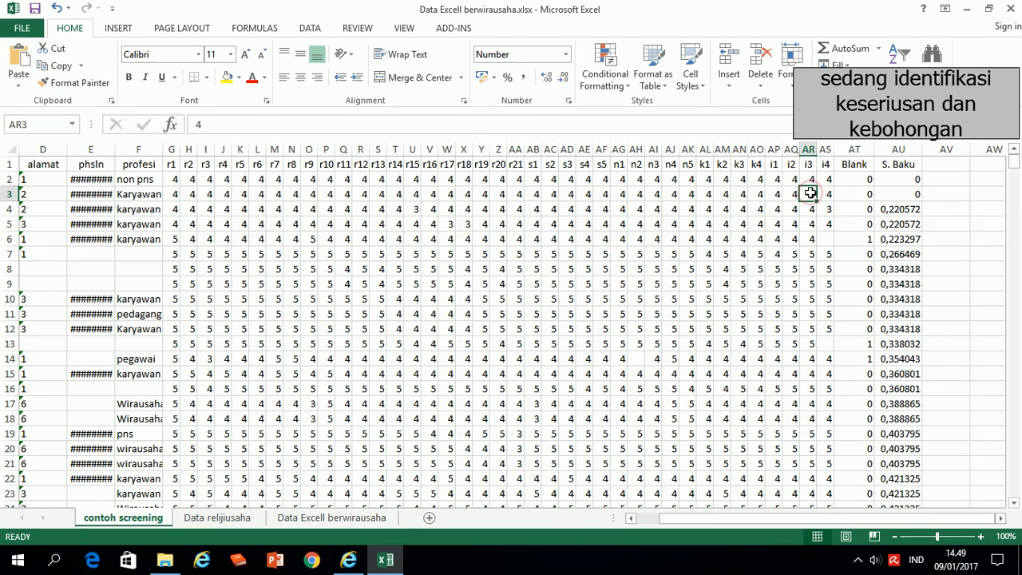
{"action": "left_click", "coordinate": [569, 197]}
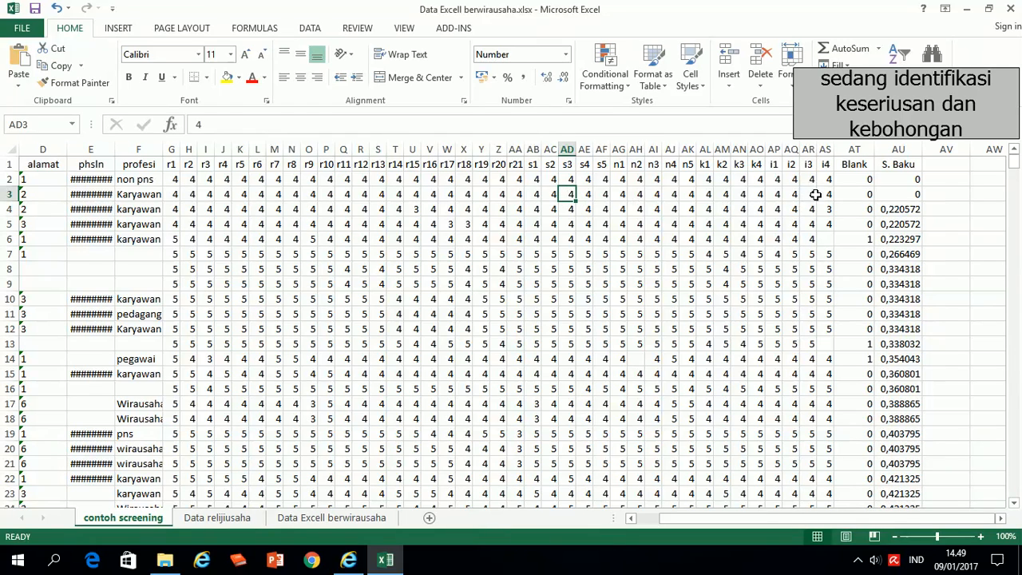
{"action": "left_click", "coordinate": [173, 194]}
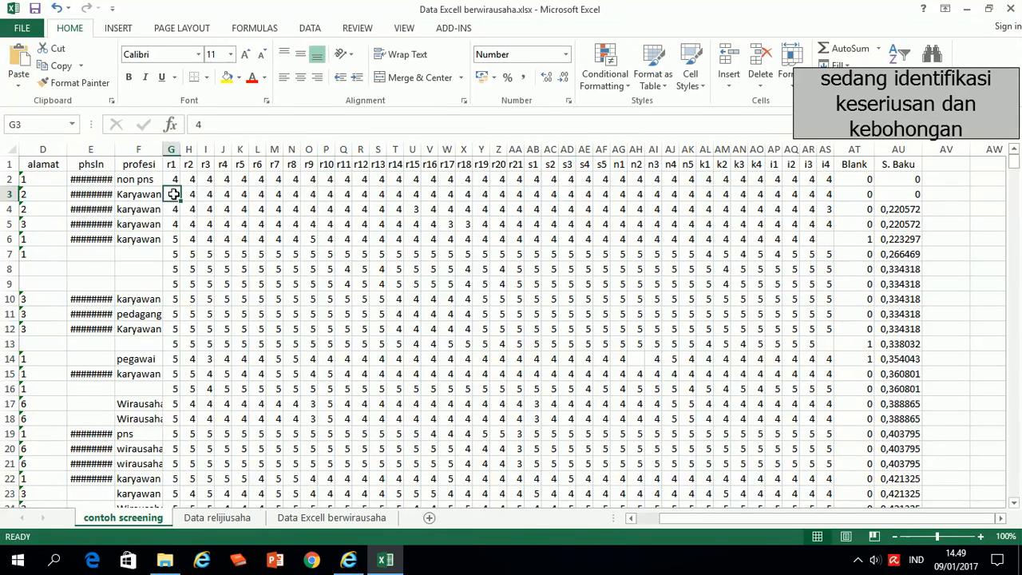
{"action": "left_click", "coordinate": [828, 196]}
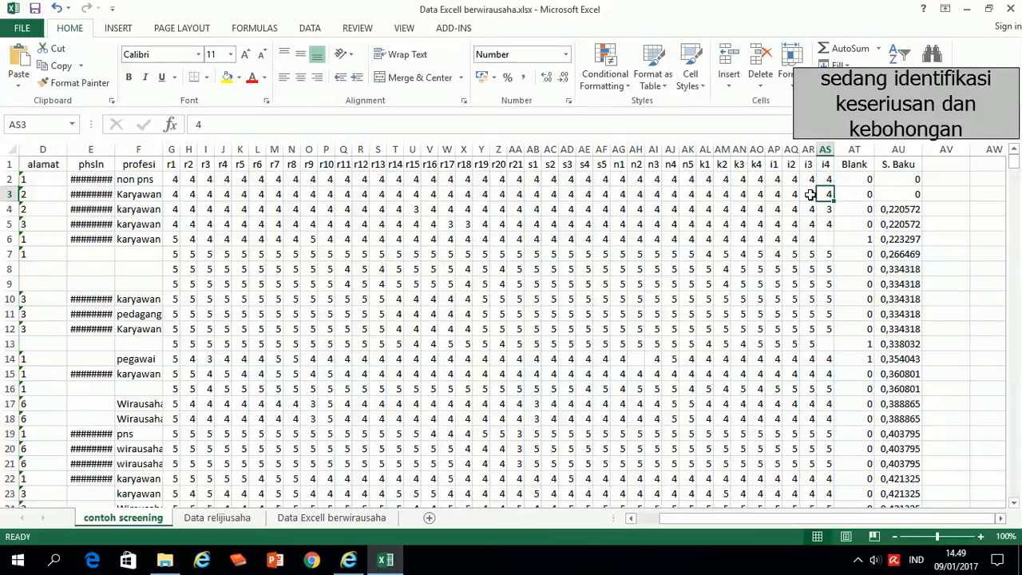
Step: Delete the entire rows 2 and 3, the two respondents who gave the same answer to every item
{"action": "left_click", "coordinate": [808, 195]}
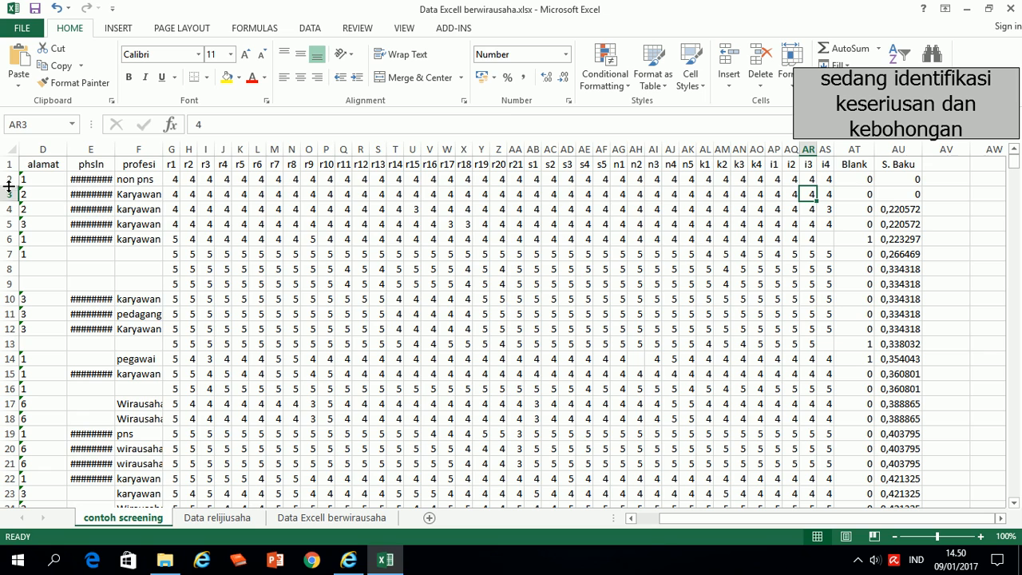
{"action": "left_click_drag", "start_coordinate": [6, 179], "coordinate": [6, 194]}
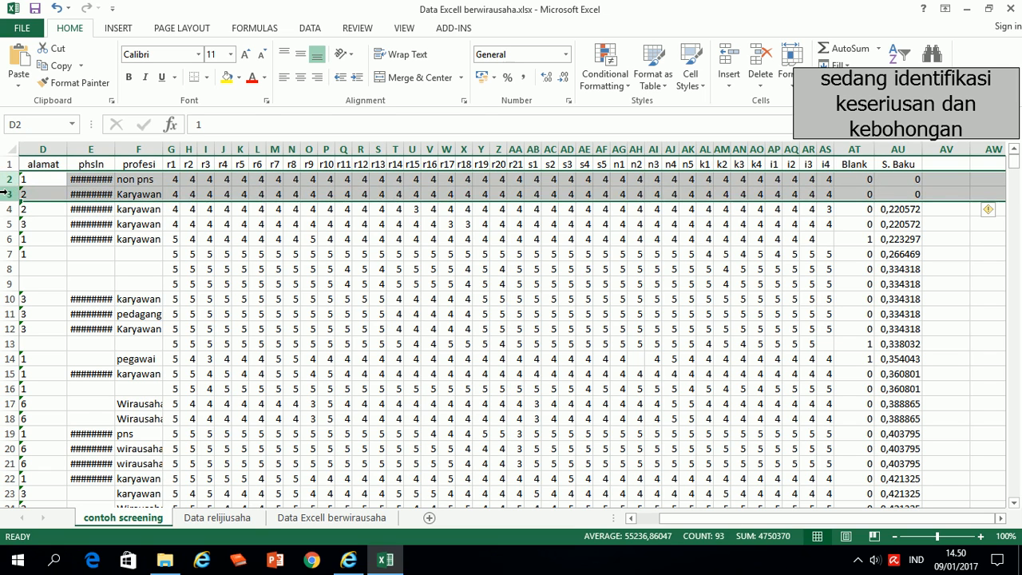
{"action": "right_click", "coordinate": [7, 194]}
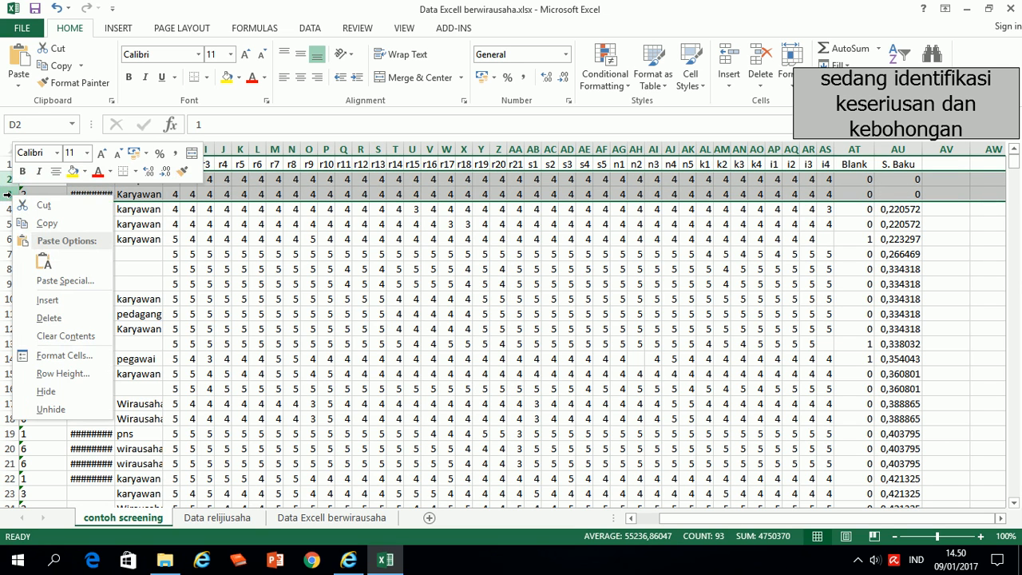
{"action": "left_click", "coordinate": [48, 318]}
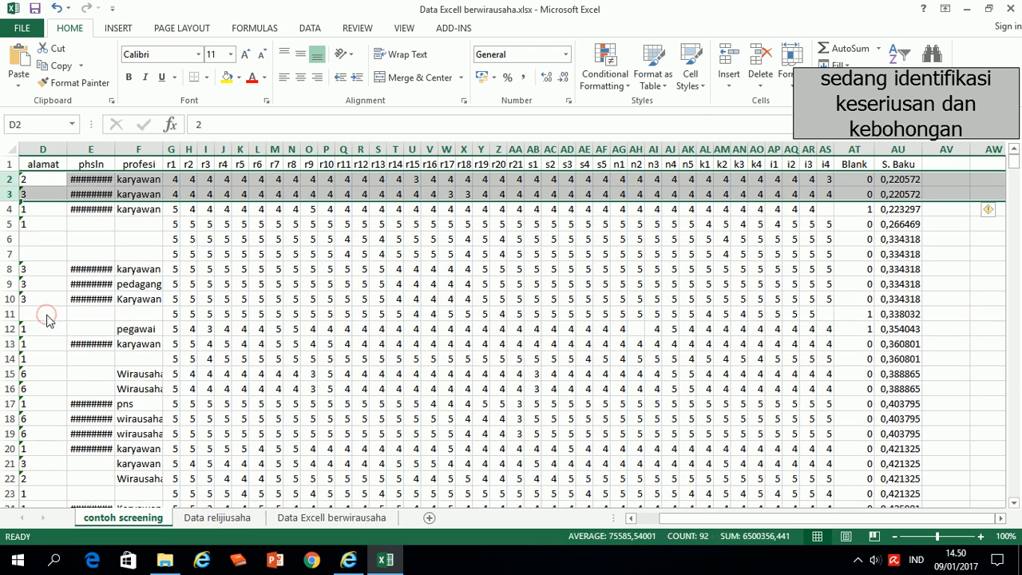
{"action": "left_click", "coordinate": [414, 327]}
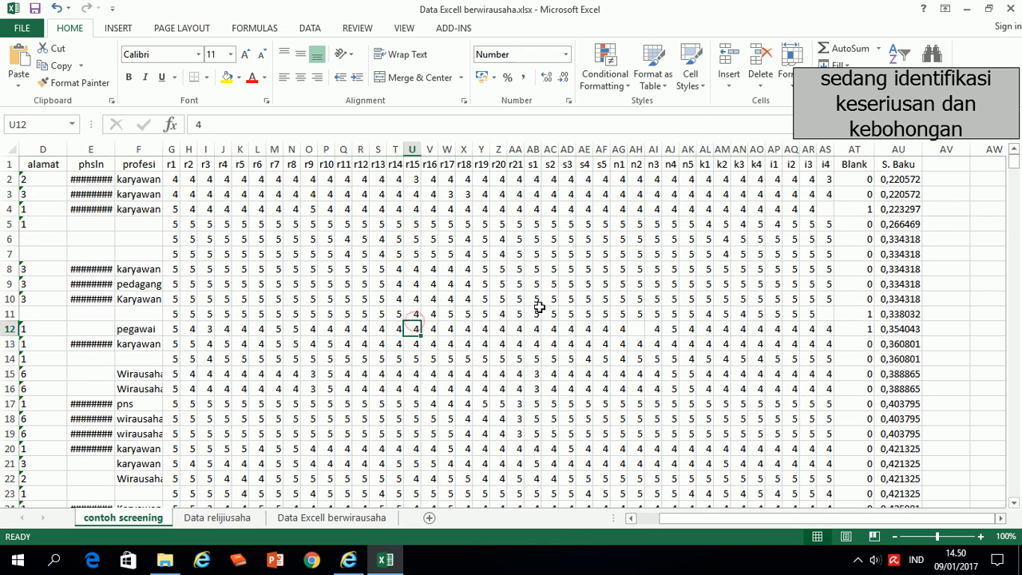
{"action": "left_click", "coordinate": [706, 209]}
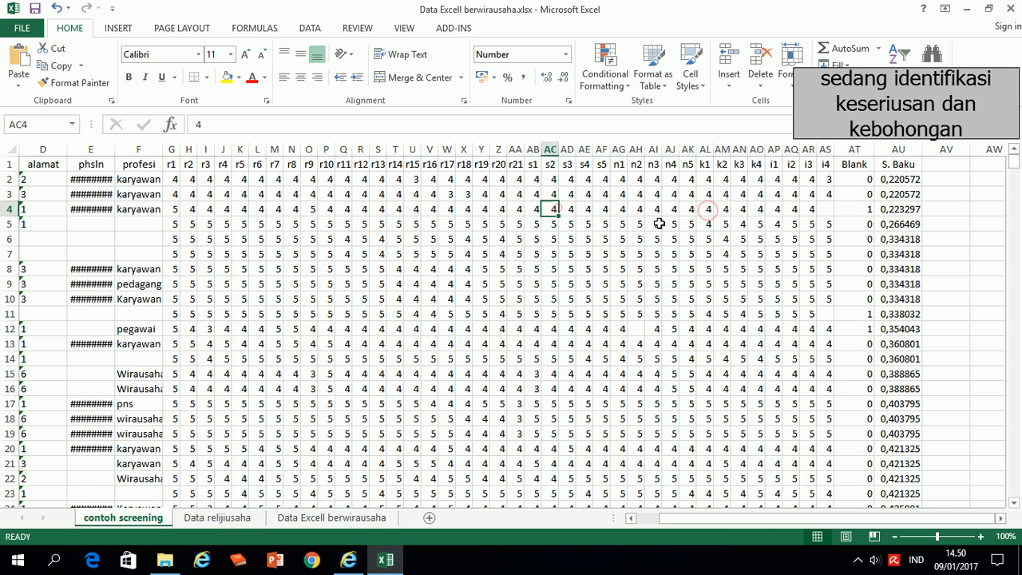
{"action": "left_click", "coordinate": [708, 221]}
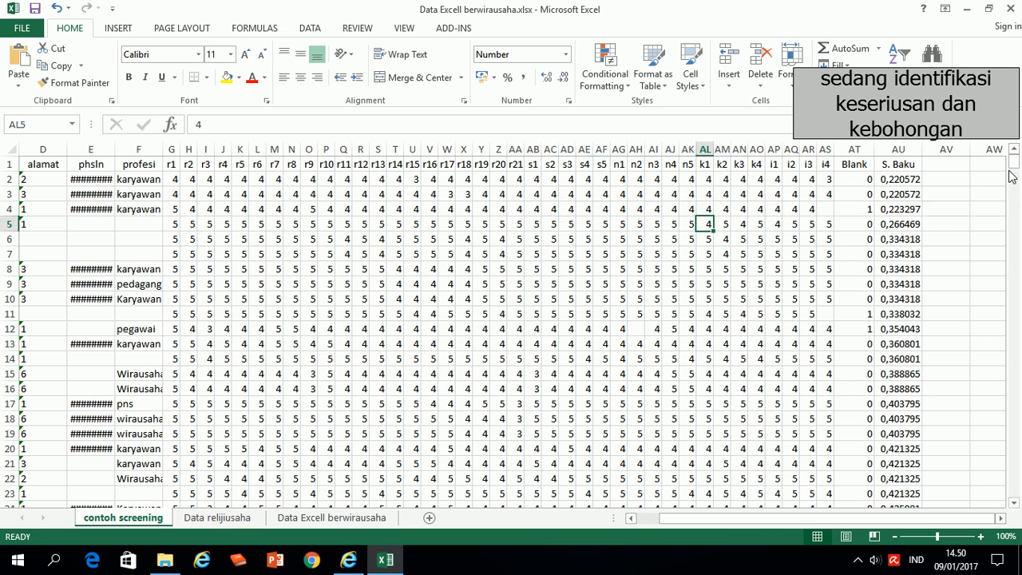
Step: Examine the highest standard deviations at the end of the sorted list and trace row 498's answers from AS498 back to AJ498
{"action": "left_click_drag", "start_coordinate": [1013, 160], "coordinate": [1017, 387]}
{"action": "left_click_drag", "start_coordinate": [1017, 431], "coordinate": [1012, 475]}
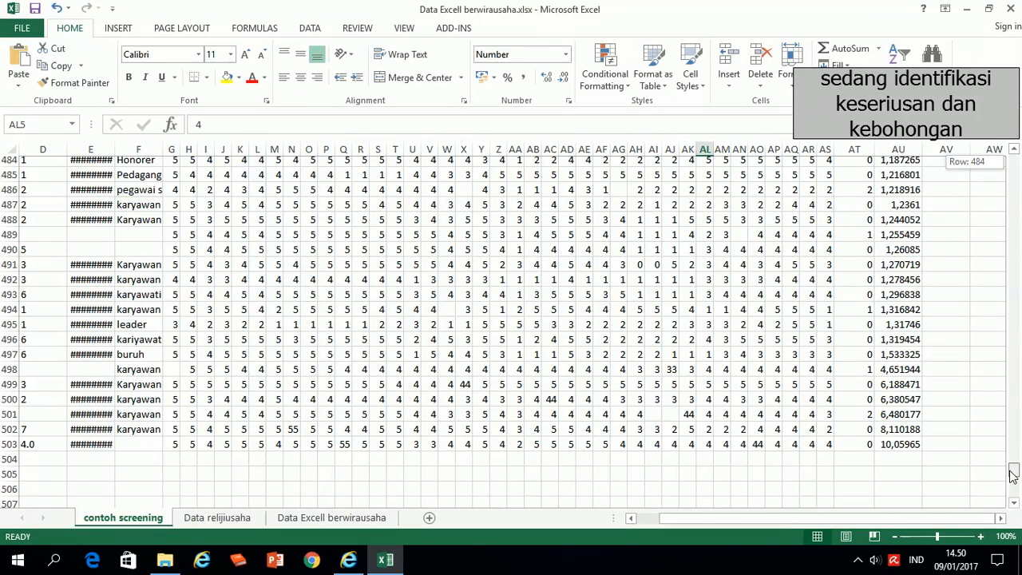
{"action": "left_click_drag", "start_coordinate": [1012, 475], "coordinate": [1013, 473]}
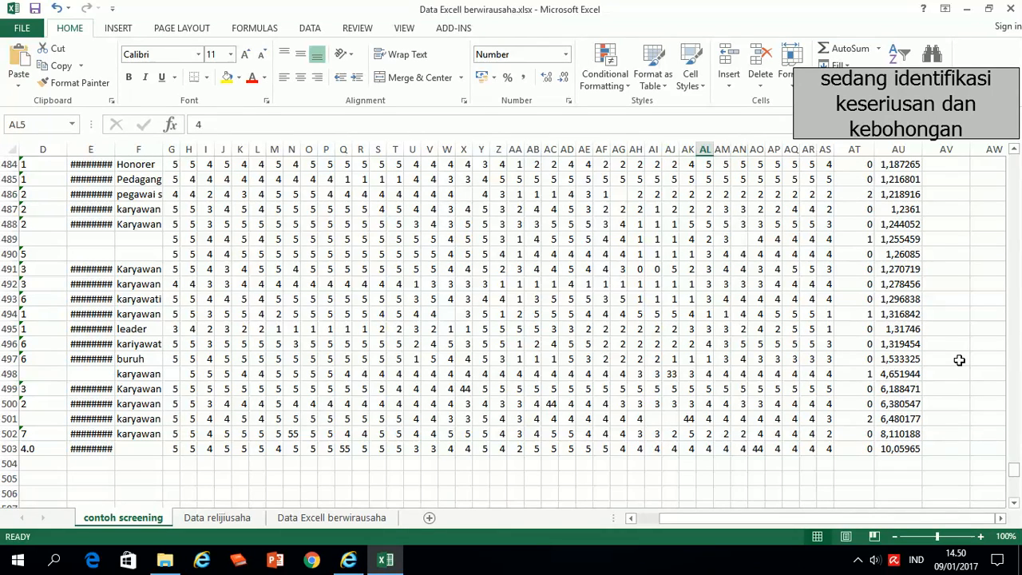
{"action": "left_click", "coordinate": [822, 375]}
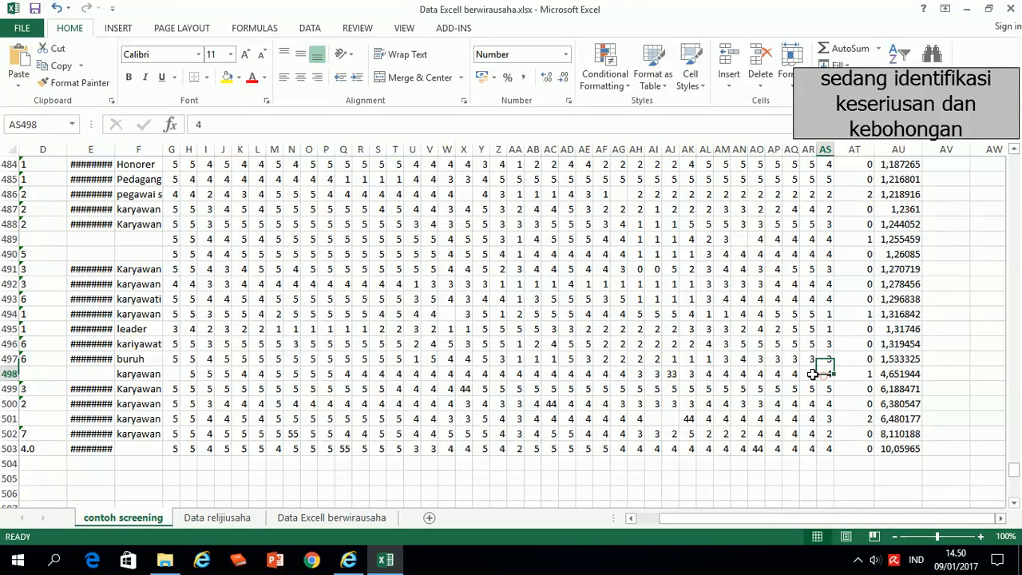
{"action": "left_click", "coordinate": [756, 373]}
{"action": "left_click_drag", "start_coordinate": [740, 373], "coordinate": [729, 375]}
{"action": "left_click", "coordinate": [682, 374]}
{"action": "left_click", "coordinate": [667, 374]}
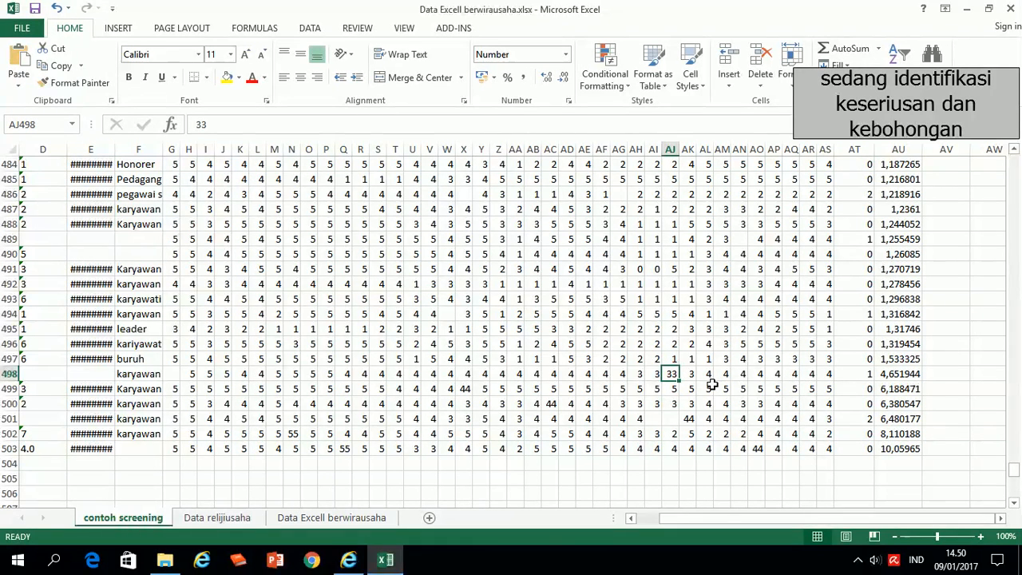
Step: Correct the mistyped answer in AJ498 to 3 and check the respondent's standard deviation in AU498
{"action": "left_click", "coordinate": [657, 377]}
{"action": "left_click", "coordinate": [670, 378]}
{"action": "type", "text": "3"}
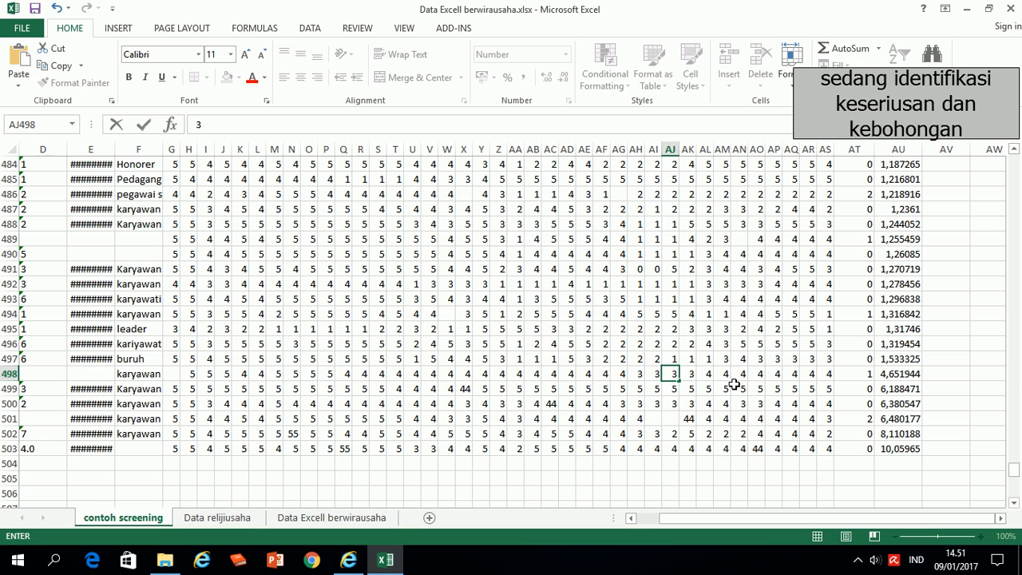
{"action": "left_click", "coordinate": [883, 389]}
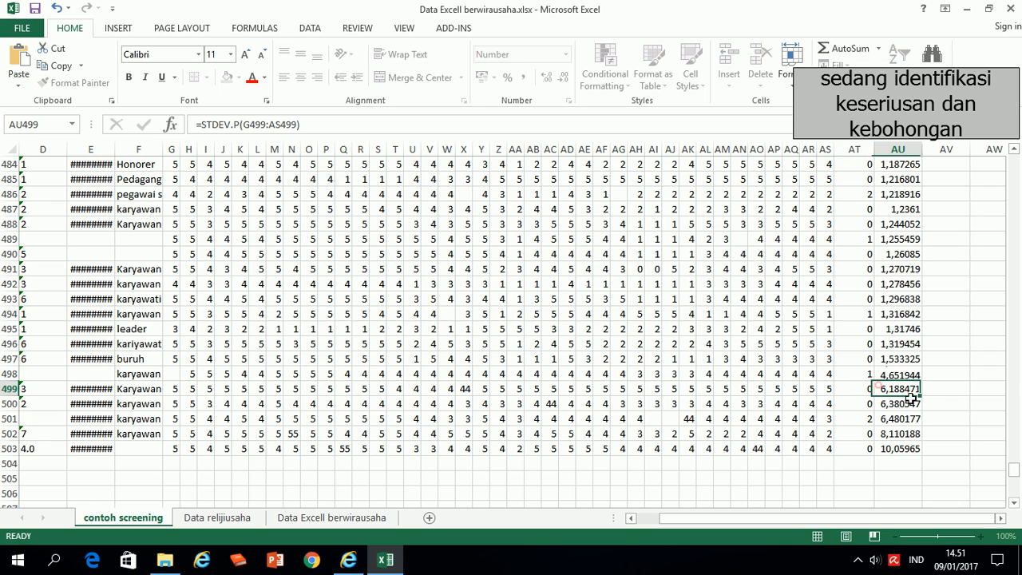
{"action": "left_click", "coordinate": [901, 375]}
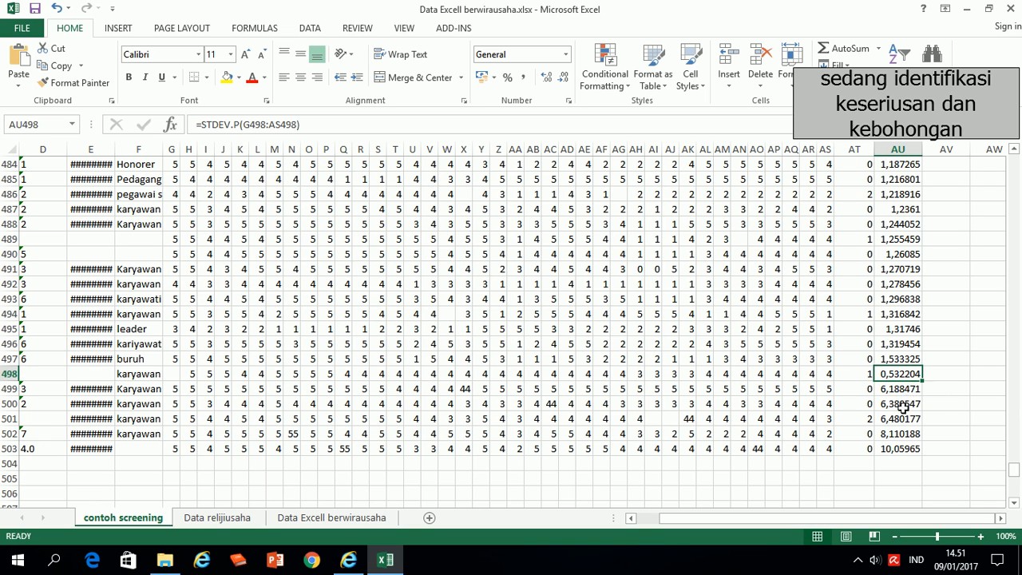
Step: Correct the mistyped answers in X499 and AC500 to 4
{"action": "left_click", "coordinate": [902, 405]}
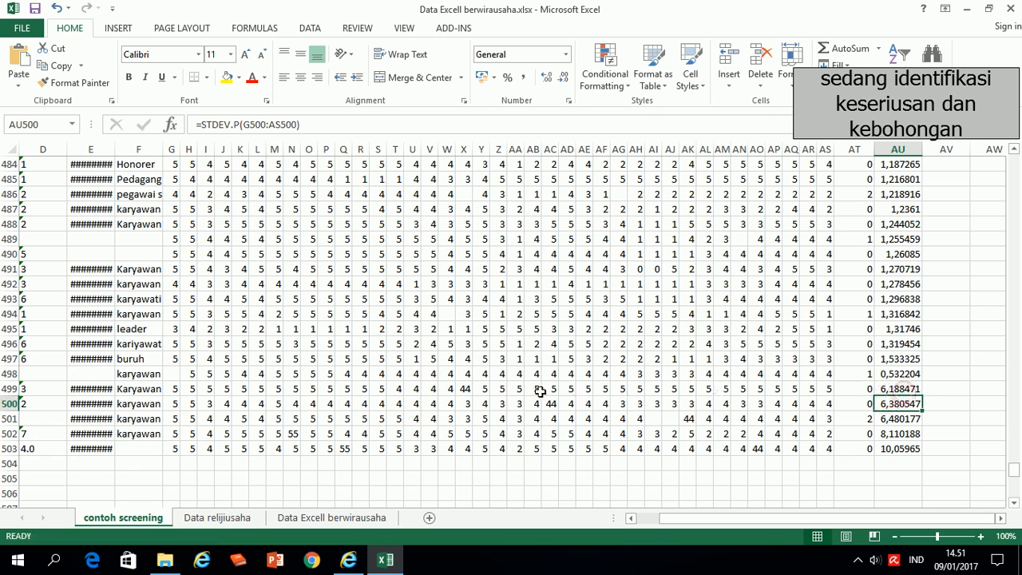
{"action": "left_click", "coordinate": [463, 389]}
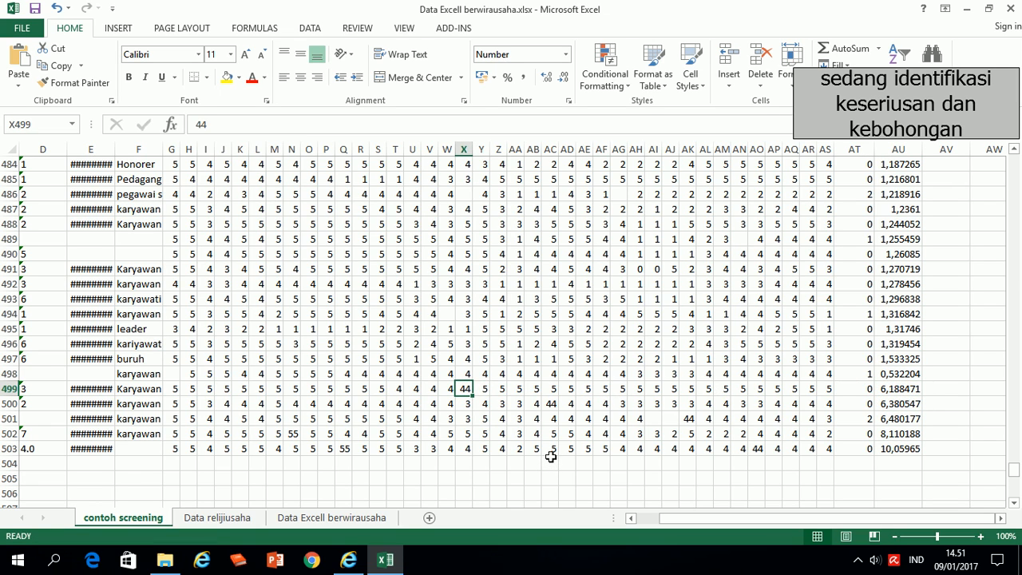
{"action": "type", "text": "4"}
{"action": "left_click", "coordinate": [703, 417]}
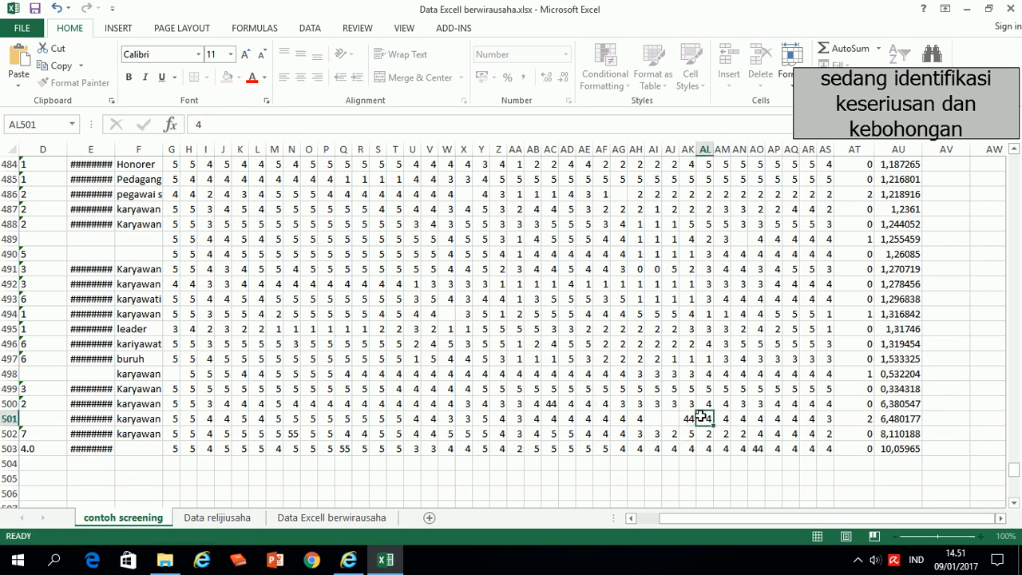
{"action": "left_click", "coordinate": [549, 405]}
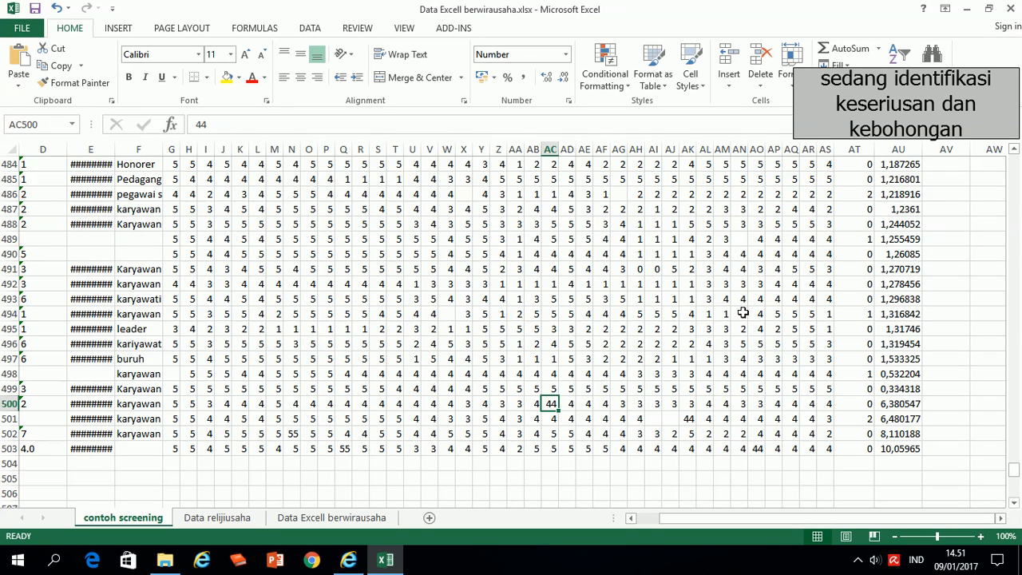
{"action": "type", "text": "4"}
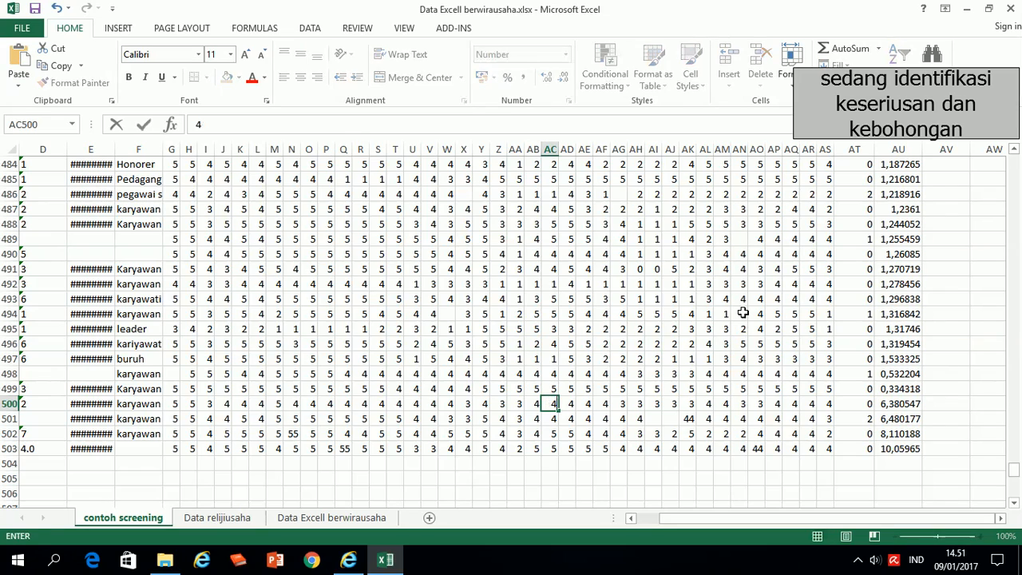
Step: Correct the mistyped answer in AK501 to 4 and the one in N502 to 5
{"action": "left_click", "coordinate": [686, 418]}
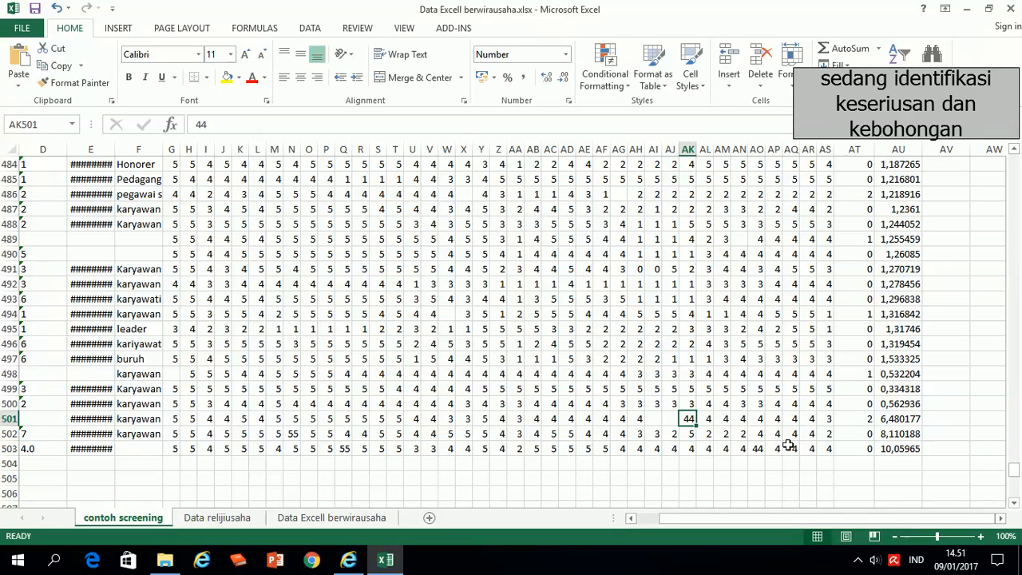
{"action": "type", "text": "4"}
{"action": "key", "text": "Right"}
{"action": "key", "text": "Right"}
{"action": "key", "text": "Right"}
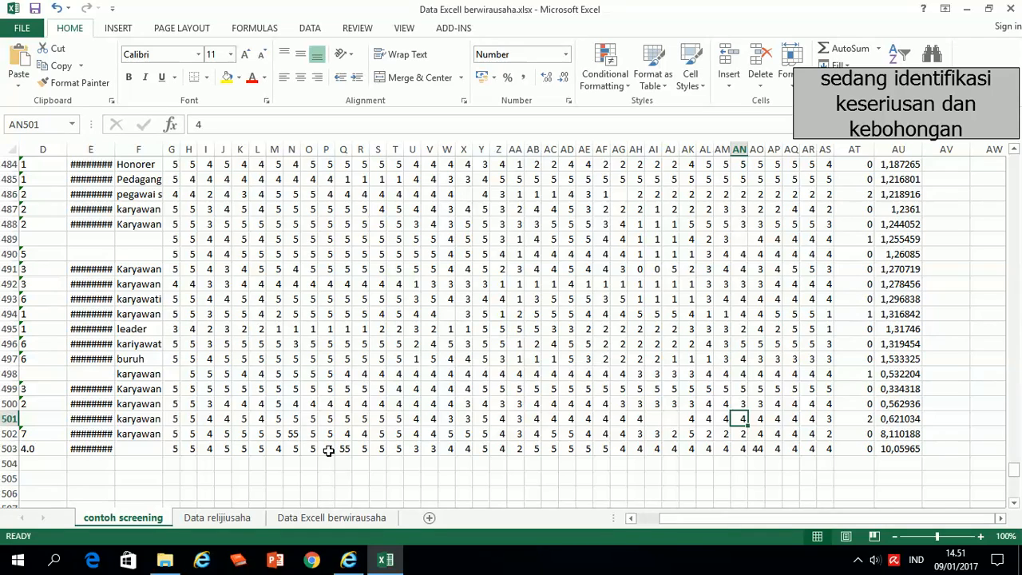
{"action": "left_click", "coordinate": [293, 435]}
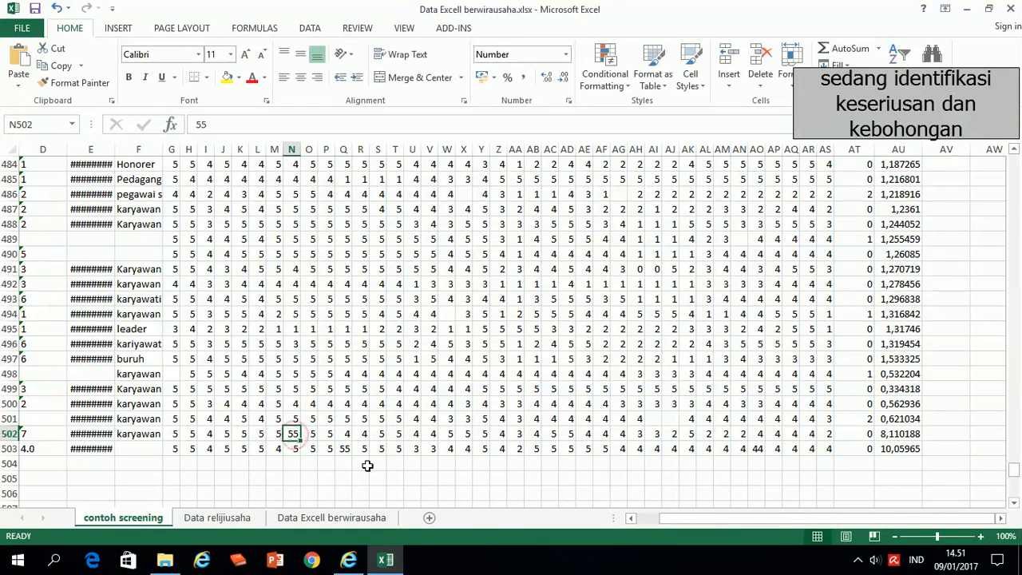
{"action": "type", "text": "5"}
{"action": "left_click", "coordinate": [357, 435]}
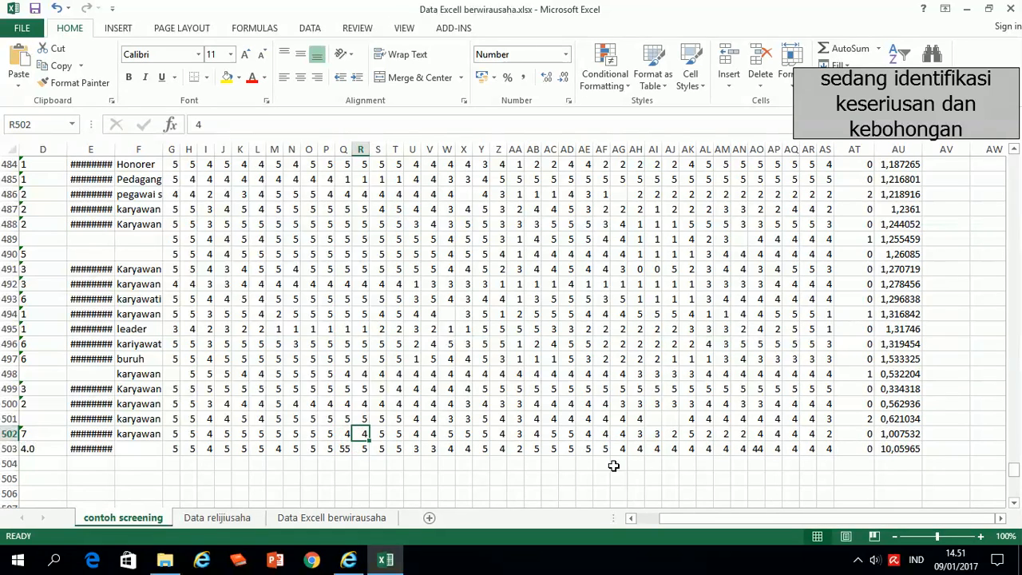
Step: Correct the mistyped answer in Q503 to 5
{"action": "left_click", "coordinate": [584, 449]}
{"action": "left_click", "coordinate": [670, 449]}
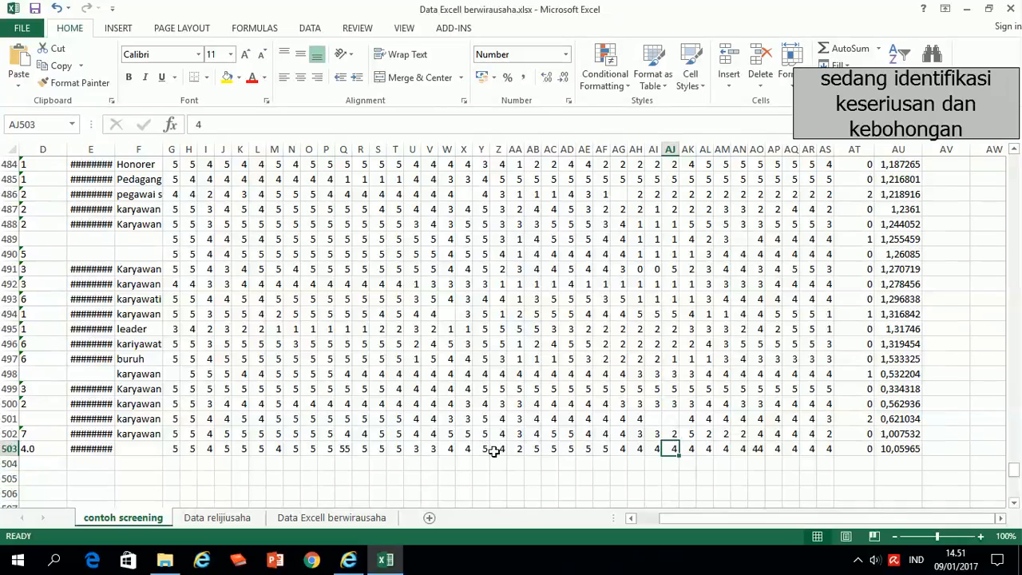
{"action": "left_click", "coordinate": [345, 452]}
{"action": "type", "text": "5"}
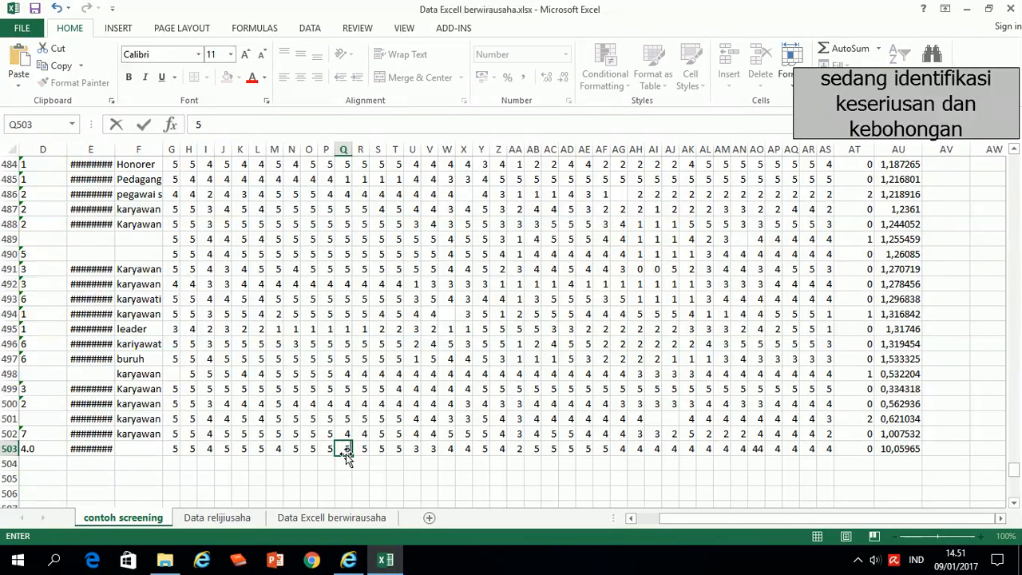
{"action": "left_click", "coordinate": [412, 452]}
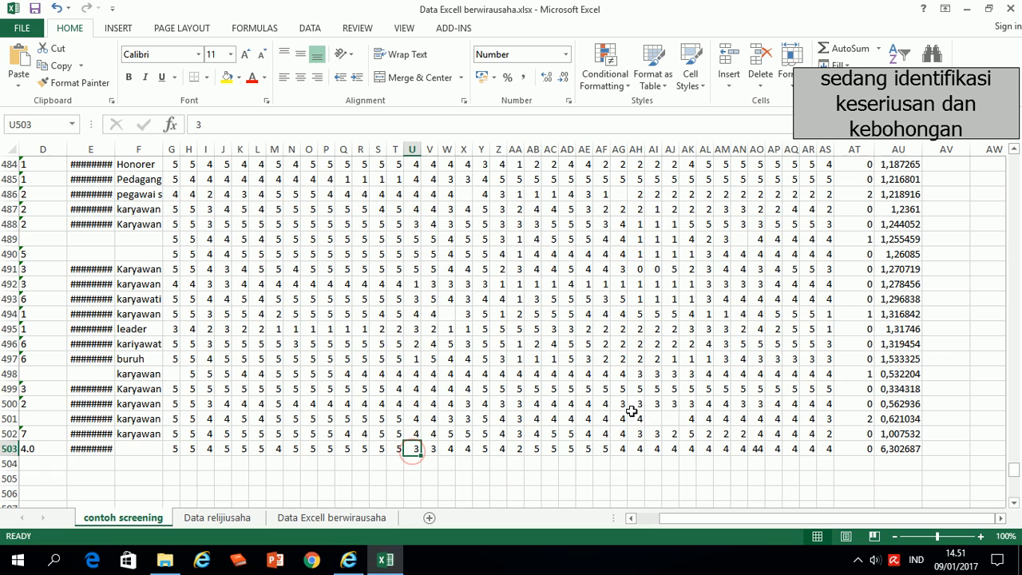
Step: Correct the mistyped answer in AO503 to 4 and check the respondent's standard deviation in AU503
{"action": "left_click", "coordinate": [636, 449]}
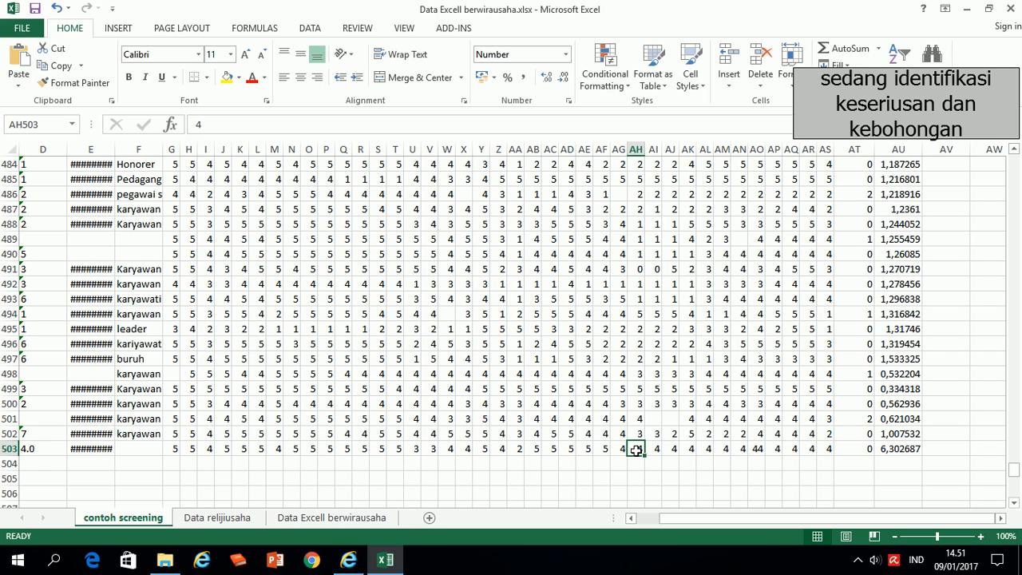
{"action": "left_click", "coordinate": [739, 449]}
{"action": "left_click", "coordinate": [758, 450]}
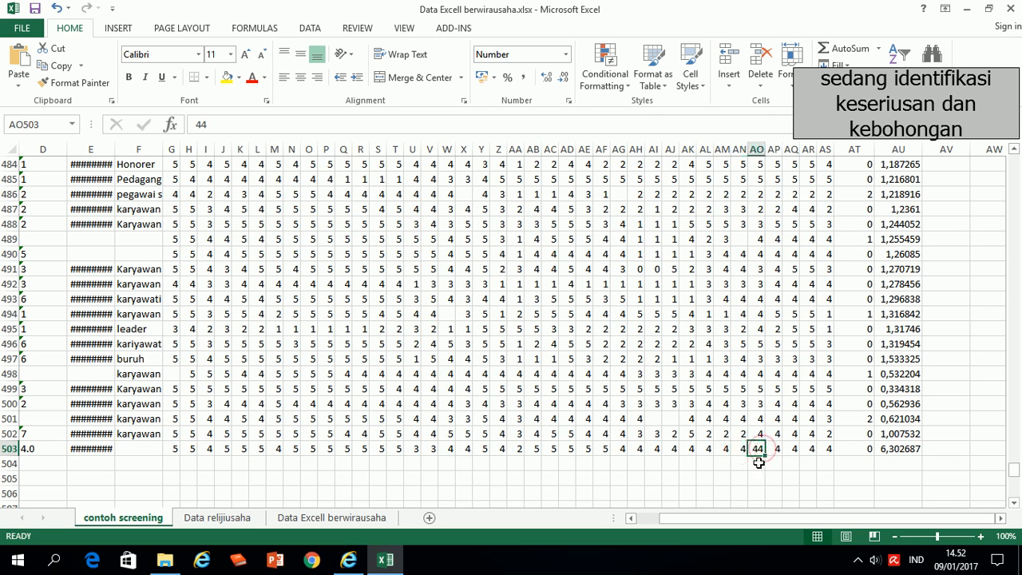
{"action": "type", "text": "4"}
{"action": "left_click", "coordinate": [756, 358]}
{"action": "left_click", "coordinate": [910, 448]}
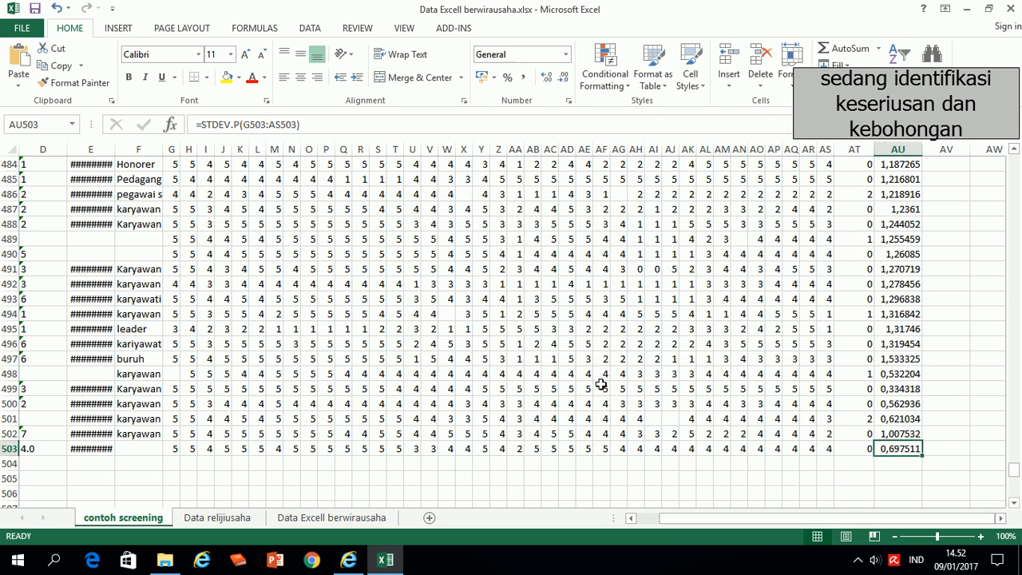
Step: Review the screened respondents and their S. Baku values from the end of the list back to the first rows
{"action": "scroll", "coordinate": [640, 402], "scroll_direction": "up", "scroll_amount": 14}
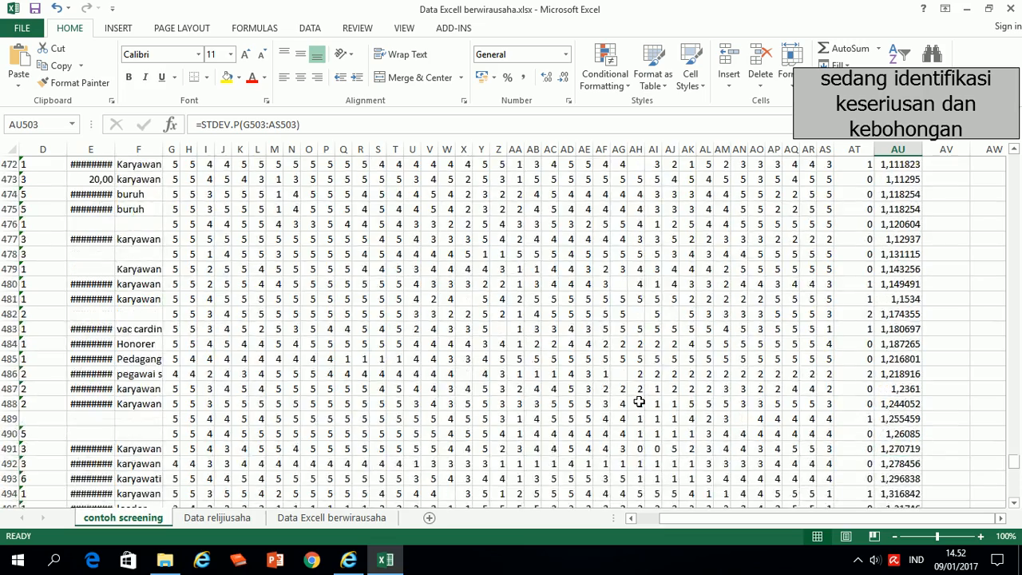
{"action": "scroll", "coordinate": [641, 402], "scroll_direction": "up", "scroll_amount": 20}
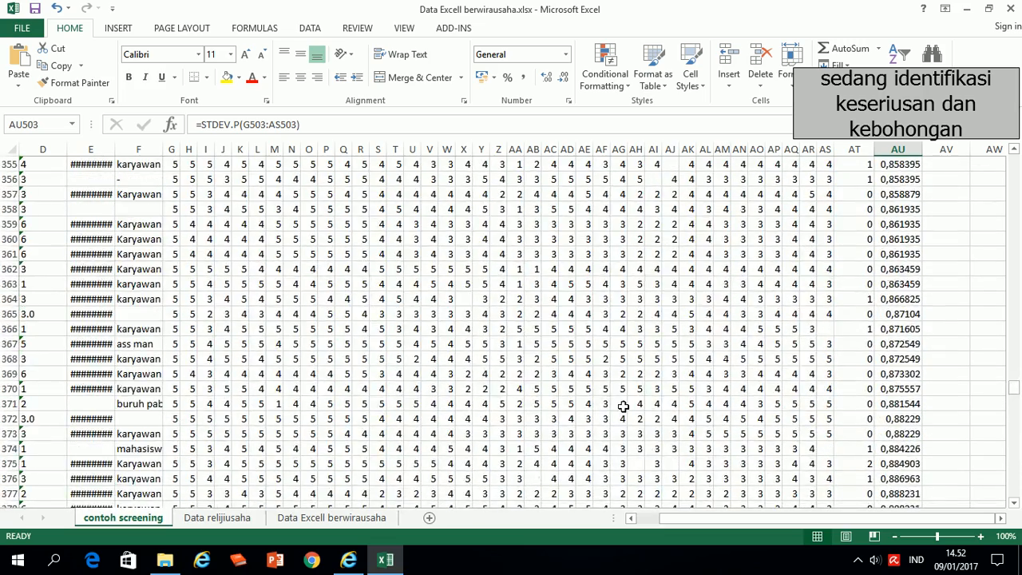
{"action": "scroll", "coordinate": [623, 406], "scroll_direction": "up", "scroll_amount": 20}
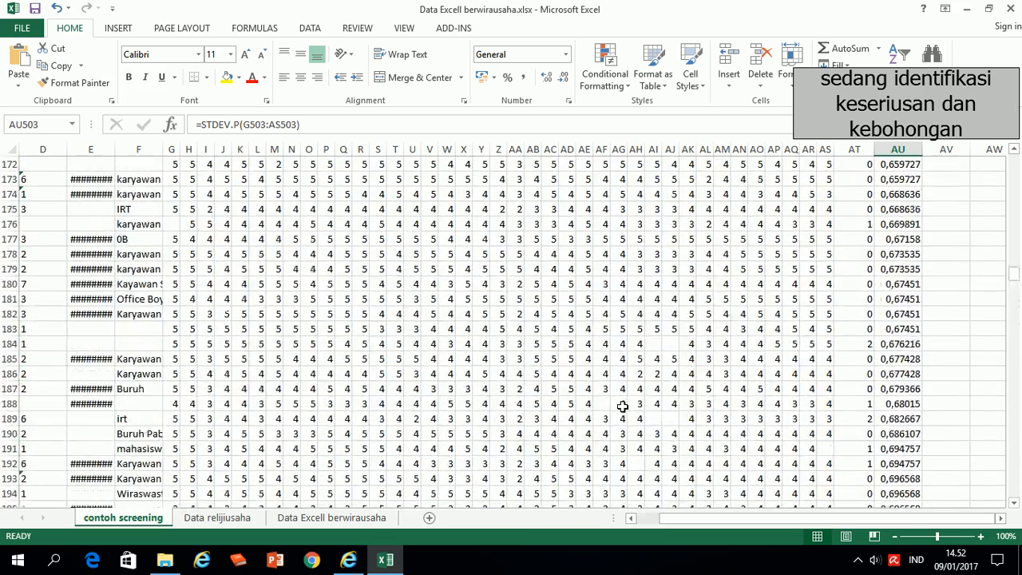
{"action": "scroll", "coordinate": [614, 407], "scroll_direction": "up", "scroll_amount": 20}
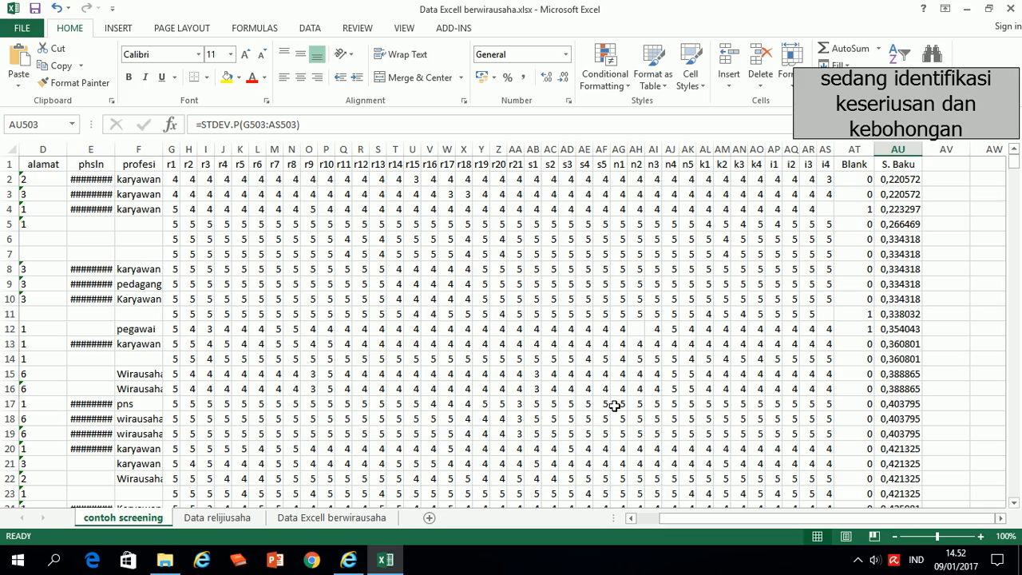
{"action": "scroll", "coordinate": [651, 411], "scroll_direction": "down", "scroll_amount": 13}
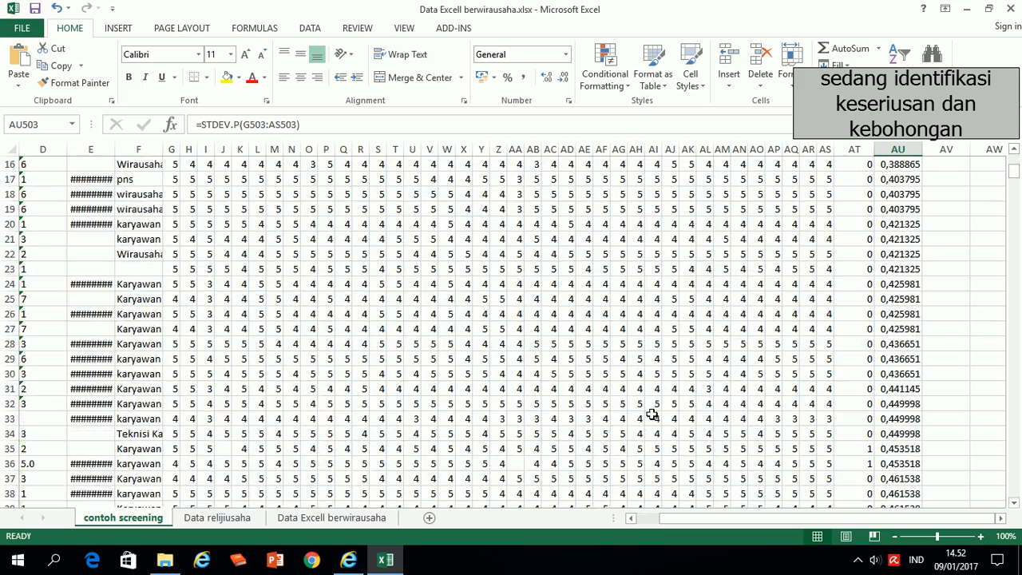
{"action": "scroll", "coordinate": [655, 418], "scroll_direction": "down", "scroll_amount": 18}
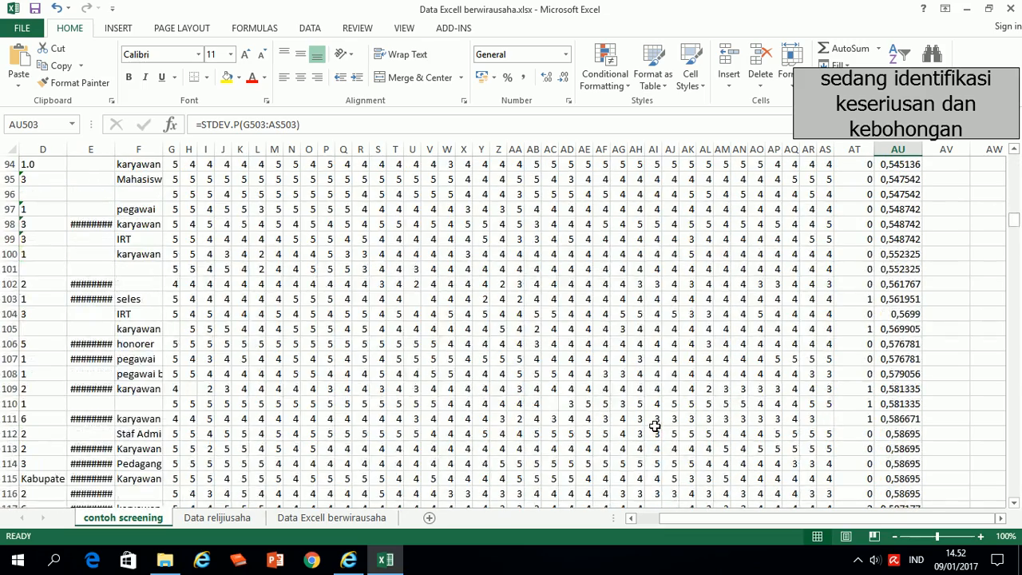
{"action": "scroll", "coordinate": [655, 426], "scroll_direction": "up", "scroll_amount": 20}
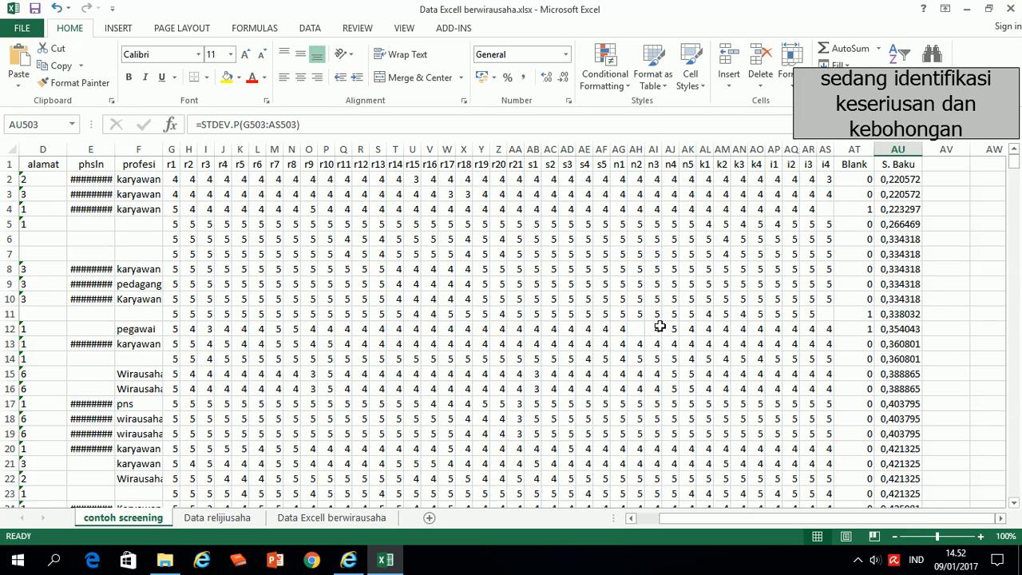
Step: Narrow the jk, umur and alamat columns and widen the nama column slightly
{"action": "left_click", "coordinate": [644, 517]}
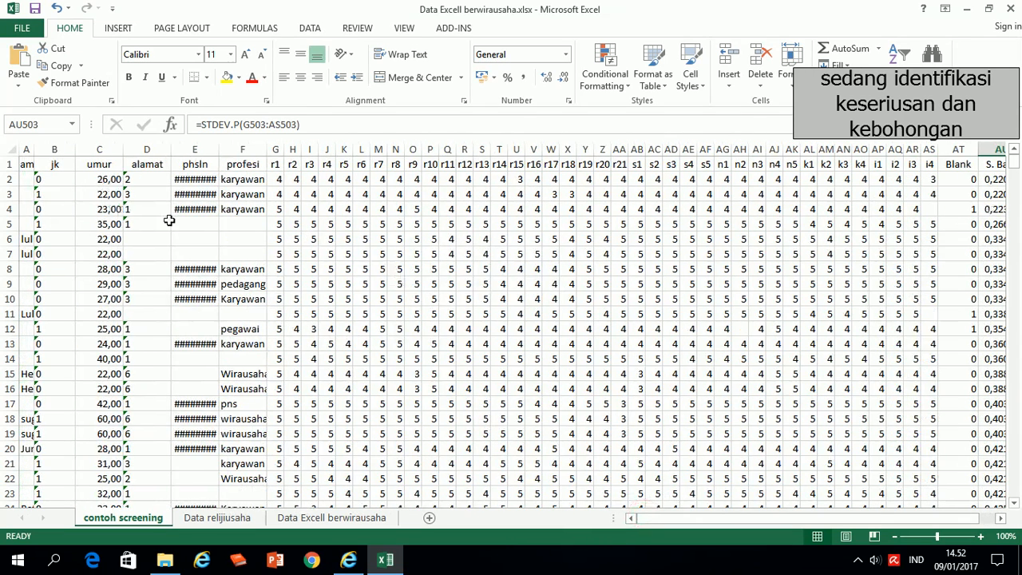
{"action": "left_click_drag", "start_coordinate": [76, 150], "coordinate": [124, 149]}
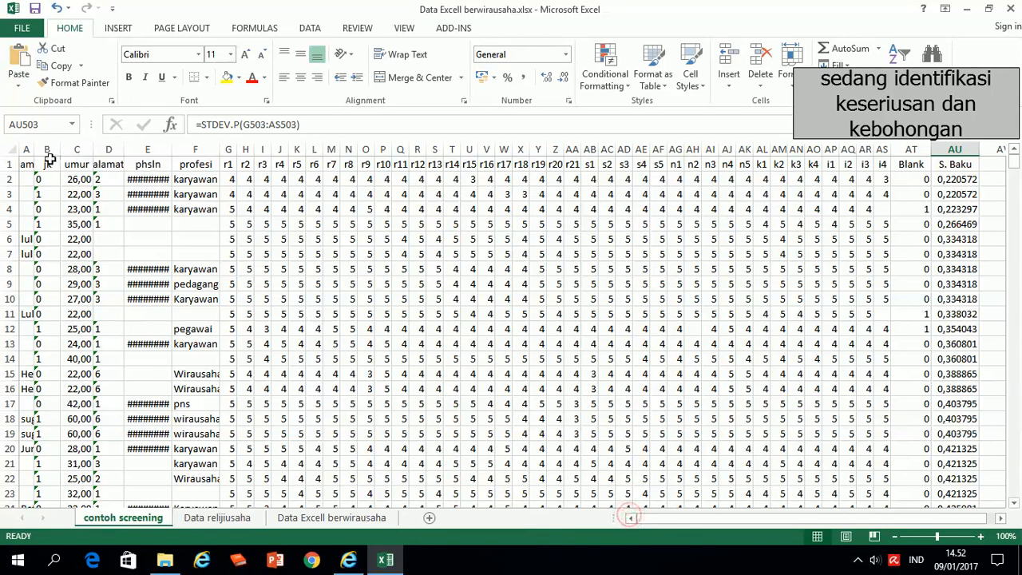
{"action": "left_click_drag", "start_coordinate": [34, 150], "coordinate": [42, 151]}
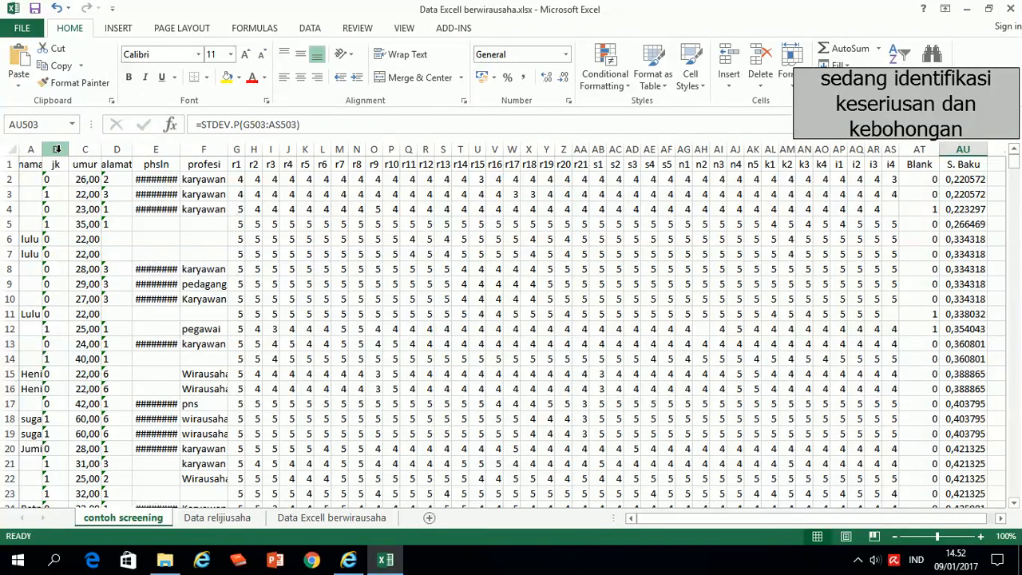
Step: Examine the answers of the respondent in row 7 across items r1 to r9
{"action": "left_click", "coordinate": [302, 256]}
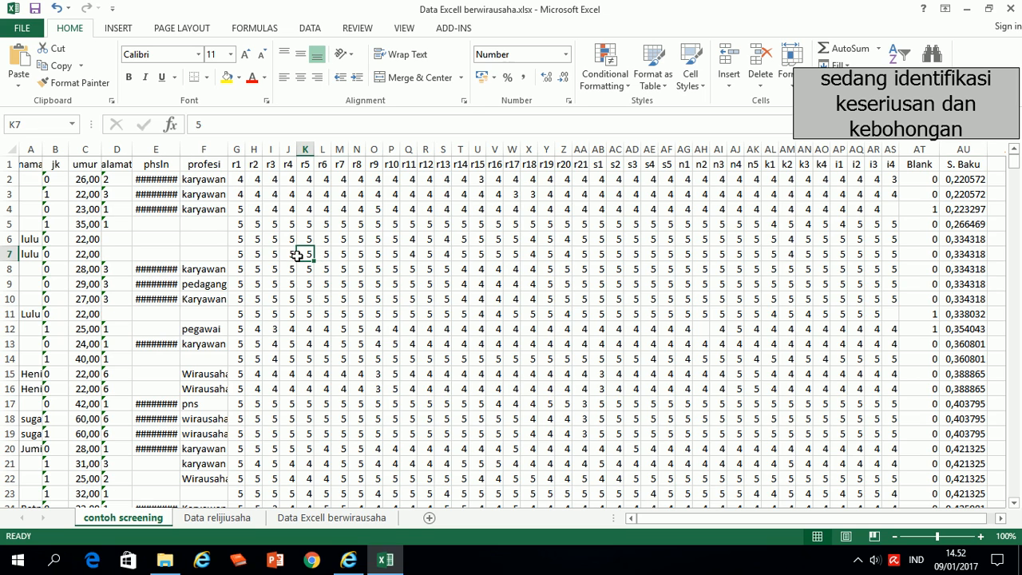
{"action": "left_click", "coordinate": [242, 255]}
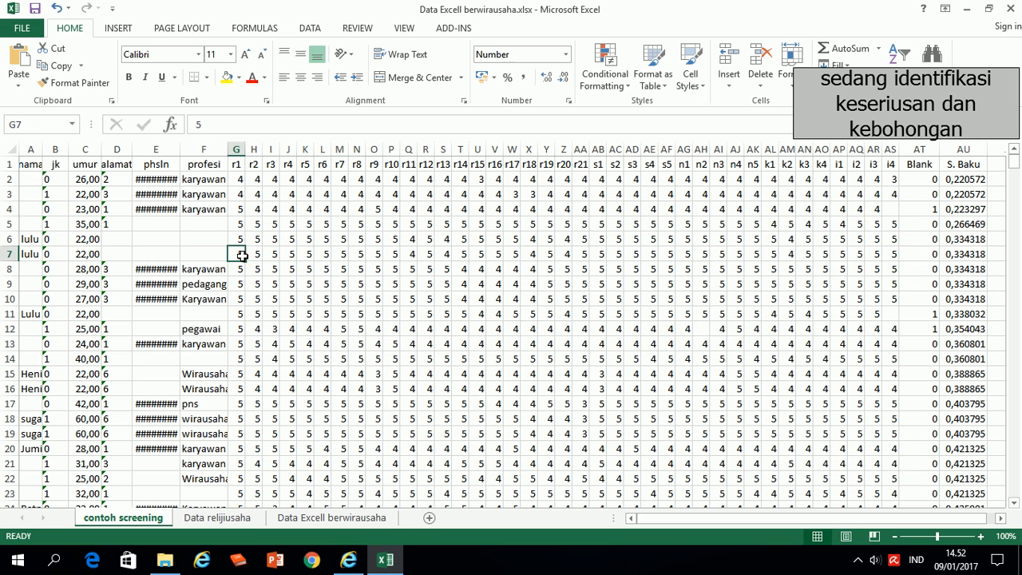
{"action": "left_click", "coordinate": [374, 254]}
{"action": "left_click", "coordinate": [304, 254]}
{"action": "left_click", "coordinate": [287, 254]}
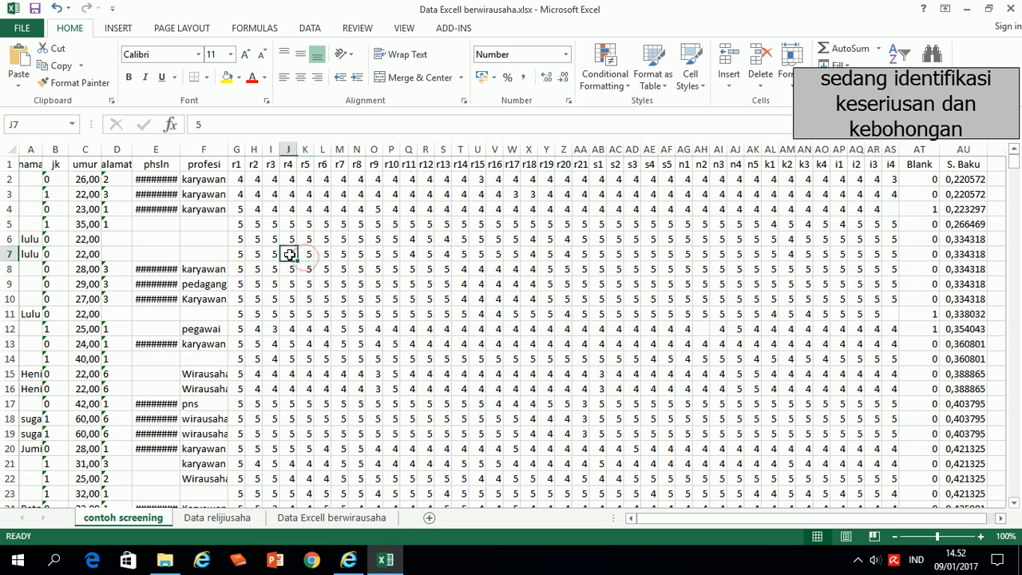
{"action": "left_click", "coordinate": [320, 256]}
{"action": "left_click", "coordinate": [309, 255]}
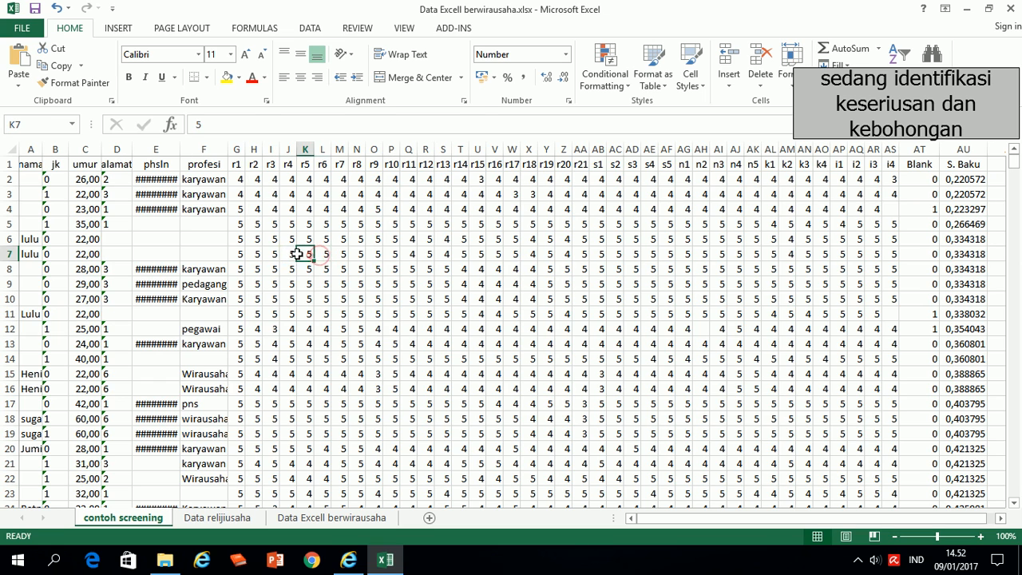
{"action": "left_click", "coordinate": [288, 252]}
{"action": "left_click", "coordinate": [322, 254]}
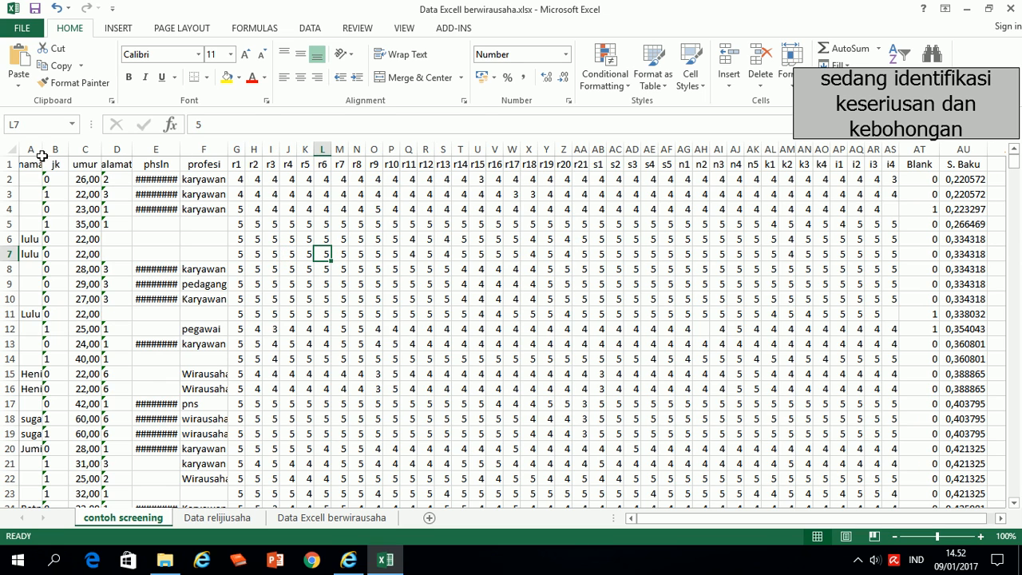
Step: Narrow the nama column so the respondents' names are mostly cut off
{"action": "left_click_drag", "start_coordinate": [39, 154], "coordinate": [26, 153]}
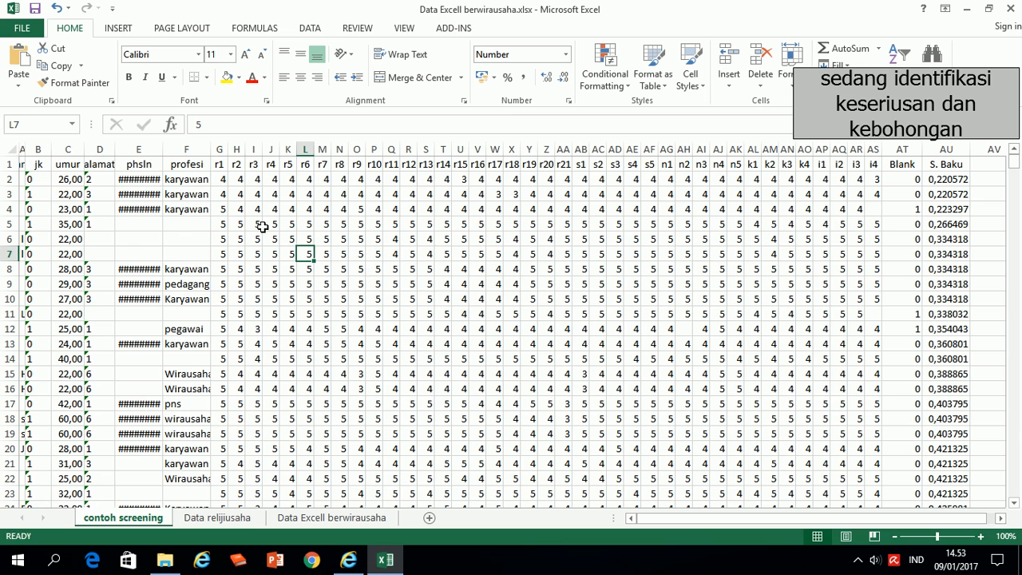
{"action": "left_click_drag", "start_coordinate": [26, 150], "coordinate": [34, 149]}
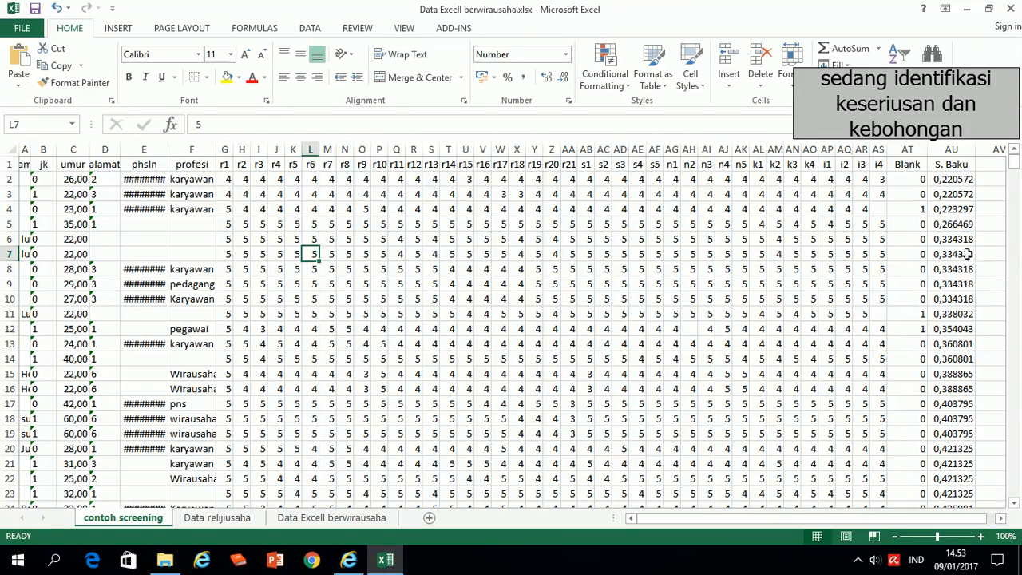
Step: Compare the S. Baku formulas of rows 6 and 7 and their answers to items k2 and r18
{"action": "left_click", "coordinate": [962, 254]}
{"action": "left_click", "coordinate": [958, 240]}
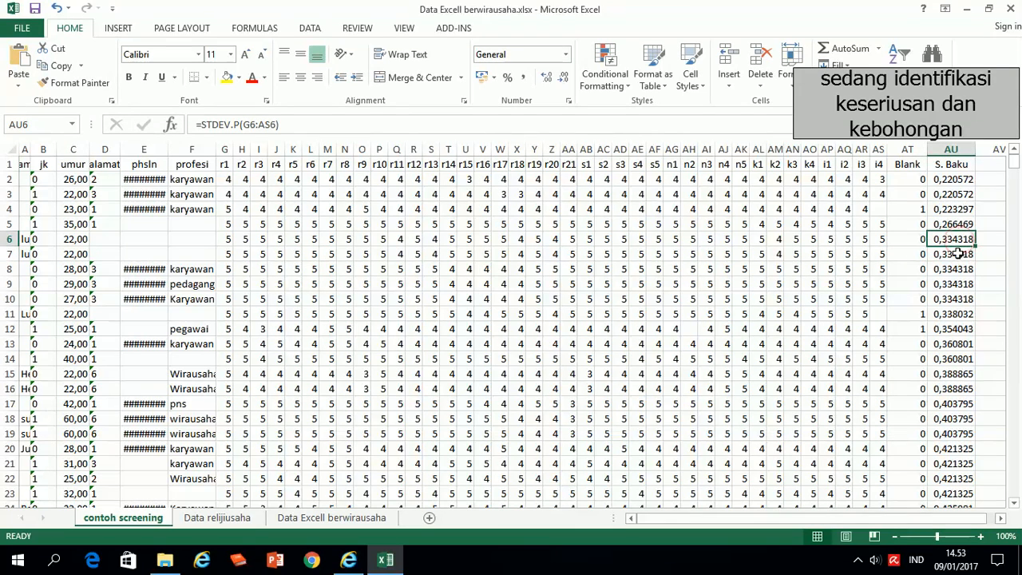
{"action": "left_click", "coordinate": [955, 254]}
{"action": "left_click", "coordinate": [946, 238]}
{"action": "left_click", "coordinate": [961, 254]}
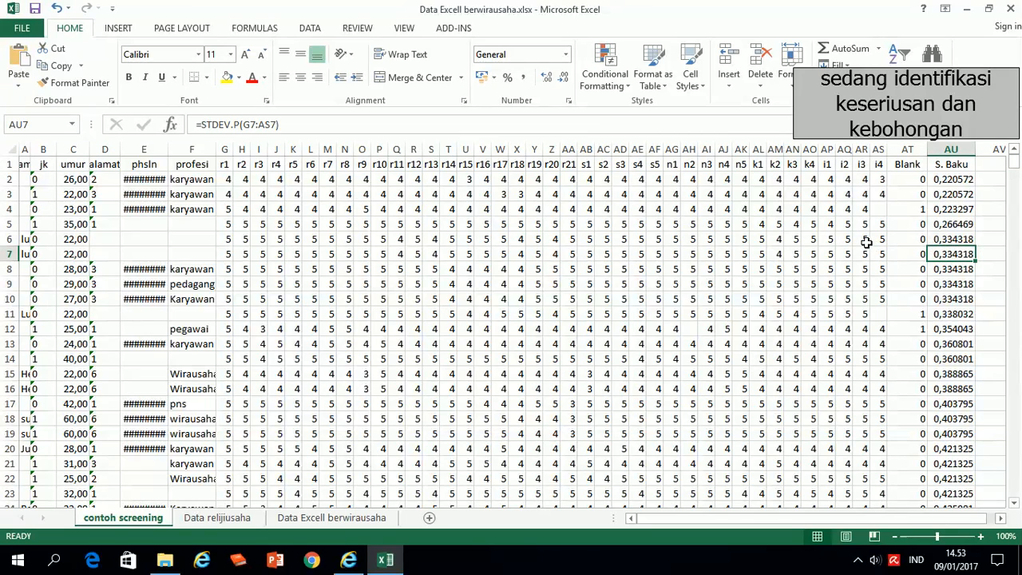
{"action": "left_click", "coordinate": [779, 241]}
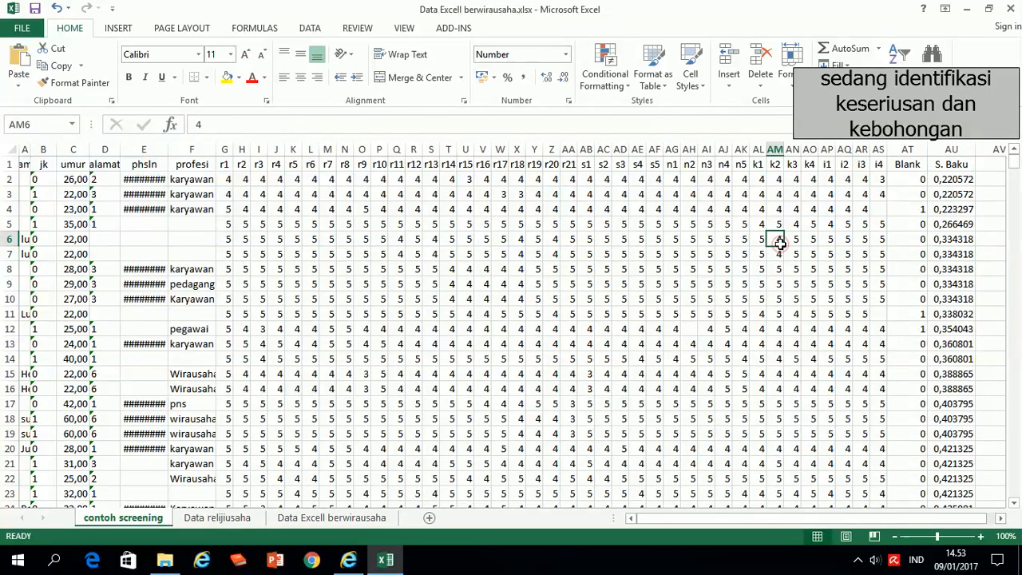
{"action": "left_click", "coordinate": [526, 233]}
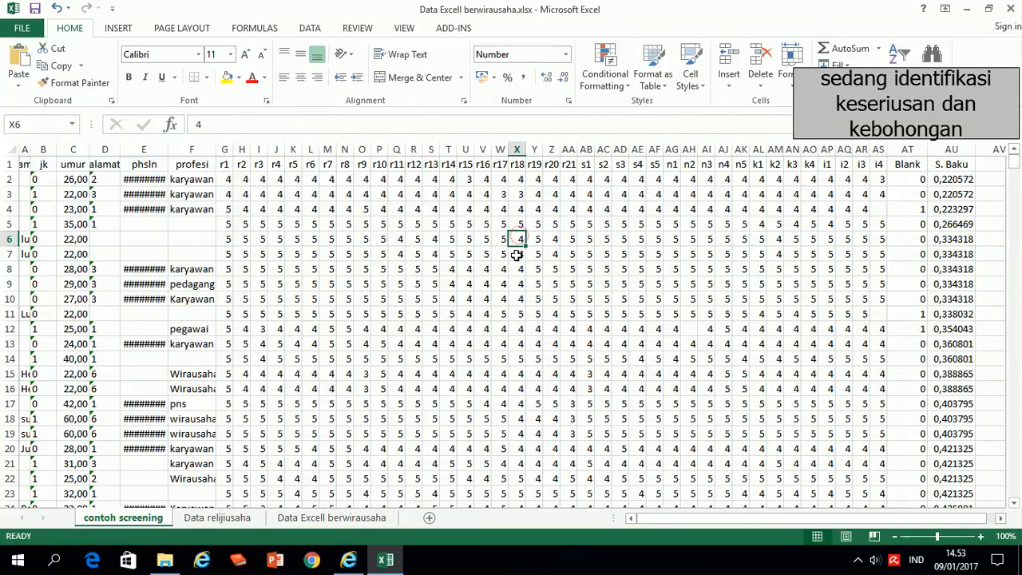
{"action": "left_click", "coordinate": [518, 254]}
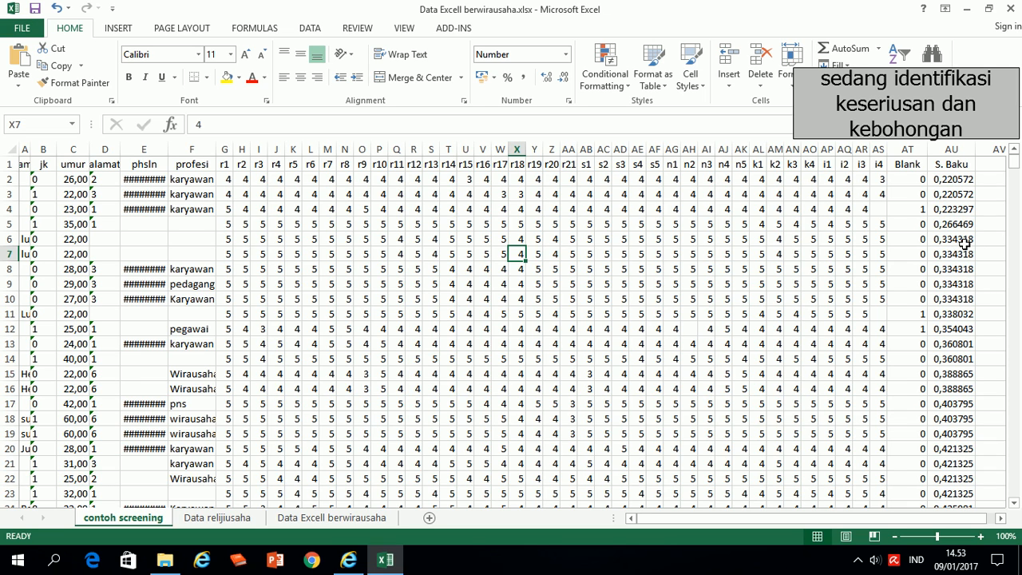
Step: Compare the answers in rows 6 and 7 cell by cell across items k2 to i4
{"action": "left_click", "coordinate": [856, 254]}
{"action": "left_click", "coordinate": [843, 240]}
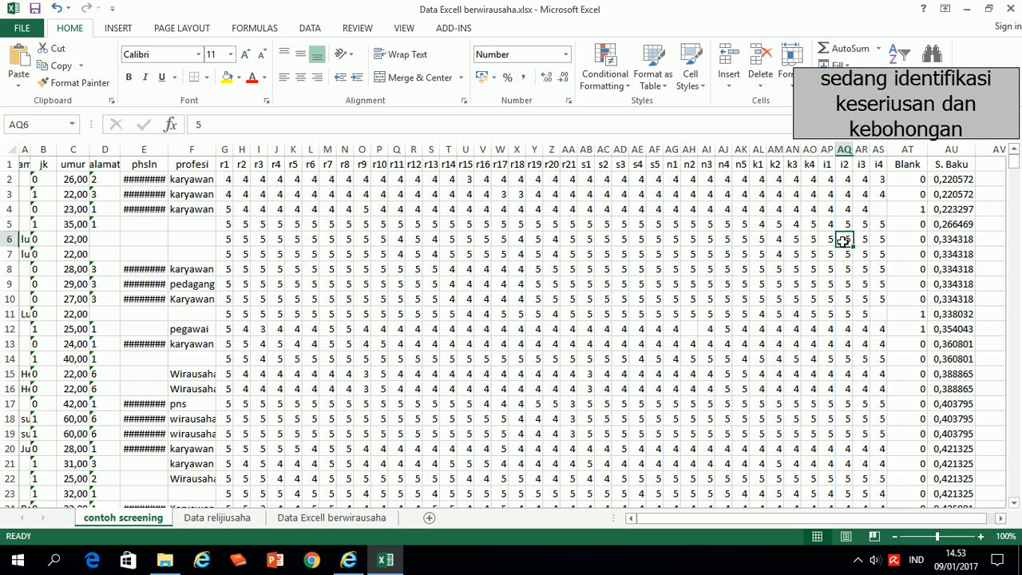
{"action": "left_click", "coordinate": [844, 250]}
{"action": "left_click", "coordinate": [862, 241]}
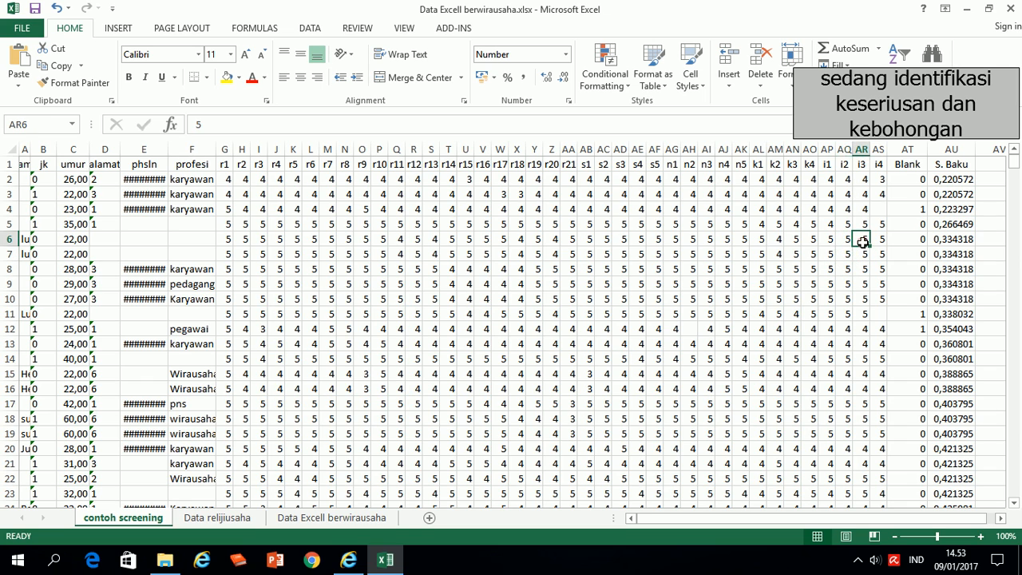
{"action": "left_click", "coordinate": [811, 240]}
{"action": "left_click", "coordinate": [882, 240]}
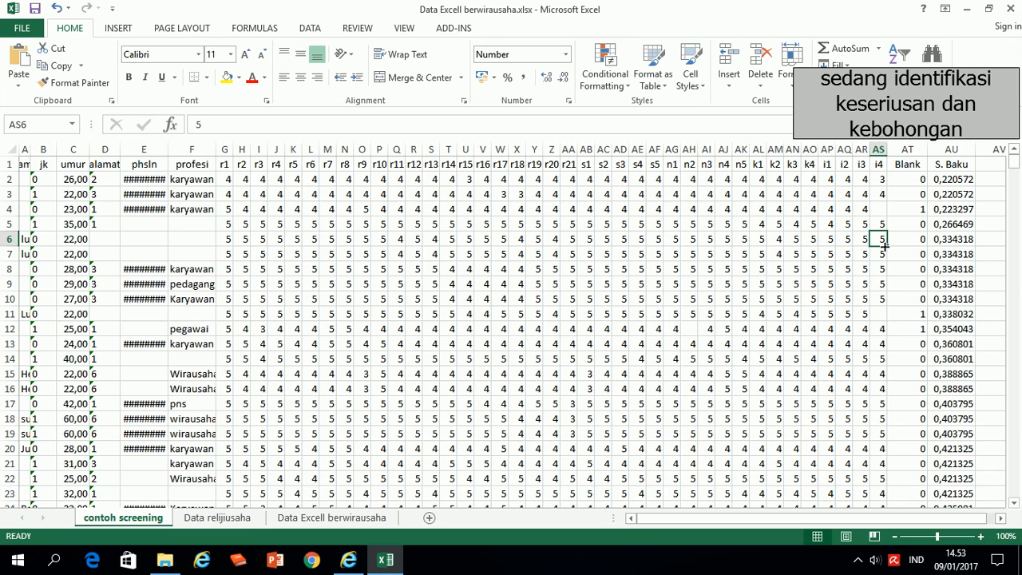
{"action": "key", "text": "Left"}
{"action": "key", "text": "Left"}
{"action": "key", "text": "Left"}
{"action": "key", "text": "Left"}
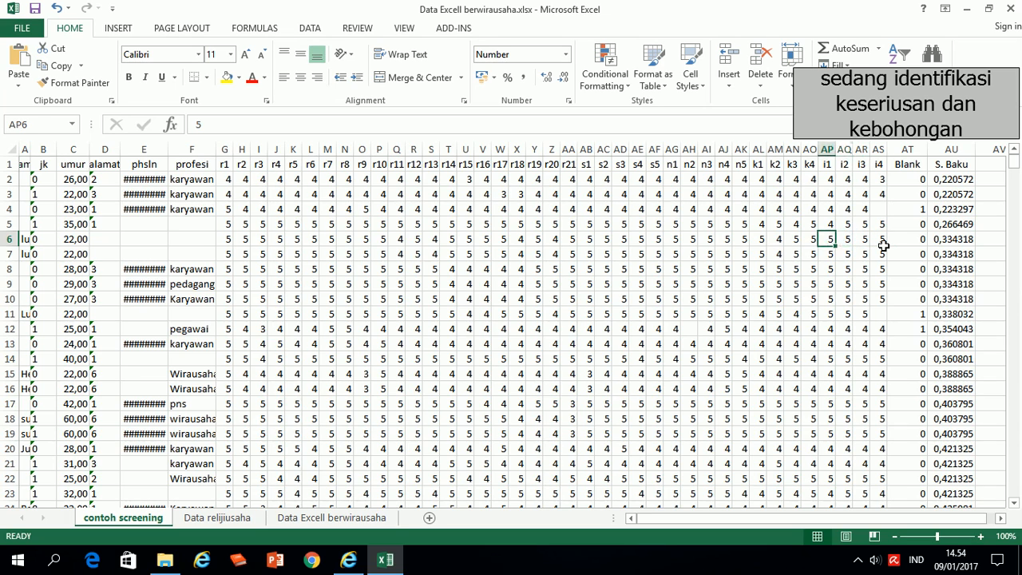
{"action": "key", "text": "Down"}
{"action": "key", "text": "Right"}
{"action": "key", "text": "Right"}
{"action": "key", "text": "Right"}
{"action": "key", "text": "Right"}
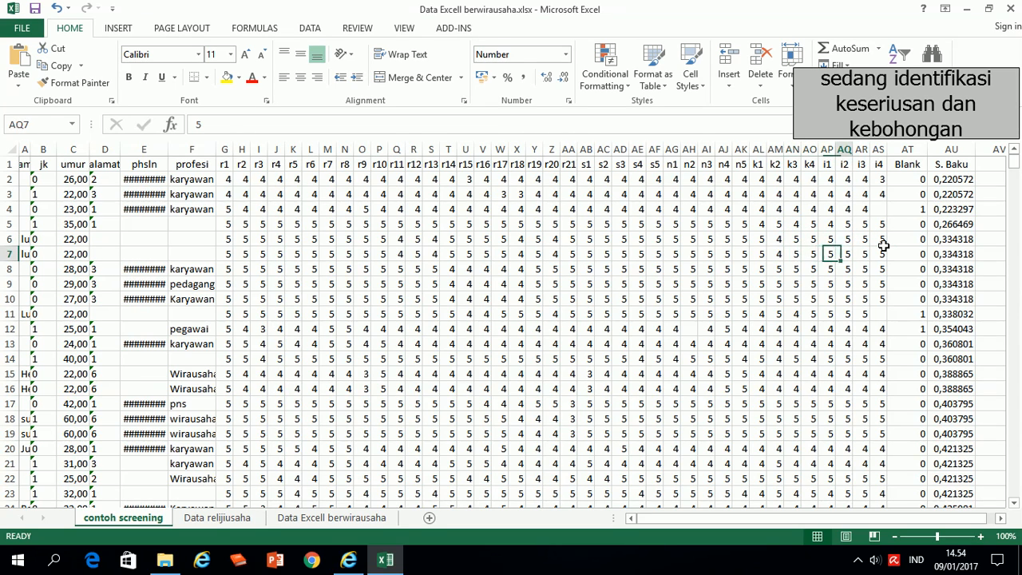
{"action": "key", "text": "Left"}
{"action": "key", "text": "Left"}
{"action": "key", "text": "Left"}
{"action": "key", "text": "Left"}
{"action": "key", "text": "Left"}
{"action": "key", "text": "Left"}
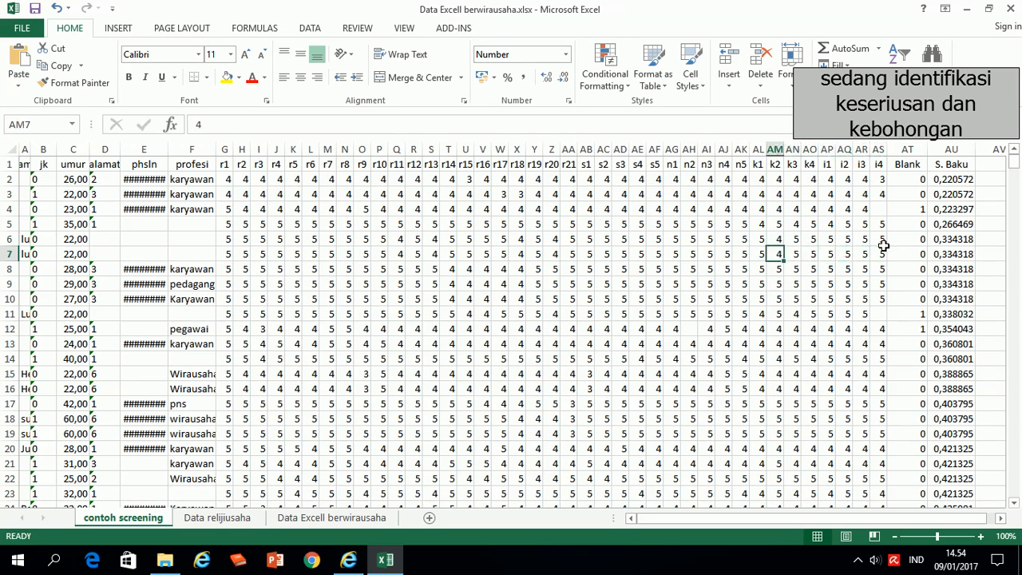
{"action": "key", "text": "Right"}
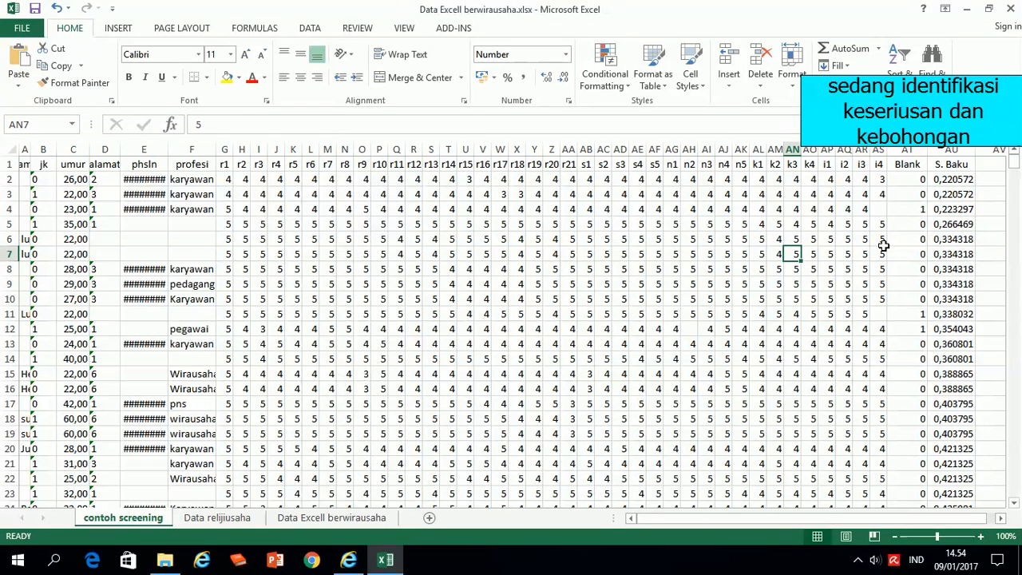
Step: Compare rows 6 and 7 on items k2, r20, r18, r13 and r11
{"action": "left_click", "coordinate": [774, 162]}
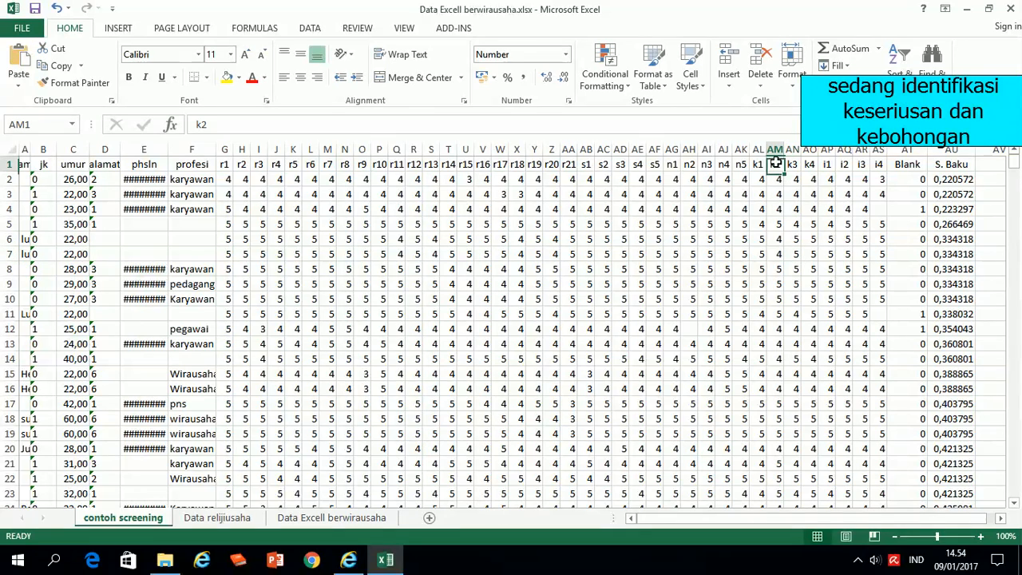
{"action": "left_click", "coordinate": [781, 254]}
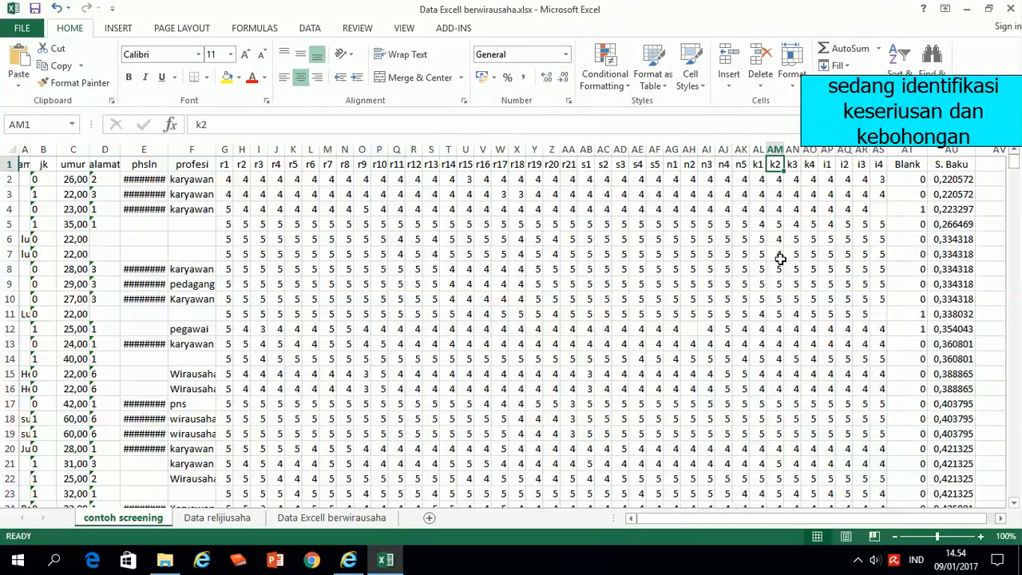
{"action": "left_click", "coordinate": [777, 240]}
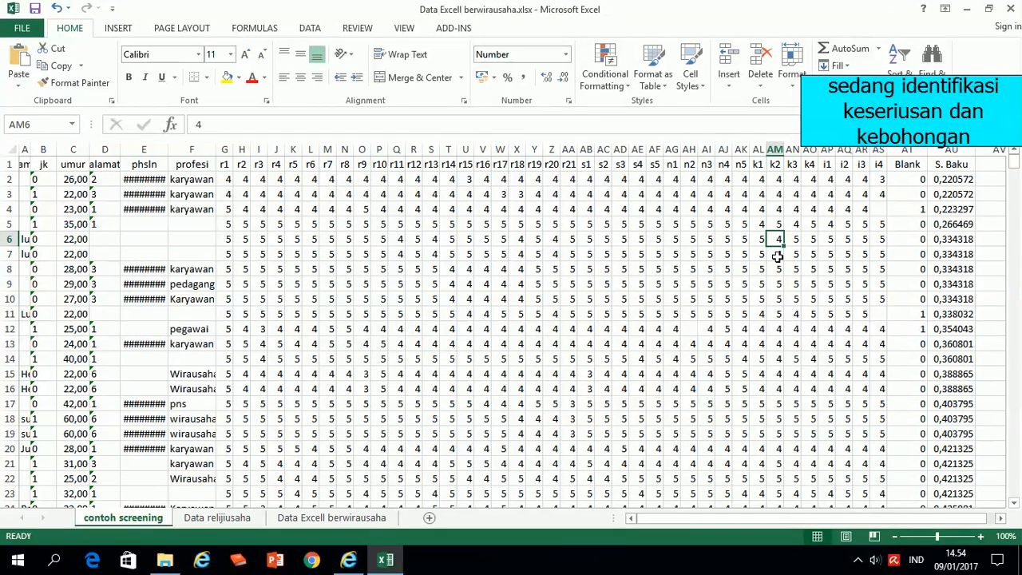
{"action": "left_click", "coordinate": [777, 254]}
{"action": "left_click", "coordinate": [778, 239]}
{"action": "left_click", "coordinate": [777, 252]}
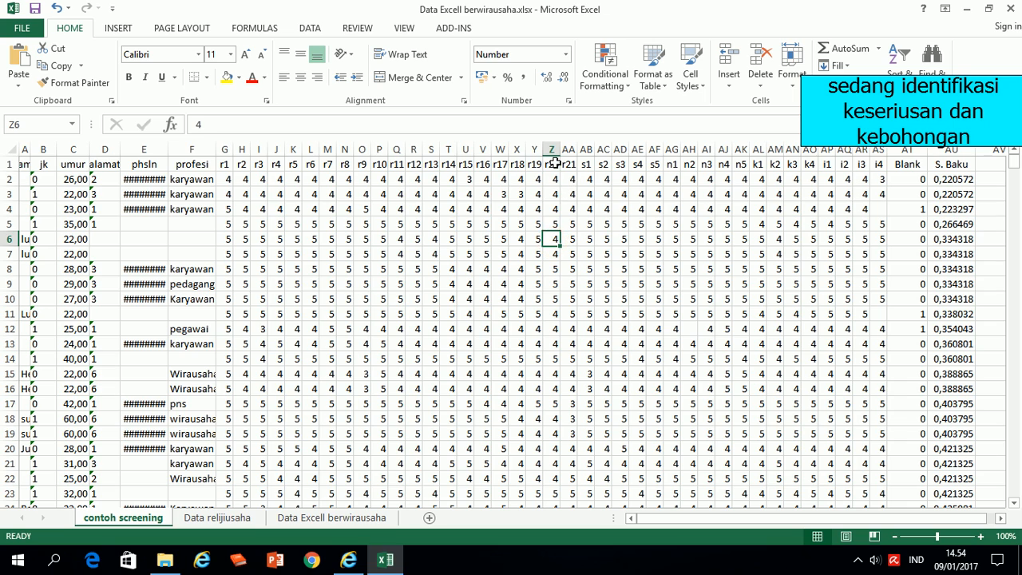
{"action": "left_click", "coordinate": [553, 163]}
{"action": "left_click", "coordinate": [558, 241]}
{"action": "left_click", "coordinate": [558, 253]}
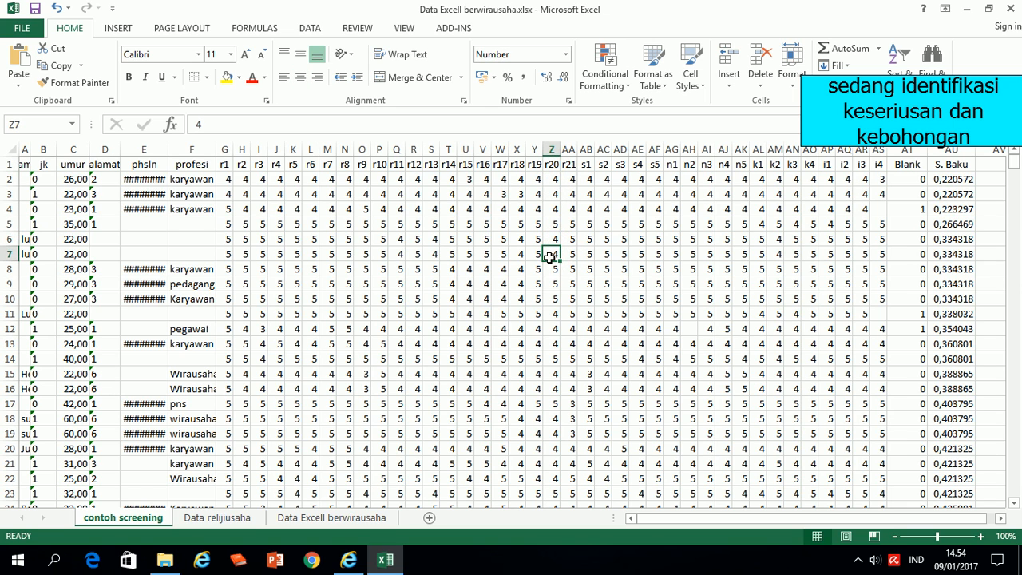
{"action": "key", "text": "Left"}
{"action": "key", "text": "Left"}
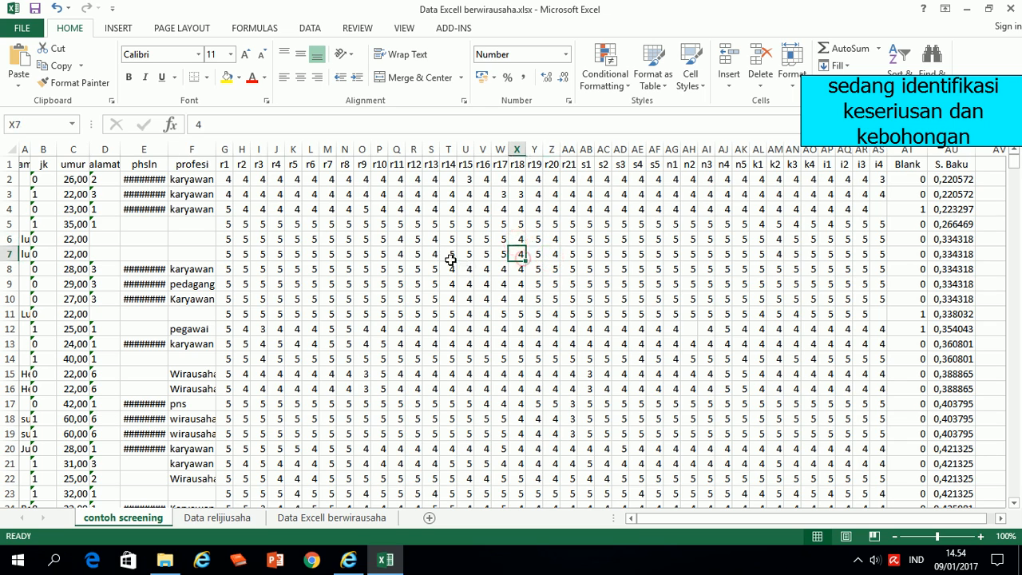
{"action": "left_click", "coordinate": [432, 251]}
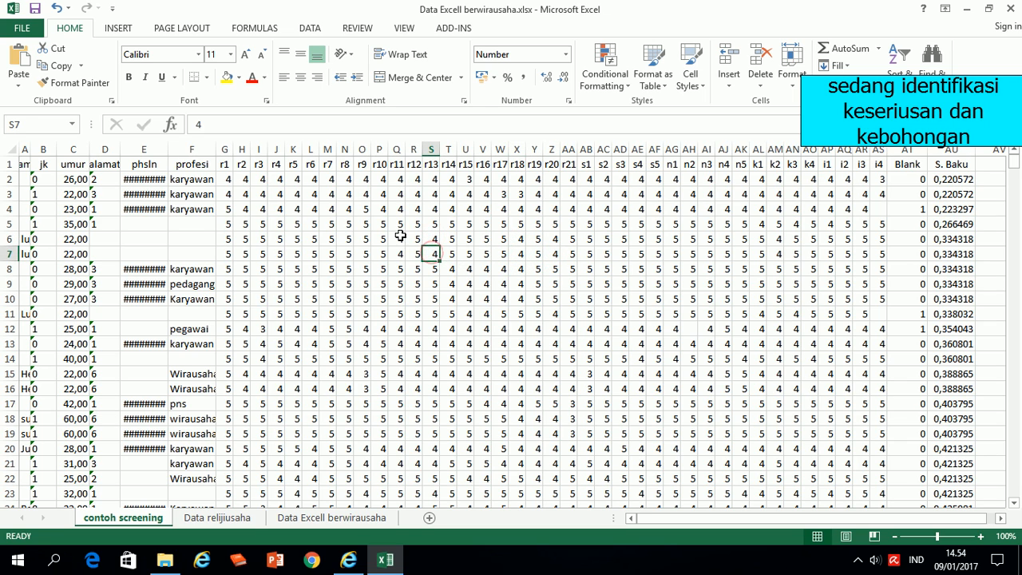
{"action": "left_click", "coordinate": [400, 237]}
{"action": "left_click", "coordinate": [399, 255]}
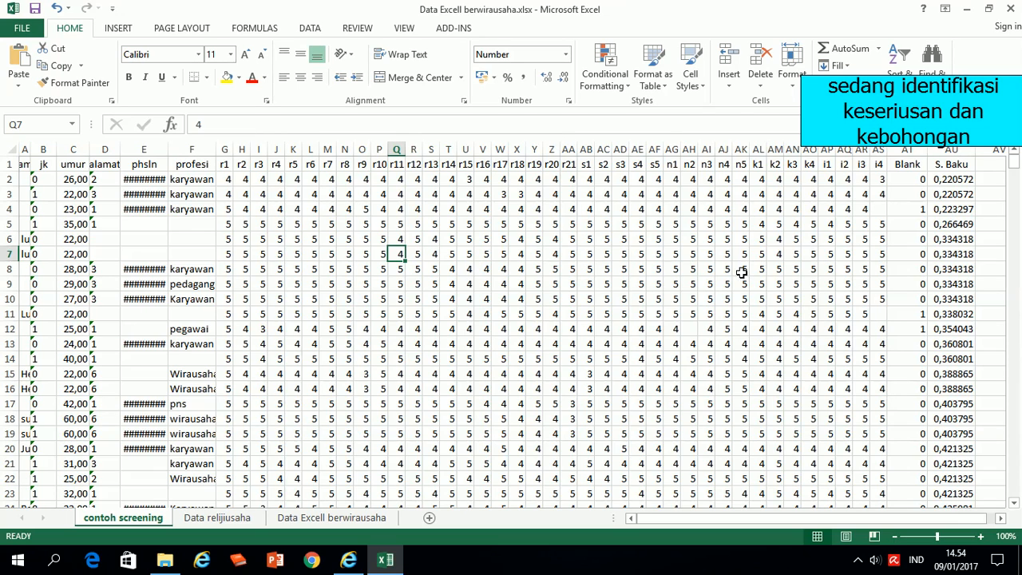
Step: Recheck row 7's answers to k2, r20, r18, r13 and r11, and compare r18 and k2 with row 6
{"action": "left_click", "coordinate": [778, 254]}
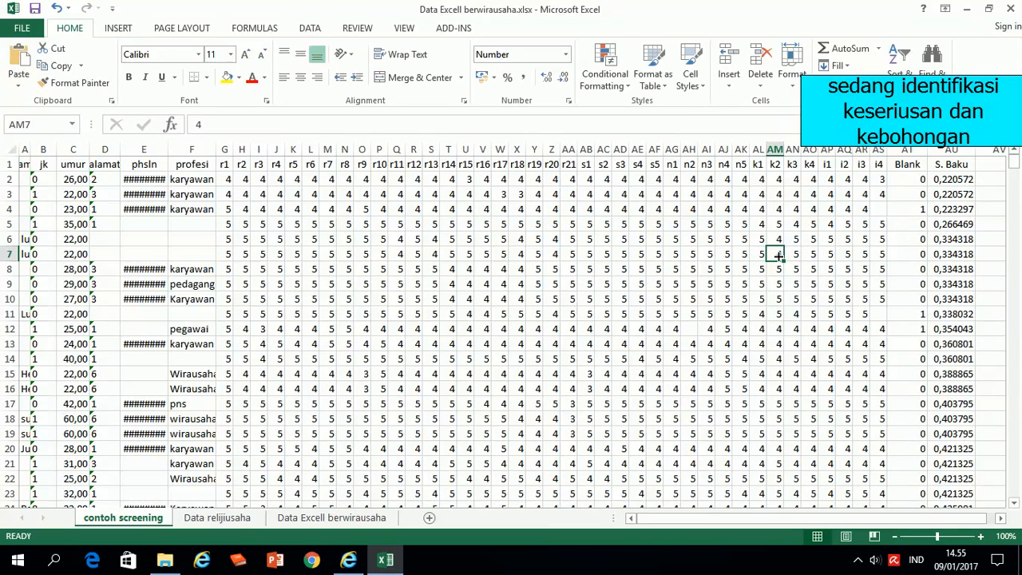
{"action": "left_click", "coordinate": [551, 254]}
{"action": "left_click", "coordinate": [516, 253]}
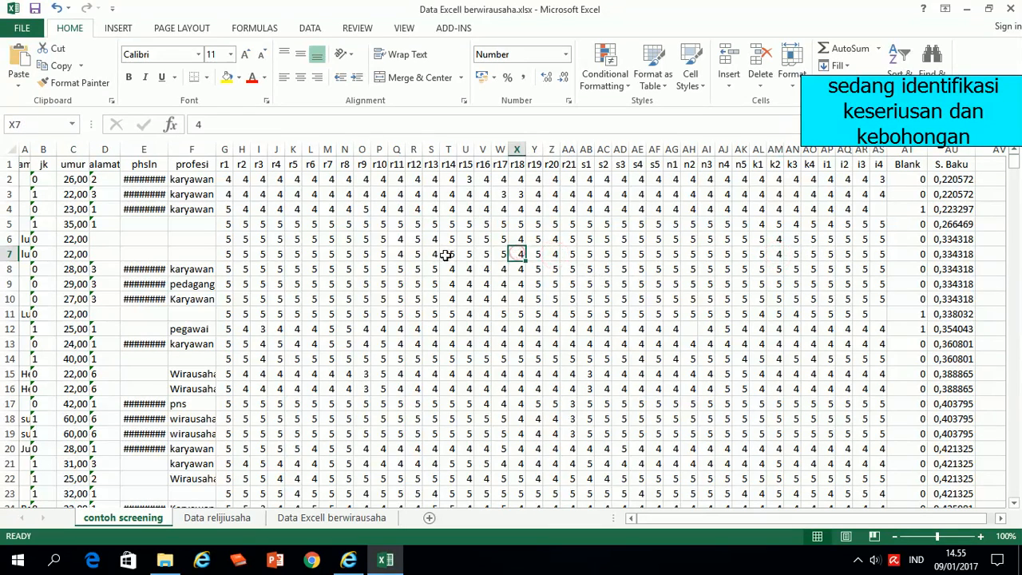
{"action": "left_click", "coordinate": [431, 254]}
{"action": "left_click", "coordinate": [399, 254]}
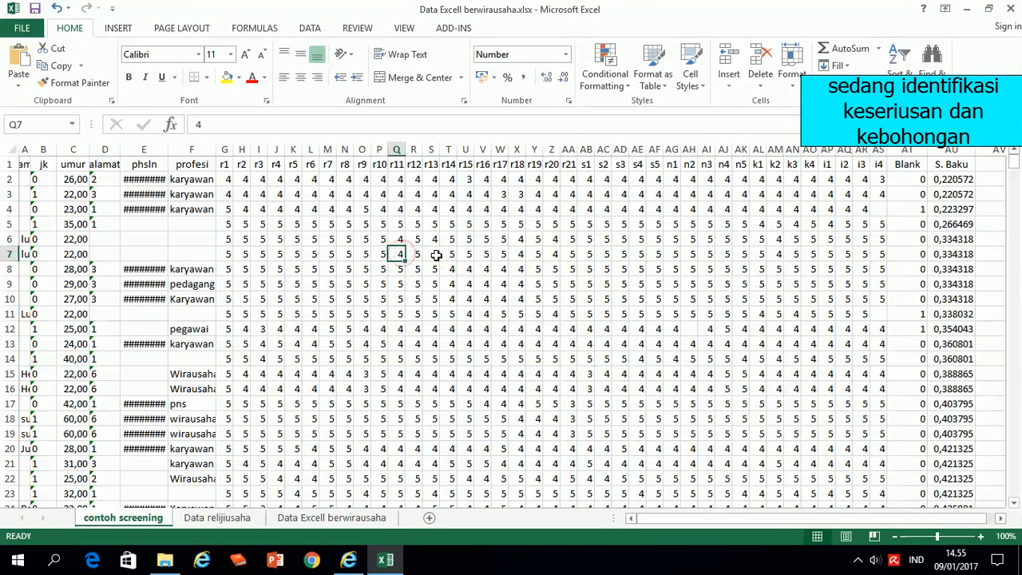
{"action": "left_click", "coordinate": [434, 253]}
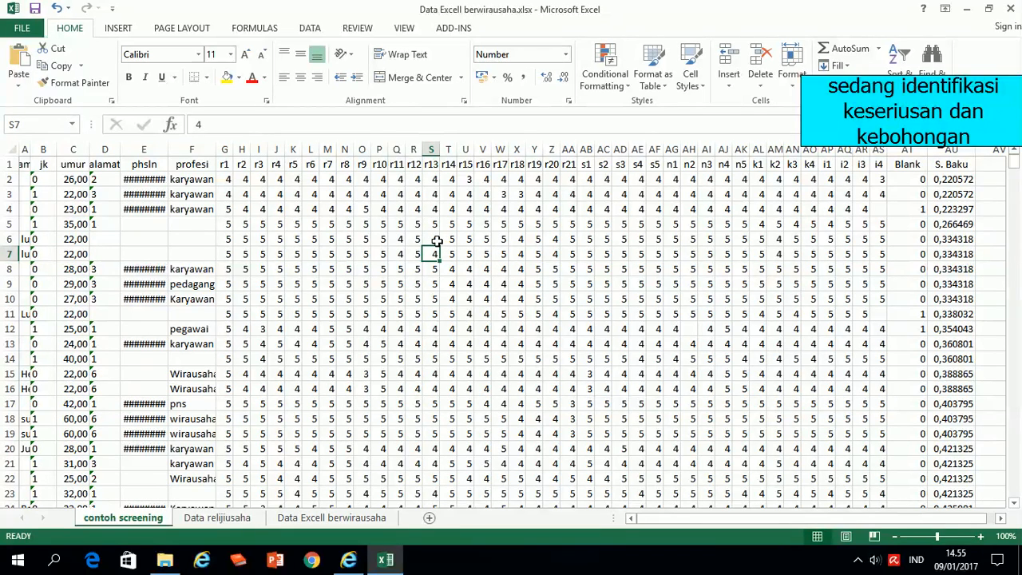
{"action": "left_click", "coordinate": [517, 239]}
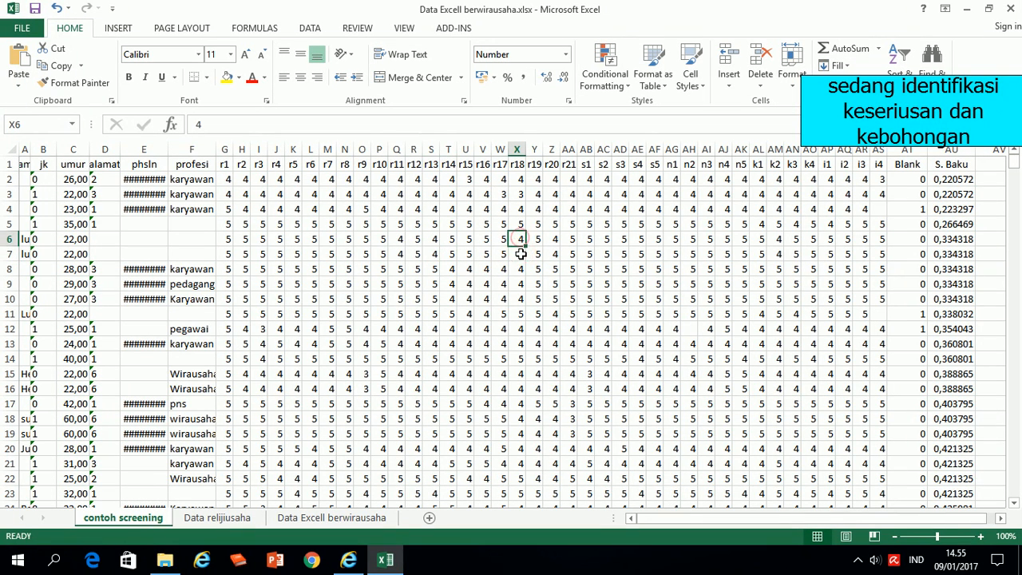
{"action": "left_click", "coordinate": [520, 253]}
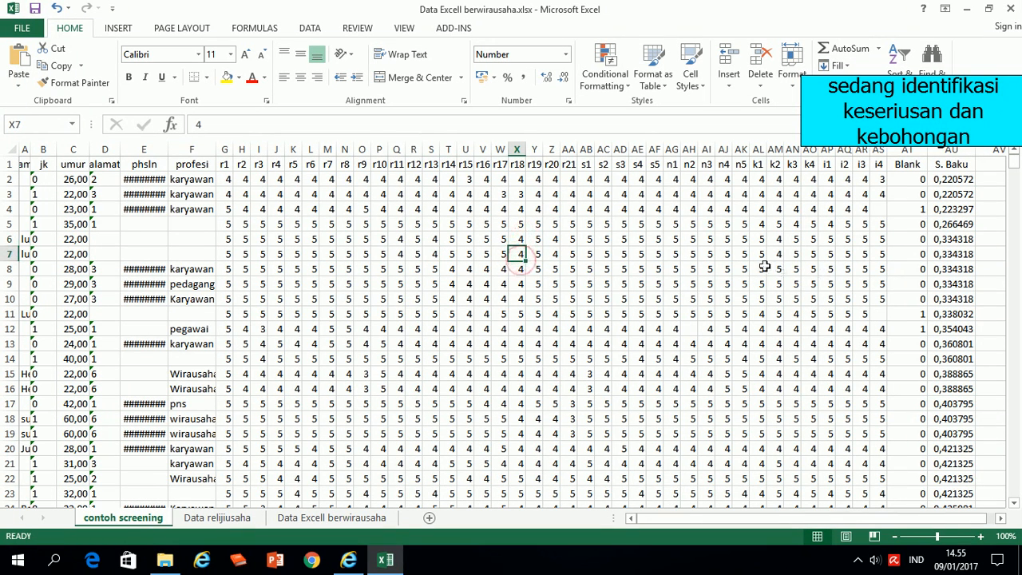
{"action": "left_click", "coordinate": [775, 238]}
{"action": "left_click", "coordinate": [778, 254]}
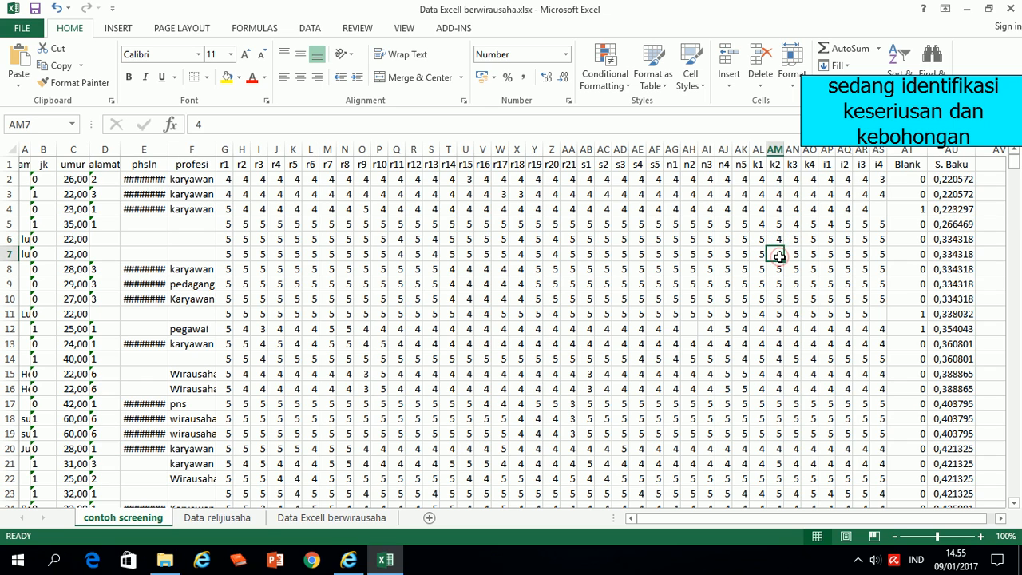
{"action": "left_click", "coordinate": [776, 238]}
{"action": "left_click", "coordinate": [775, 253]}
Step: Delete rows 6 and 7, the pair of respondents with matching answers, from the contoh screening sheet
{"action": "left_click_drag", "start_coordinate": [9, 239], "coordinate": [10, 254]}
{"action": "right_click", "coordinate": [8, 254]}
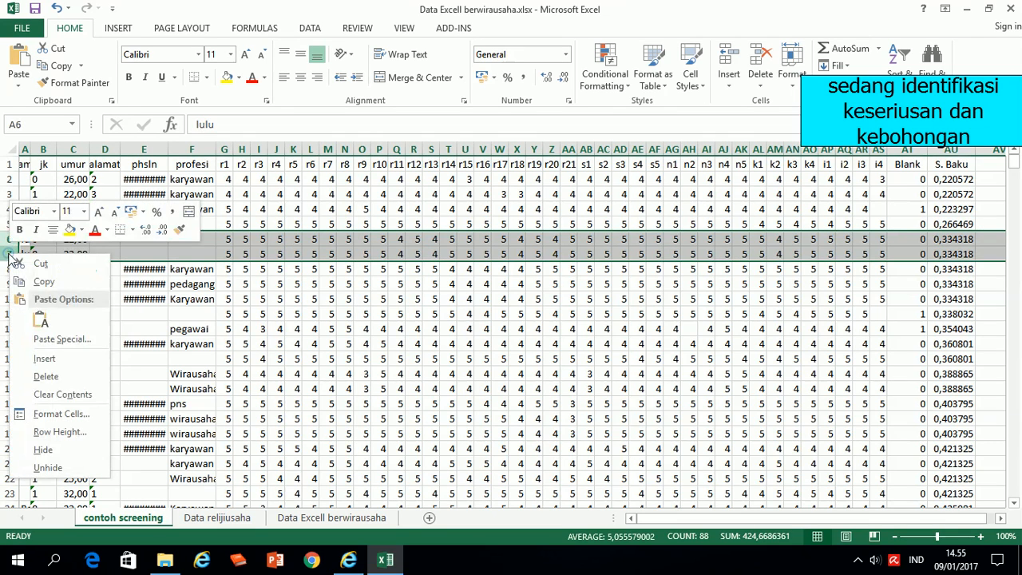
{"action": "left_click", "coordinate": [47, 376]}
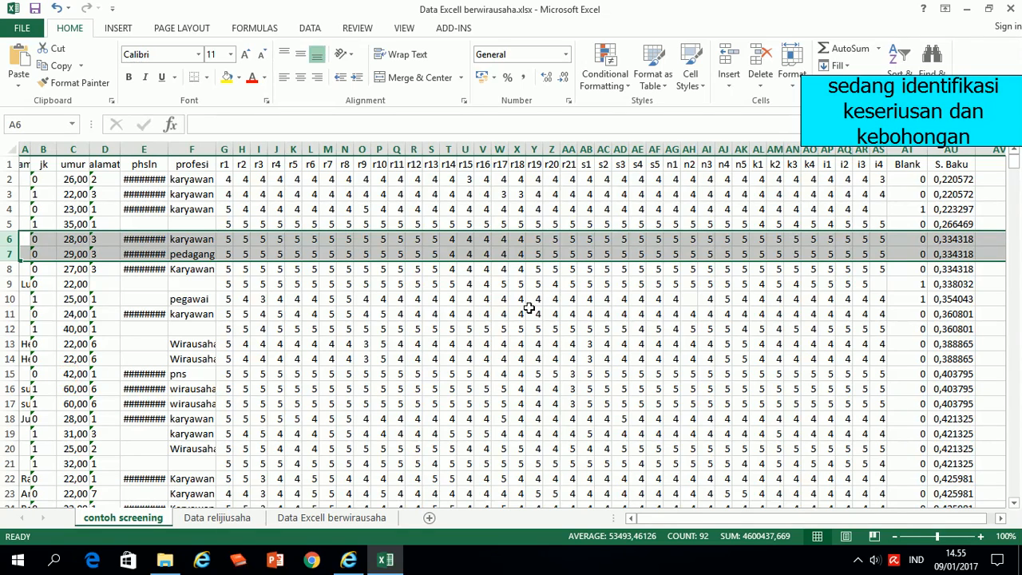
Step: Examine the S. Baku values around rows 6 to 9 and the answers of rows 6 to 8 for identical response patterns
{"action": "left_click", "coordinate": [965, 283]}
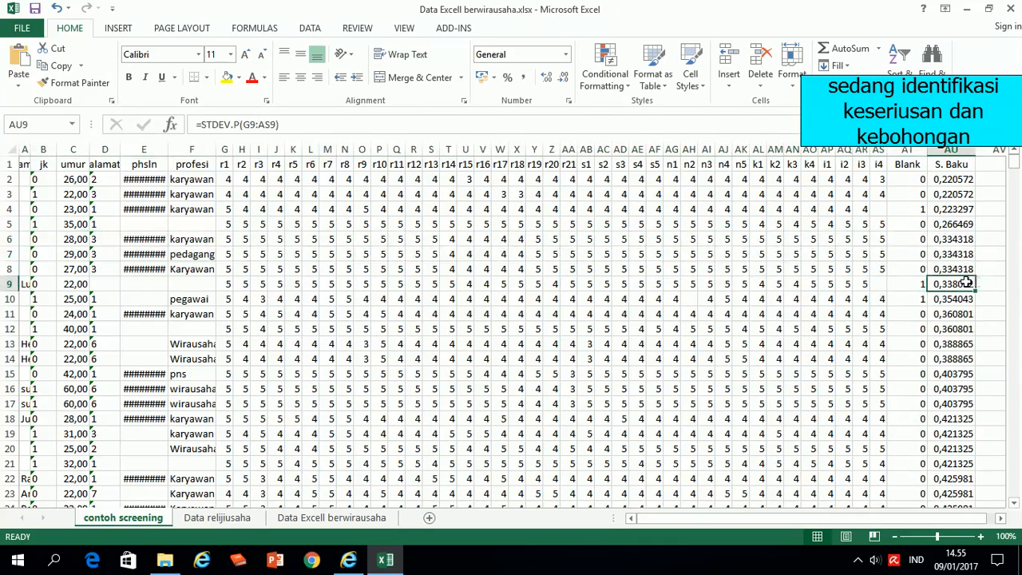
{"action": "left_click", "coordinate": [961, 256]}
{"action": "left_click", "coordinate": [957, 240]}
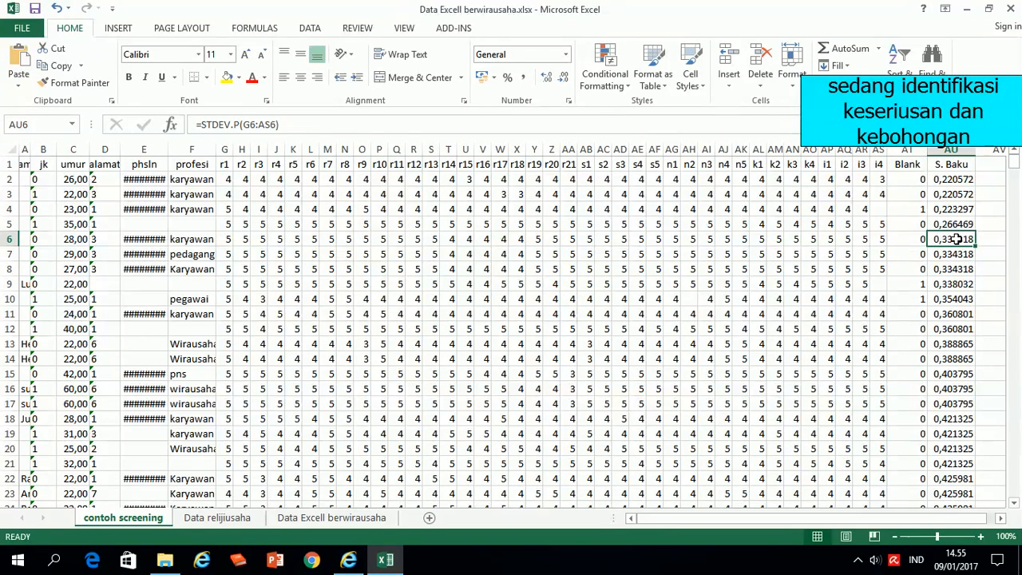
{"action": "left_click", "coordinate": [771, 258]}
{"action": "left_click", "coordinate": [659, 242]}
{"action": "left_click", "coordinate": [672, 253]}
{"action": "left_click", "coordinate": [710, 268]}
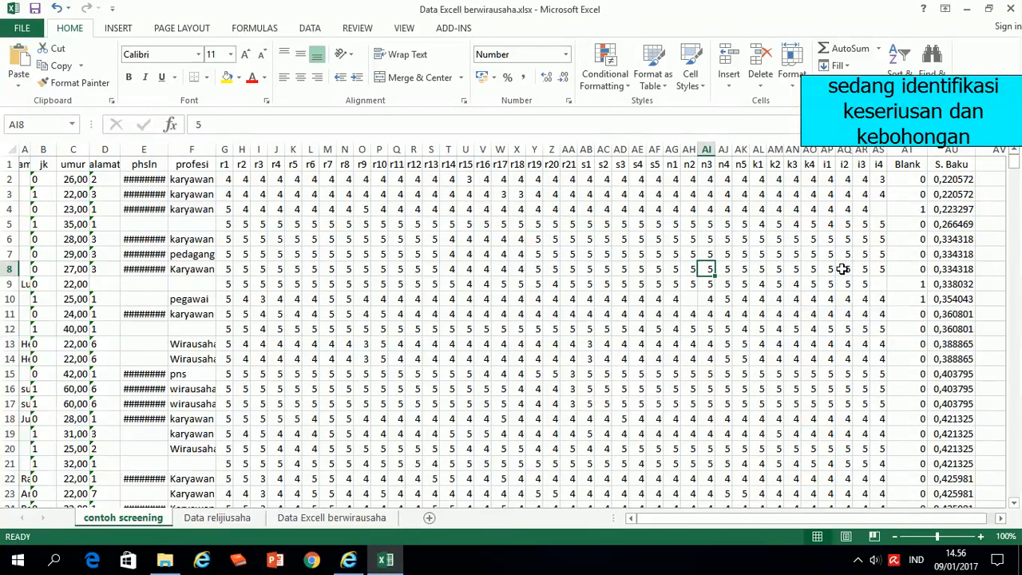
{"action": "scroll", "coordinate": [843, 269], "scroll_direction": "down", "scroll_amount": 6}
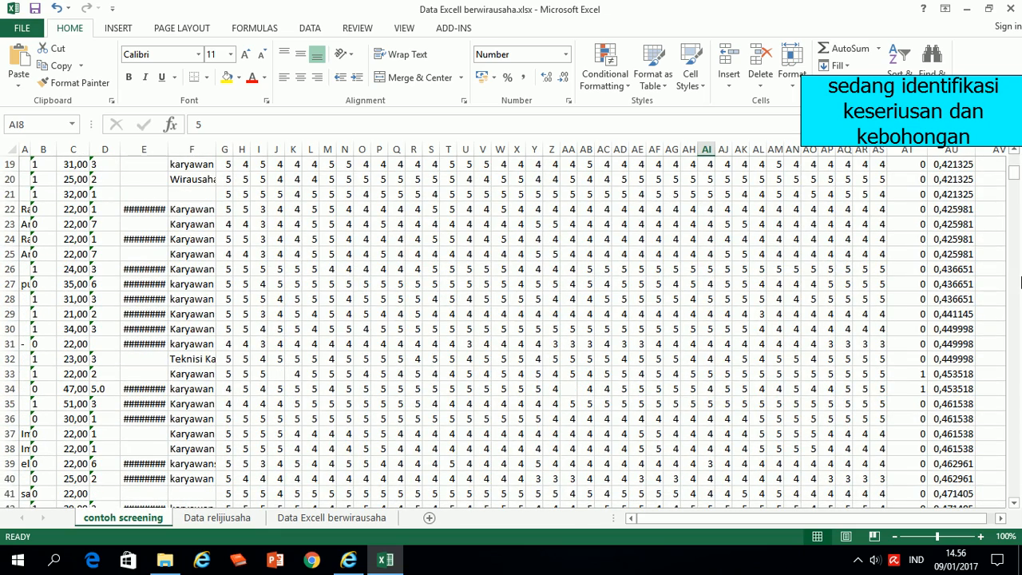
{"action": "scroll", "coordinate": [905, 289], "scroll_direction": "up", "scroll_amount": 6}
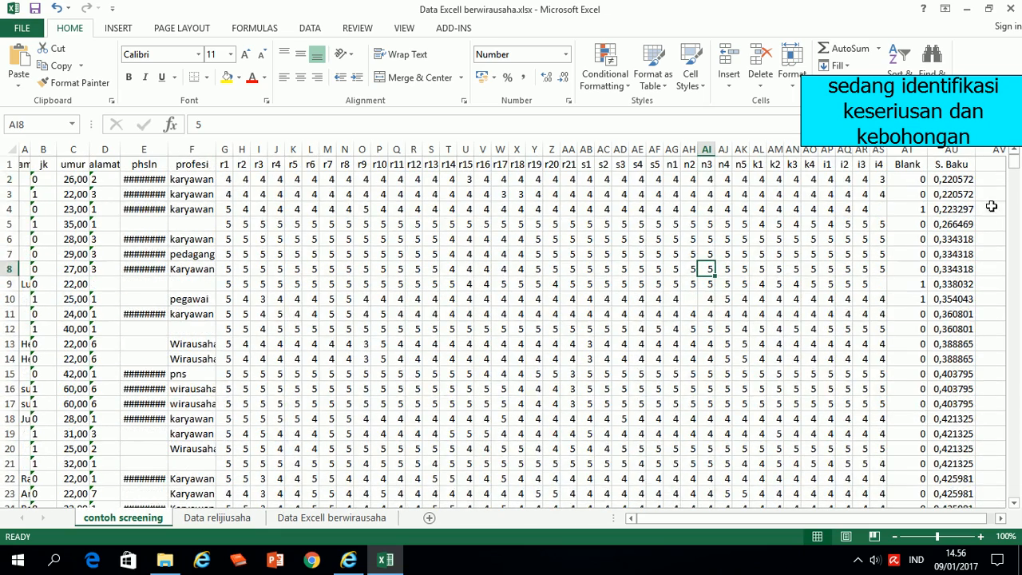
Step: Refill the S. Baku formula down from AU2 and sort the data by it from smallest to largest, expanding the selection
{"action": "left_click", "coordinate": [961, 181]}
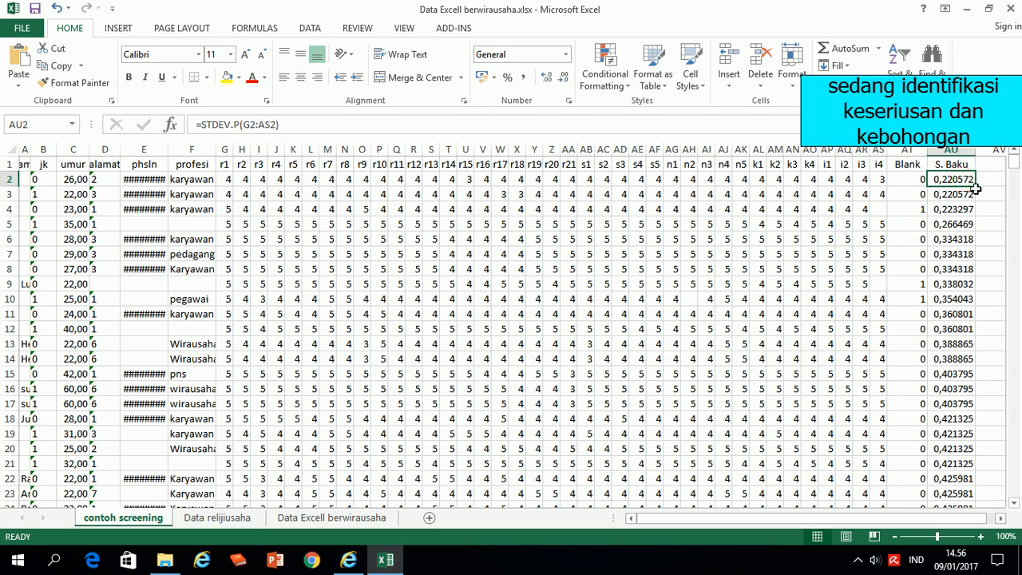
{"action": "double_click", "coordinate": [975, 185]}
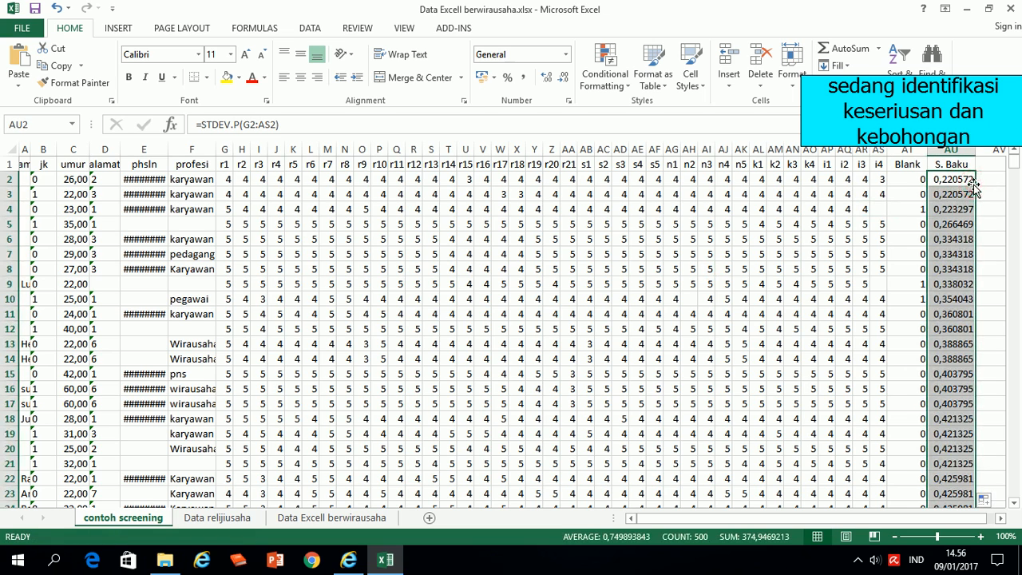
{"action": "right_click", "coordinate": [955, 183]}
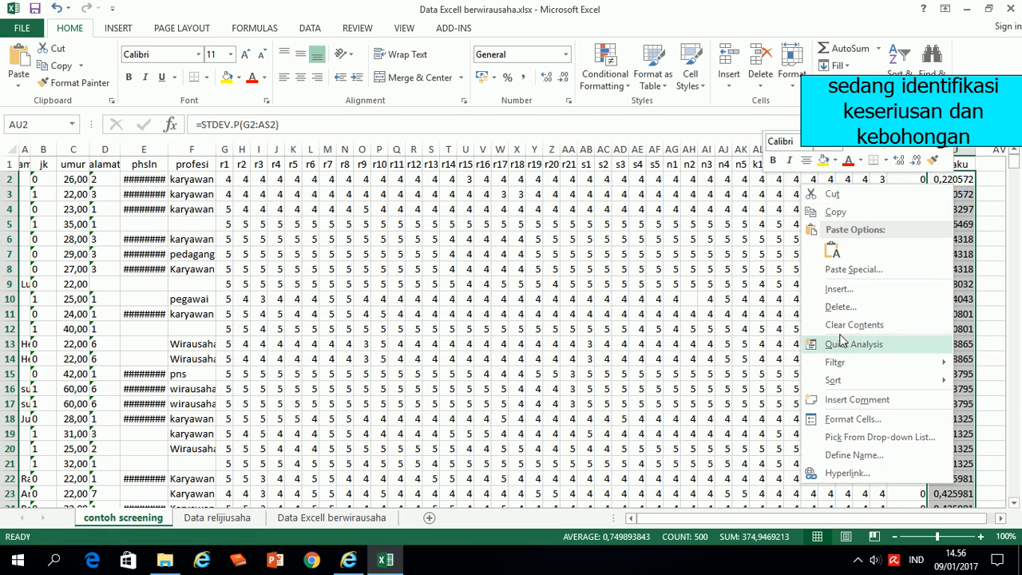
{"action": "mouse_move", "coordinate": [832, 386]}
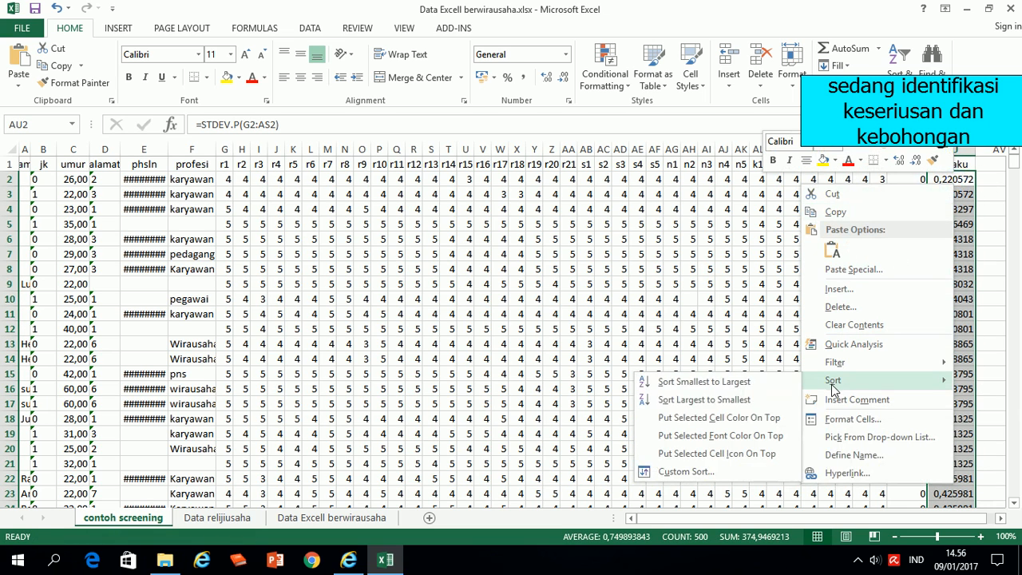
{"action": "left_click", "coordinate": [717, 385]}
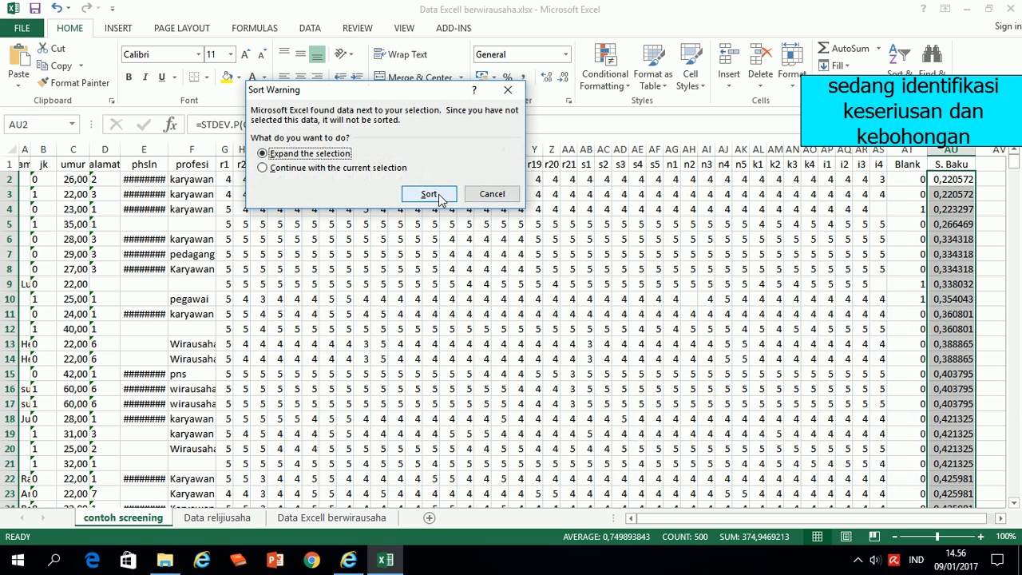
{"action": "left_click", "coordinate": [428, 194]}
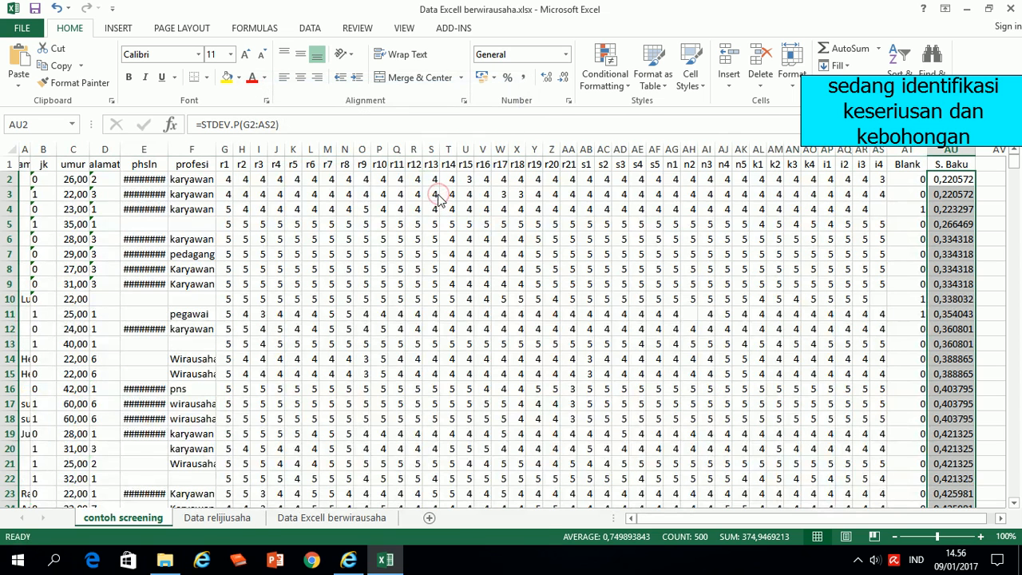
Step: Compare the answers of rows 12 and 13 at scattered items between s2 and i4
{"action": "left_click", "coordinate": [757, 289]}
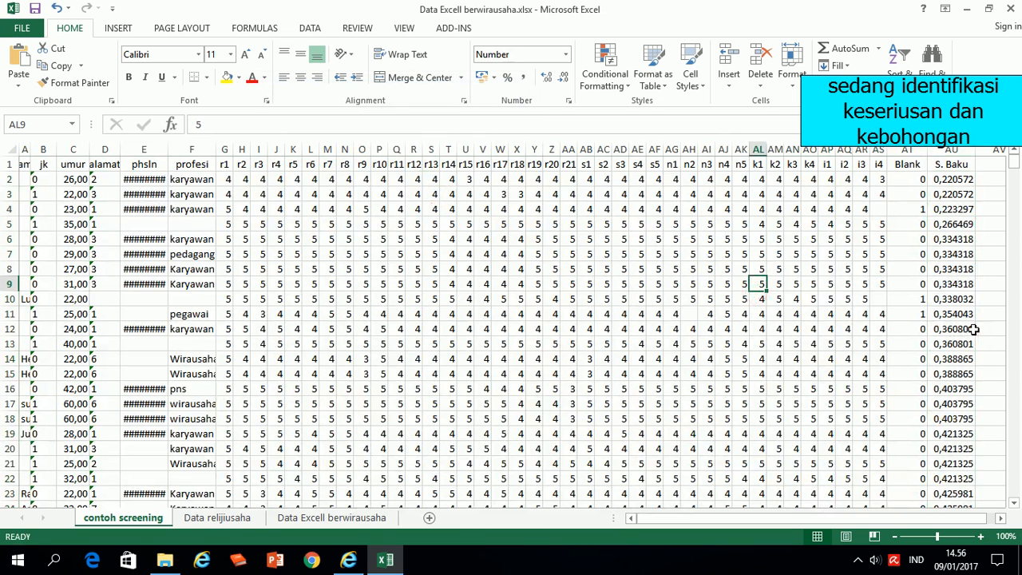
{"action": "left_click", "coordinate": [966, 327]}
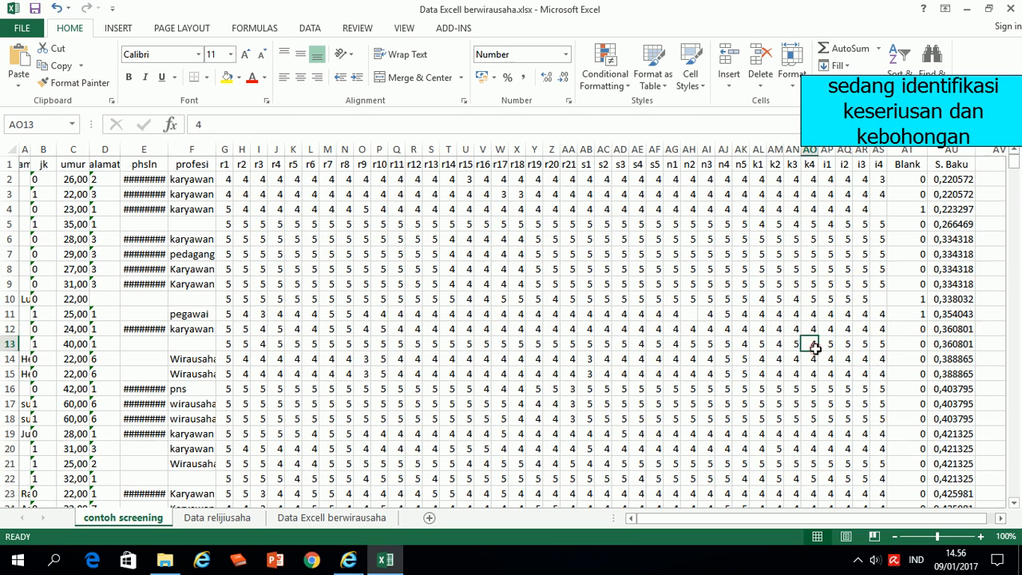
{"action": "left_click", "coordinate": [862, 330]}
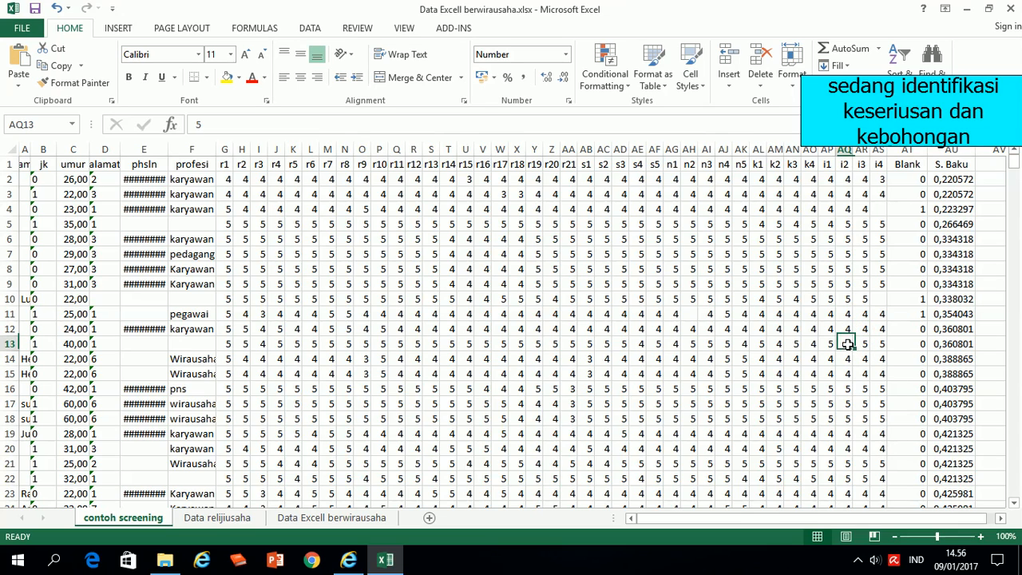
{"action": "left_click", "coordinate": [794, 329]}
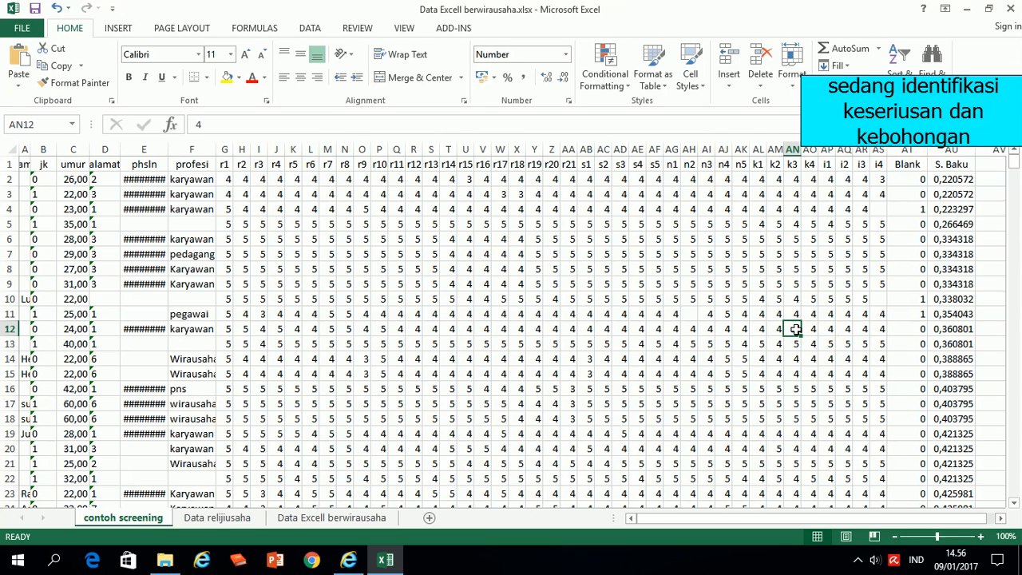
{"action": "left_click", "coordinate": [724, 343]}
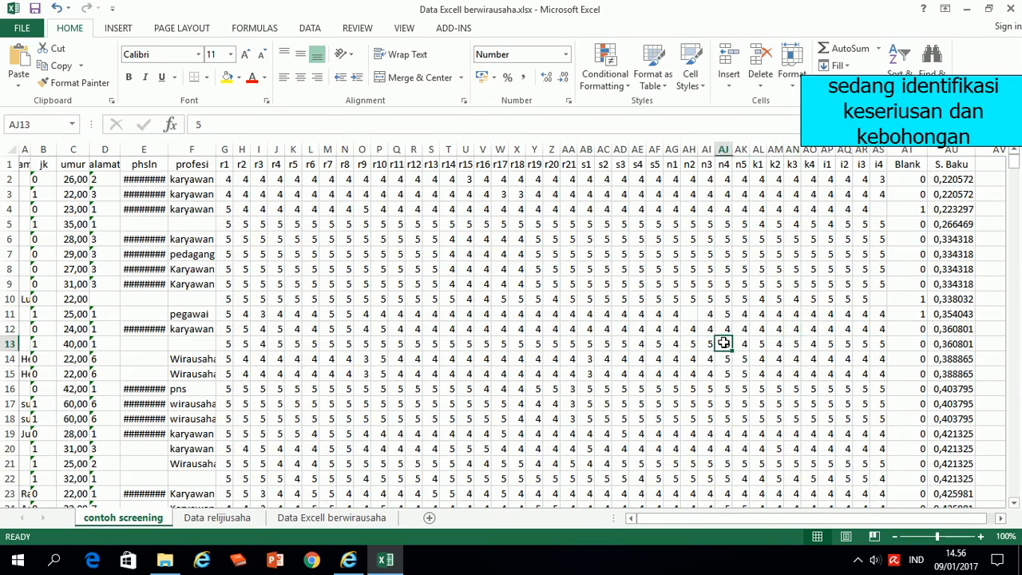
{"action": "left_click", "coordinate": [675, 330]}
{"action": "left_click", "coordinate": [605, 344]}
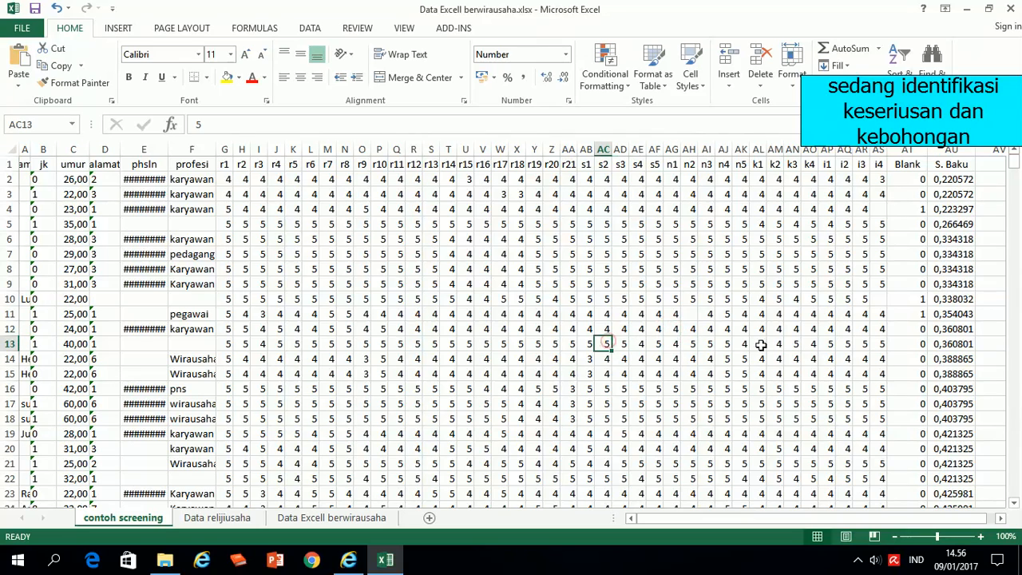
{"action": "left_click", "coordinate": [875, 343]}
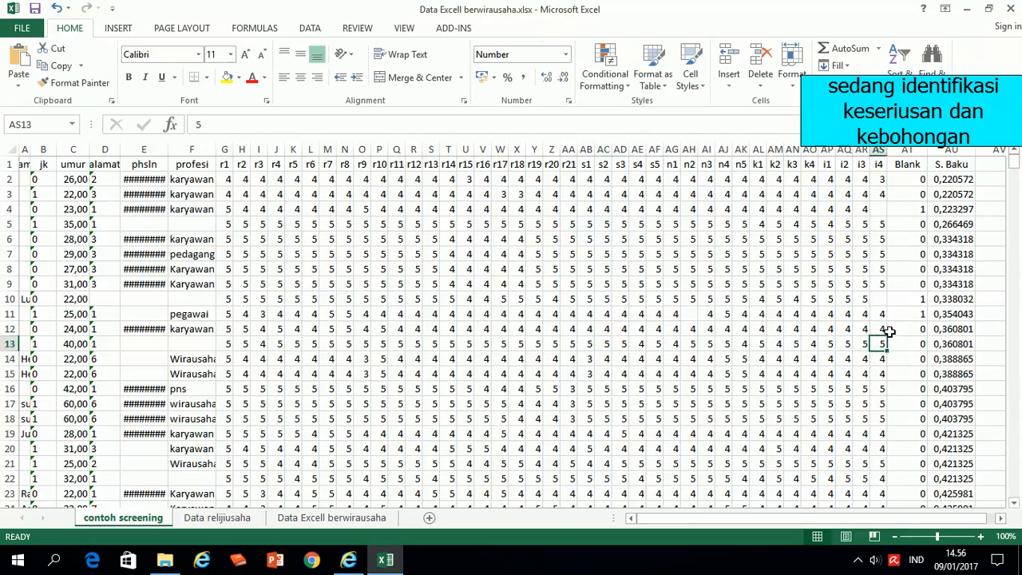
Step: Compare the S. Baku standard deviation formulas and values of rows 12 and 13
{"action": "left_click", "coordinate": [958, 329]}
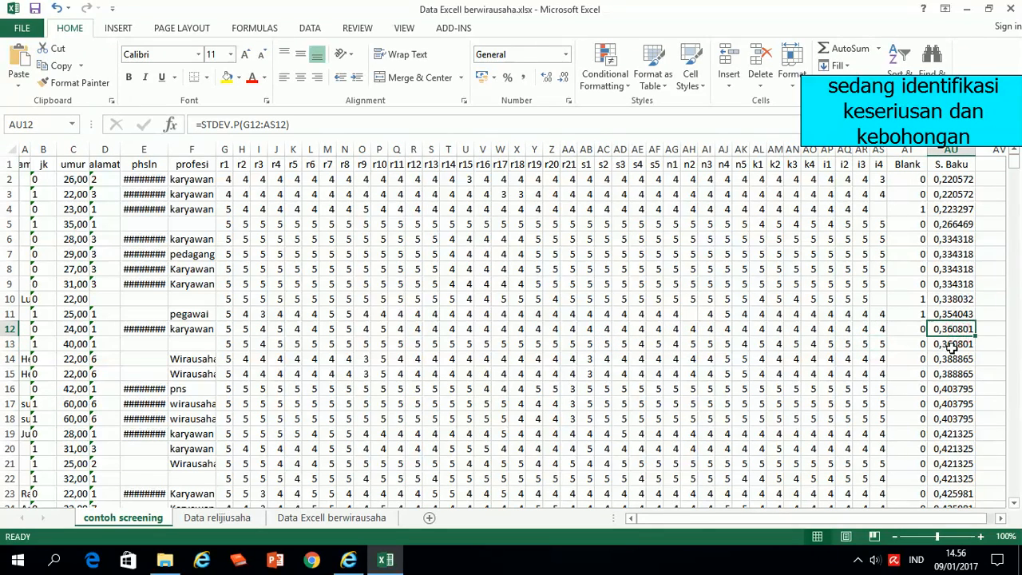
{"action": "left_click", "coordinate": [955, 346]}
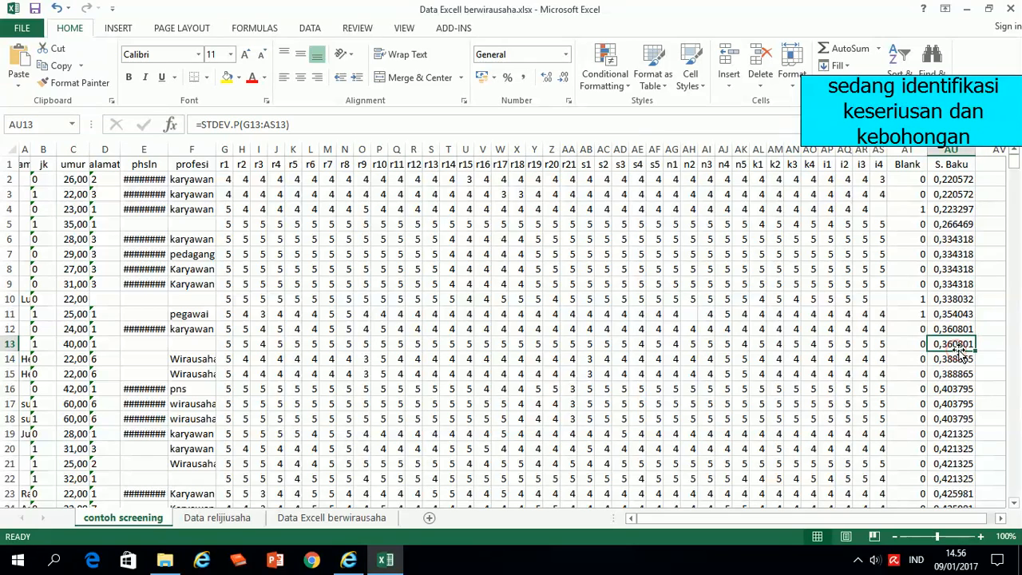
{"action": "left_click", "coordinate": [962, 330]}
{"action": "left_click", "coordinate": [963, 344]}
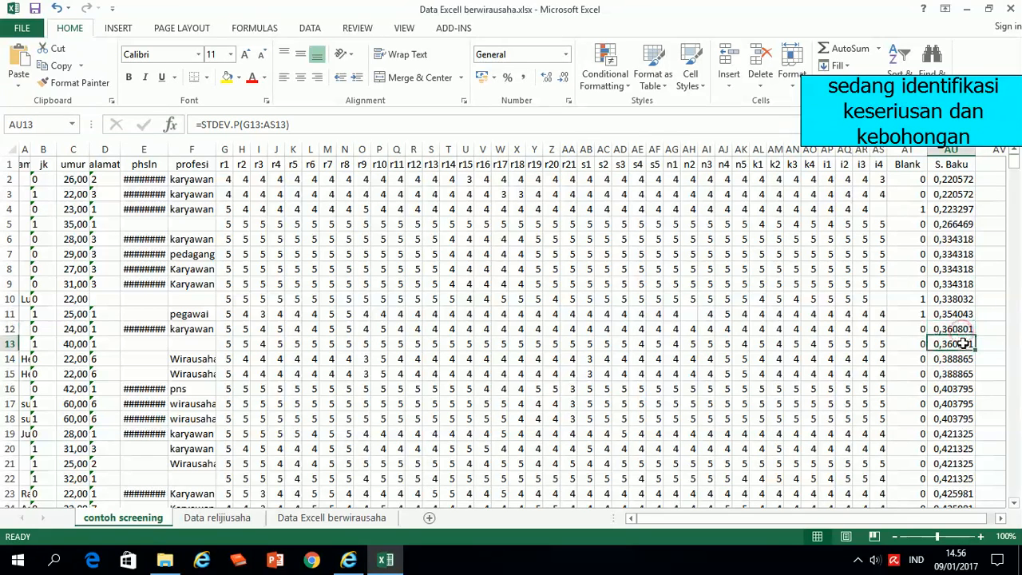
{"action": "left_click", "coordinate": [963, 329]}
{"action": "left_click", "coordinate": [964, 343]}
{"action": "left_click", "coordinate": [963, 329]}
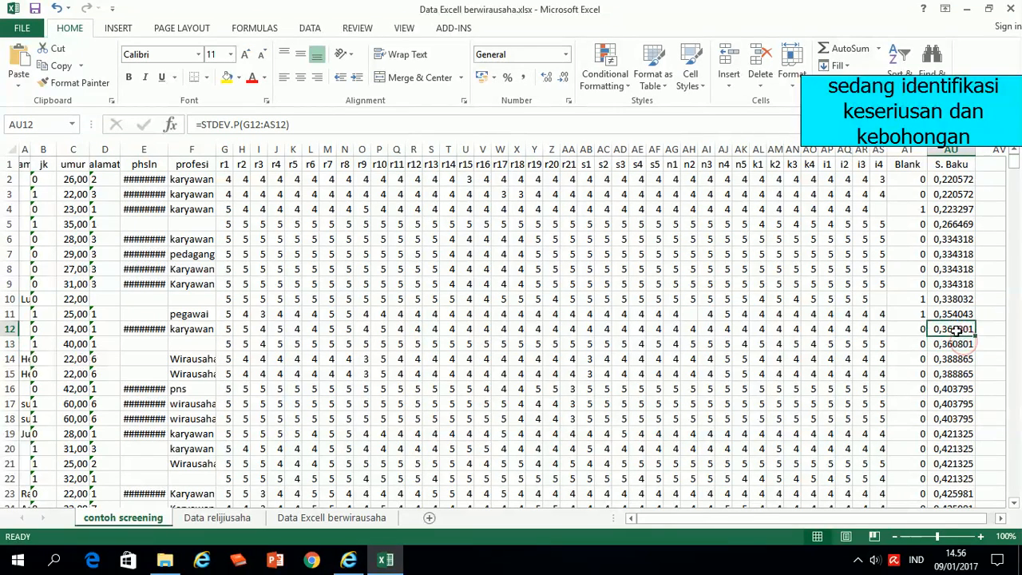
Step: Compare the answers of rows 12 and 13 item by item from i4 back to k4
{"action": "left_click", "coordinate": [912, 329]}
{"action": "left_click", "coordinate": [881, 330]}
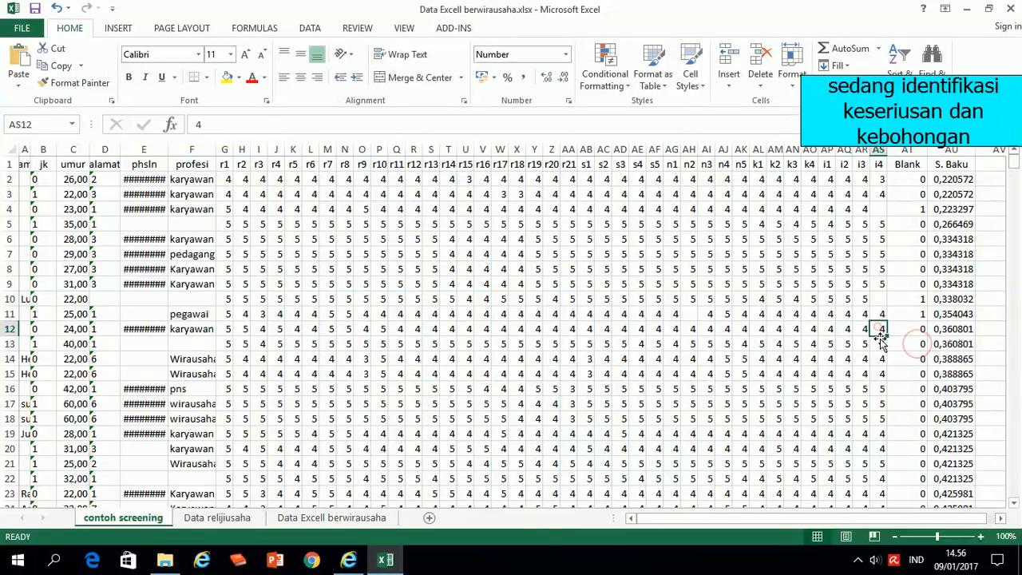
{"action": "left_click", "coordinate": [864, 328]}
{"action": "left_click", "coordinate": [859, 344]}
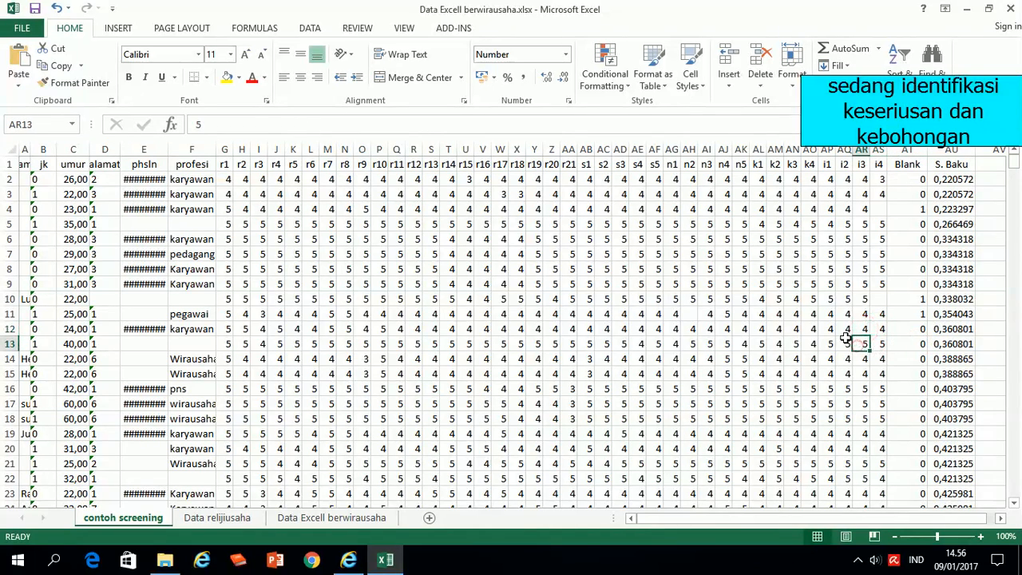
{"action": "left_click", "coordinate": [844, 330]}
{"action": "left_click", "coordinate": [842, 343]}
{"action": "left_click", "coordinate": [830, 330]}
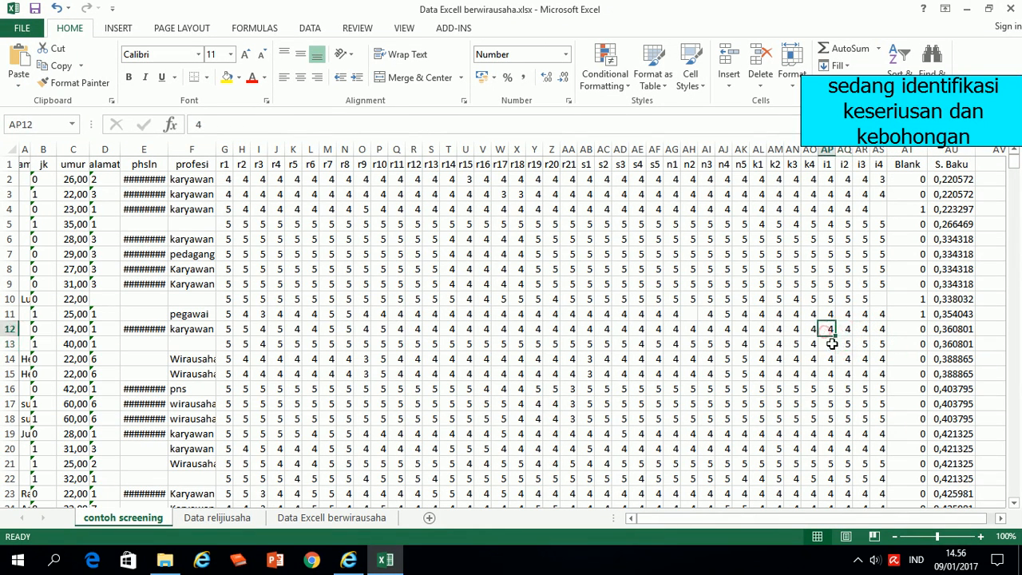
{"action": "left_click", "coordinate": [828, 343]}
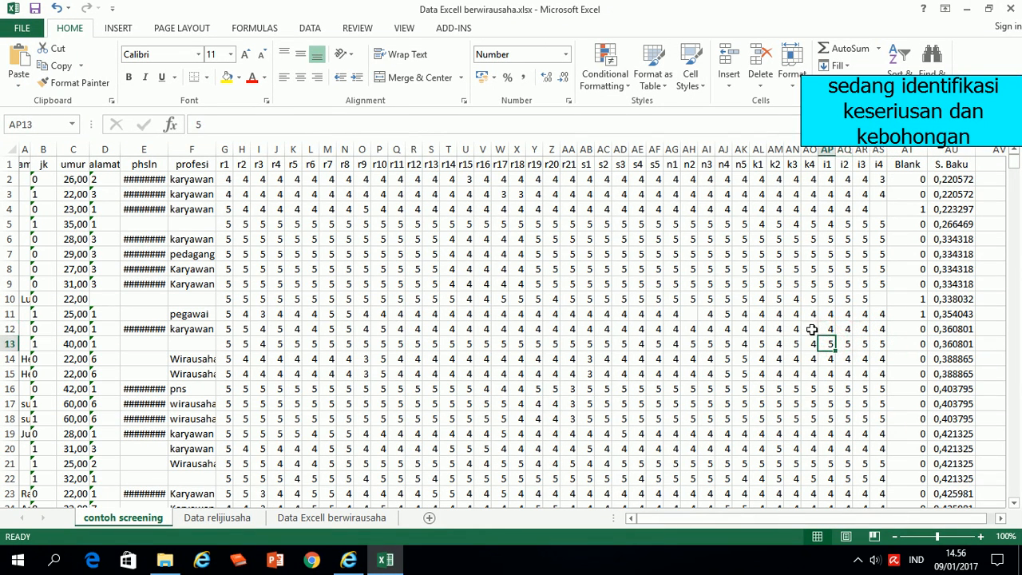
{"action": "left_click", "coordinate": [812, 330]}
{"action": "left_click", "coordinate": [808, 343]}
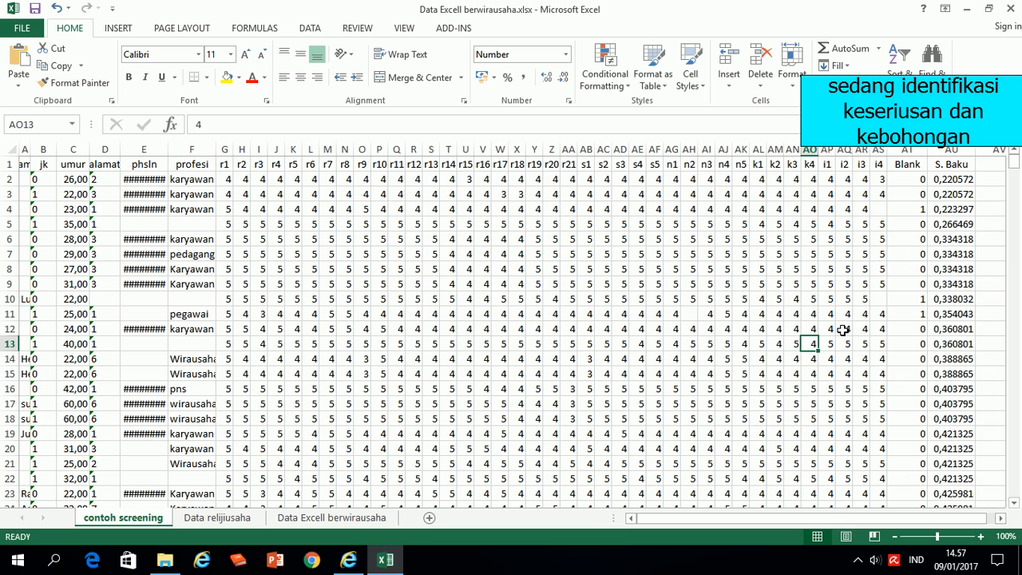
Step: Check row 12's answer to n3 and recheck the S. Baku values of rows 12 and 13
{"action": "left_click", "coordinate": [699, 328]}
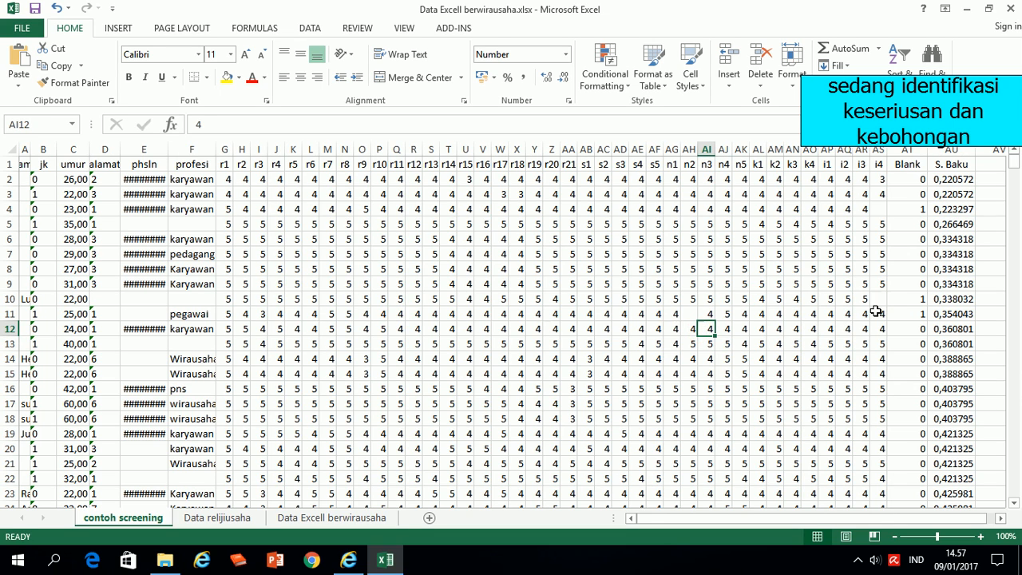
{"action": "left_click", "coordinate": [954, 345]}
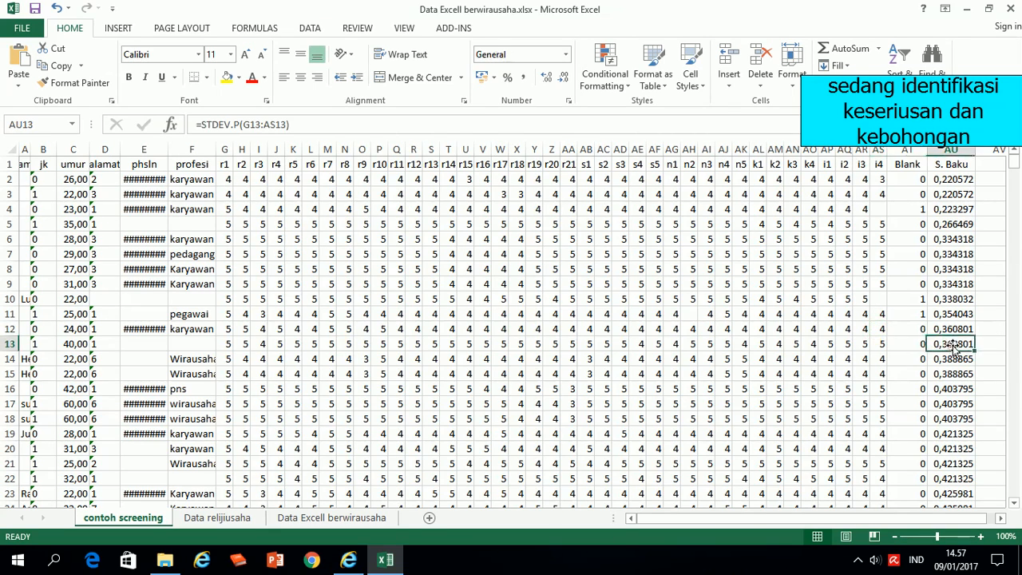
{"action": "left_click", "coordinate": [949, 328]}
{"action": "left_click", "coordinate": [951, 345]}
{"action": "left_click", "coordinate": [953, 328]}
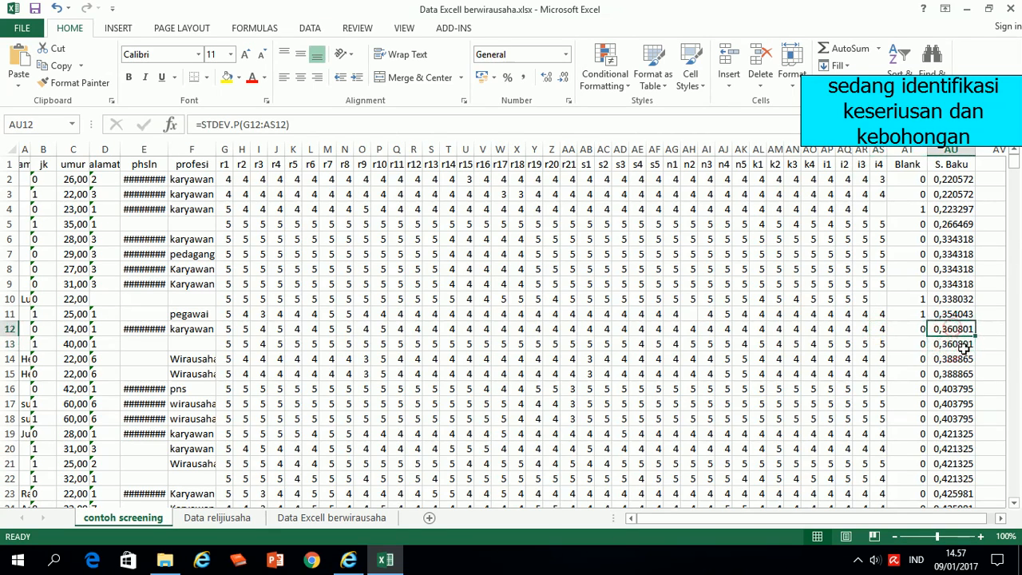
Step: Compare the answers of rows 12 and 13 at selected items from i4 back to s3
{"action": "left_click", "coordinate": [882, 328]}
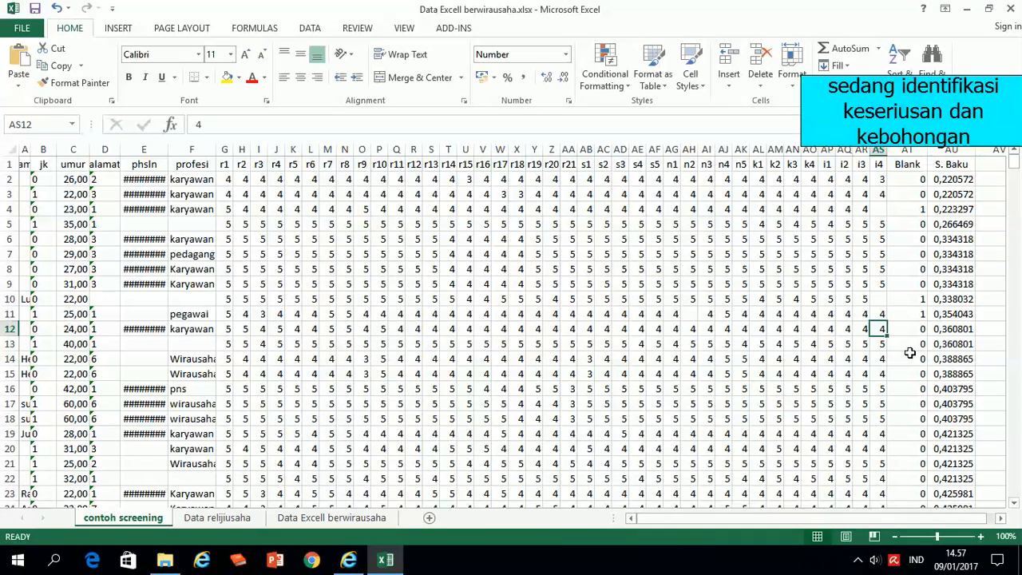
{"action": "left_click", "coordinate": [879, 346]}
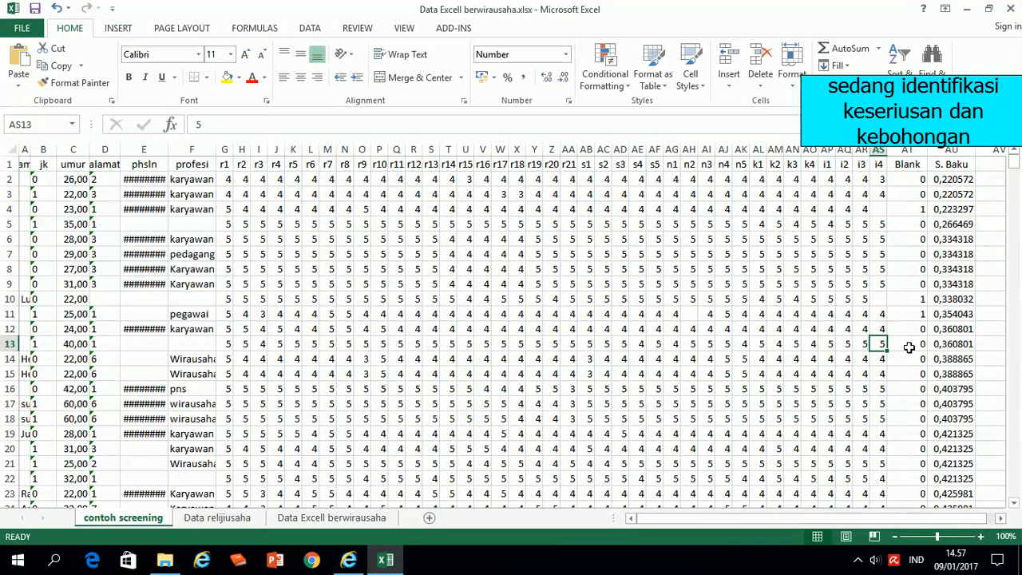
{"action": "left_click", "coordinate": [844, 344]}
{"action": "left_click", "coordinate": [827, 344]}
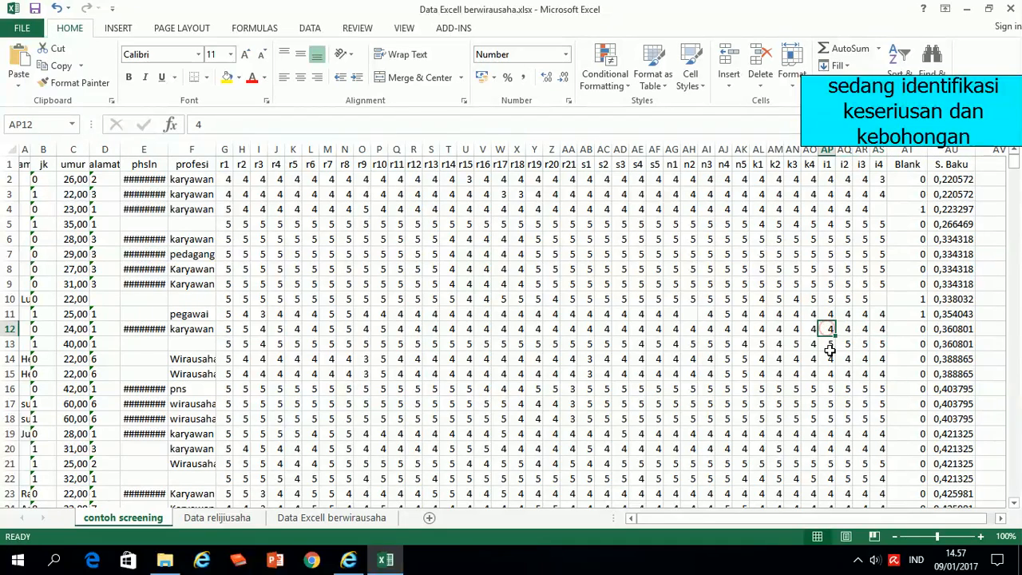
{"action": "left_click", "coordinate": [811, 331]}
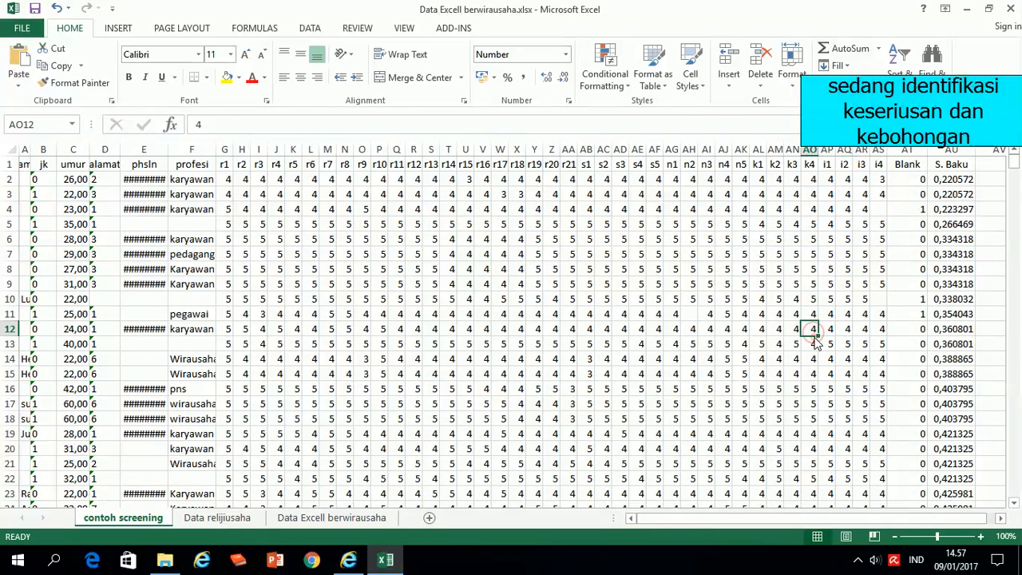
{"action": "left_click", "coordinate": [795, 330]}
{"action": "left_click", "coordinate": [793, 342]}
{"action": "left_click", "coordinate": [758, 329]}
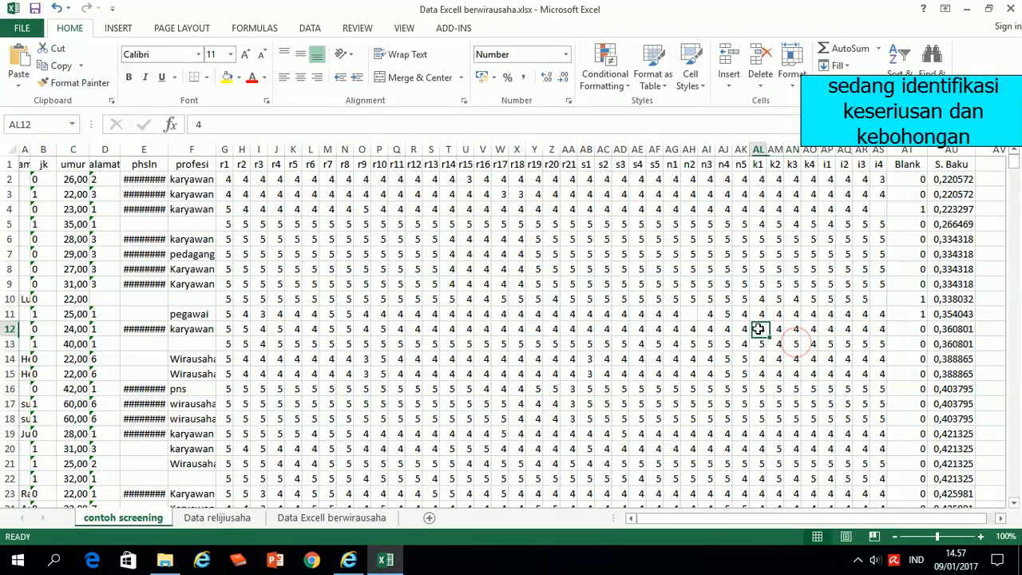
{"action": "left_click", "coordinate": [761, 342]}
{"action": "left_click", "coordinate": [725, 329]}
{"action": "left_click", "coordinate": [725, 344]}
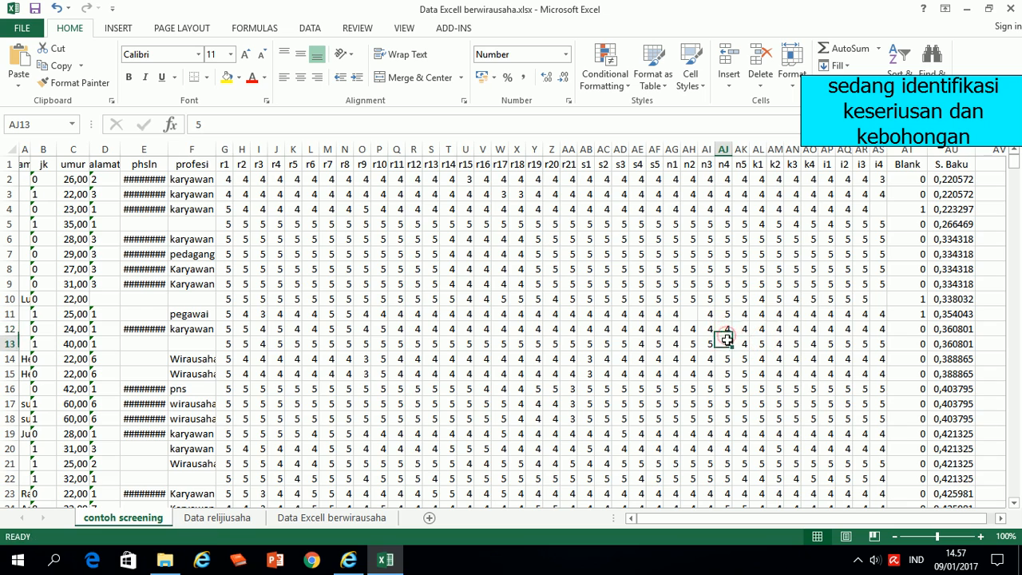
{"action": "left_click", "coordinate": [618, 343]}
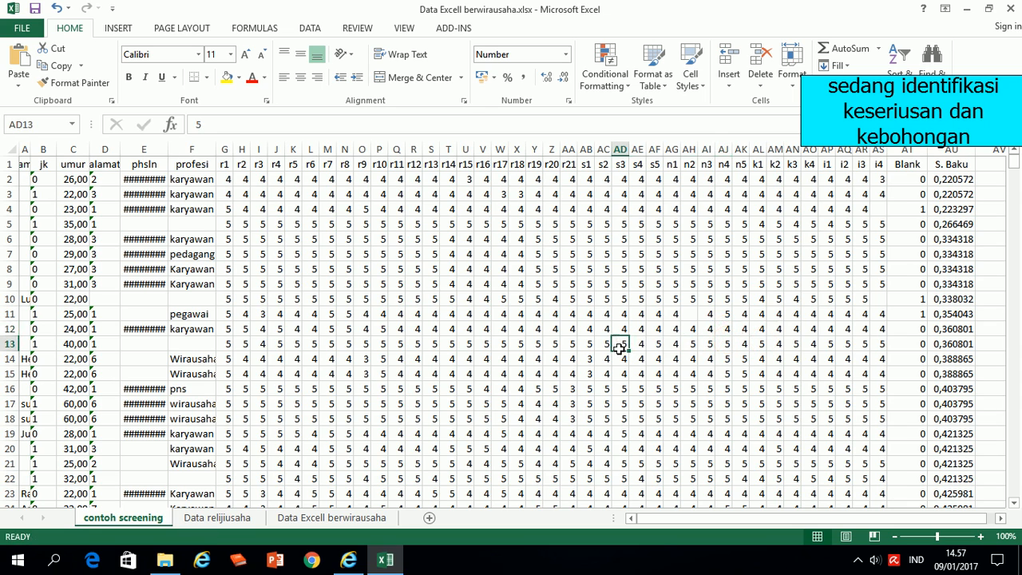
Step: Scan the rows from row 15 down to about row 56 for further respondents with identical S. Baku values
{"action": "left_click", "coordinate": [819, 374]}
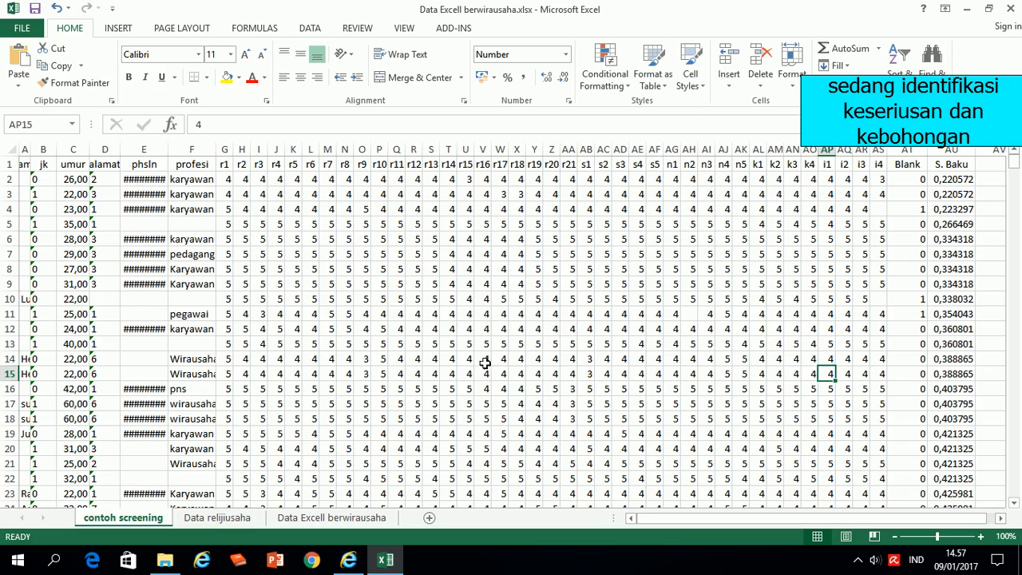
{"action": "scroll", "coordinate": [899, 394], "scroll_direction": "down", "scroll_amount": 3}
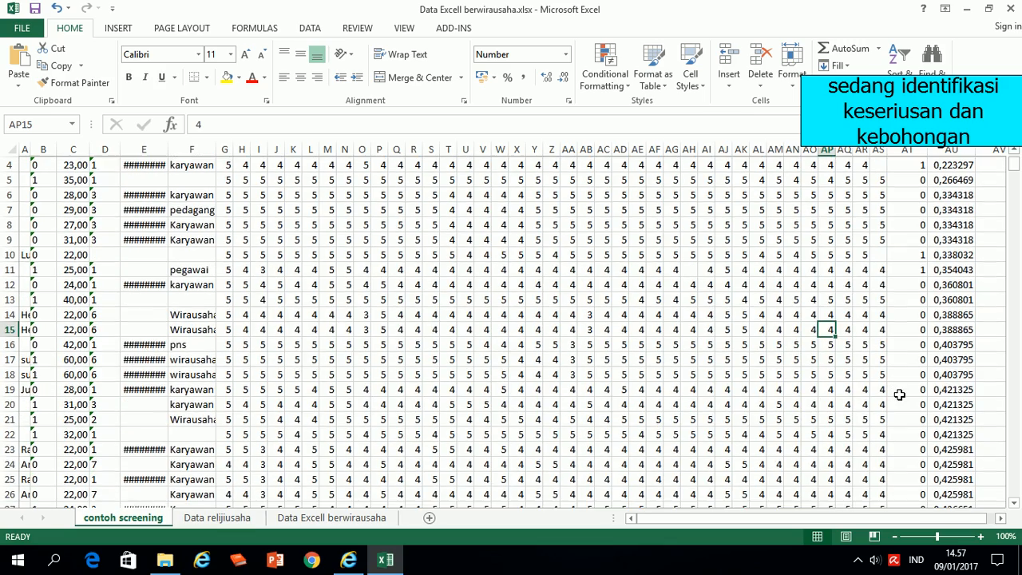
{"action": "scroll", "coordinate": [899, 383], "scroll_direction": "down", "scroll_amount": 3}
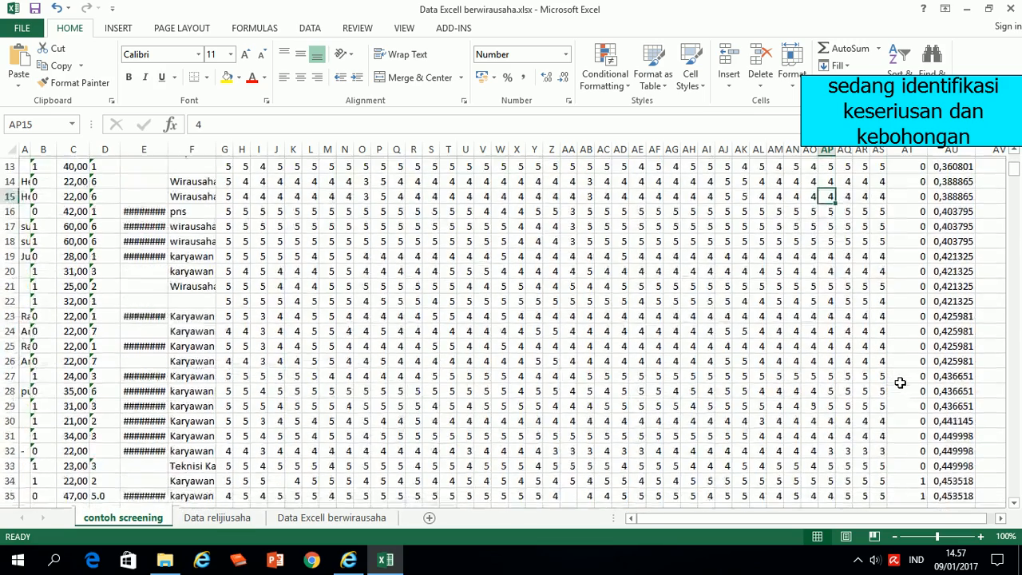
{"action": "scroll", "coordinate": [843, 357], "scroll_direction": "down", "scroll_amount": 5}
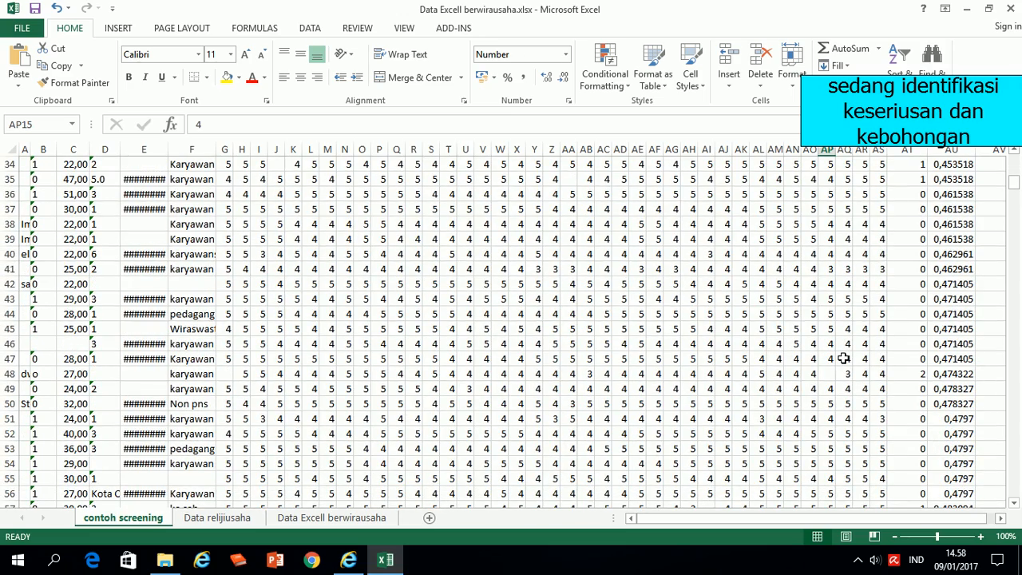
{"action": "scroll", "coordinate": [843, 358], "scroll_direction": "up", "scroll_amount": 11}
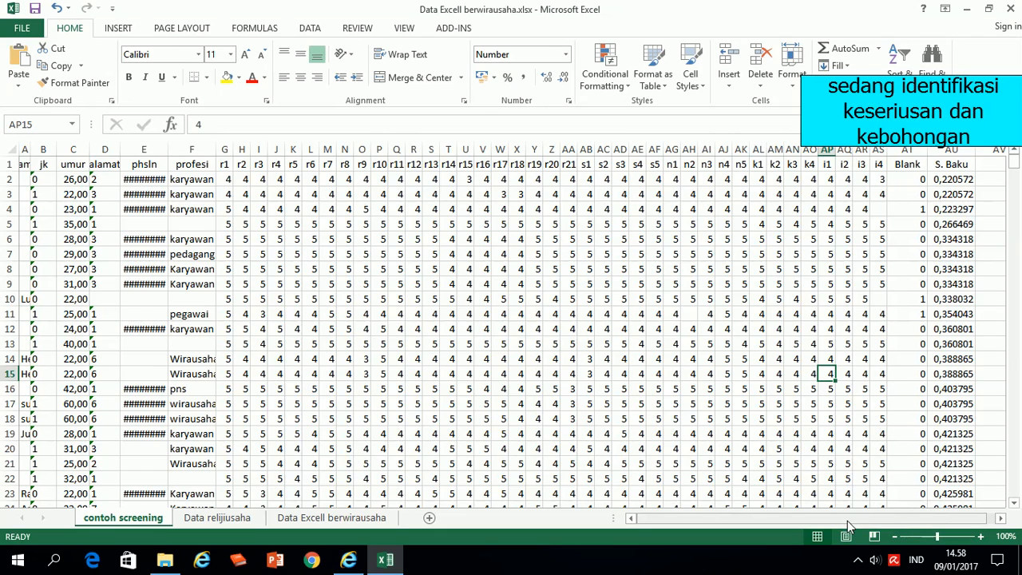
Step: Examine the S. Baku column down to about row 41, checking the standard deviation formula in row 22
{"action": "left_click_drag", "start_coordinate": [847, 520], "coordinate": [857, 521]}
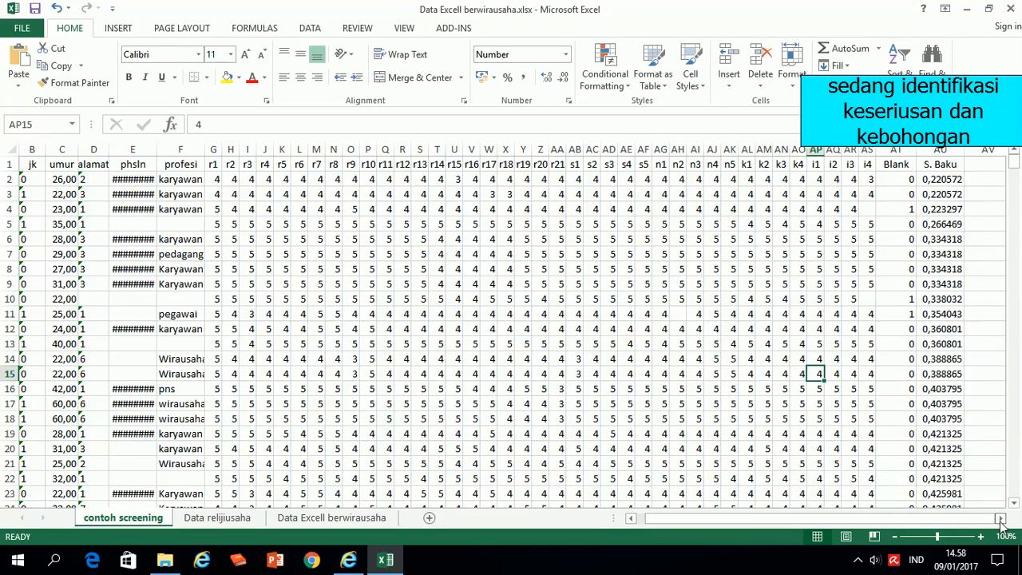
{"action": "left_click_drag", "start_coordinate": [1000, 519], "coordinate": [999, 519]}
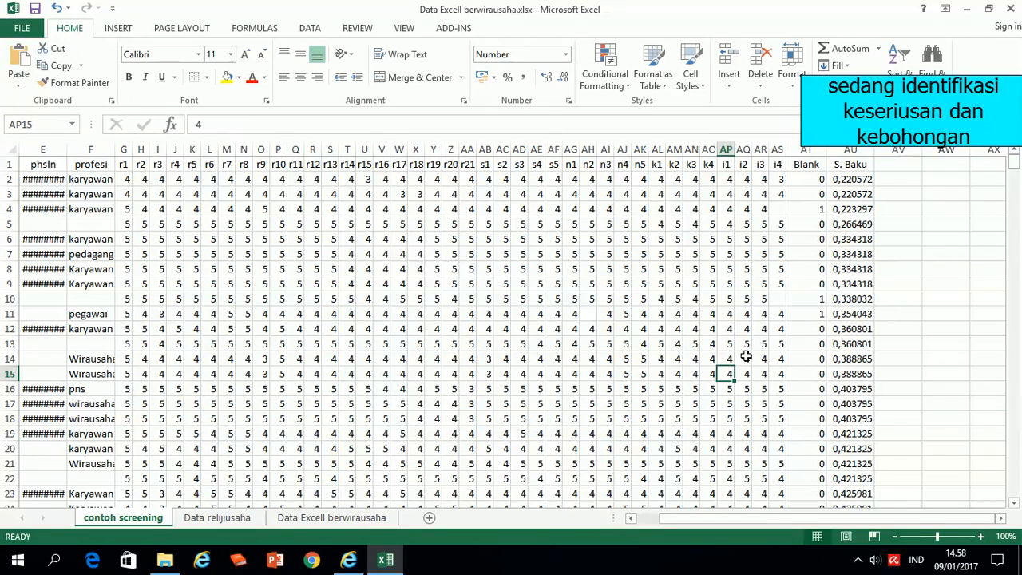
{"action": "scroll", "coordinate": [744, 357], "scroll_direction": "down", "scroll_amount": 6}
{"action": "left_click", "coordinate": [856, 211]}
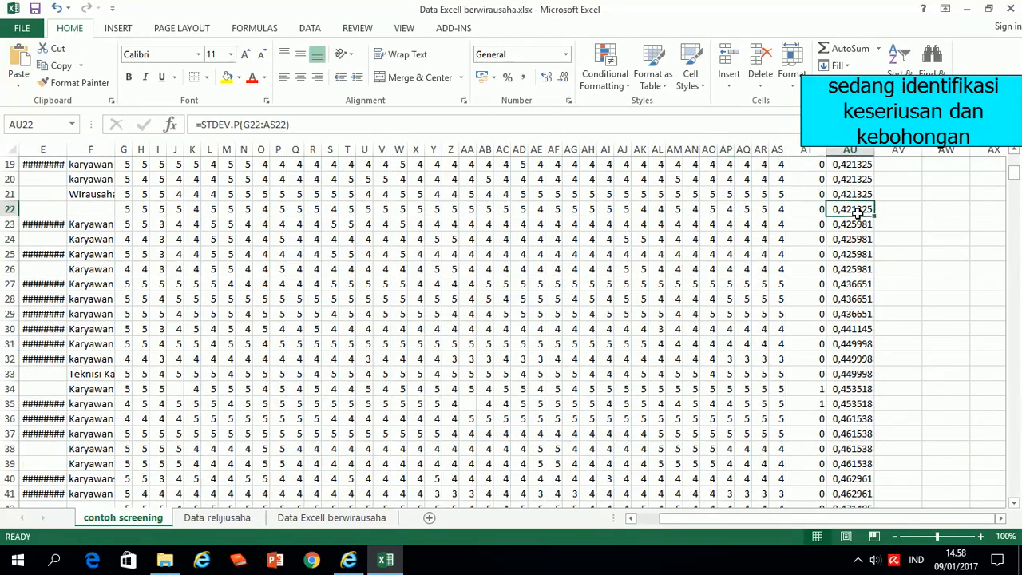
{"action": "scroll", "coordinate": [858, 213], "scroll_direction": "up", "scroll_amount": 5}
{"action": "scroll", "coordinate": [858, 216], "scroll_direction": "up", "scroll_amount": 1}
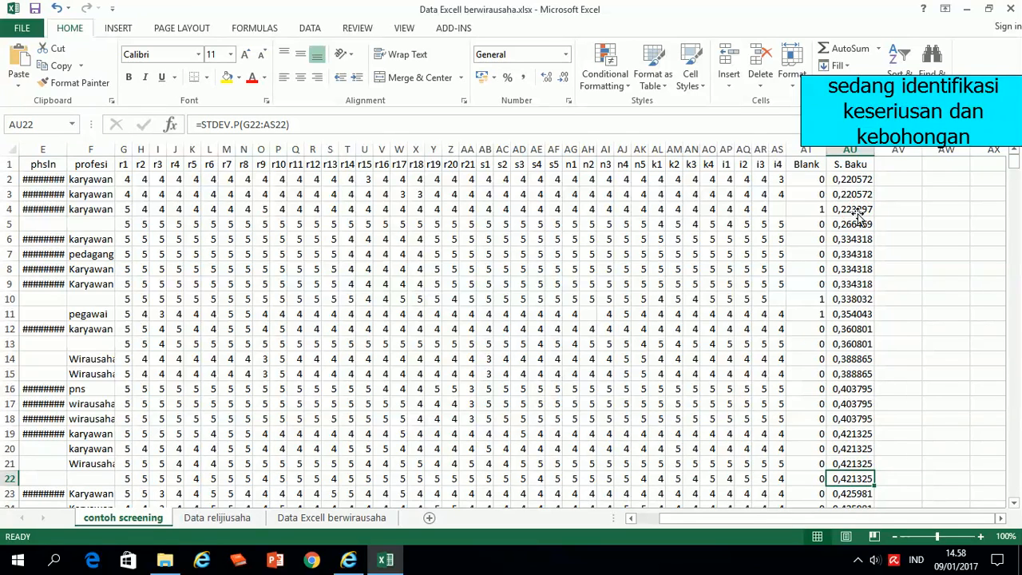
Step: Look through the remaining questionnaire rows past row 159 for repeated S. Baku values
{"action": "scroll", "coordinate": [858, 214], "scroll_direction": "down", "scroll_amount": 4}
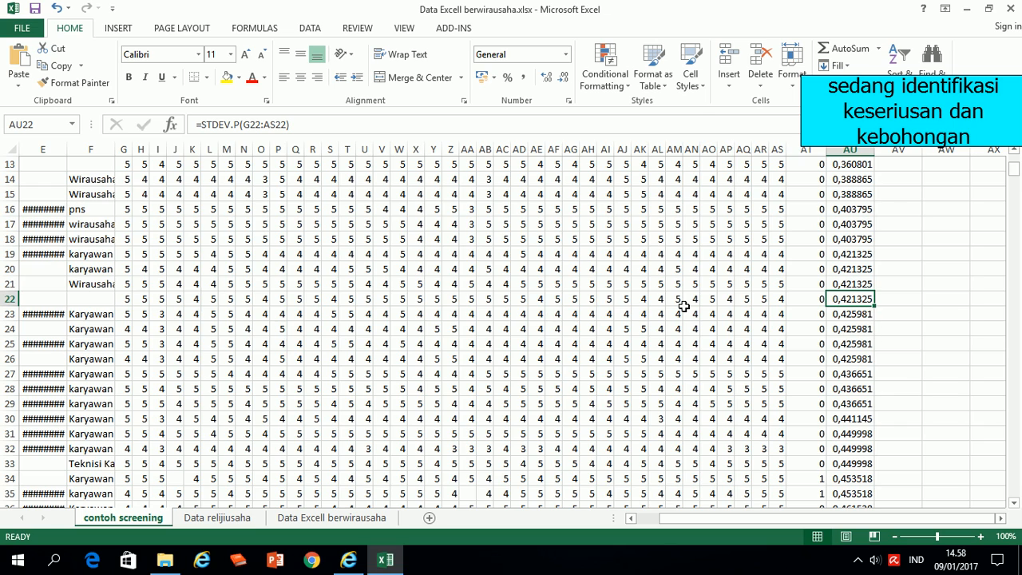
{"action": "scroll", "coordinate": [684, 307], "scroll_direction": "down", "scroll_amount": 14}
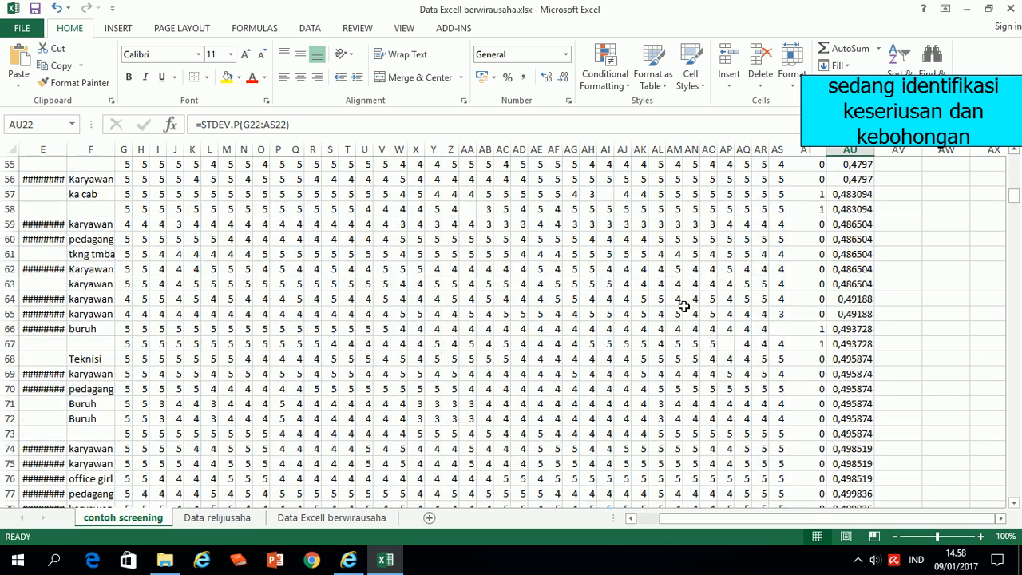
{"action": "scroll", "coordinate": [684, 306], "scroll_direction": "down", "scroll_amount": 5}
{"action": "scroll", "coordinate": [684, 307], "scroll_direction": "down", "scroll_amount": 20}
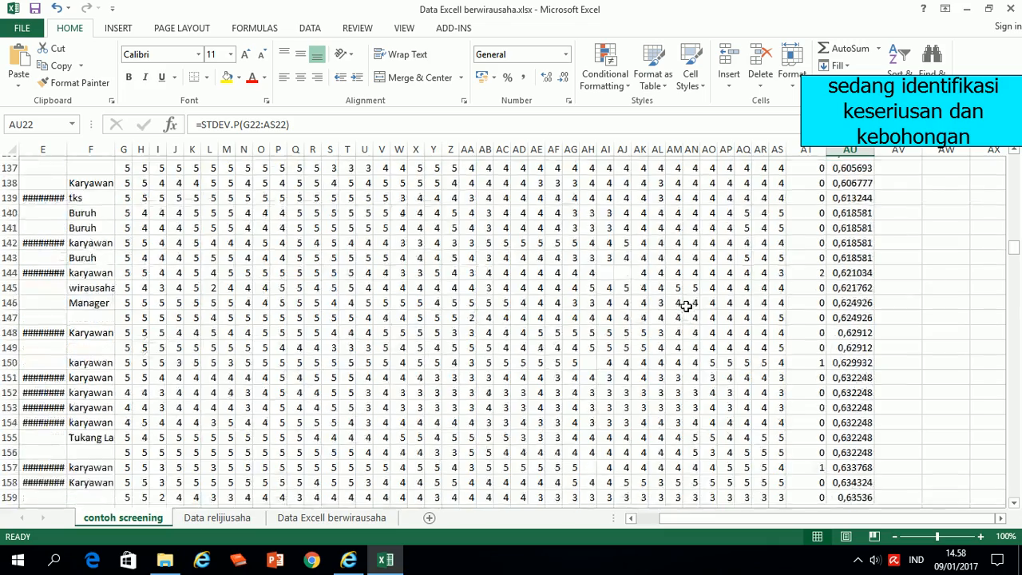
{"action": "scroll", "coordinate": [686, 306], "scroll_direction": "down", "scroll_amount": 20}
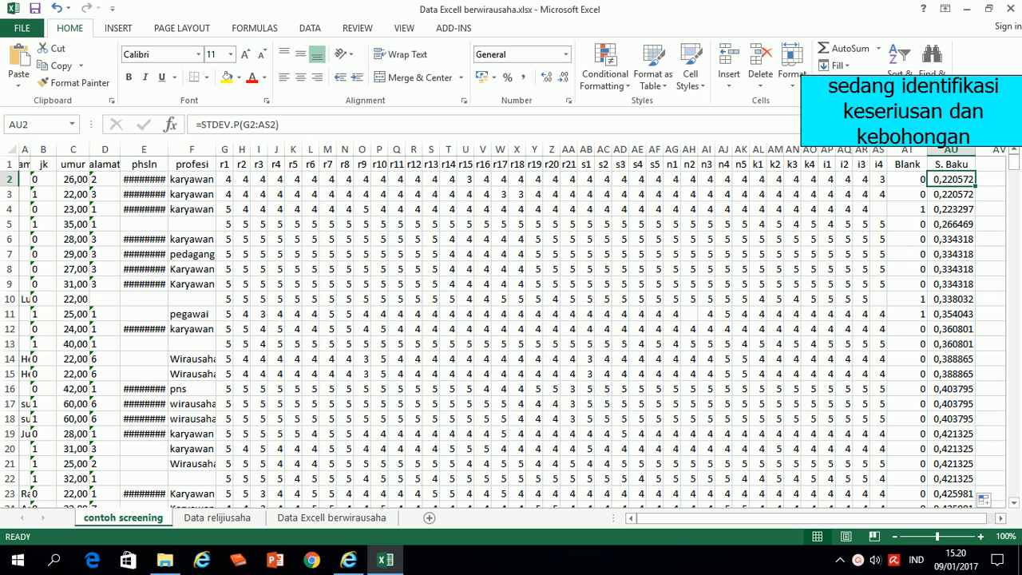
Step: Check row 15's S. Baku value and compare the answers of rows 14 and 15 at items between i1 and s1
{"action": "left_click", "coordinate": [960, 372]}
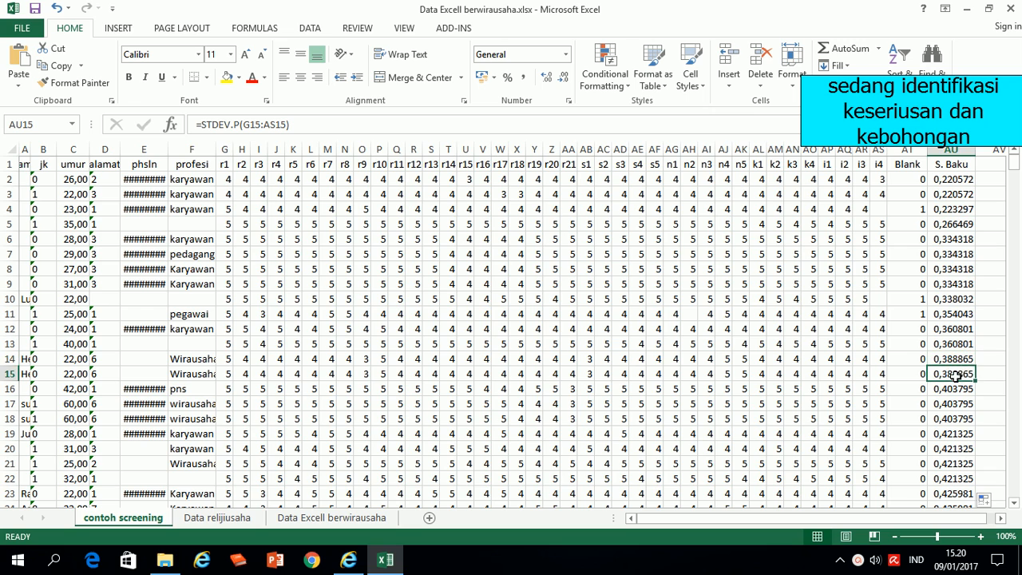
{"action": "left_click", "coordinate": [827, 377]}
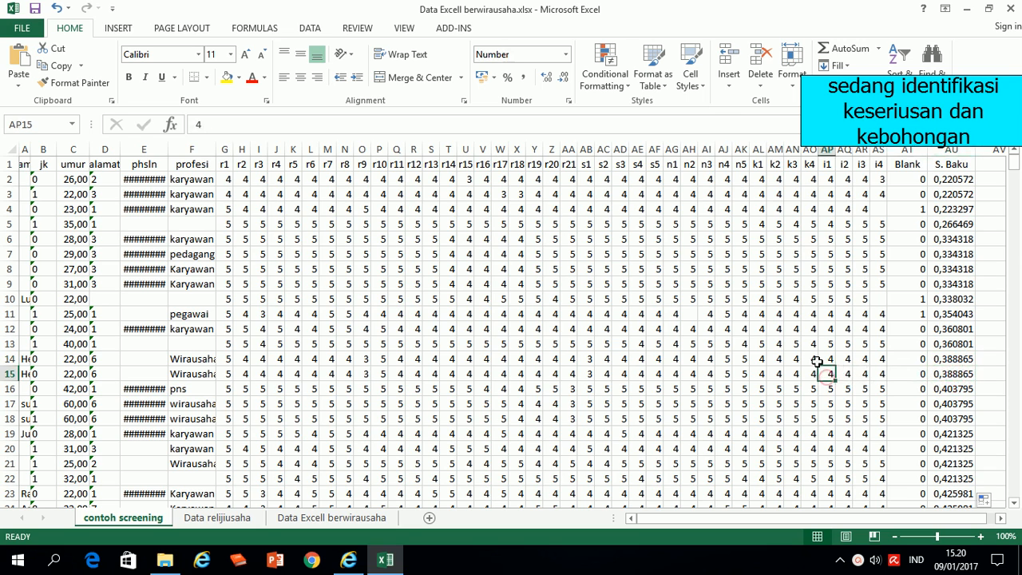
{"action": "left_click", "coordinate": [769, 357]}
{"action": "left_click", "coordinate": [763, 372]}
{"action": "left_click", "coordinate": [758, 360]}
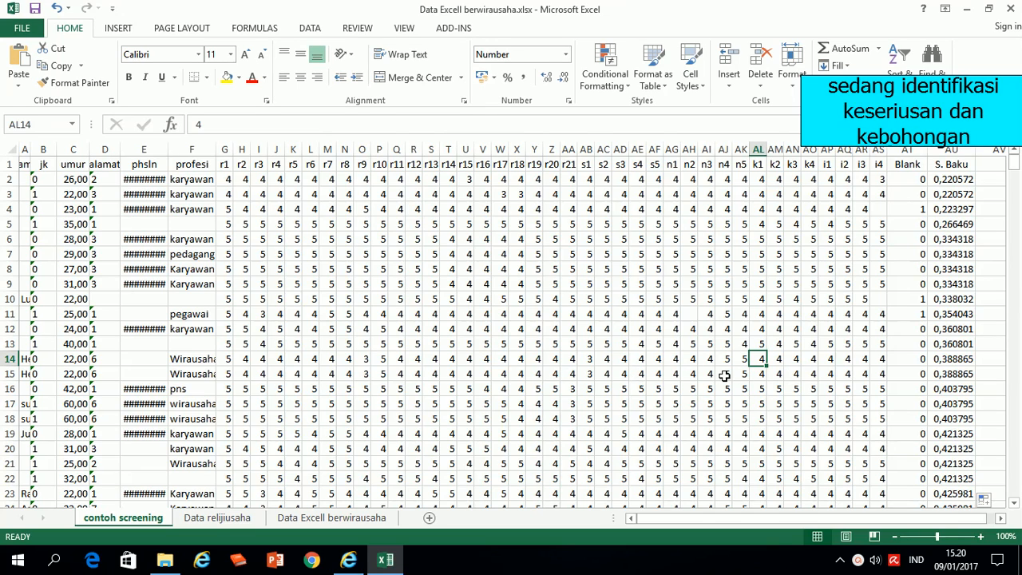
{"action": "left_click", "coordinate": [591, 375]}
{"action": "left_click", "coordinate": [588, 360]}
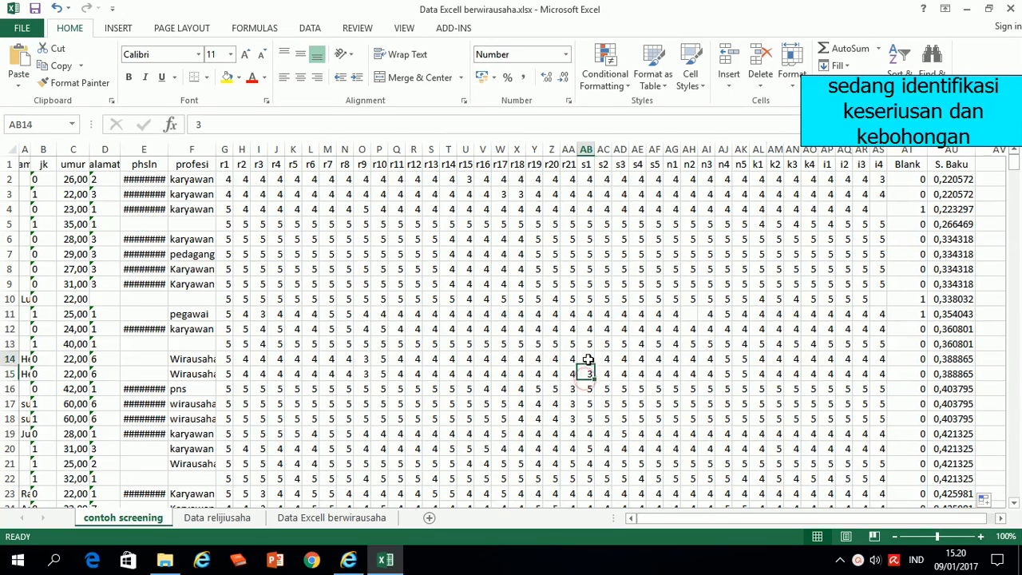
Step: Compare the answers of rows 14 and 15 around items r8, r9 and r10
{"action": "left_click", "coordinate": [376, 375]}
{"action": "left_click", "coordinate": [362, 358]}
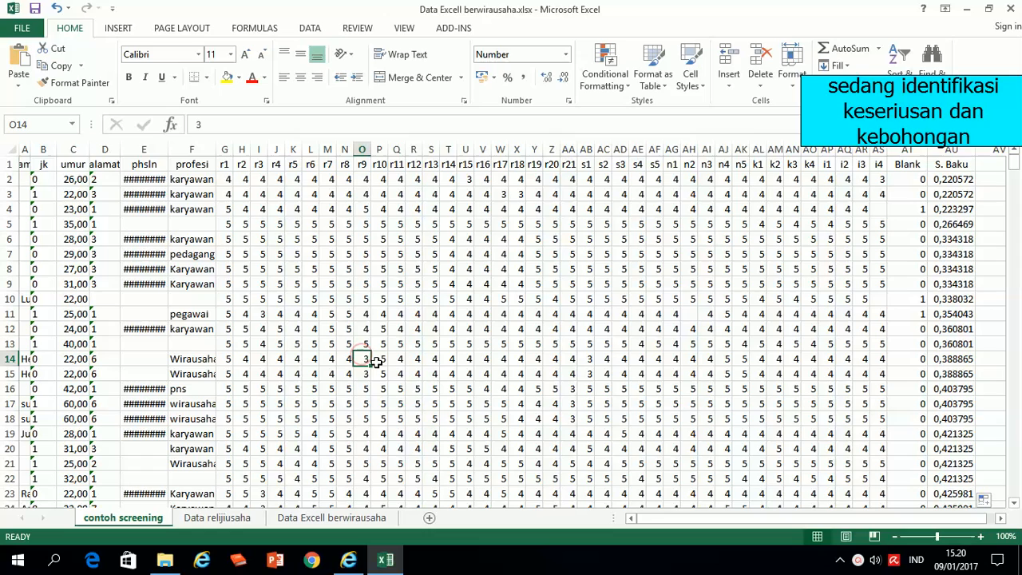
{"action": "left_click", "coordinate": [374, 374]}
{"action": "left_click", "coordinate": [347, 373]}
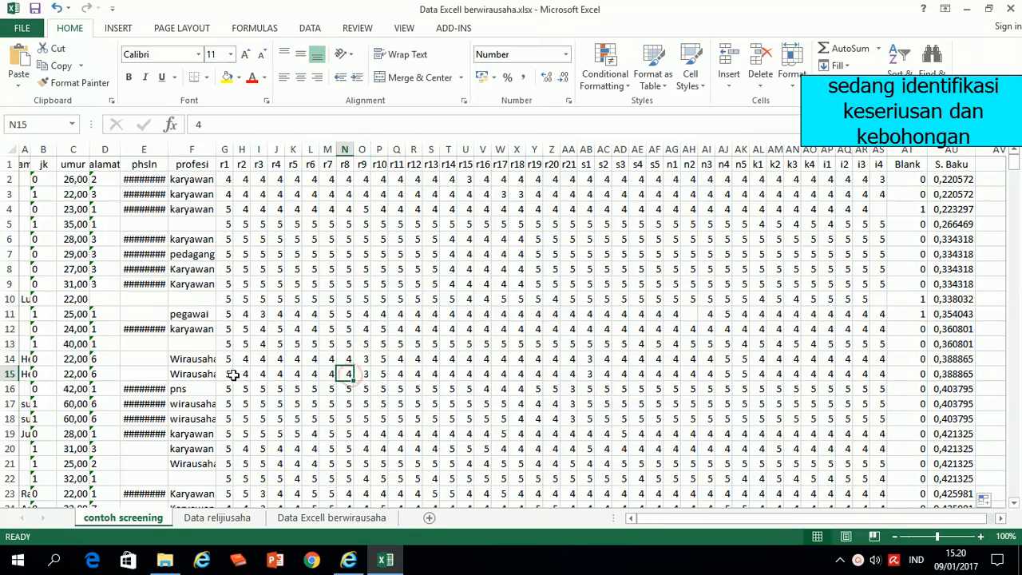
{"action": "left_click", "coordinate": [366, 357]}
{"action": "left_click", "coordinate": [364, 373]}
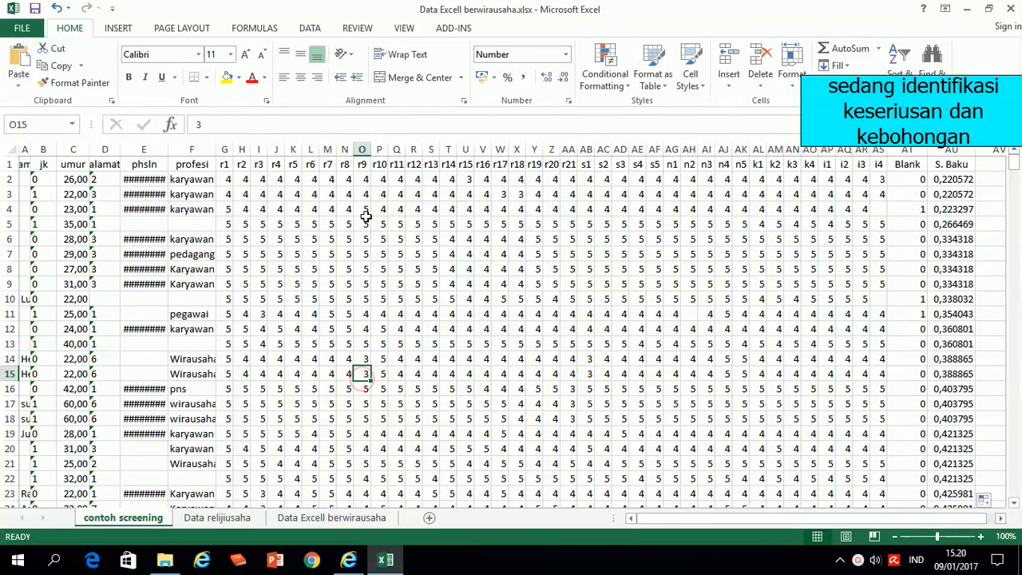
{"action": "left_click", "coordinate": [384, 372]}
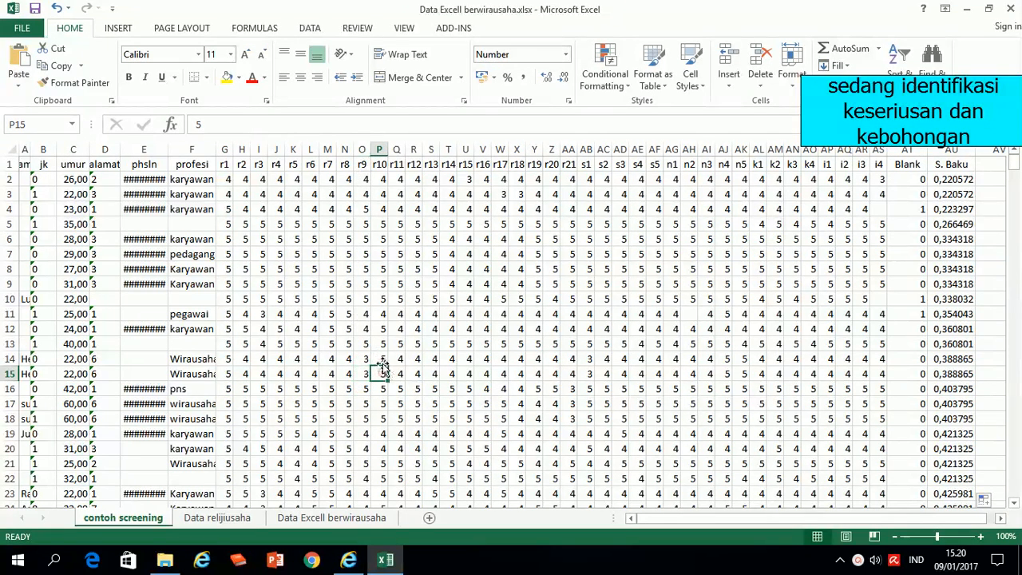
{"action": "left_click", "coordinate": [380, 359]}
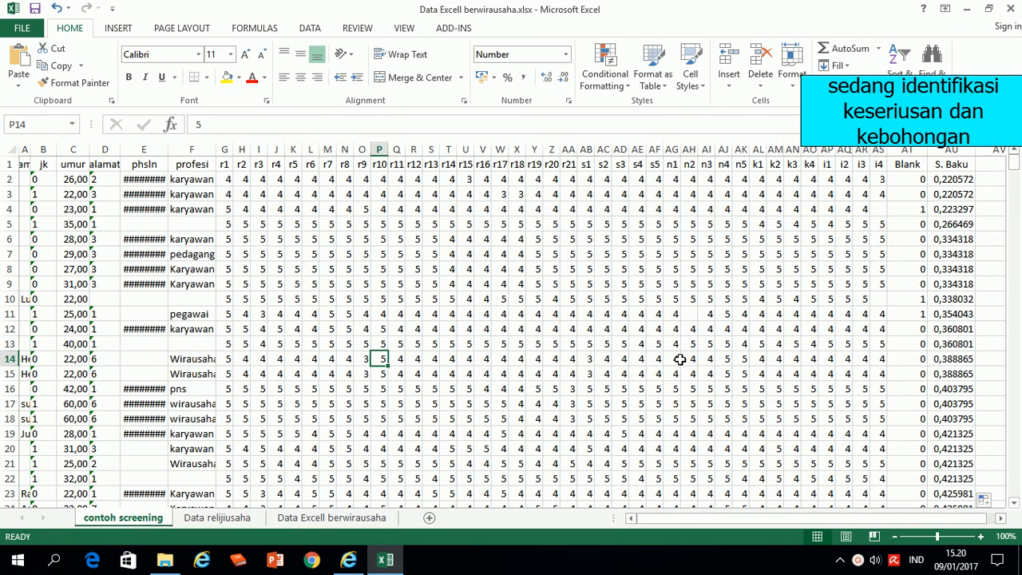
Step: Compare the answers of rows 14 and 15 at items i3, k4 and k1
{"action": "left_click", "coordinate": [860, 359]}
{"action": "left_click", "coordinate": [858, 375]}
{"action": "left_click", "coordinate": [816, 375]}
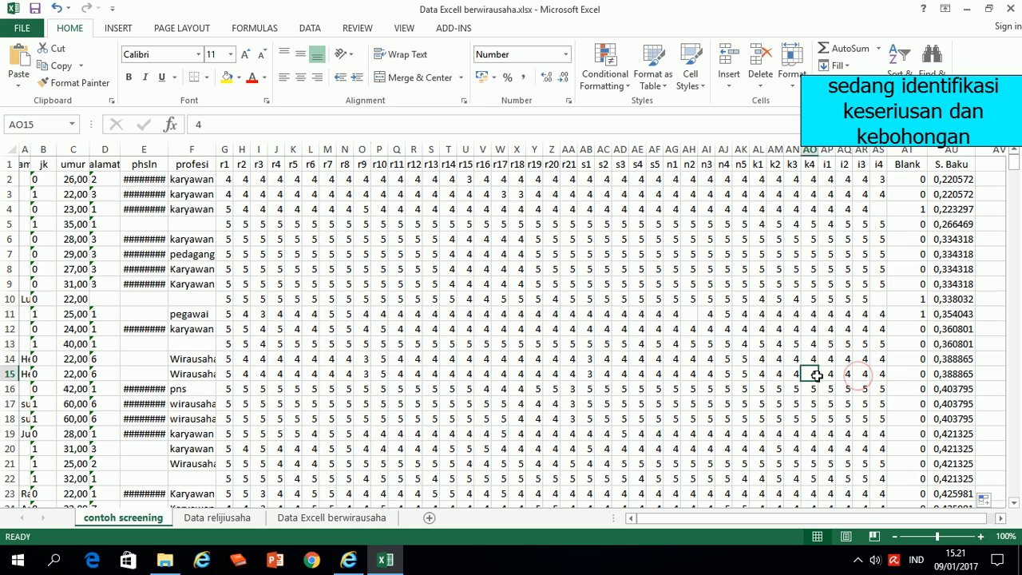
{"action": "left_click", "coordinate": [810, 359]}
{"action": "left_click", "coordinate": [757, 360]}
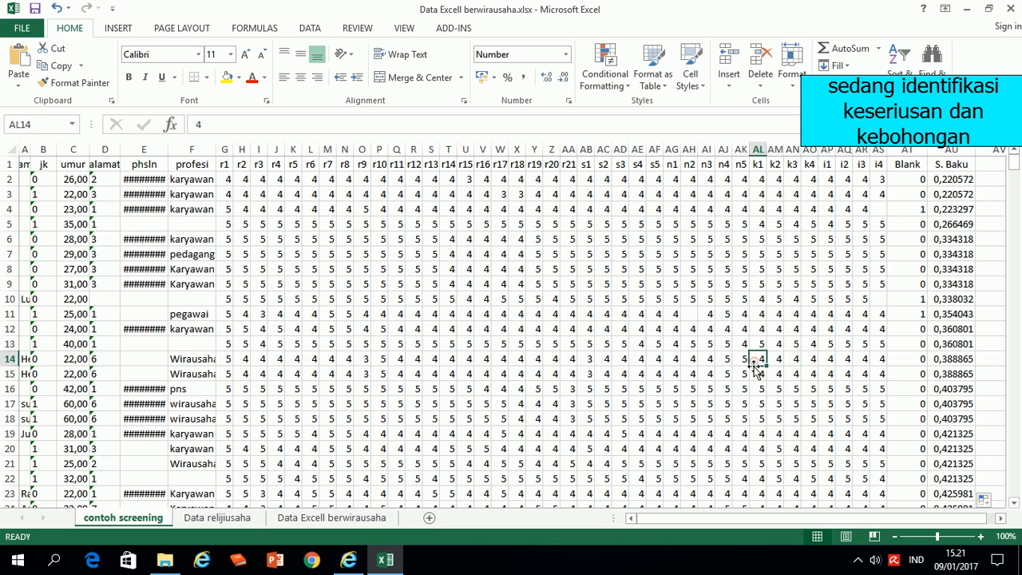
{"action": "left_click", "coordinate": [756, 372]}
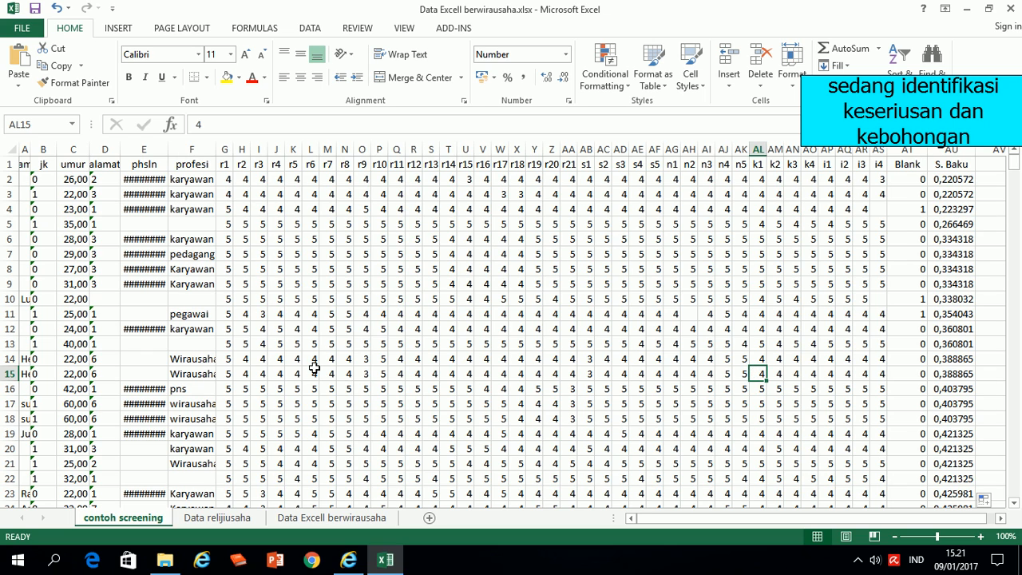
Step: Compare the answers of rows 14 and 15 at items r3 and r6
{"action": "left_click", "coordinate": [258, 360]}
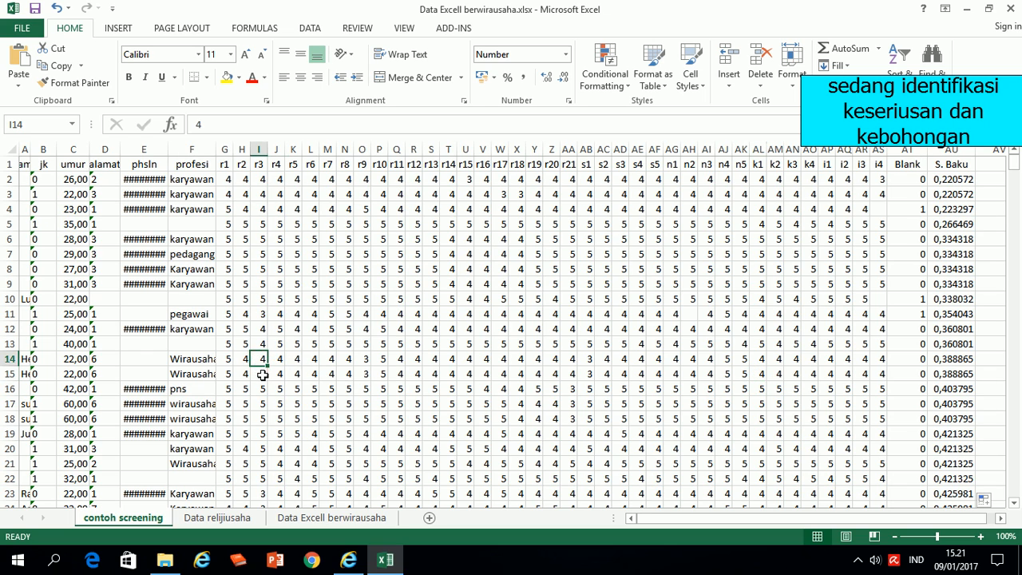
{"action": "left_click", "coordinate": [262, 373]}
{"action": "left_click", "coordinate": [312, 359]}
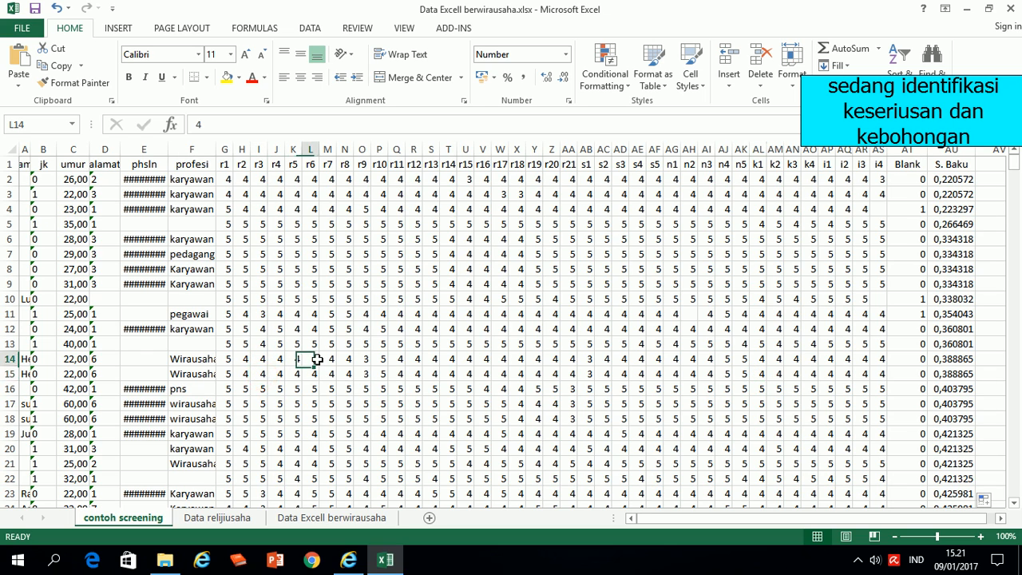
{"action": "left_click", "coordinate": [313, 373]}
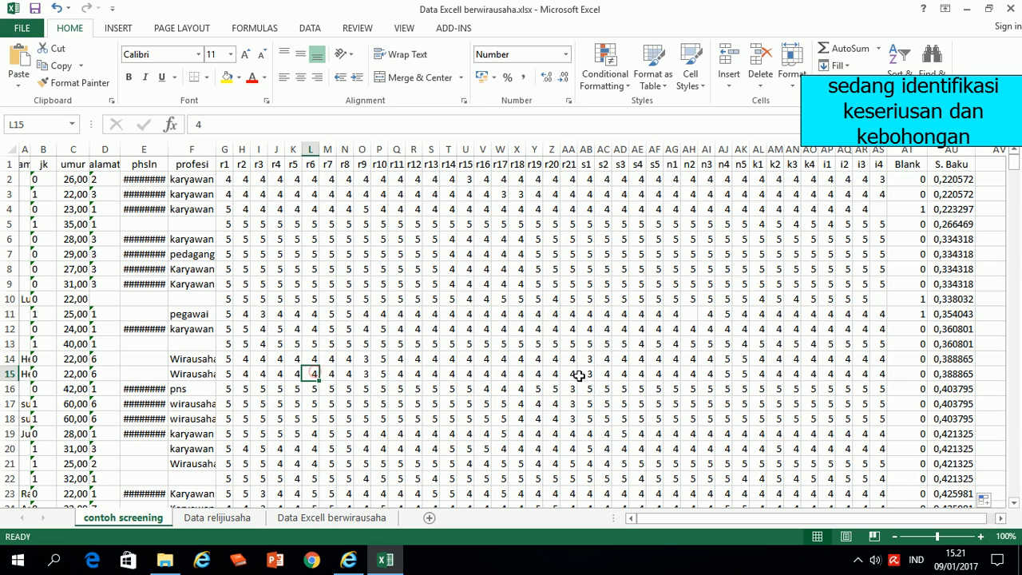
Step: Compare rows 14 and 15 at item i1 and delete both duplicate respondent rows from the sheet
{"action": "left_click", "coordinate": [831, 373]}
{"action": "left_click", "coordinate": [829, 359]}
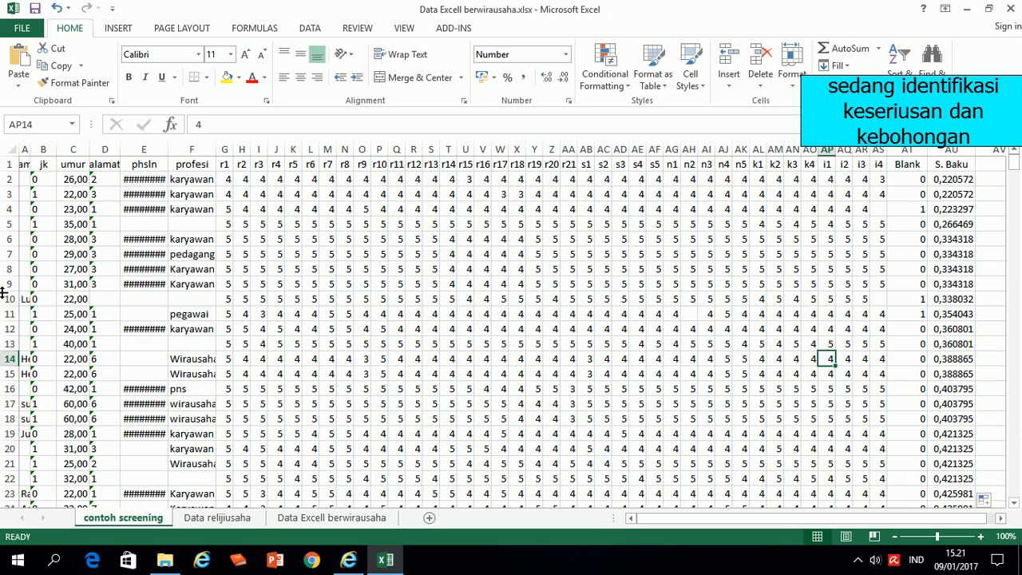
{"action": "left_click_drag", "start_coordinate": [7, 359], "coordinate": [4, 373]}
{"action": "right_click", "coordinate": [4, 372]}
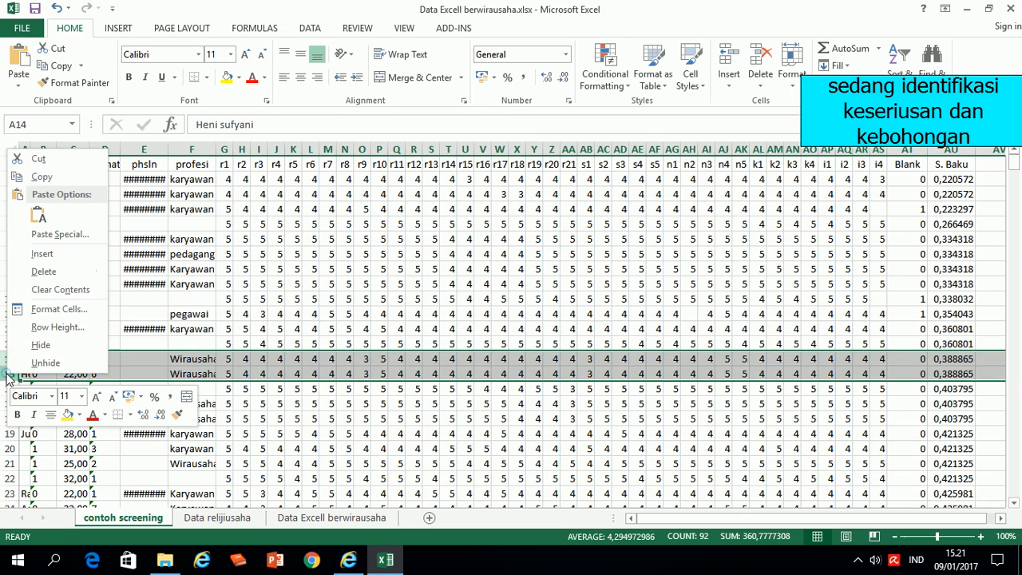
{"action": "left_click", "coordinate": [53, 273]}
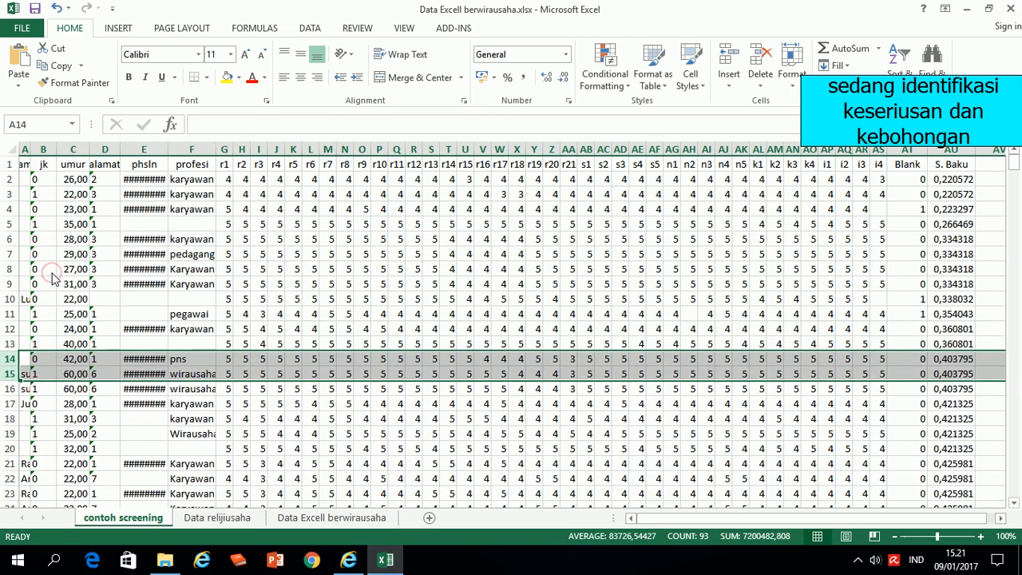
Step: Review the umur value and r-item answers of the respondent in row 10, and delete that entire row
{"action": "left_click", "coordinate": [619, 254]}
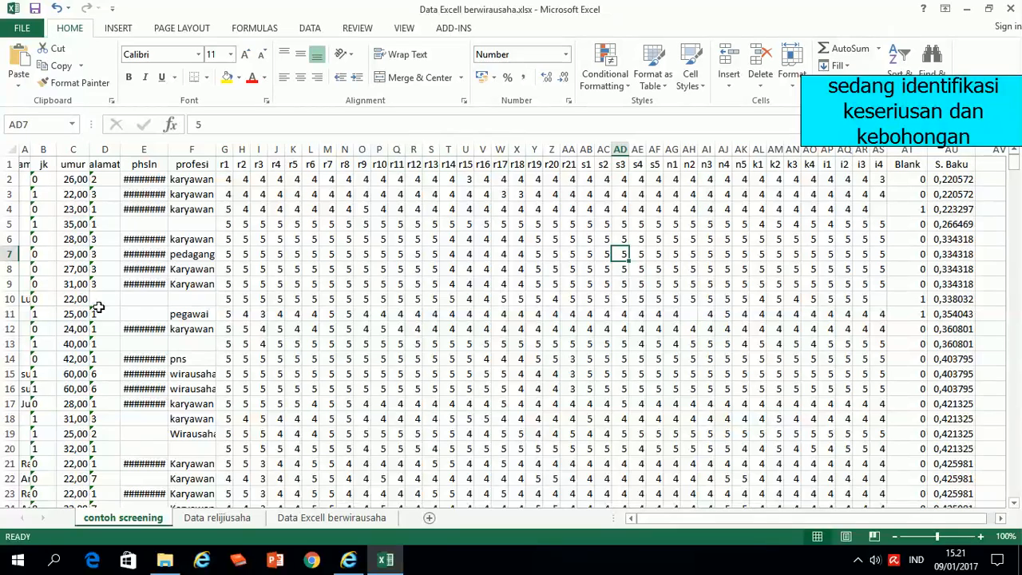
{"action": "left_click", "coordinate": [256, 296]}
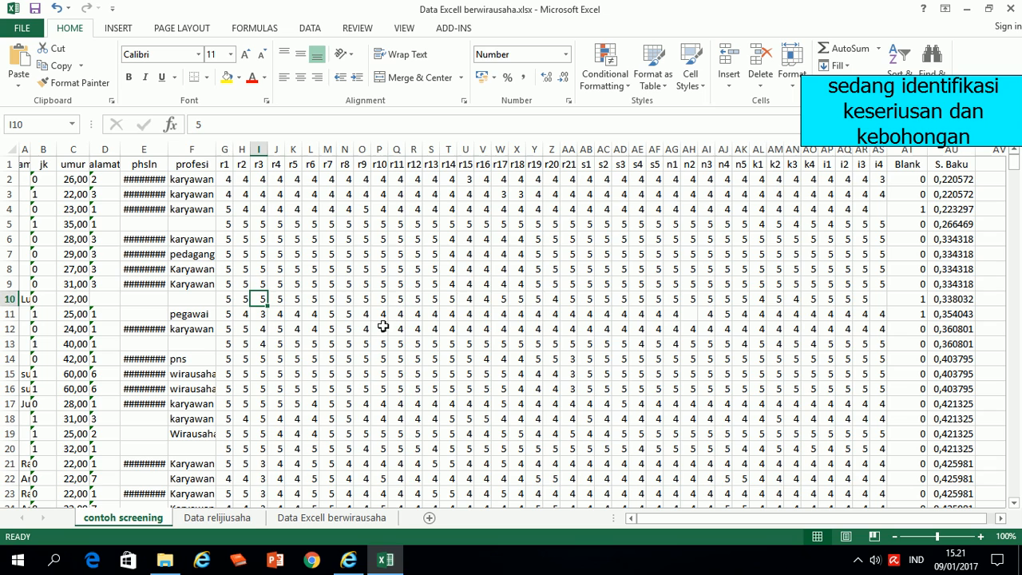
{"action": "left_click", "coordinate": [59, 301]}
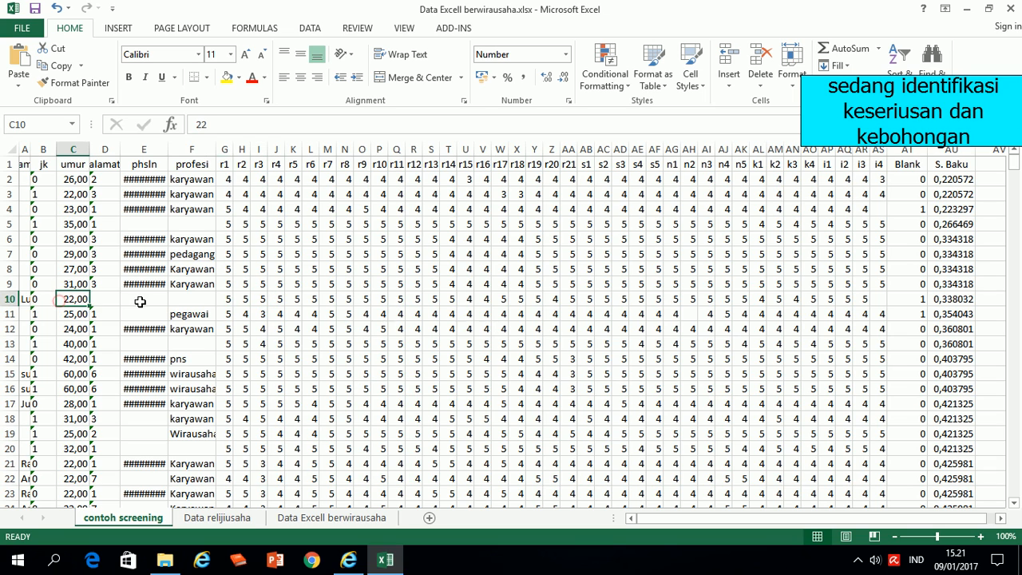
{"action": "left_click", "coordinate": [312, 298]}
{"action": "left_click", "coordinate": [533, 300]}
{"action": "left_click", "coordinate": [449, 298]}
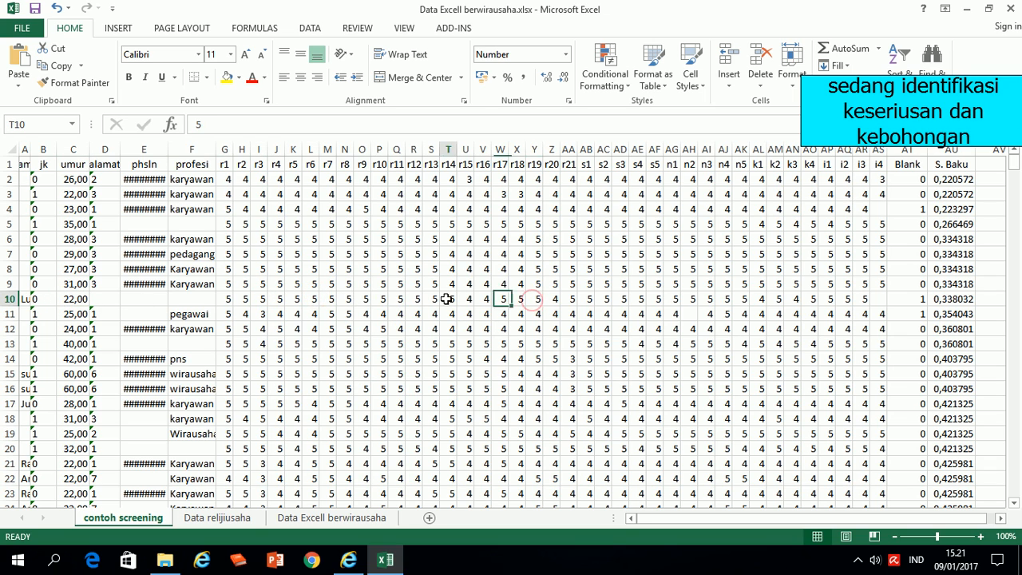
{"action": "left_click", "coordinate": [394, 298]}
{"action": "left_click", "coordinate": [8, 298]}
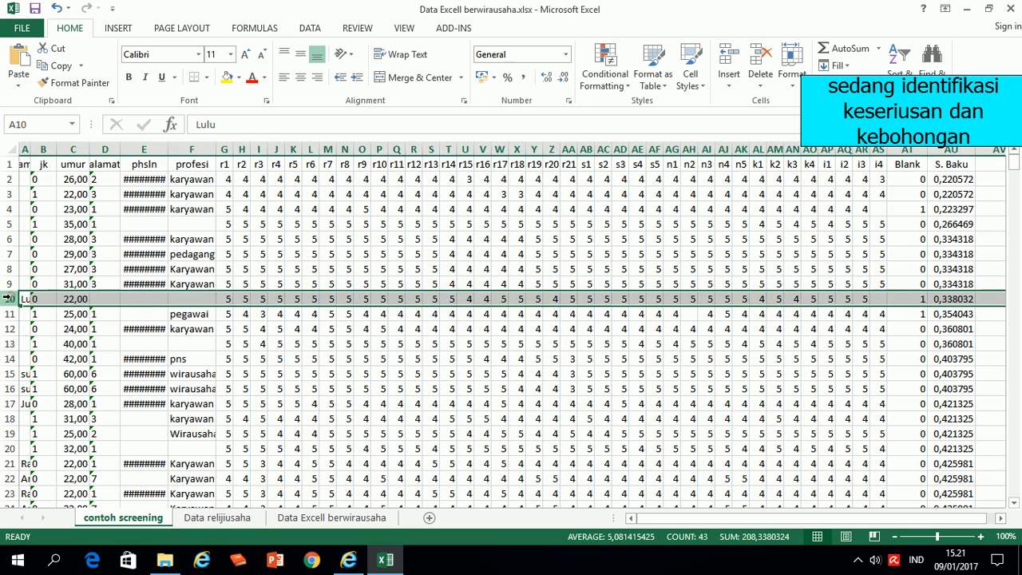
{"action": "right_click", "coordinate": [9, 298]}
{"action": "left_click", "coordinate": [47, 421]}
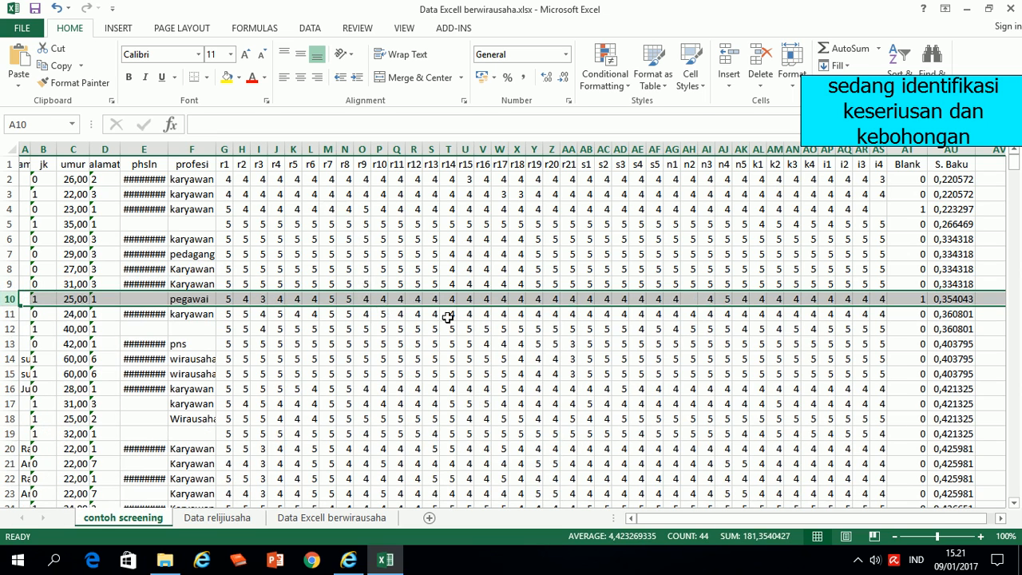
Step: Compare the answers of the wirausaha respondents in rows 14 and 15 across items r2 to i4
{"action": "left_click", "coordinate": [623, 361]}
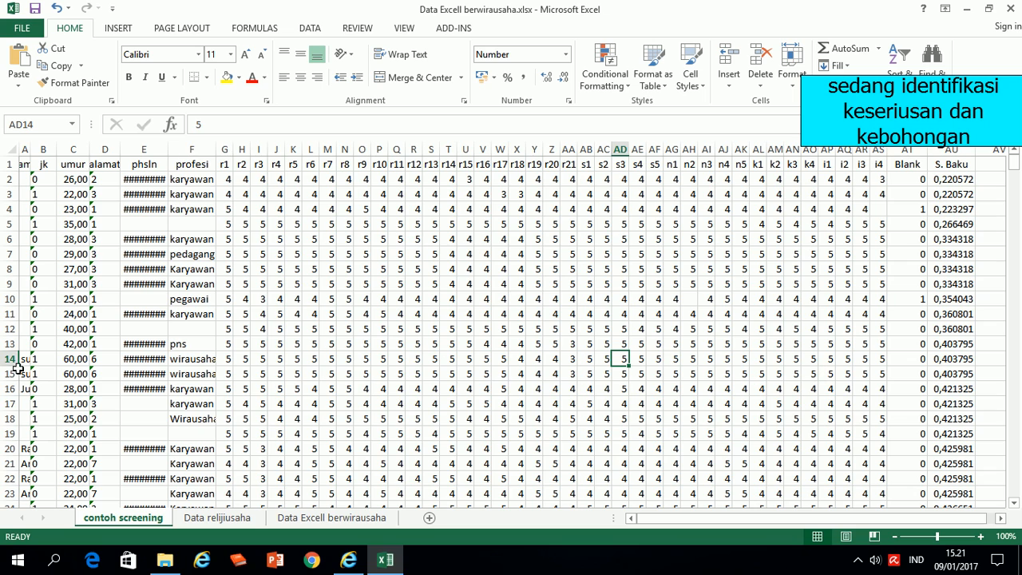
{"action": "left_click", "coordinate": [241, 359]}
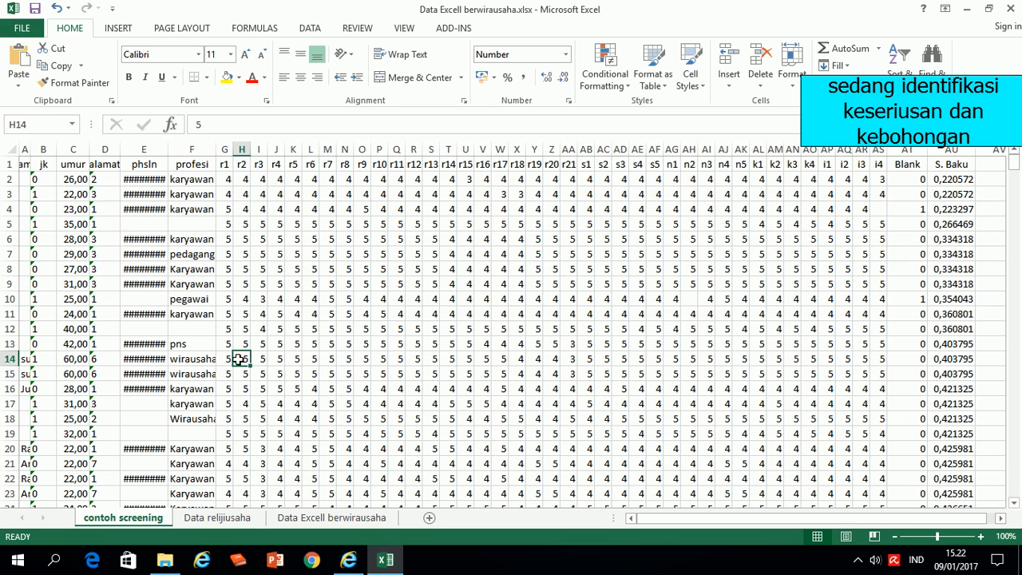
{"action": "left_click", "coordinate": [255, 375]}
{"action": "left_click", "coordinate": [412, 373]}
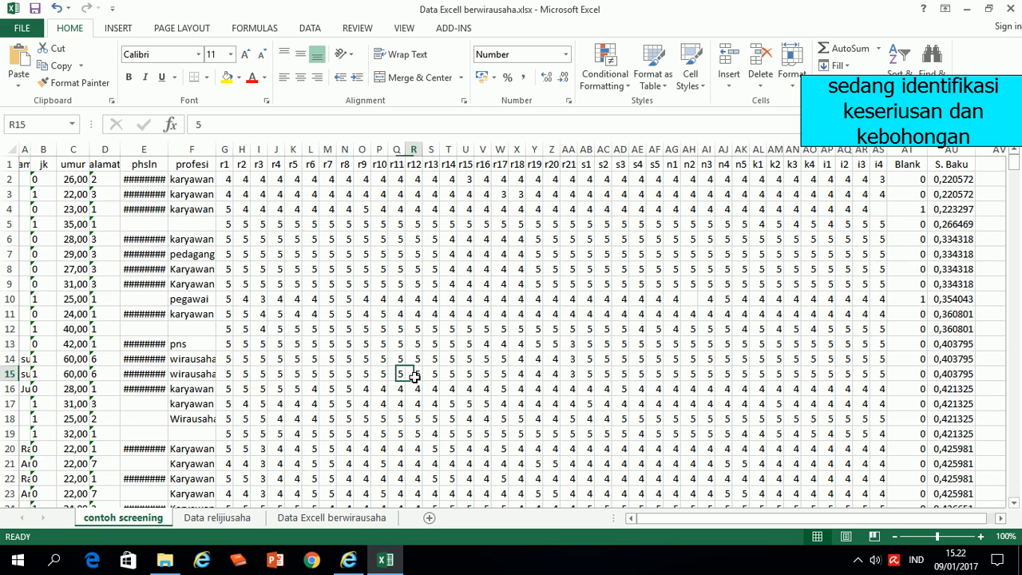
{"action": "left_click", "coordinate": [501, 373]}
{"action": "left_click", "coordinate": [533, 373]}
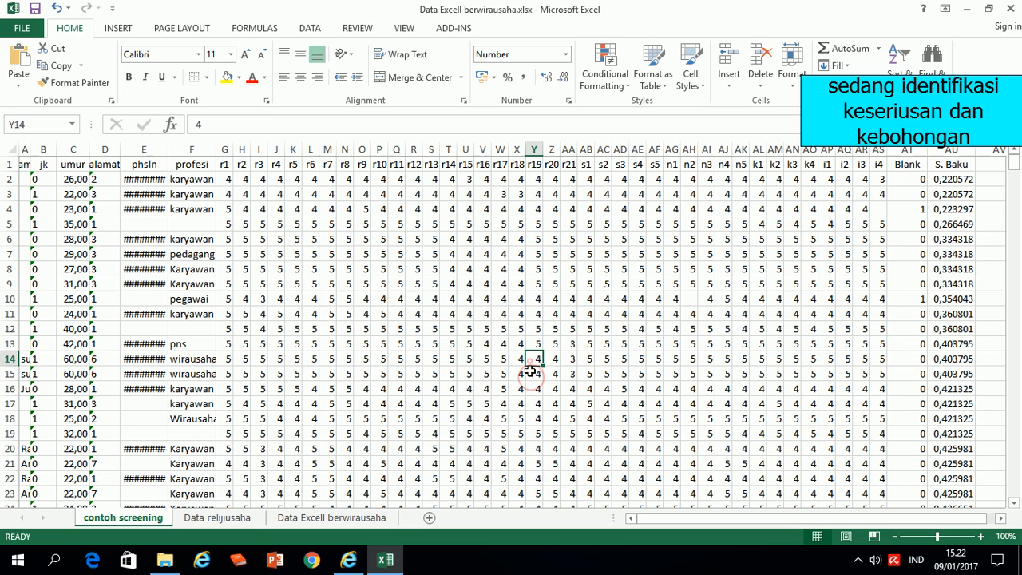
{"action": "left_click", "coordinate": [562, 374]}
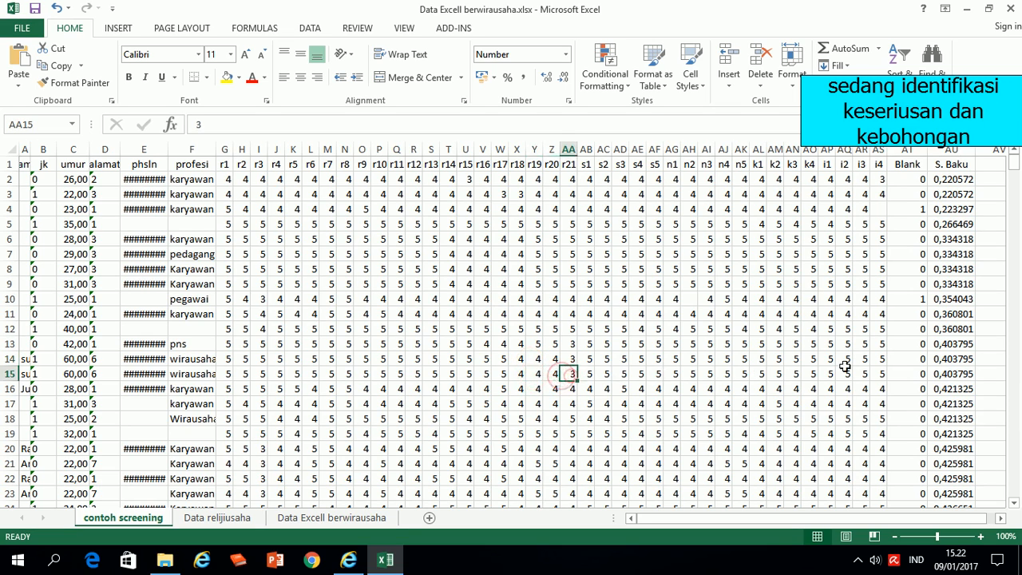
{"action": "left_click", "coordinate": [873, 373]}
{"action": "left_click", "coordinate": [517, 373]}
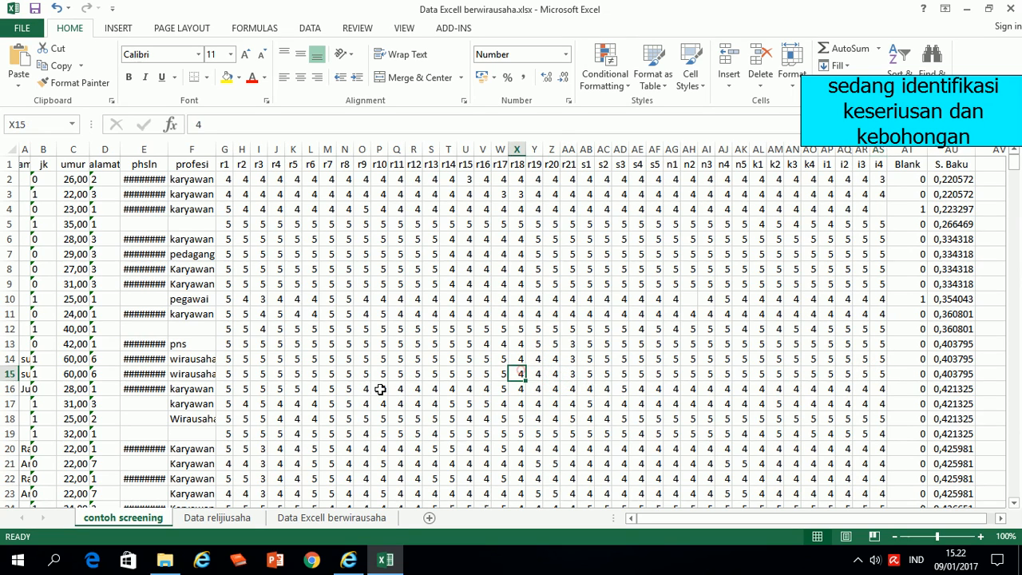
Step: Recheck the answers of rows 14 and 15 against each other at items r1 to r4
{"action": "left_click", "coordinate": [259, 358]}
{"action": "left_click", "coordinate": [229, 374]}
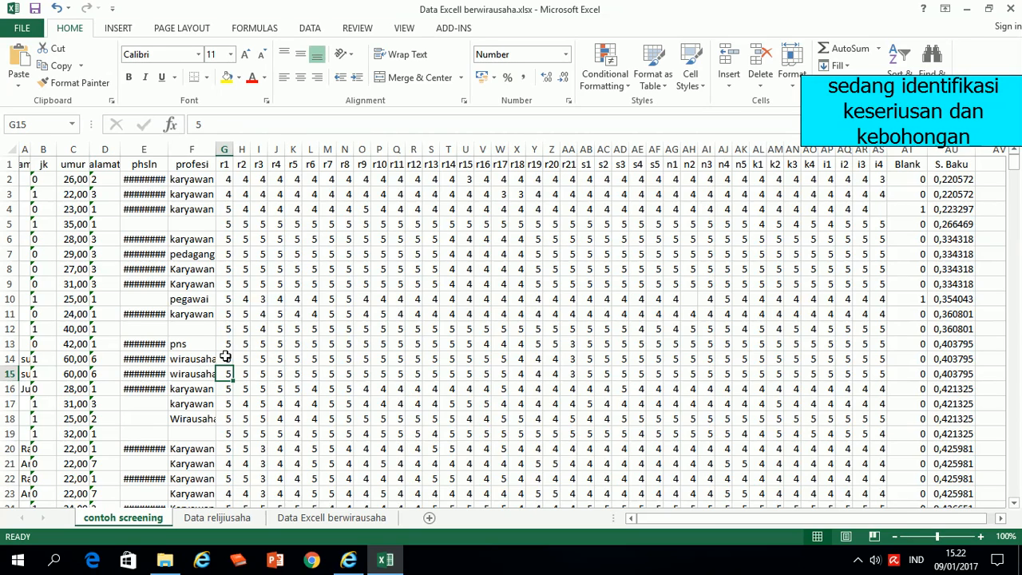
{"action": "left_click", "coordinate": [242, 373]}
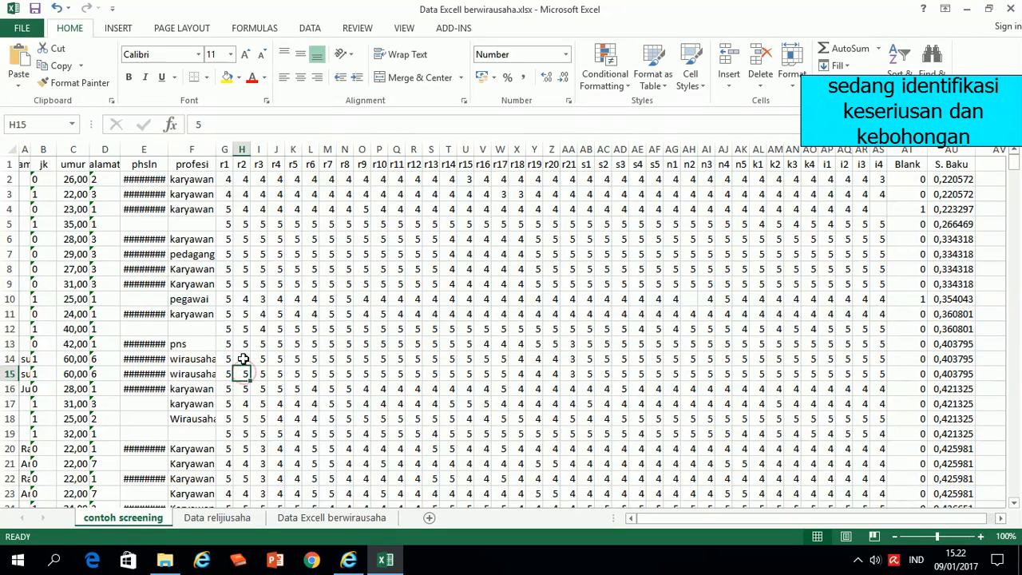
{"action": "left_click", "coordinate": [255, 360]}
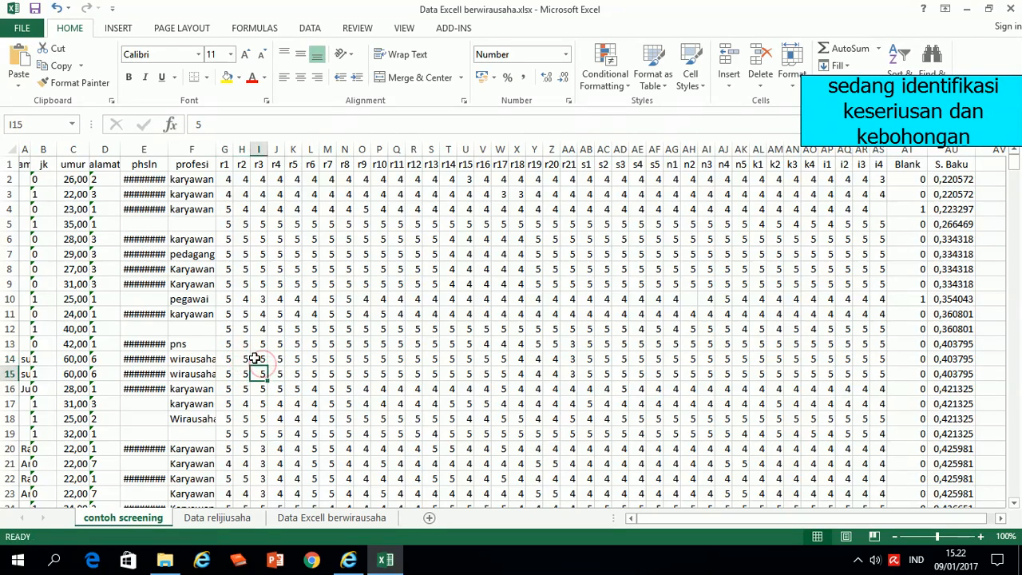
{"action": "left_click", "coordinate": [257, 359]}
{"action": "left_click", "coordinate": [275, 371]}
{"action": "left_click", "coordinate": [276, 360]}
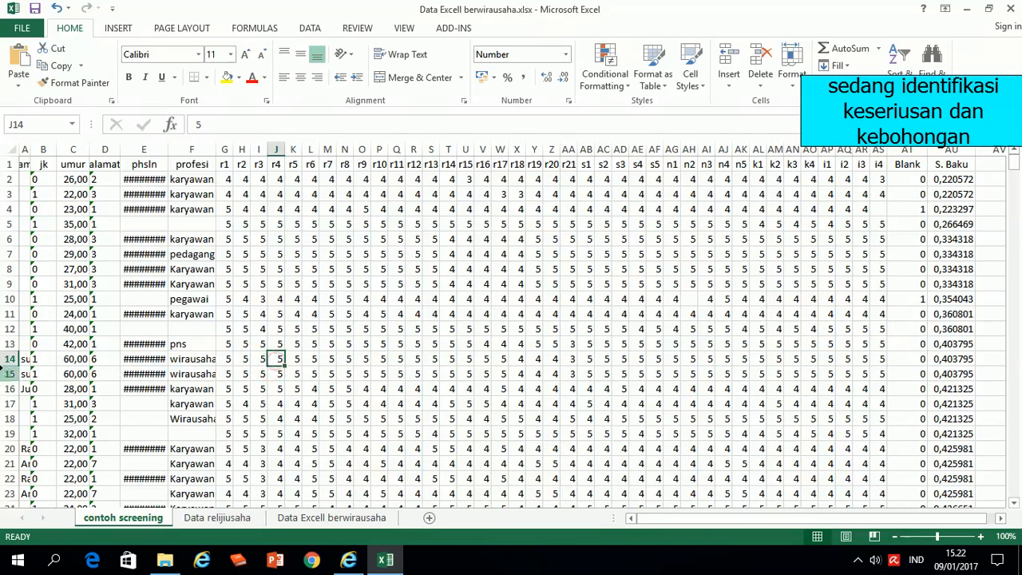
Step: Delete rows 14 and 15, the two matching wirausaha respondents aged 60
{"action": "left_click_drag", "start_coordinate": [8, 360], "coordinate": [6, 373]}
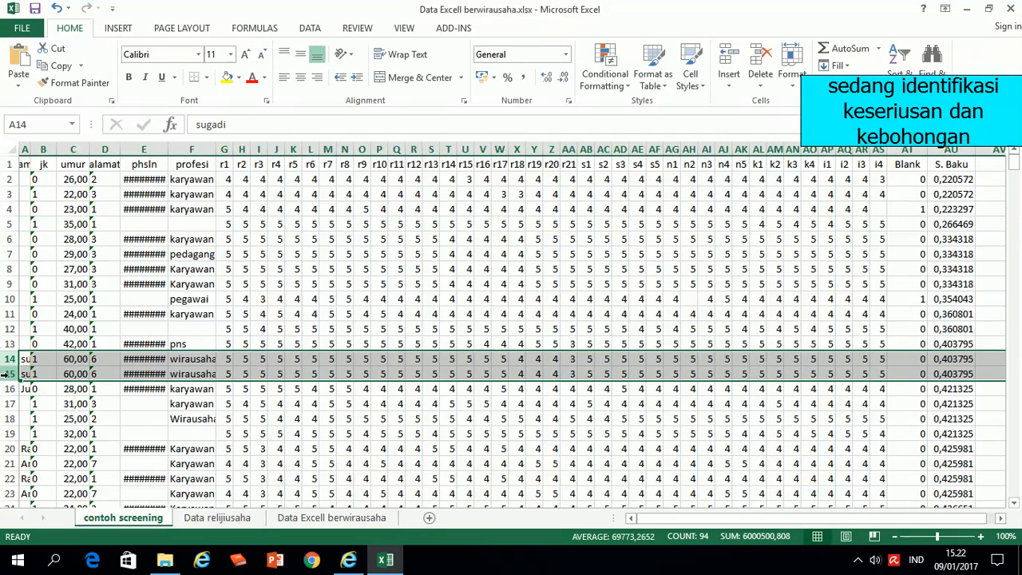
{"action": "right_click", "coordinate": [6, 373]}
{"action": "left_click", "coordinate": [53, 274]}
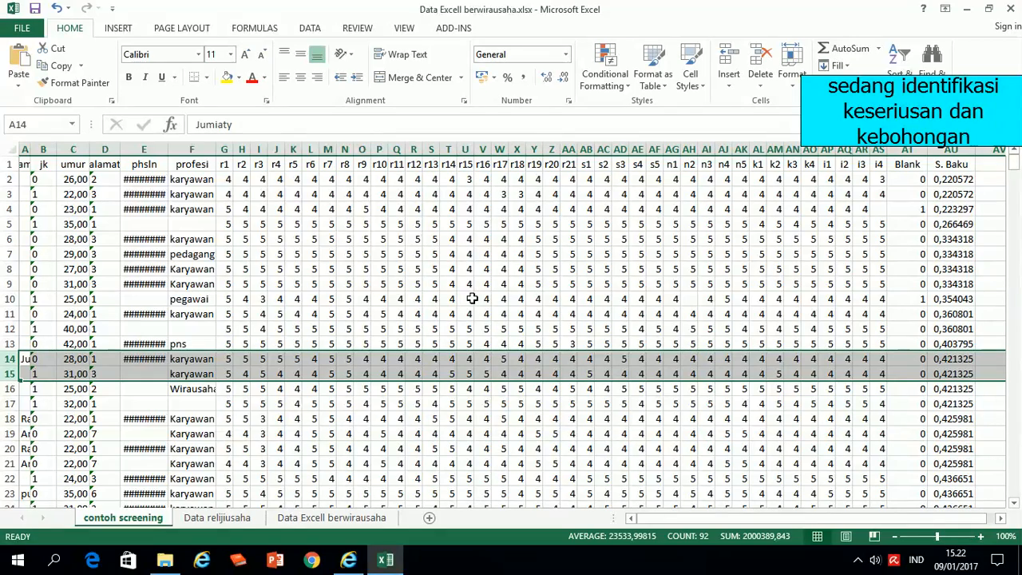
Step: Look further down for respondents with identical S. Baku values and compare the item answers of rows 33 and 34
{"action": "scroll", "coordinate": [473, 298], "scroll_direction": "down", "scroll_amount": 3}
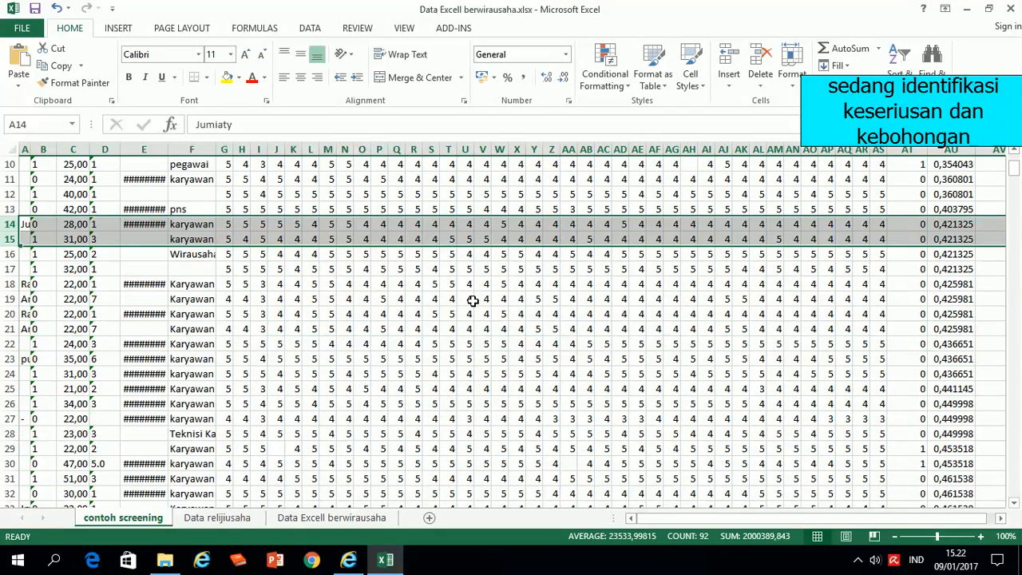
{"action": "scroll", "coordinate": [473, 301], "scroll_direction": "down", "scroll_amount": 3}
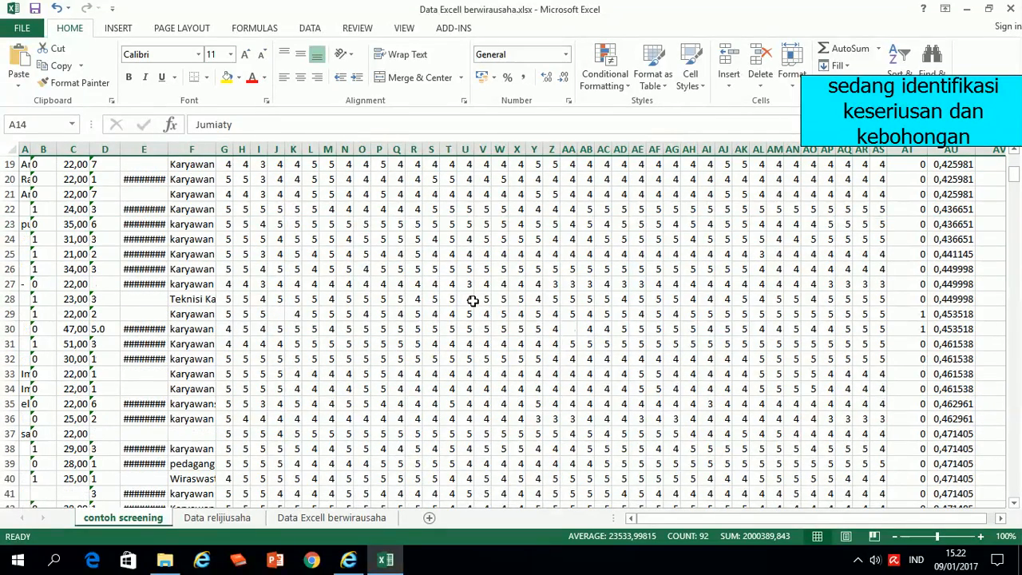
{"action": "left_click", "coordinate": [315, 375]}
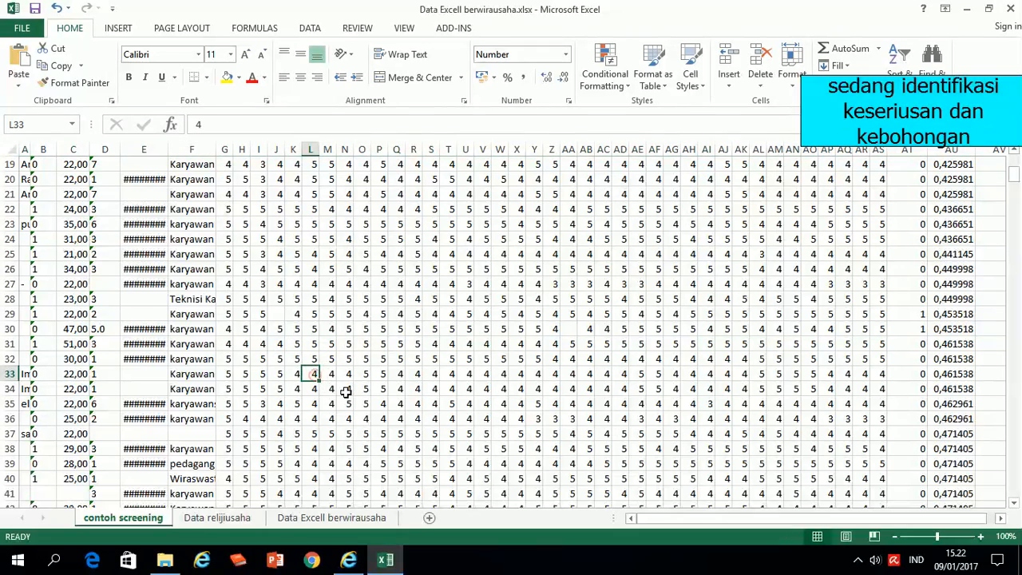
{"action": "left_click", "coordinate": [346, 389]}
{"action": "left_click", "coordinate": [501, 389]}
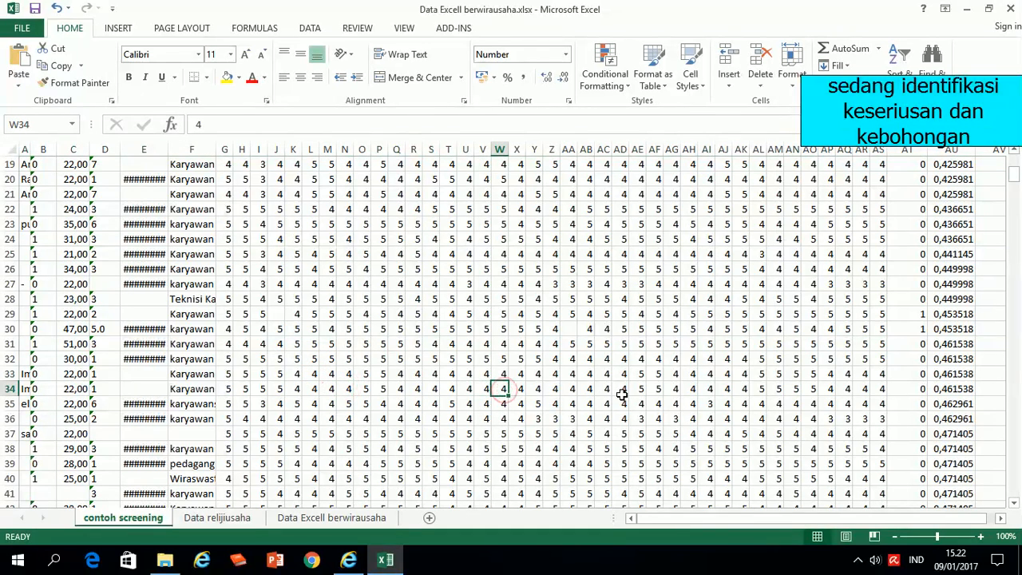
{"action": "left_click", "coordinate": [671, 389]}
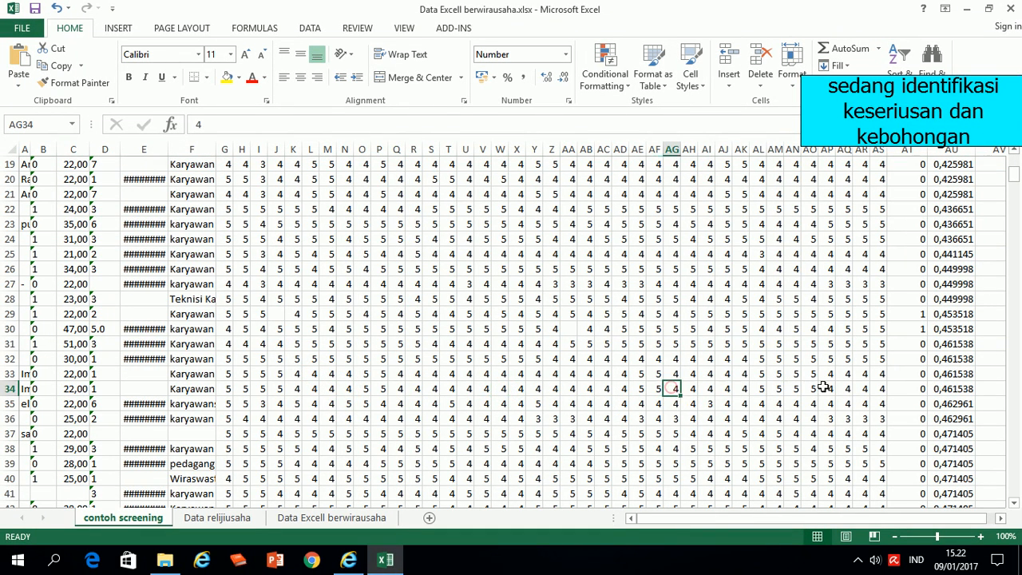
{"action": "left_click", "coordinate": [846, 389]}
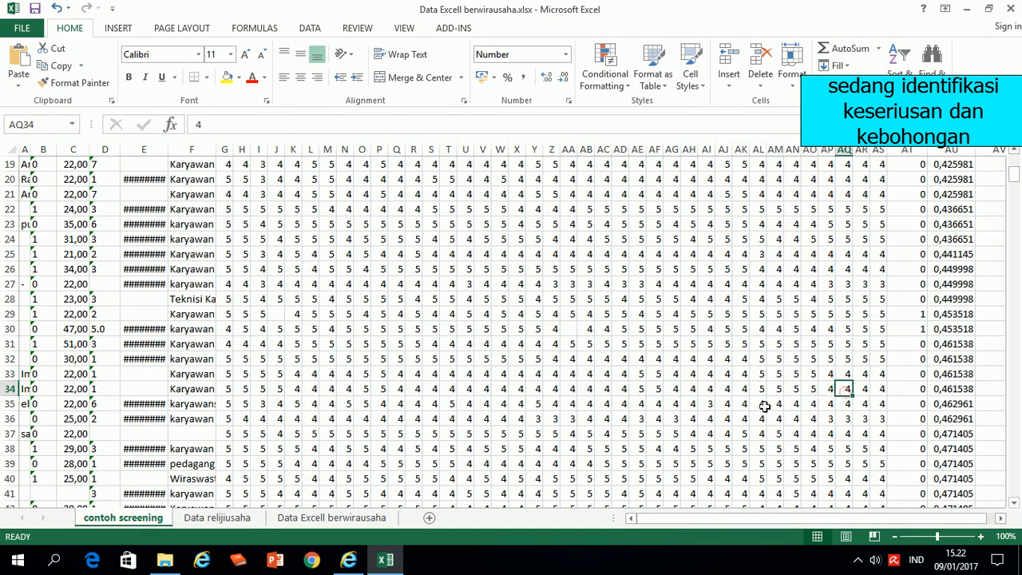
{"action": "left_click", "coordinate": [380, 388]}
{"action": "left_click", "coordinate": [242, 389]}
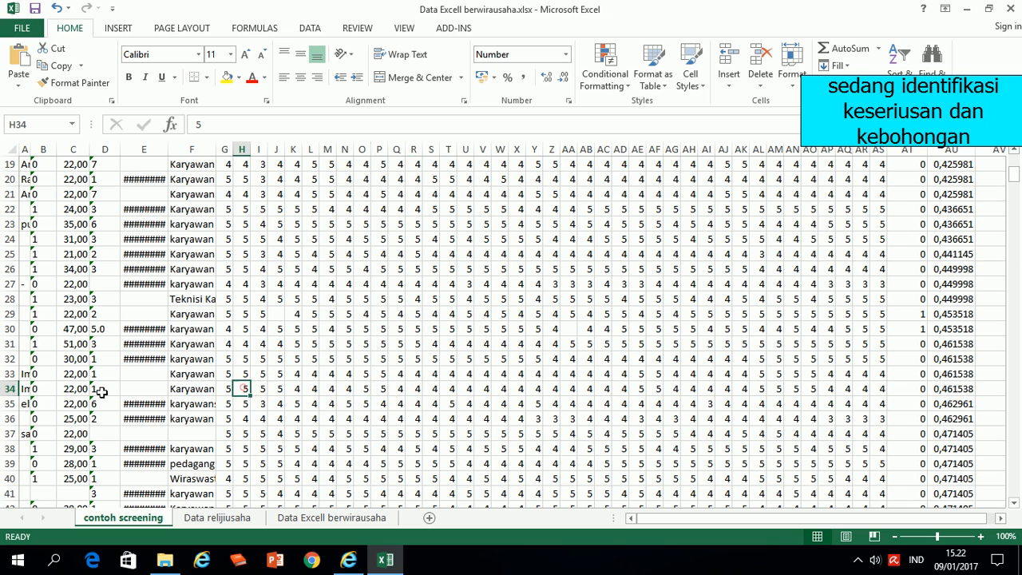
Step: Delete the duplicate respondent rows 33 and 34
{"action": "left_click_drag", "start_coordinate": [7, 374], "coordinate": [11, 386]}
{"action": "right_click", "coordinate": [11, 386]}
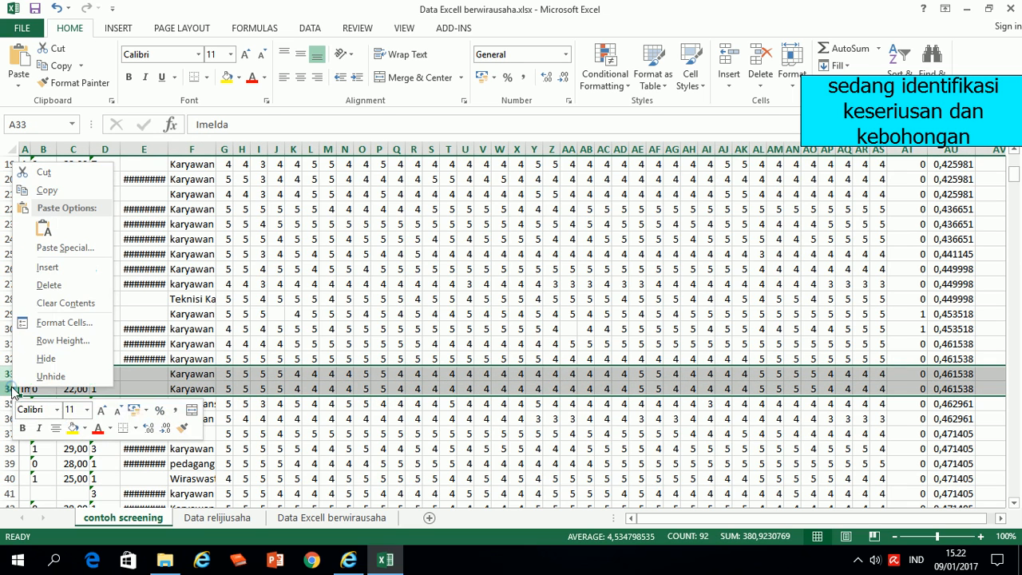
{"action": "left_click", "coordinate": [42, 287]}
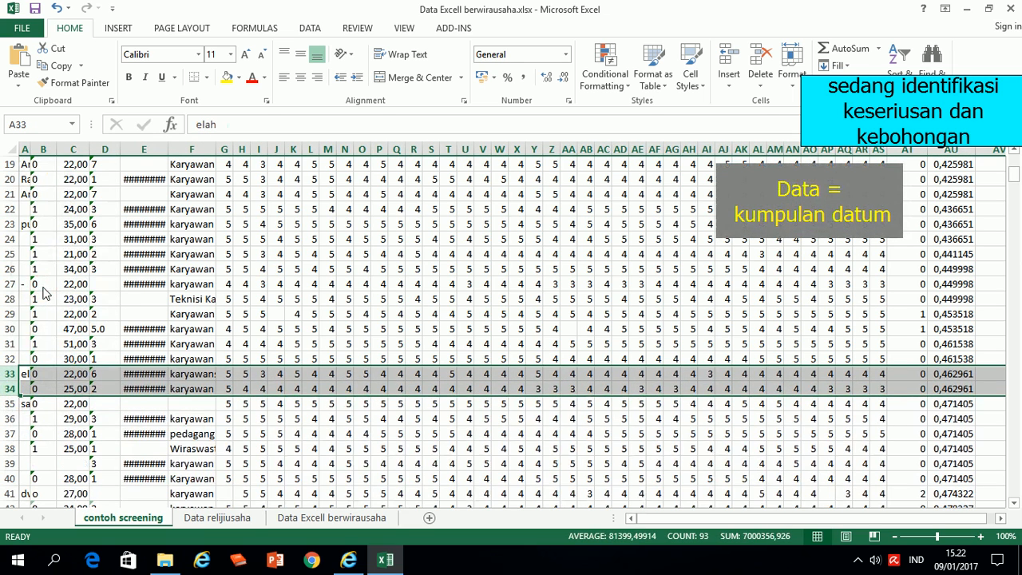
Step: Look further down for respondents with identical S. Baku values and compare the item answers of rows 64 and 65
{"action": "scroll", "coordinate": [281, 300], "scroll_direction": "down", "scroll_amount": 2}
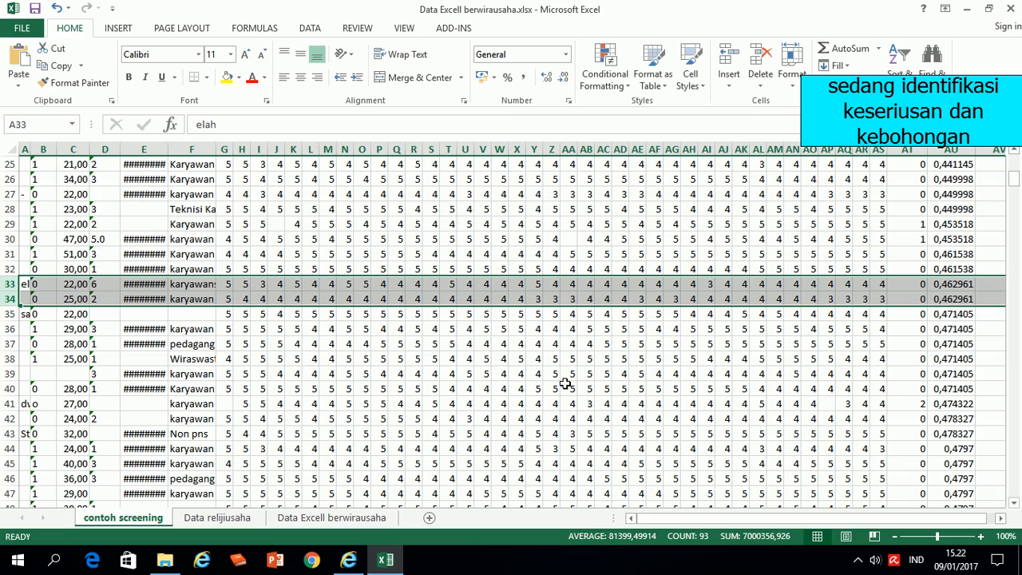
{"action": "scroll", "coordinate": [565, 384], "scroll_direction": "down", "scroll_amount": 6}
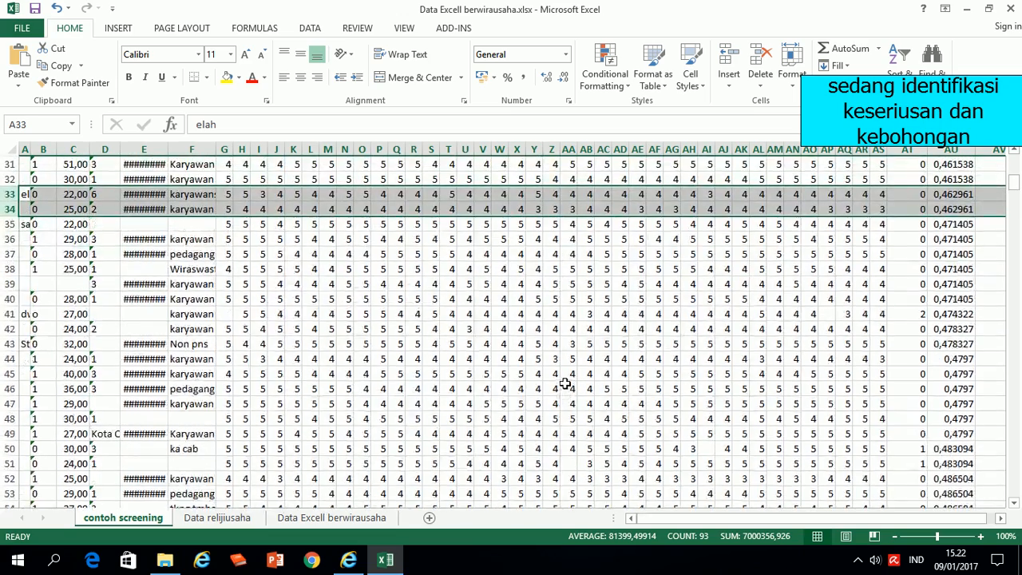
{"action": "scroll", "coordinate": [565, 384], "scroll_direction": "down", "scroll_amount": 2}
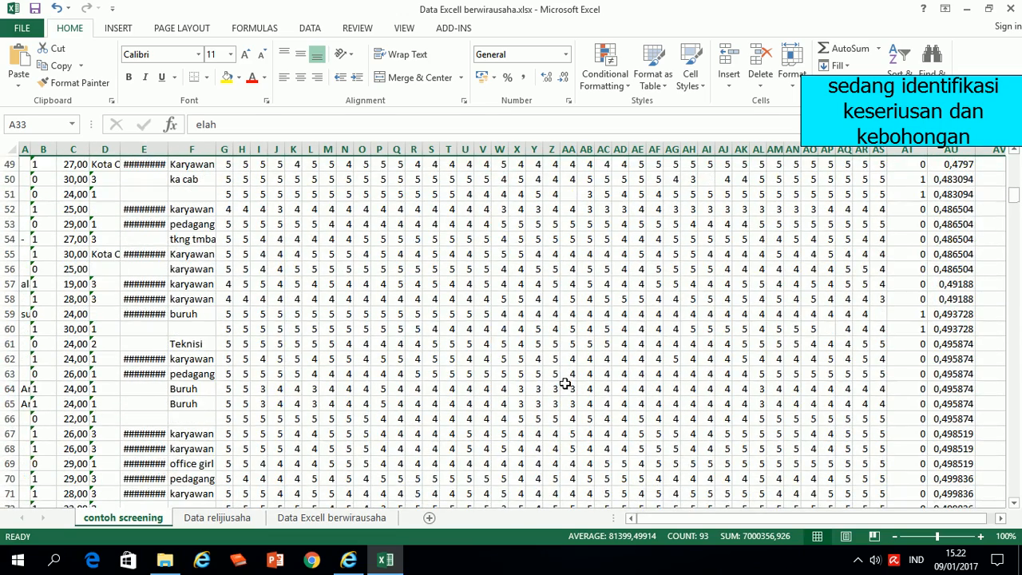
{"action": "scroll", "coordinate": [565, 384], "scroll_direction": "down", "scroll_amount": 4}
{"action": "scroll", "coordinate": [565, 384], "scroll_direction": "up", "scroll_amount": 2}
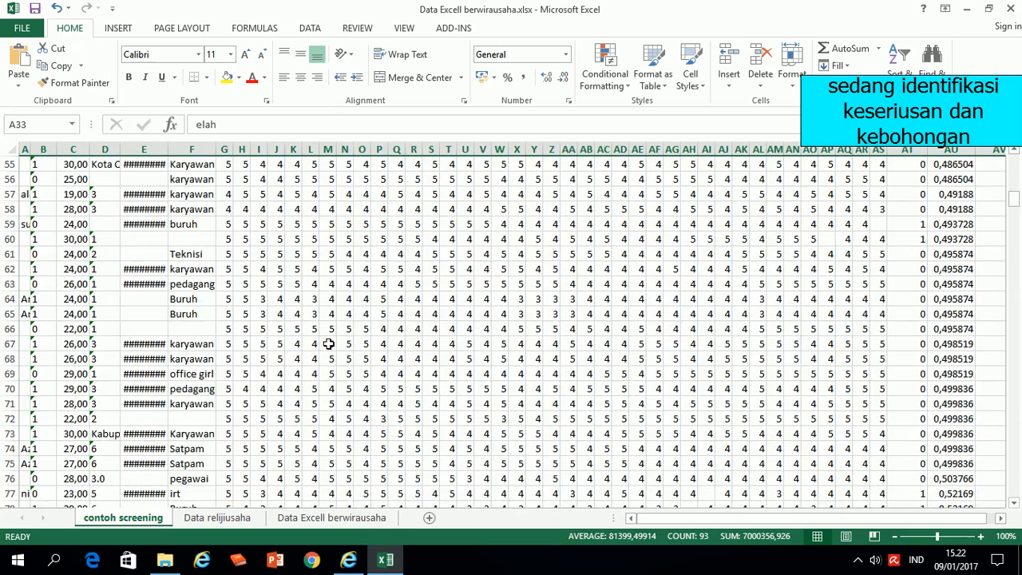
{"action": "left_click", "coordinate": [237, 300]}
{"action": "left_click", "coordinate": [361, 314]}
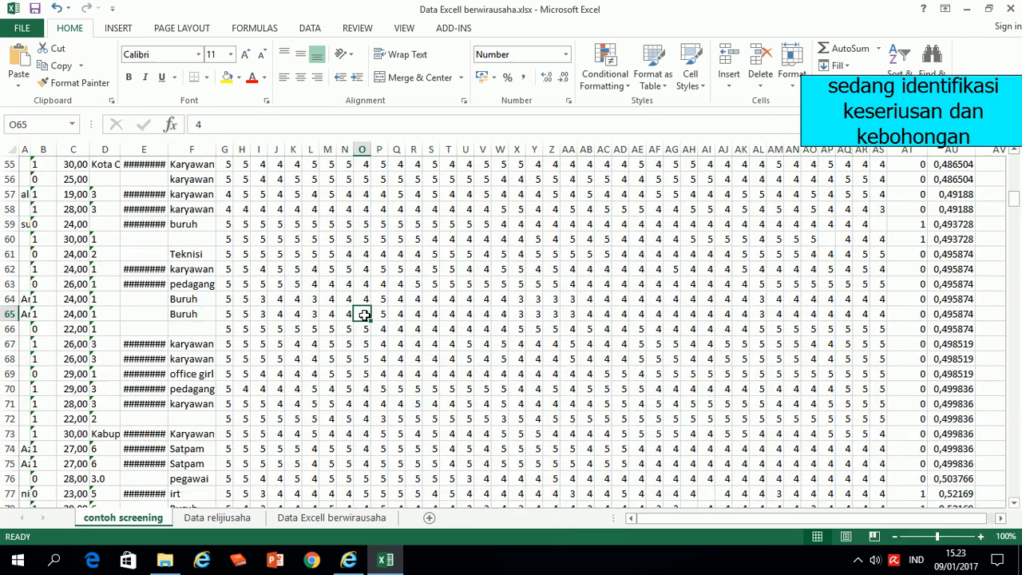
{"action": "left_click", "coordinate": [486, 315]}
{"action": "left_click", "coordinate": [621, 316]}
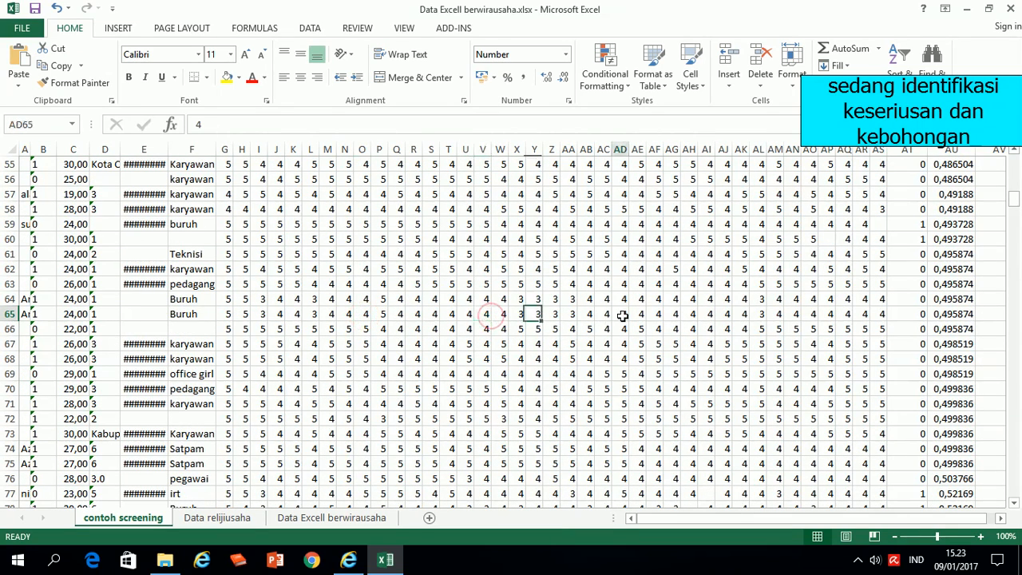
{"action": "left_click", "coordinate": [826, 315]}
{"action": "left_click", "coordinate": [862, 315]}
{"action": "left_click_drag", "start_coordinate": [856, 302], "coordinate": [851, 301]}
{"action": "left_click", "coordinate": [773, 317]}
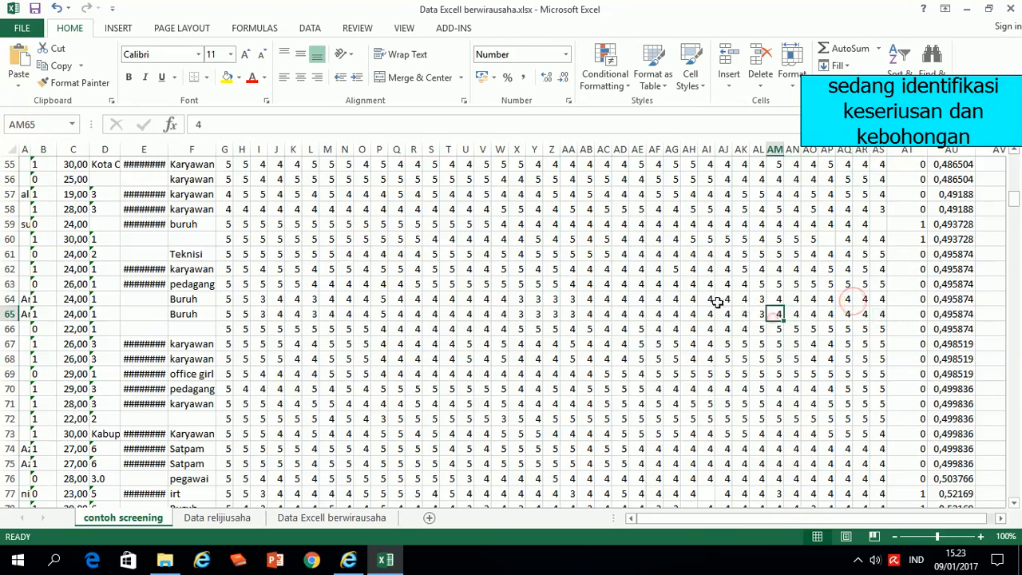
Step: Recheck the answers of rows 64 and 65 against each other, working back to the first item in column G and forward to column S
{"action": "left_click", "coordinate": [707, 300]}
{"action": "left_click", "coordinate": [675, 314]}
{"action": "left_click", "coordinate": [535, 314]}
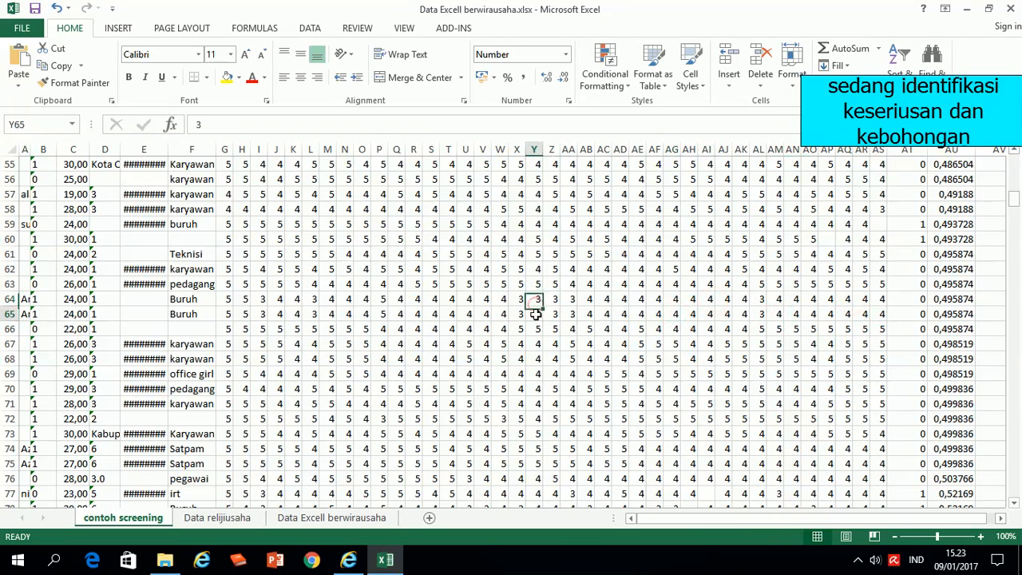
{"action": "left_click", "coordinate": [297, 300]}
{"action": "left_click", "coordinate": [314, 314]}
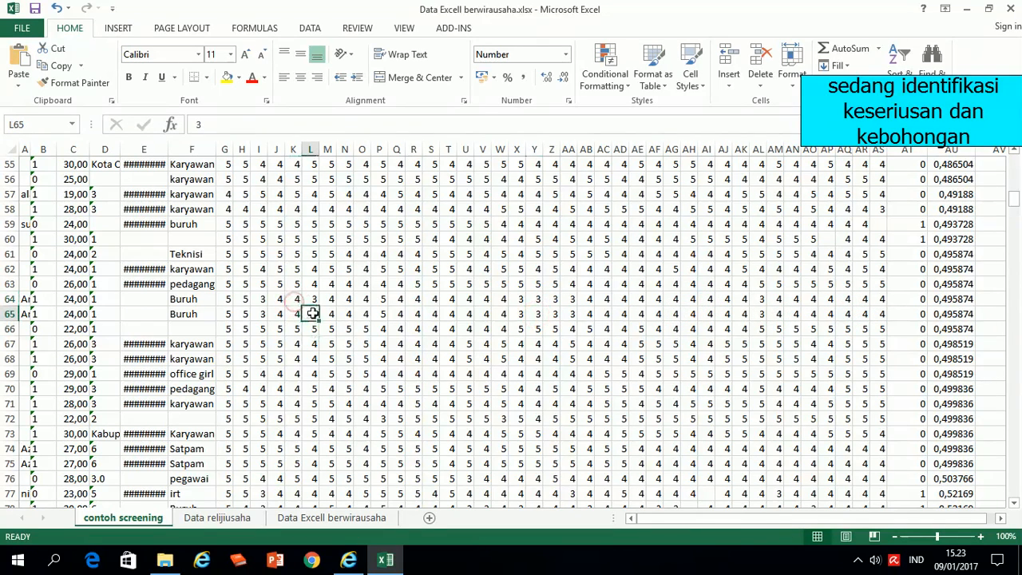
{"action": "left_click", "coordinate": [364, 313]}
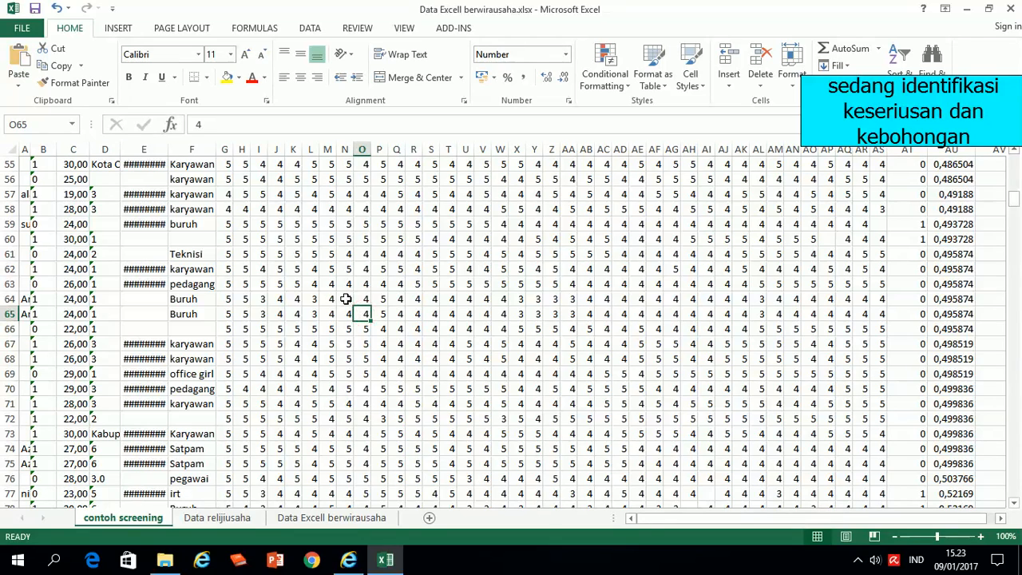
{"action": "left_click", "coordinate": [345, 299]}
{"action": "left_click", "coordinate": [317, 312]}
{"action": "left_click", "coordinate": [227, 311]}
{"action": "left_click", "coordinate": [223, 299]}
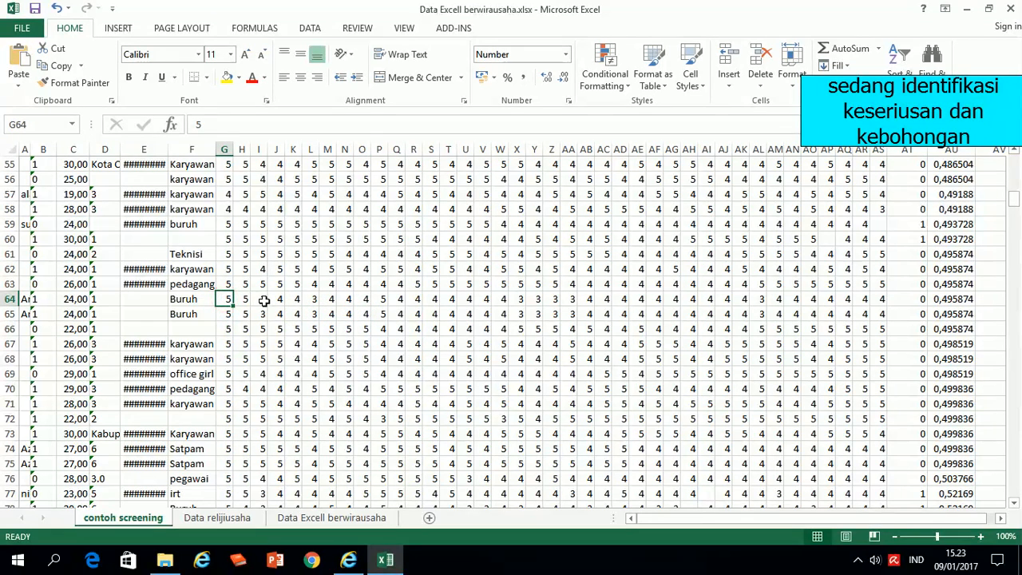
{"action": "left_click", "coordinate": [263, 300]}
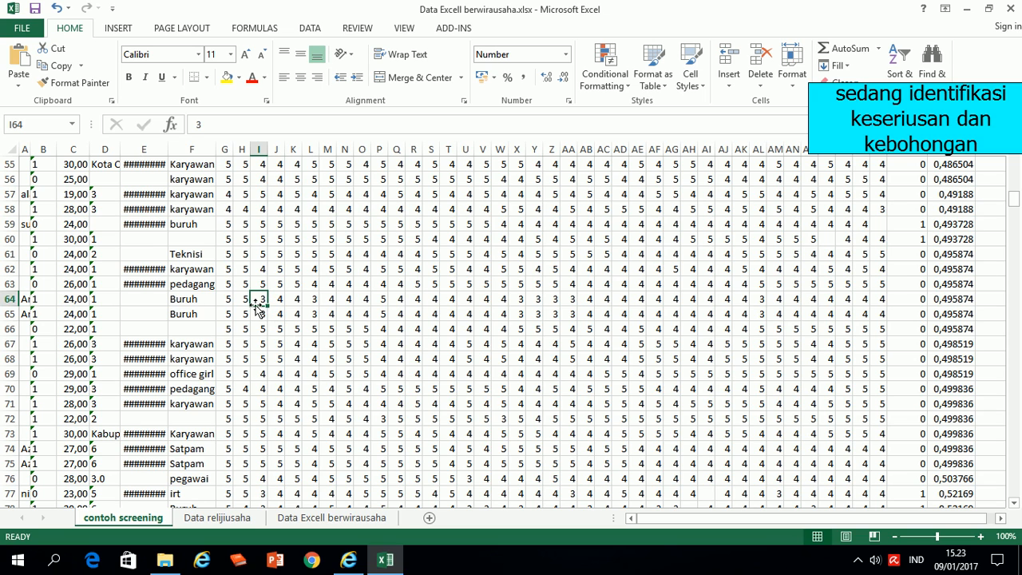
{"action": "left_click", "coordinate": [340, 295]}
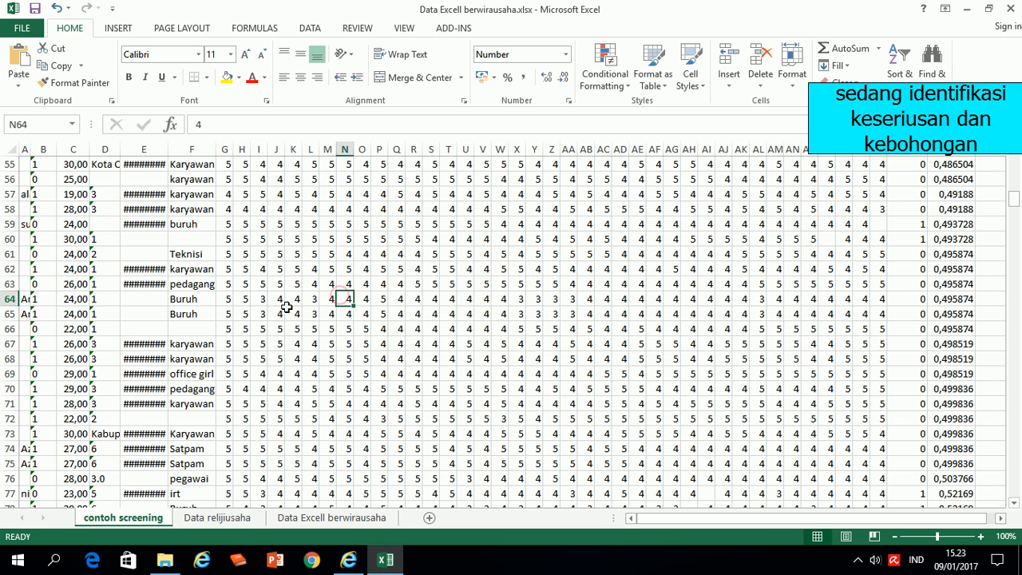
{"action": "left_click", "coordinate": [286, 308]}
{"action": "left_click", "coordinate": [325, 313]}
{"action": "left_click", "coordinate": [369, 313]}
{"action": "left_click", "coordinate": [429, 312]}
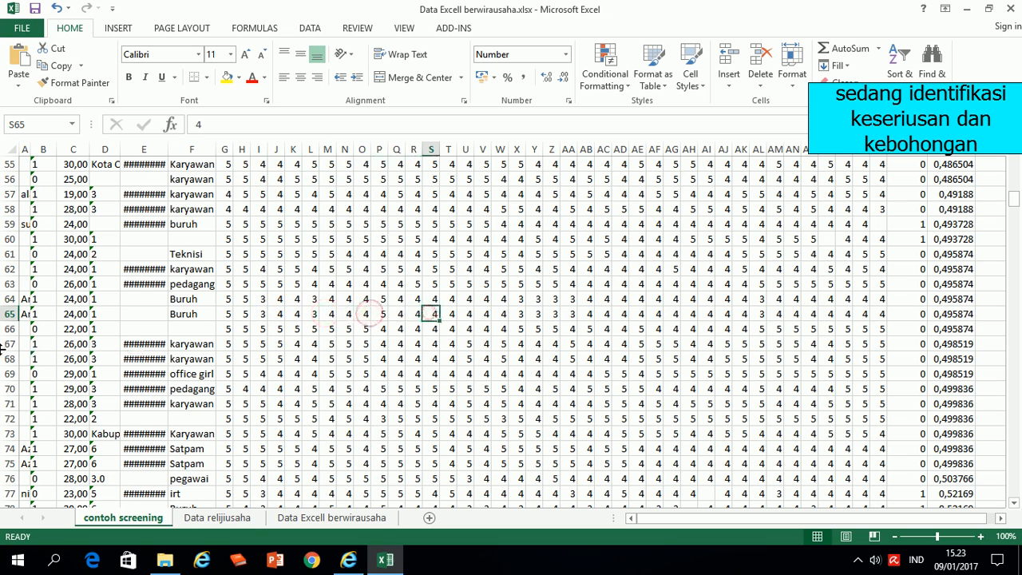
Step: Delete rows 64 and 65, the two matching Buruh respondents aged 24
{"action": "left_click_drag", "start_coordinate": [8, 298], "coordinate": [7, 311]}
{"action": "right_click", "coordinate": [6, 310]}
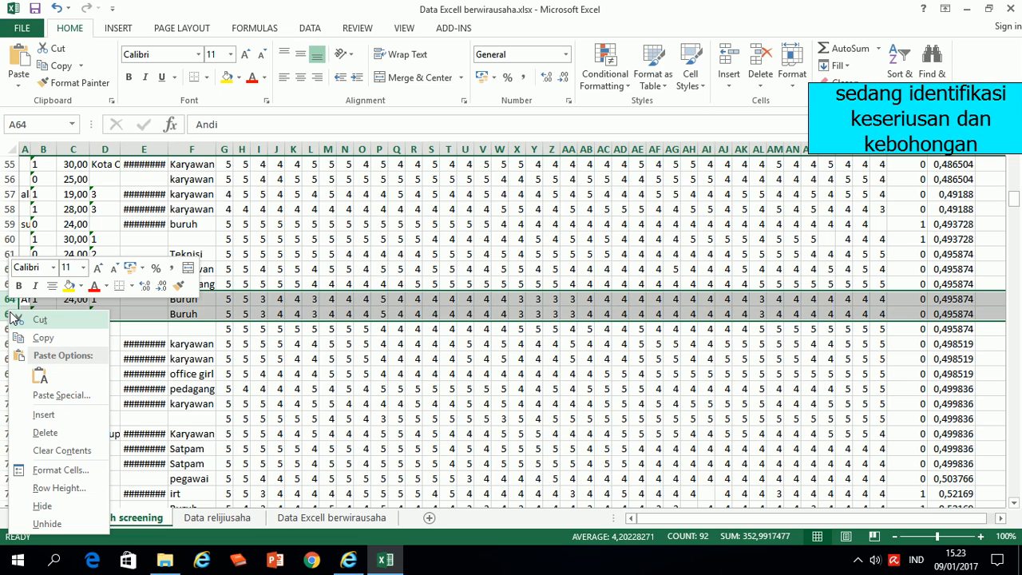
{"action": "left_click", "coordinate": [66, 435]}
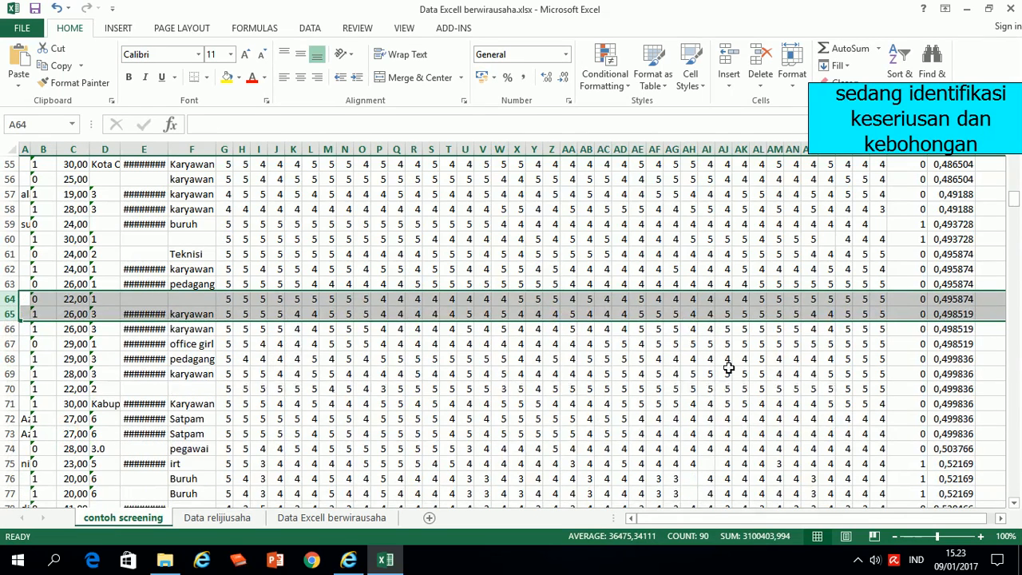
Step: Delete rows 72 and 73, the two matching Satpam respondents aged 27
{"action": "scroll", "coordinate": [728, 367], "scroll_direction": "down", "scroll_amount": 2}
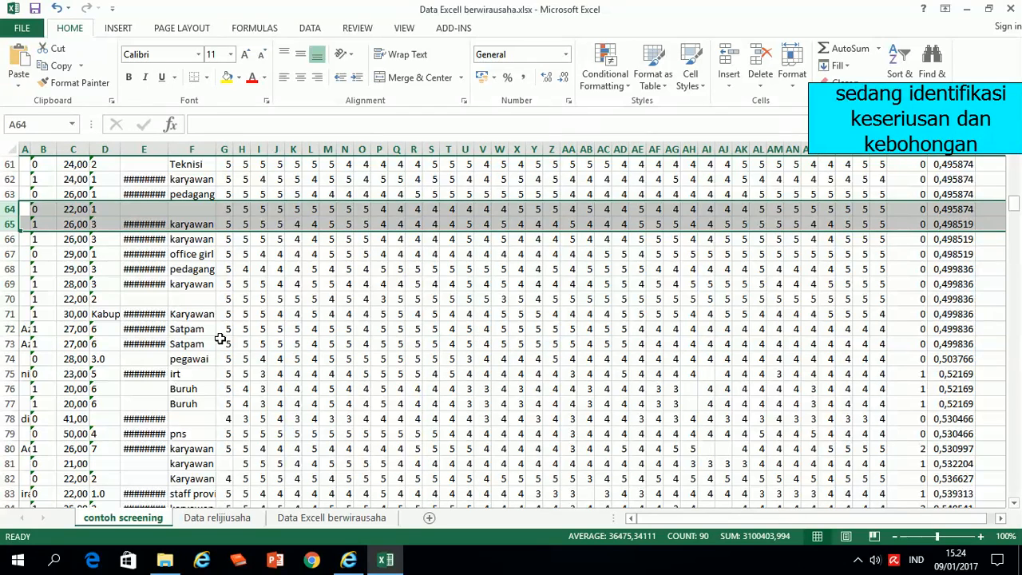
{"action": "left_click", "coordinate": [6, 328]}
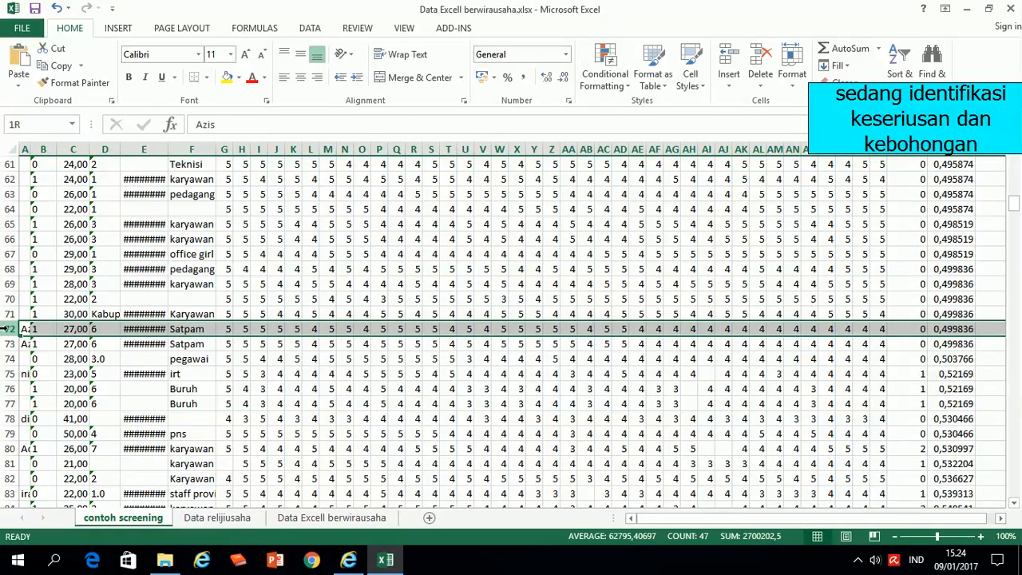
{"action": "left_click_drag", "start_coordinate": [6, 328], "coordinate": [8, 342]}
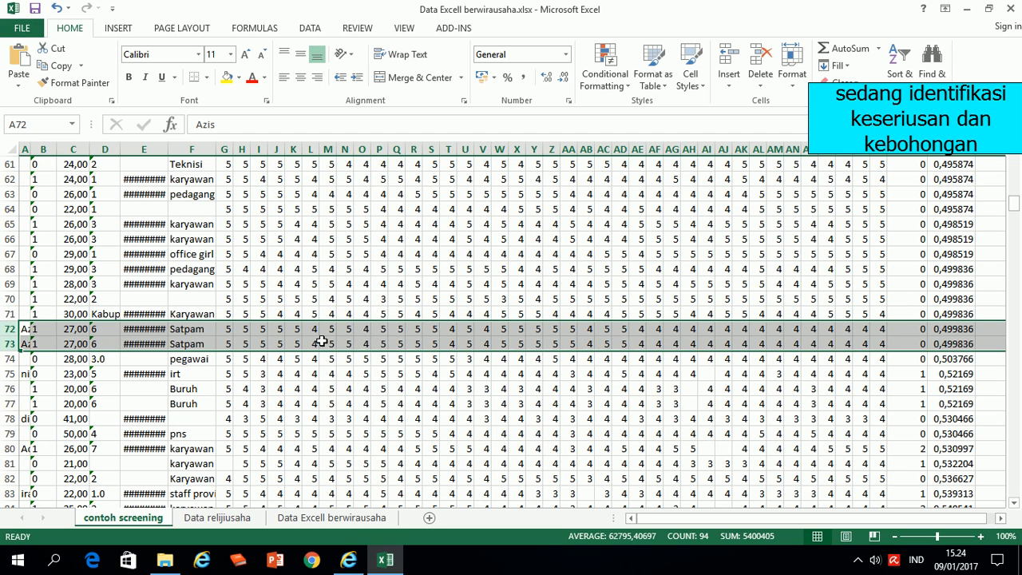
{"action": "right_click", "coordinate": [9, 328]}
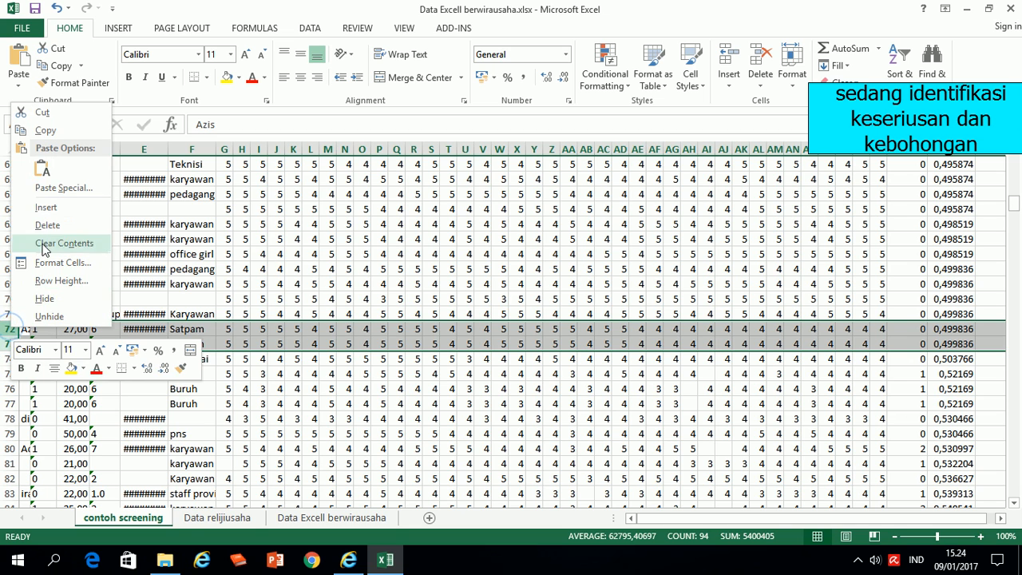
{"action": "left_click", "coordinate": [72, 225]}
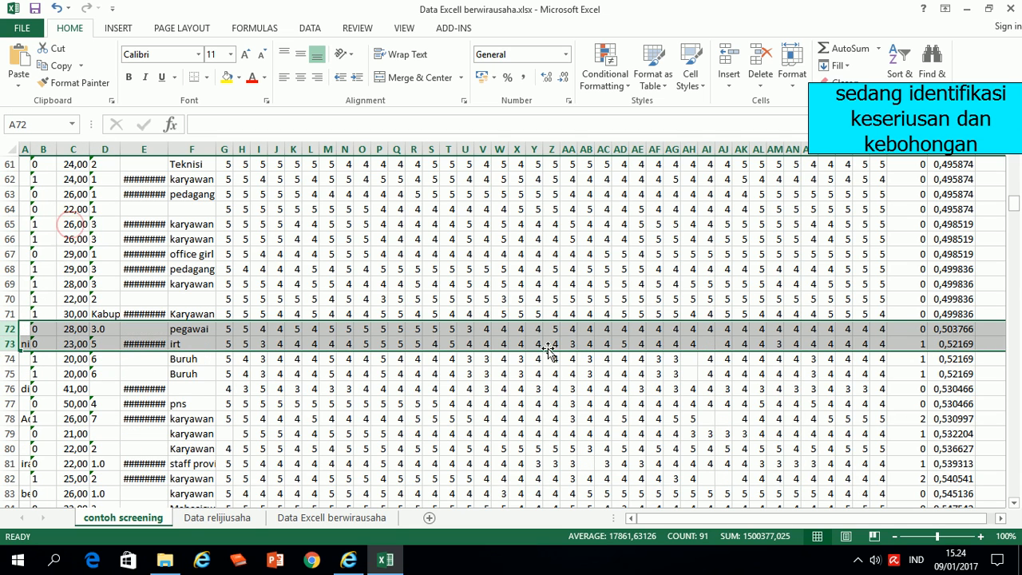
Step: Examine the respondents from row 74 down to row 137 for identical S. Baku values and matching item answers
{"action": "scroll", "coordinate": [522, 372], "scroll_direction": "down", "scroll_amount": 2}
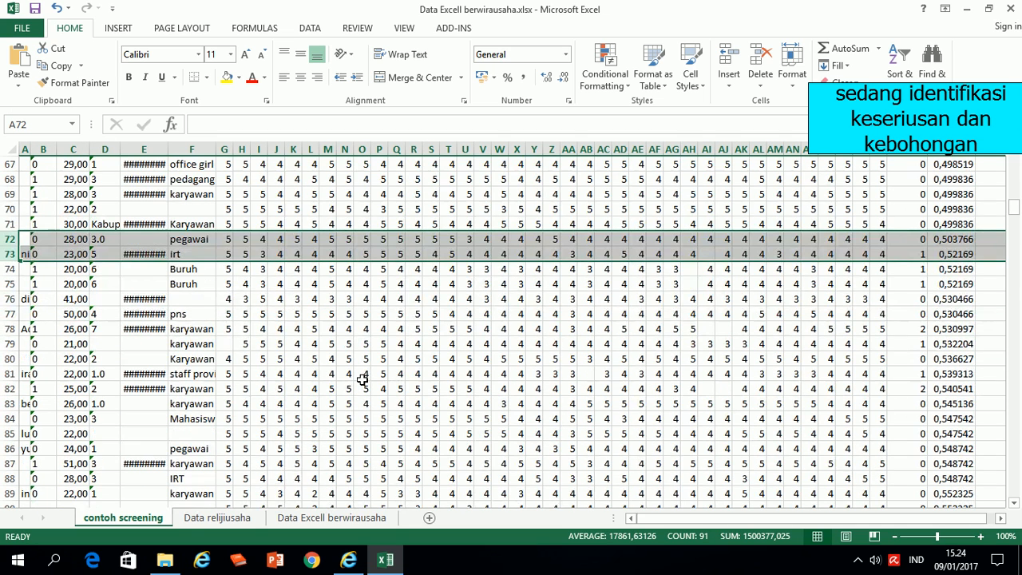
{"action": "scroll", "coordinate": [363, 379], "scroll_direction": "down", "scroll_amount": 2}
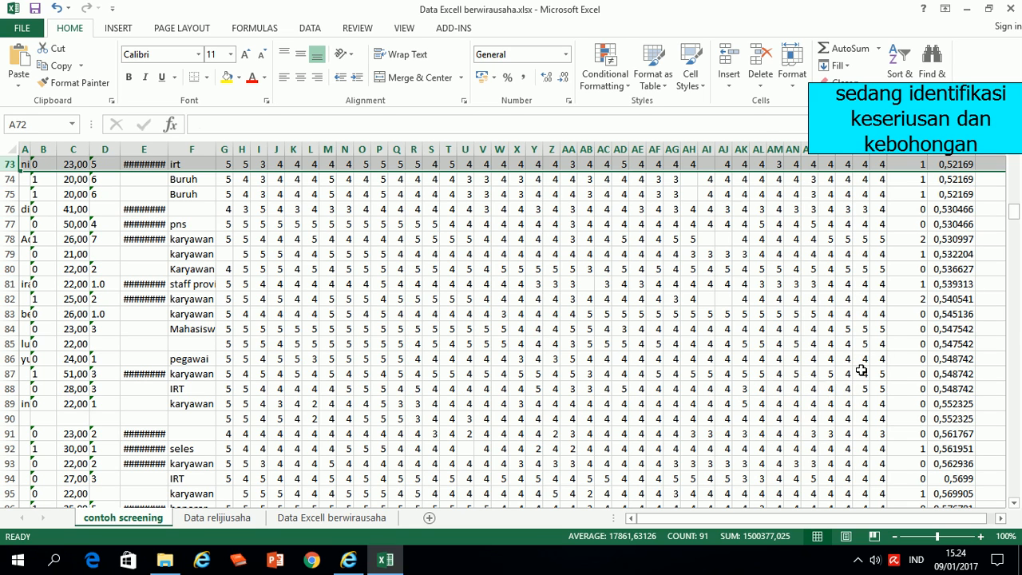
{"action": "left_click", "coordinate": [706, 372]}
{"action": "scroll", "coordinate": [655, 375], "scroll_direction": "down", "scroll_amount": 4}
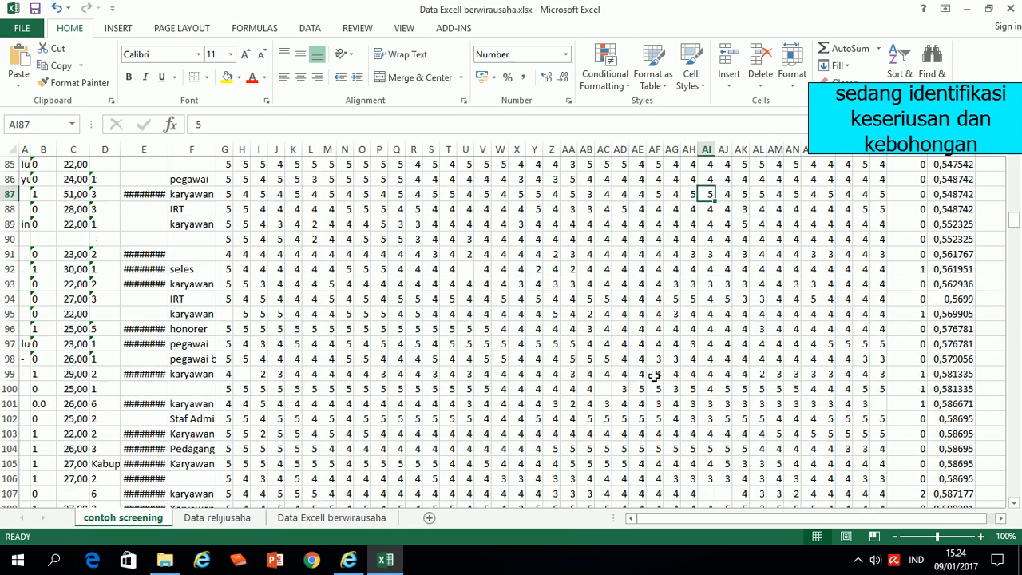
{"action": "scroll", "coordinate": [655, 374], "scroll_direction": "down", "scroll_amount": 2}
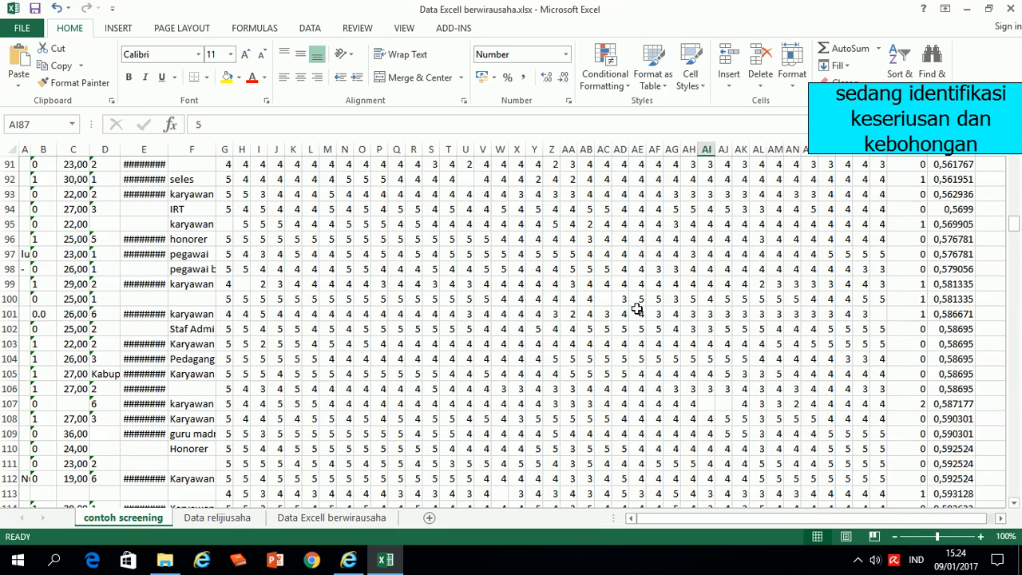
{"action": "scroll", "coordinate": [613, 333], "scroll_direction": "down", "scroll_amount": 2}
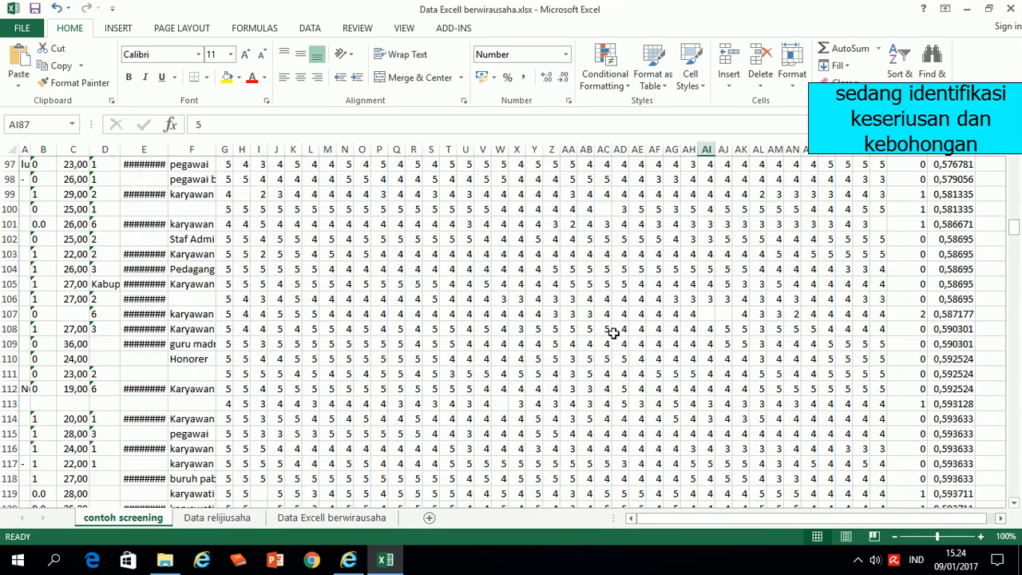
{"action": "scroll", "coordinate": [612, 332], "scroll_direction": "down", "scroll_amount": 3}
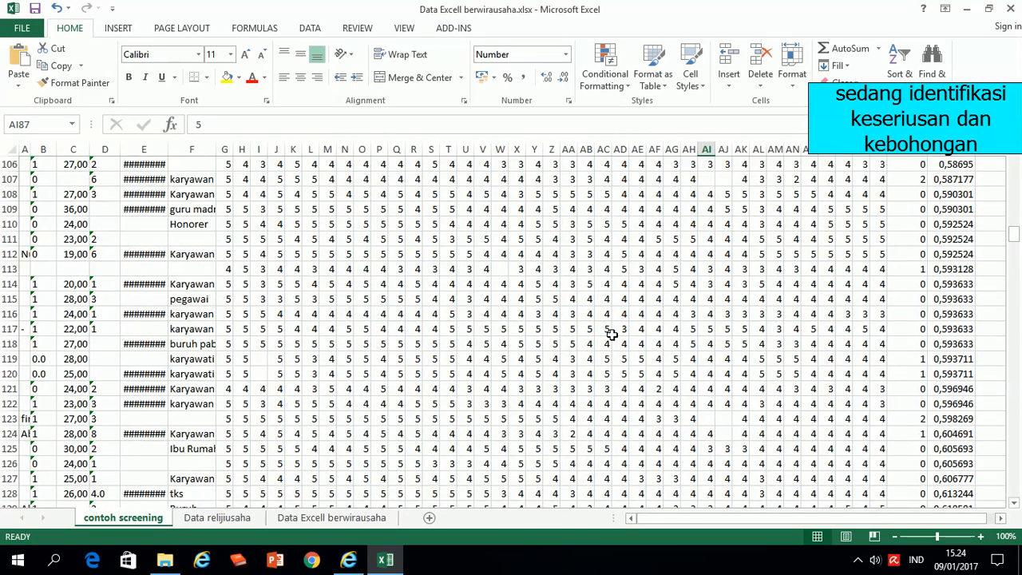
{"action": "scroll", "coordinate": [612, 333], "scroll_direction": "down", "scroll_amount": 3}
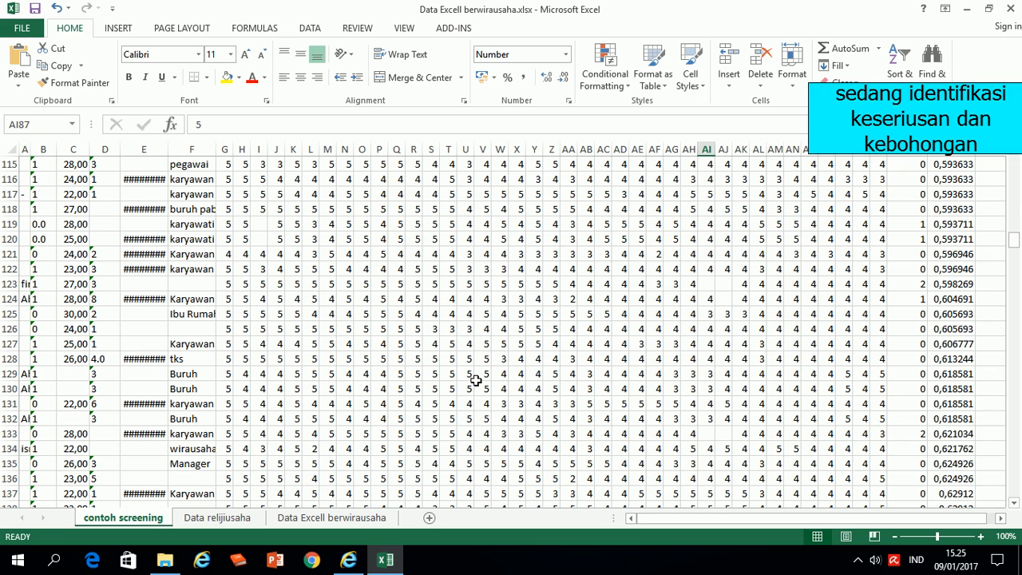
Step: Compare the item answers of rows 129 and 130 and delete these two duplicate Buruh respondents
{"action": "left_click", "coordinate": [431, 388]}
{"action": "left_click", "coordinate": [584, 390]}
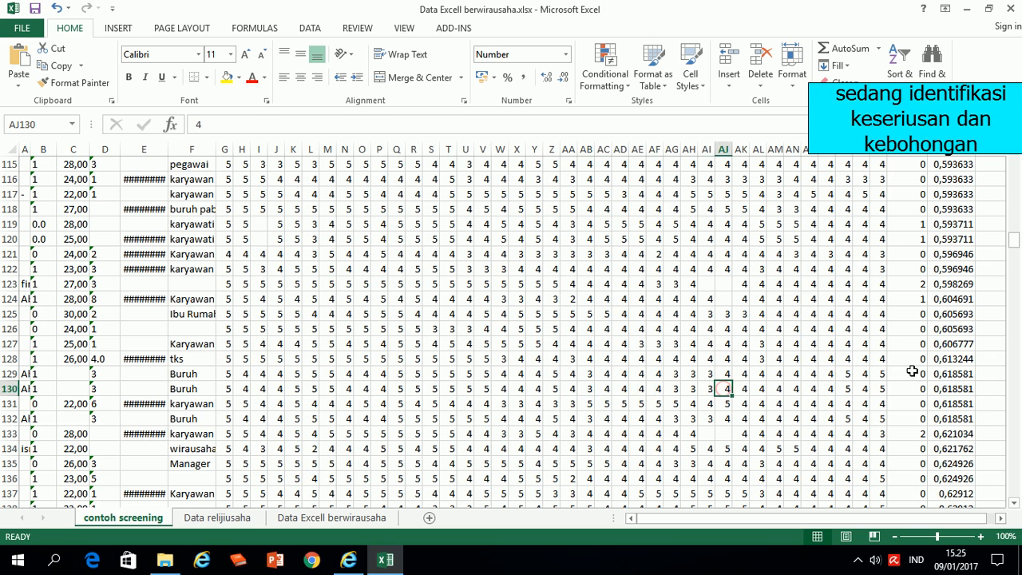
{"action": "left_click", "coordinate": [878, 388]}
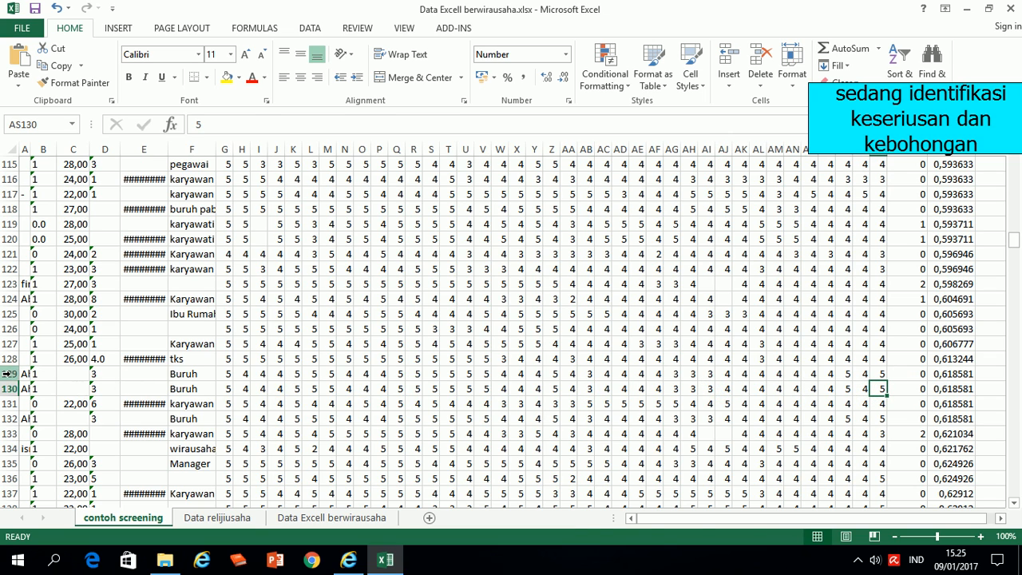
{"action": "left_click_drag", "start_coordinate": [10, 374], "coordinate": [11, 389]}
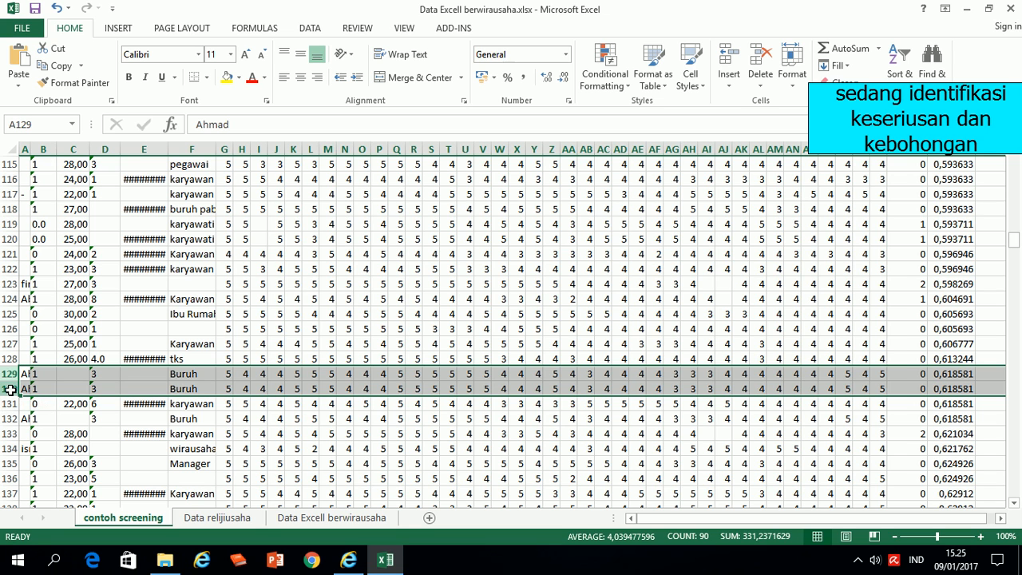
{"action": "right_click", "coordinate": [11, 389]}
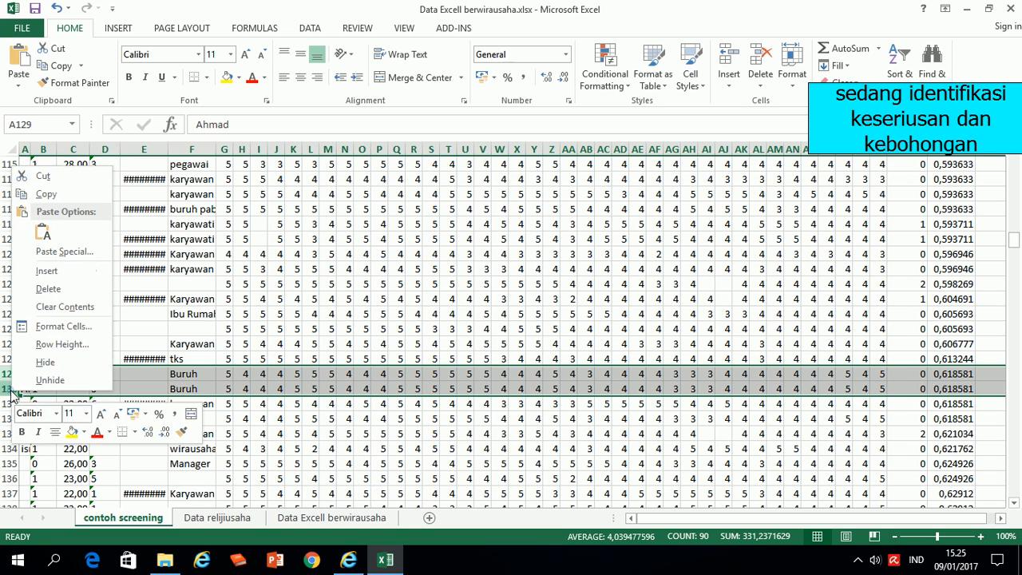
{"action": "left_click", "coordinate": [53, 290]}
Step: Compare the item answers of rows 206 to 208 and delete these three matching Karyawan respondents aged 21
{"action": "scroll", "coordinate": [548, 324], "scroll_direction": "down", "scroll_amount": 8}
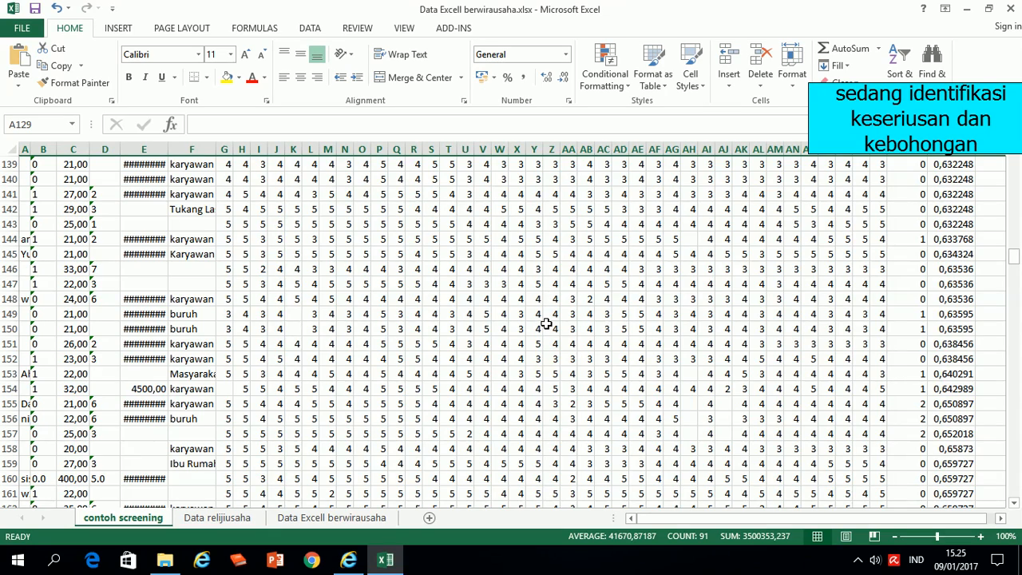
{"action": "scroll", "coordinate": [546, 323], "scroll_direction": "down", "scroll_amount": 4}
{"action": "scroll", "coordinate": [546, 323], "scroll_direction": "down", "scroll_amount": 12}
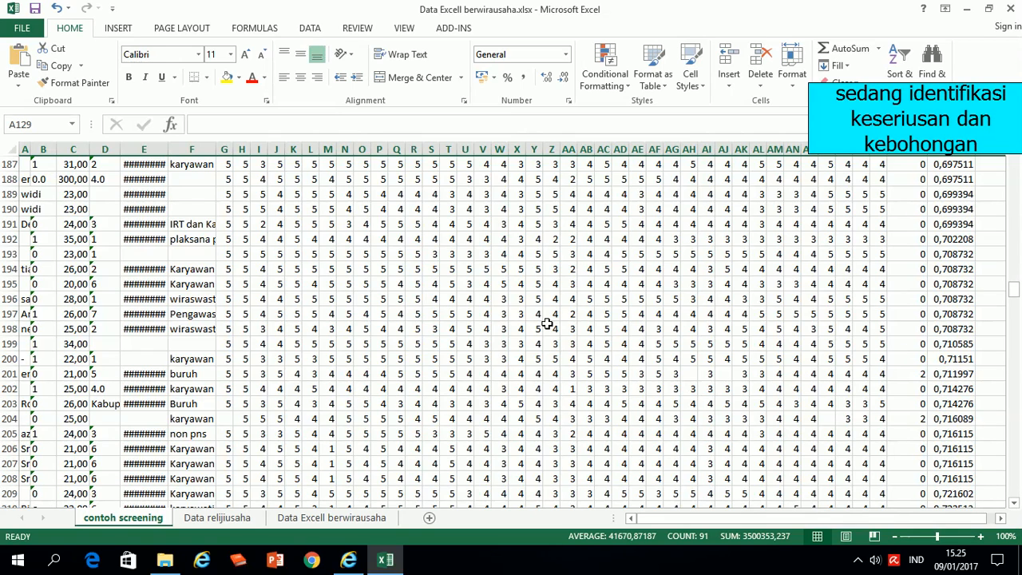
{"action": "left_click", "coordinate": [331, 465]}
{"action": "left_click", "coordinate": [497, 476]}
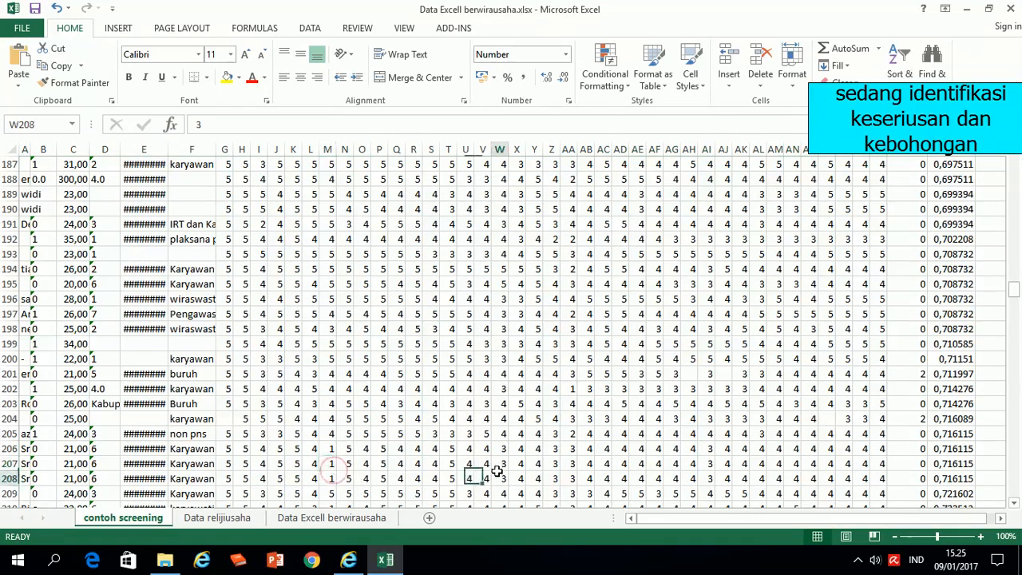
{"action": "left_click", "coordinate": [654, 464]}
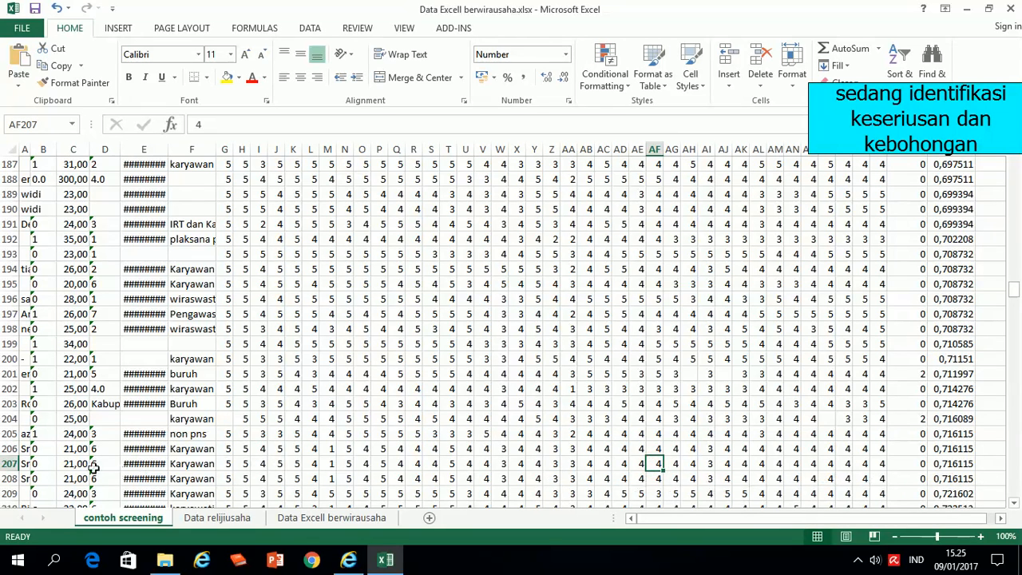
{"action": "left_click_drag", "start_coordinate": [6, 449], "coordinate": [8, 479]}
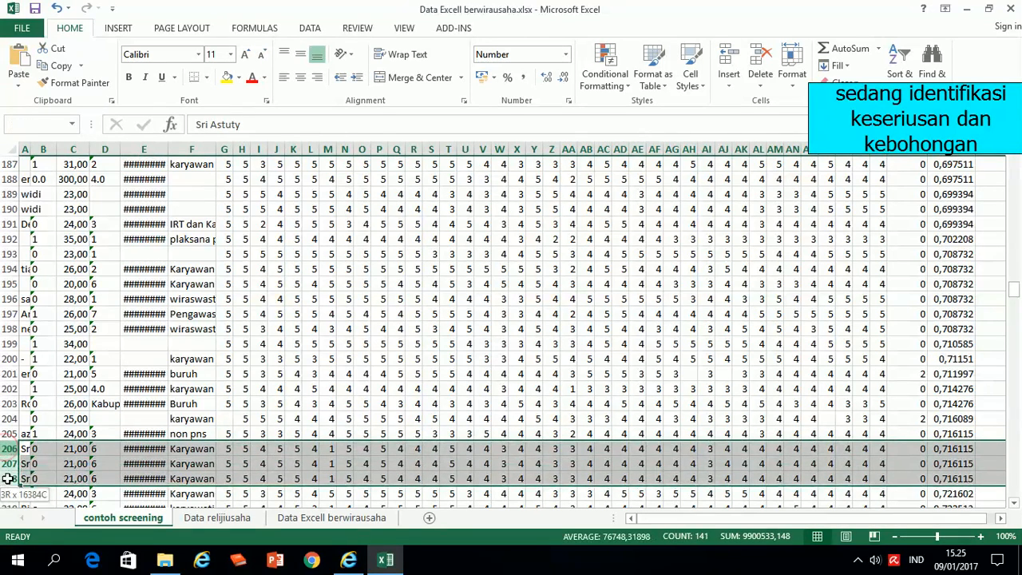
{"action": "right_click", "coordinate": [9, 479]}
{"action": "left_click", "coordinate": [45, 377]}
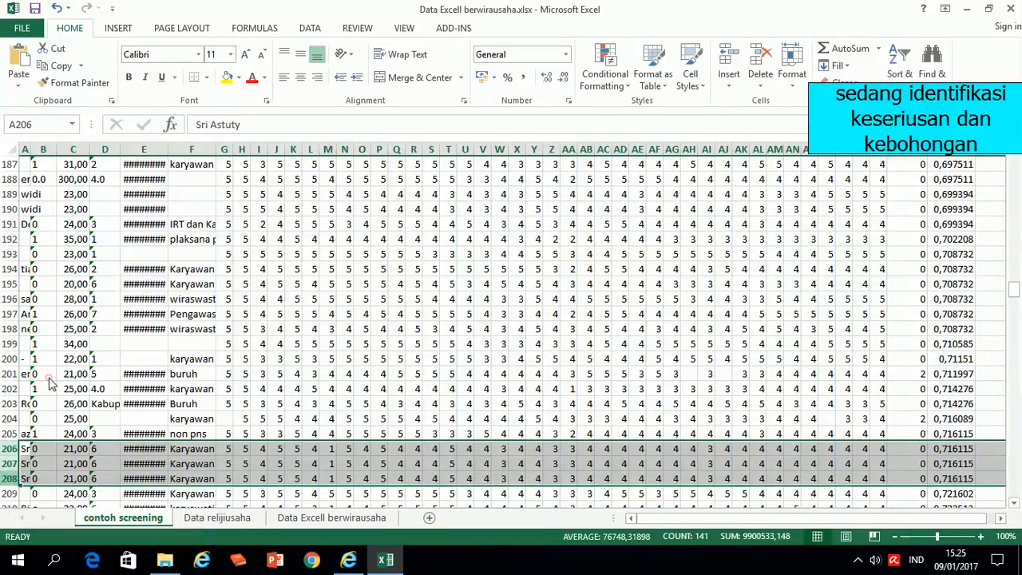
Step: Examine the respondents from row 206 down to row 281 for identical standard deviations and matching item answers
{"action": "scroll", "coordinate": [322, 347], "scroll_direction": "down", "scroll_amount": 2}
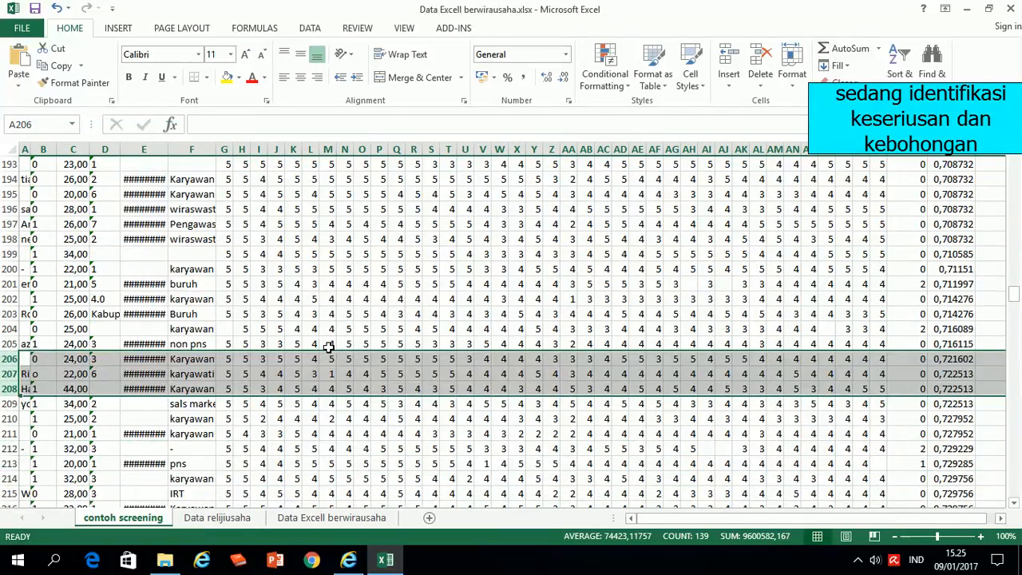
{"action": "scroll", "coordinate": [329, 346], "scroll_direction": "down", "scroll_amount": 2}
{"action": "scroll", "coordinate": [328, 346], "scroll_direction": "down", "scroll_amount": 2}
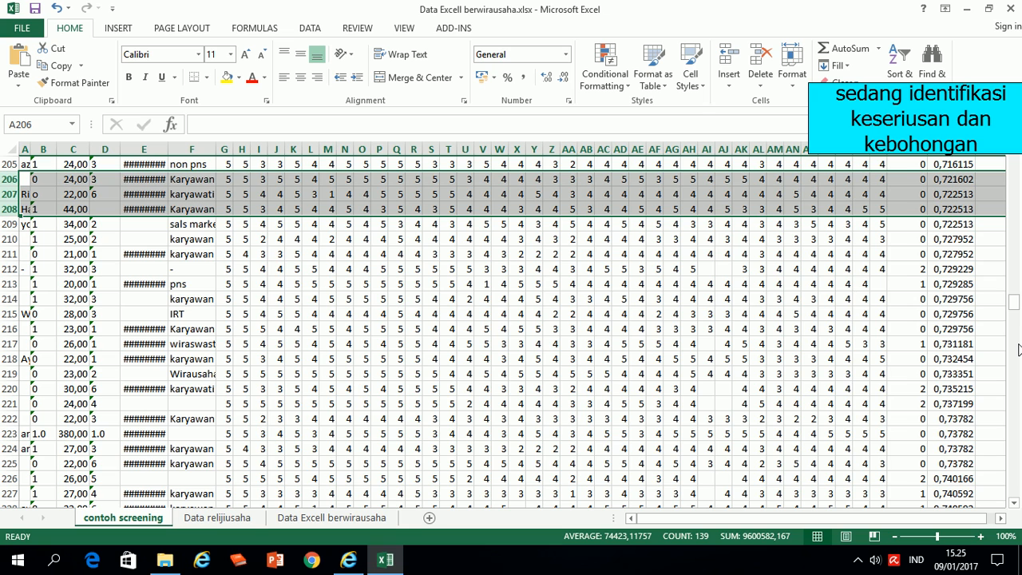
{"action": "scroll", "coordinate": [878, 347], "scroll_direction": "down", "scroll_amount": 3}
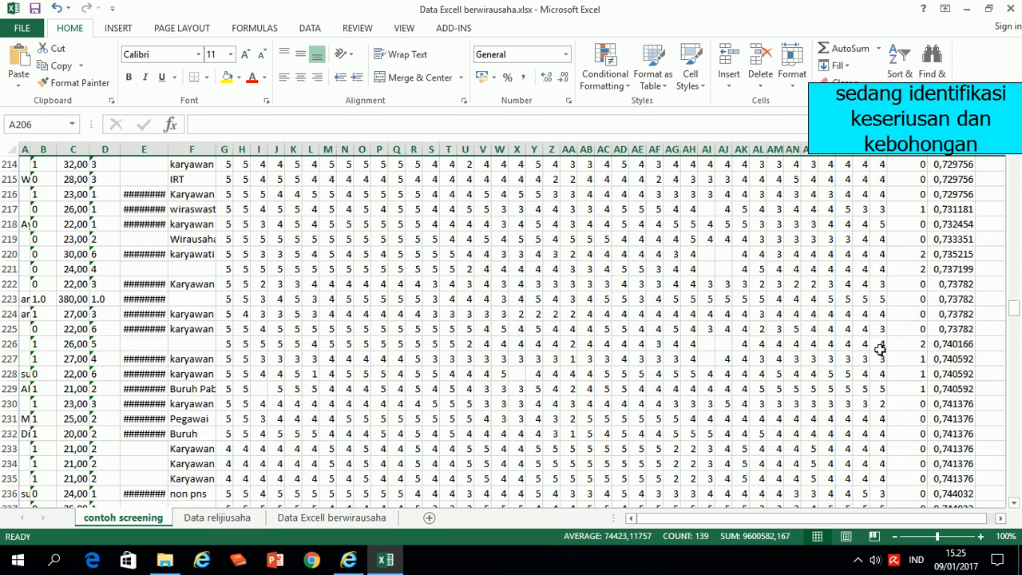
{"action": "left_click", "coordinate": [967, 283]}
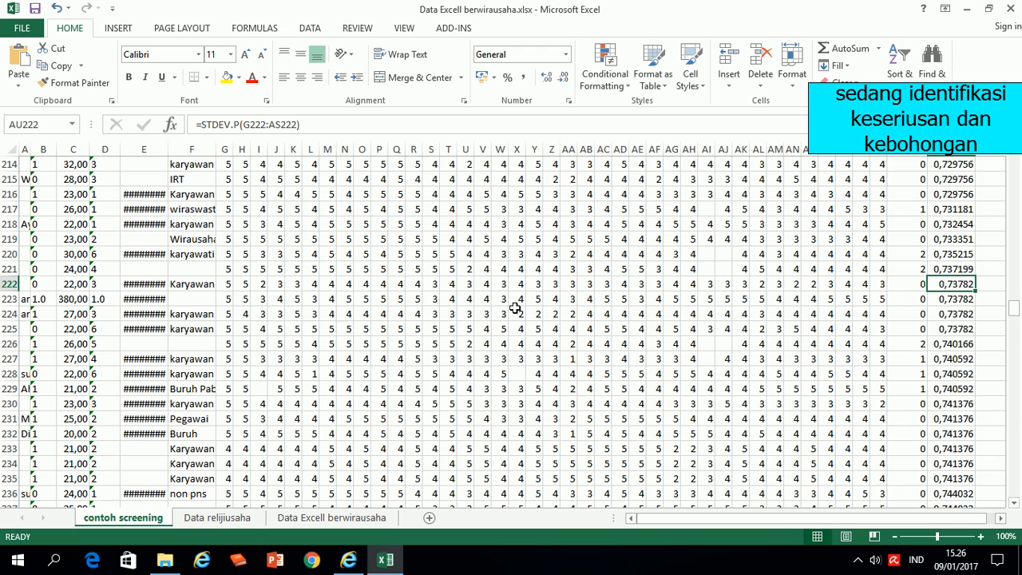
{"action": "left_click", "coordinate": [878, 286]}
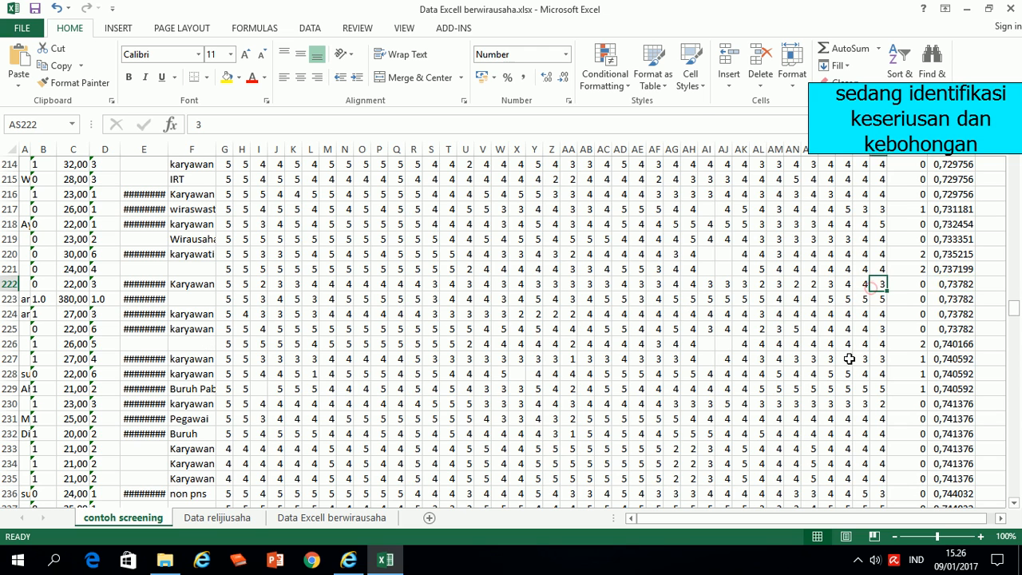
{"action": "scroll", "coordinate": [849, 360], "scroll_direction": "down", "scroll_amount": 2}
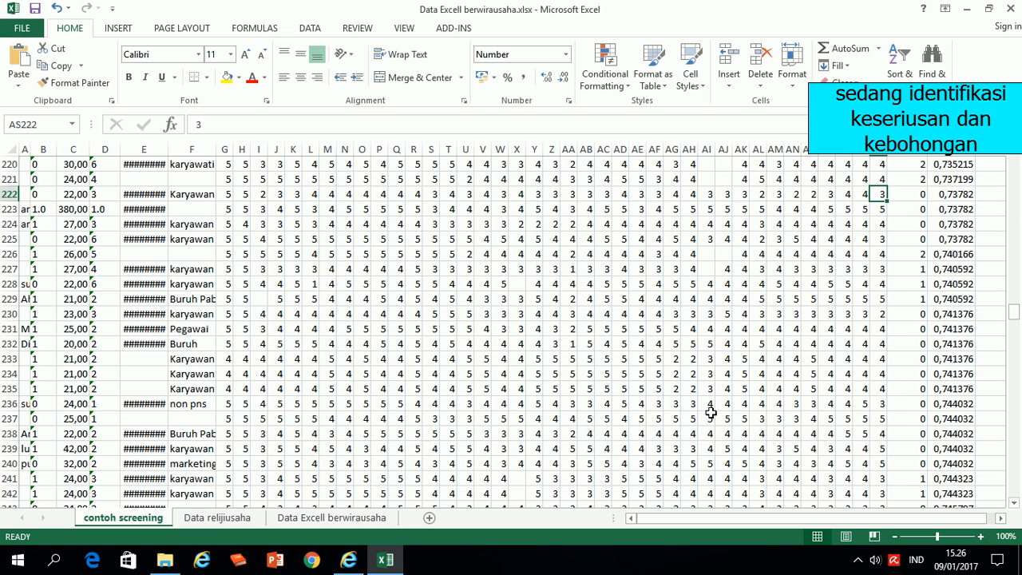
{"action": "scroll", "coordinate": [835, 396], "scroll_direction": "down", "scroll_amount": 6}
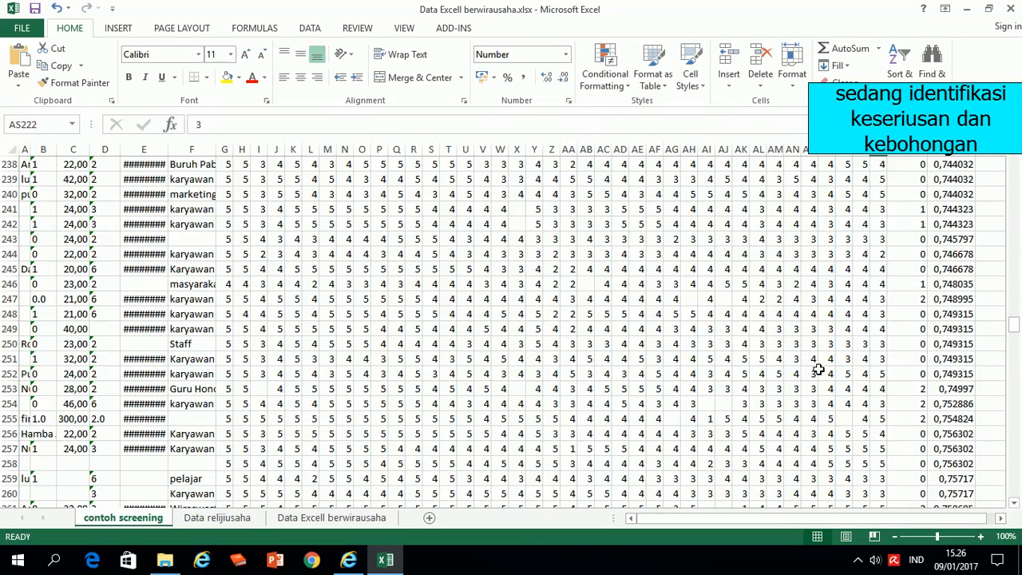
{"action": "left_click", "coordinate": [827, 373]}
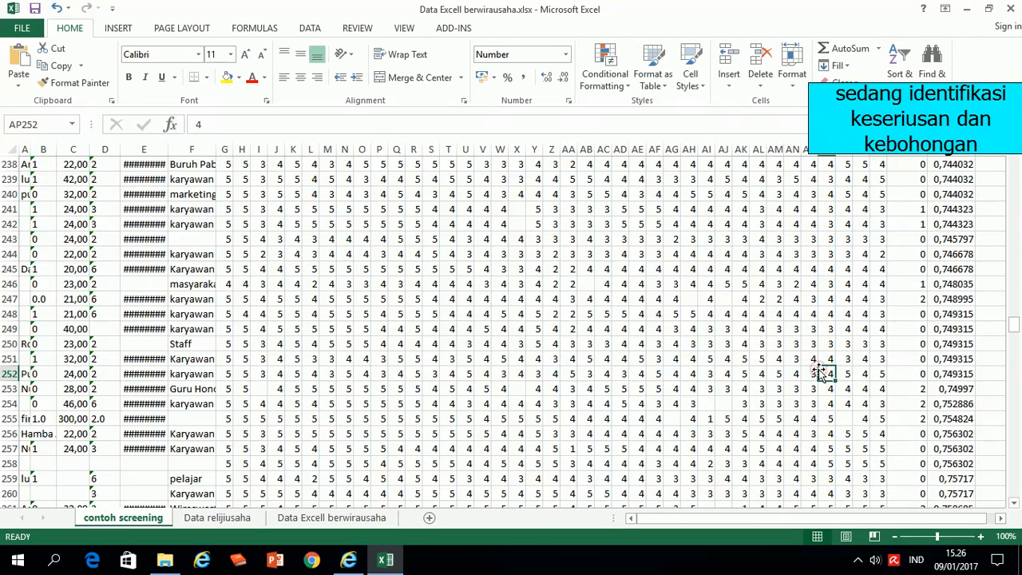
{"action": "scroll", "coordinate": [573, 373], "scroll_direction": "down", "scroll_amount": 3}
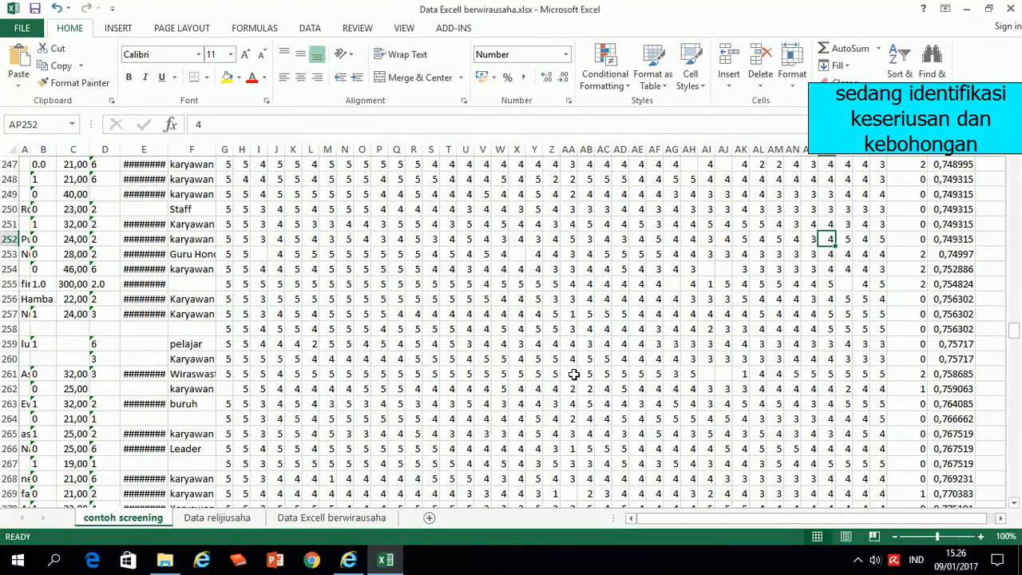
{"action": "scroll", "coordinate": [826, 346], "scroll_direction": "down", "scroll_amount": 5}
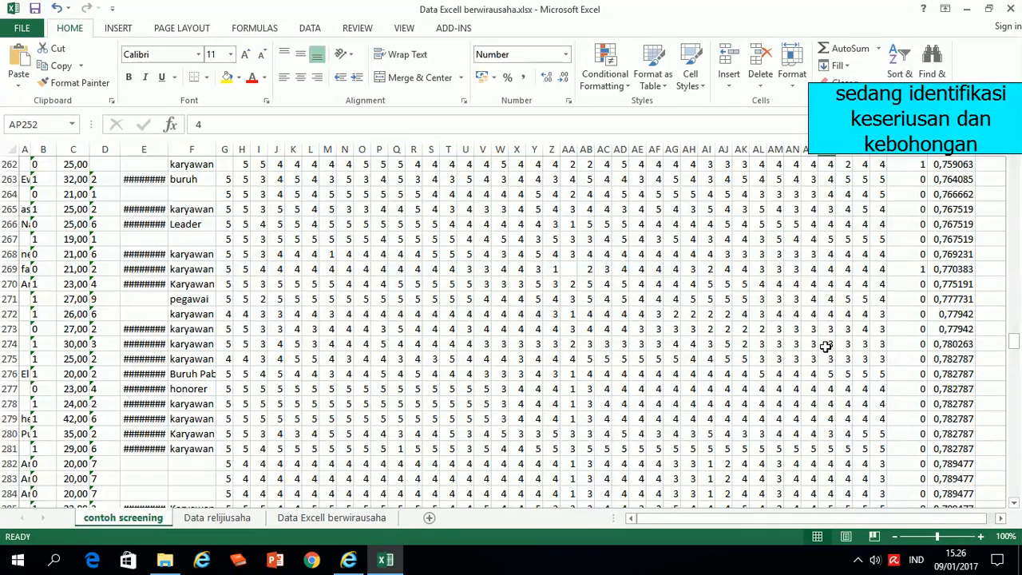
Step: Check the standard deviations of rows 282 to 284 and delete these three matching respondents aged 20
{"action": "scroll", "coordinate": [825, 345], "scroll_direction": "down", "scroll_amount": 2}
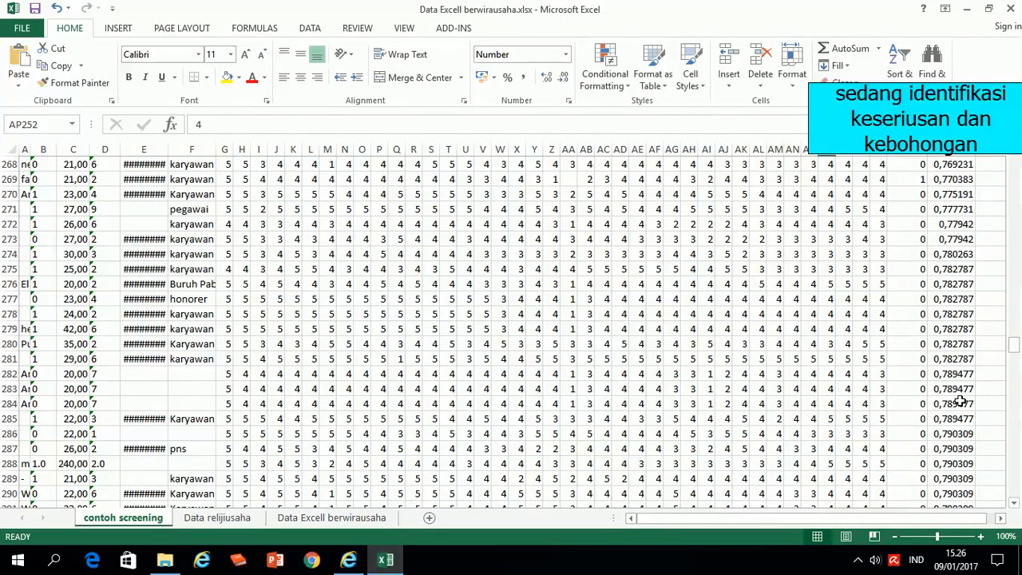
{"action": "left_click", "coordinate": [958, 373]}
{"action": "left_click", "coordinate": [958, 389]}
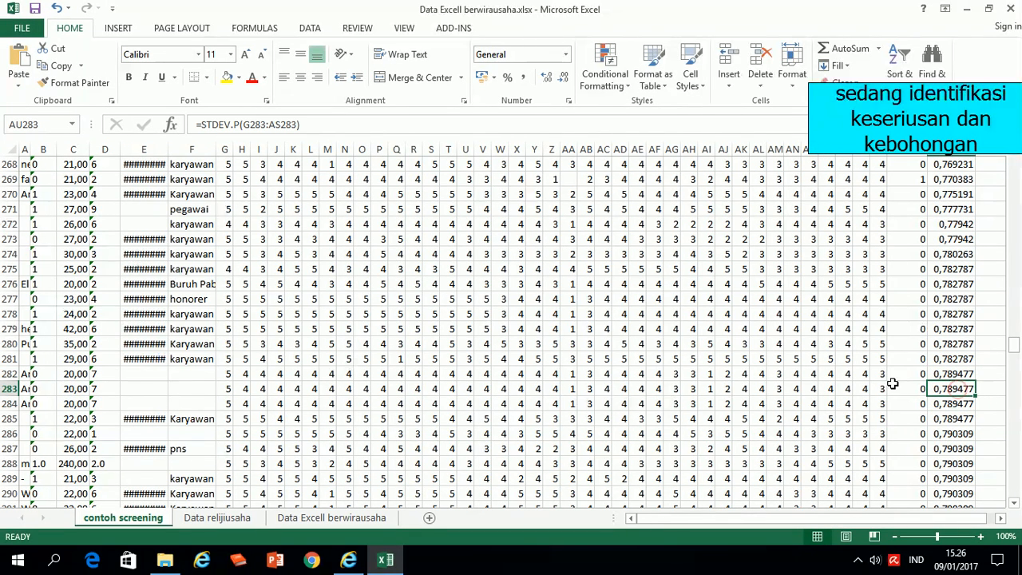
{"action": "left_click_drag", "start_coordinate": [8, 373], "coordinate": [6, 409]}
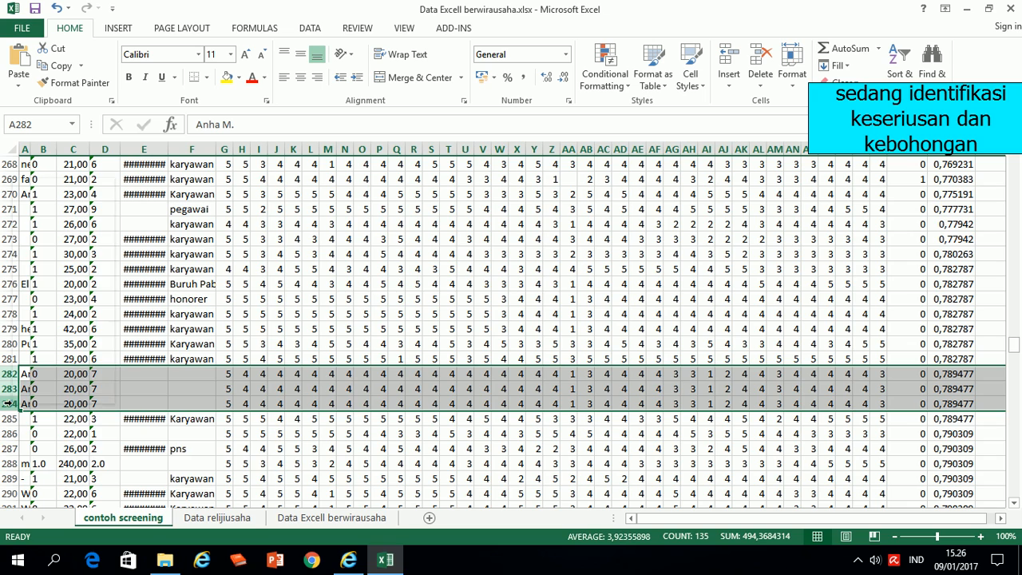
{"action": "right_click", "coordinate": [7, 404]}
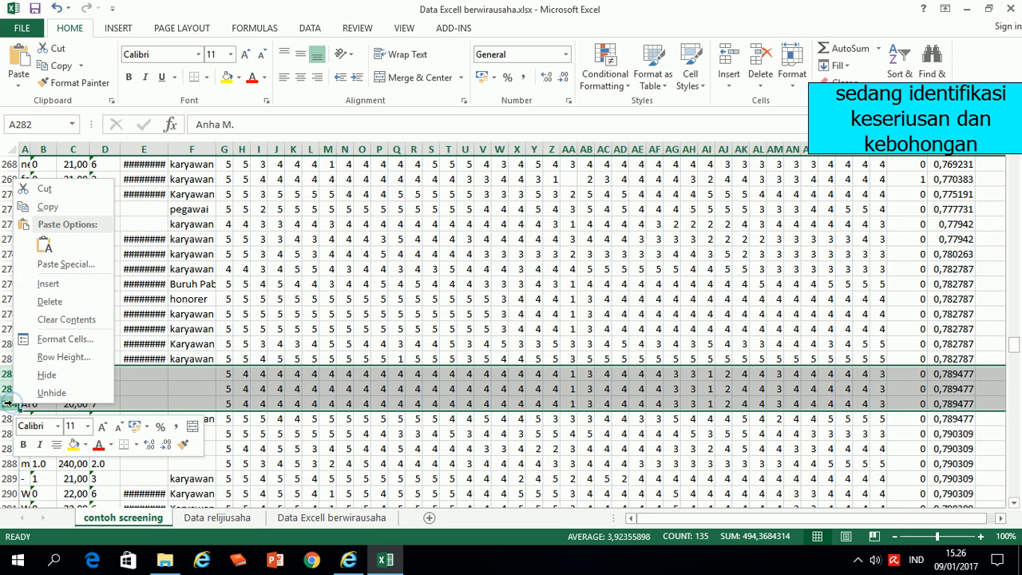
{"action": "left_click", "coordinate": [50, 303]}
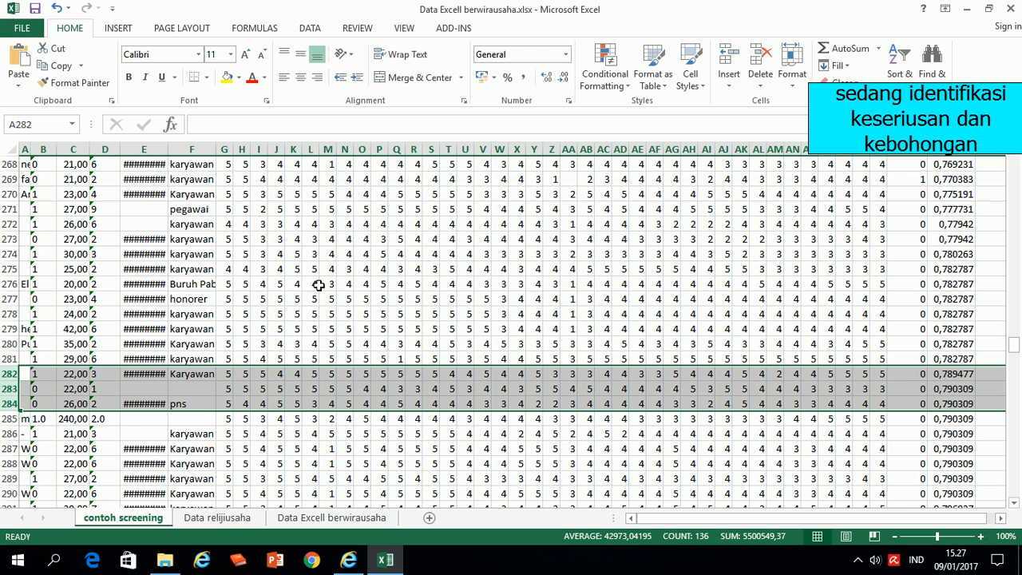
Step: Compare the names and answers in rows 307 to 310 and delete rows 308 to 310, the matching Karyawan respondents aged 19
{"action": "scroll", "coordinate": [318, 285], "scroll_direction": "down", "scroll_amount": 1}
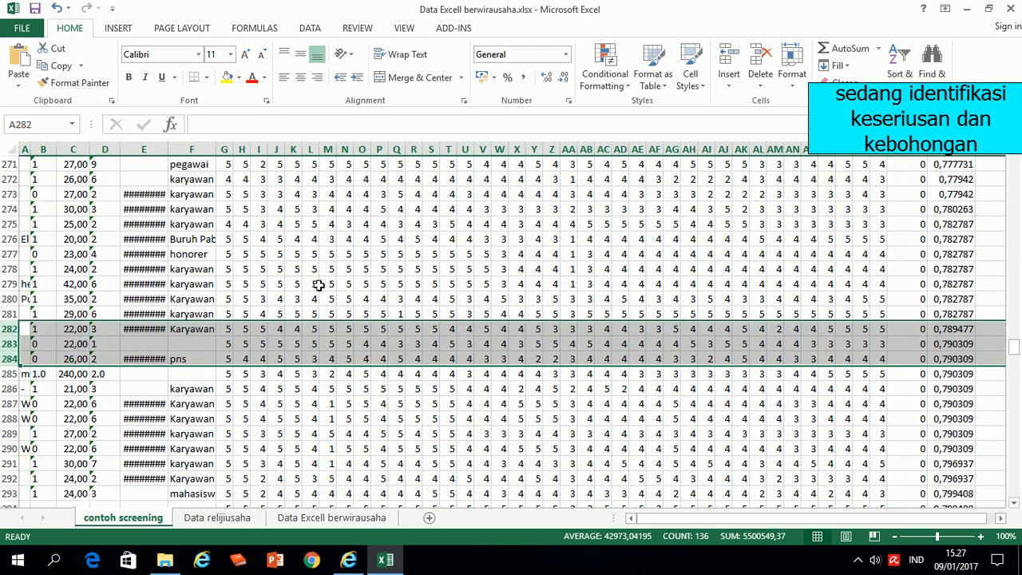
{"action": "scroll", "coordinate": [317, 285], "scroll_direction": "down", "scroll_amount": 3}
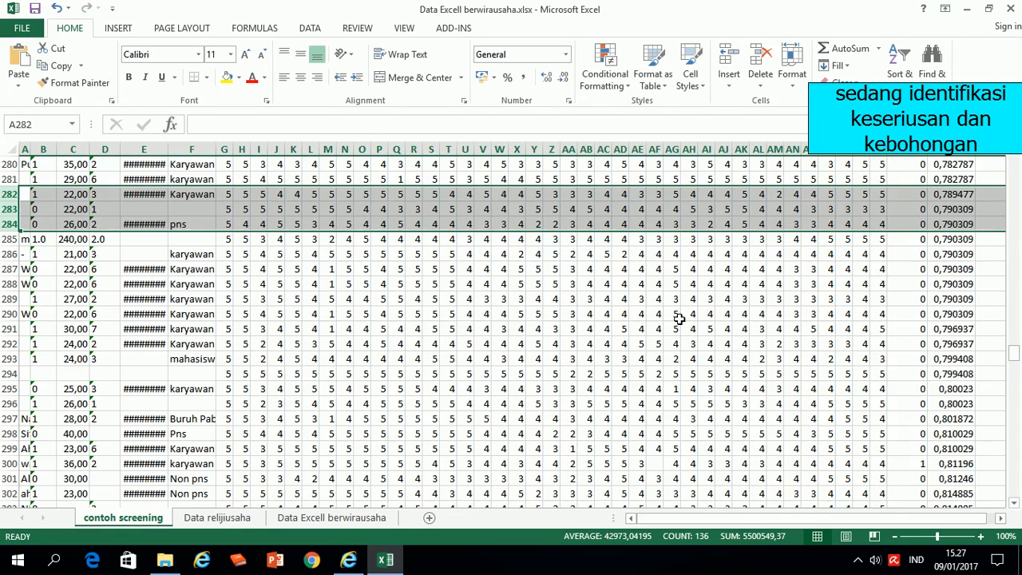
{"action": "scroll", "coordinate": [422, 376], "scroll_direction": "down", "scroll_amount": 9}
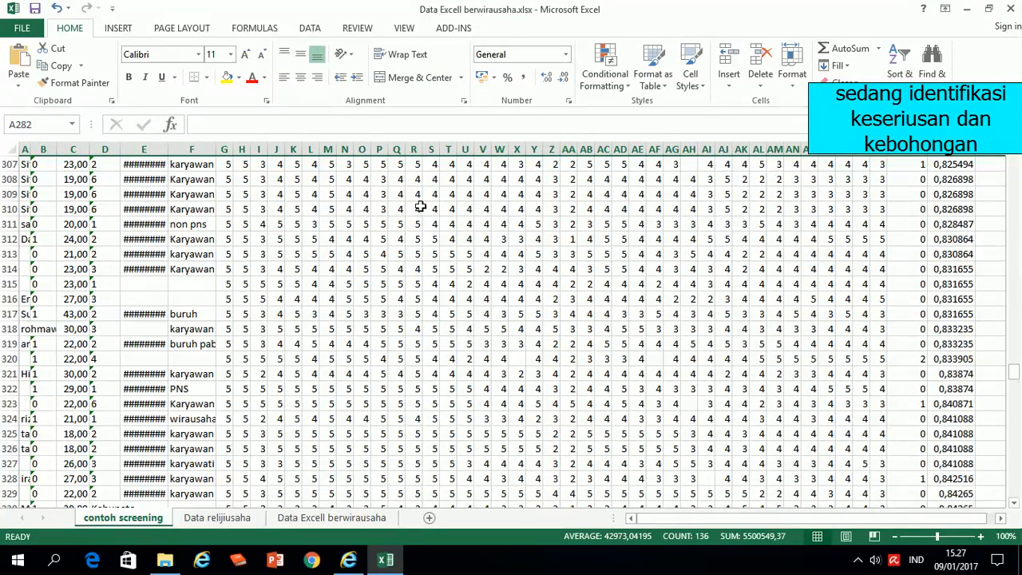
{"action": "scroll", "coordinate": [348, 209], "scroll_direction": "down", "scroll_amount": 2}
{"action": "scroll", "coordinate": [312, 284], "scroll_direction": "up", "scroll_amount": 2}
{"action": "scroll", "coordinate": [313, 284], "scroll_direction": "up", "scroll_amount": 1}
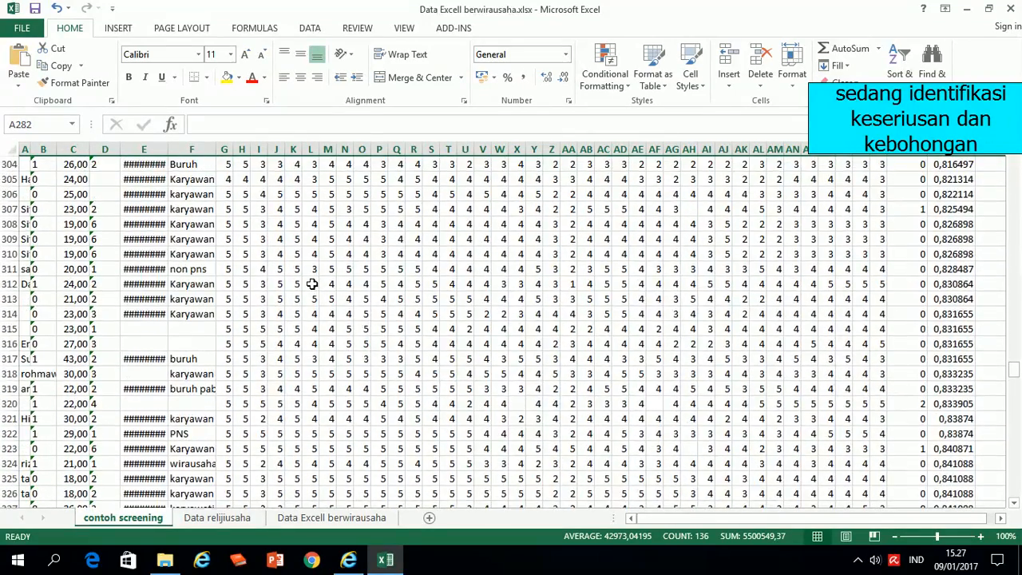
{"action": "left_click", "coordinate": [25, 223]}
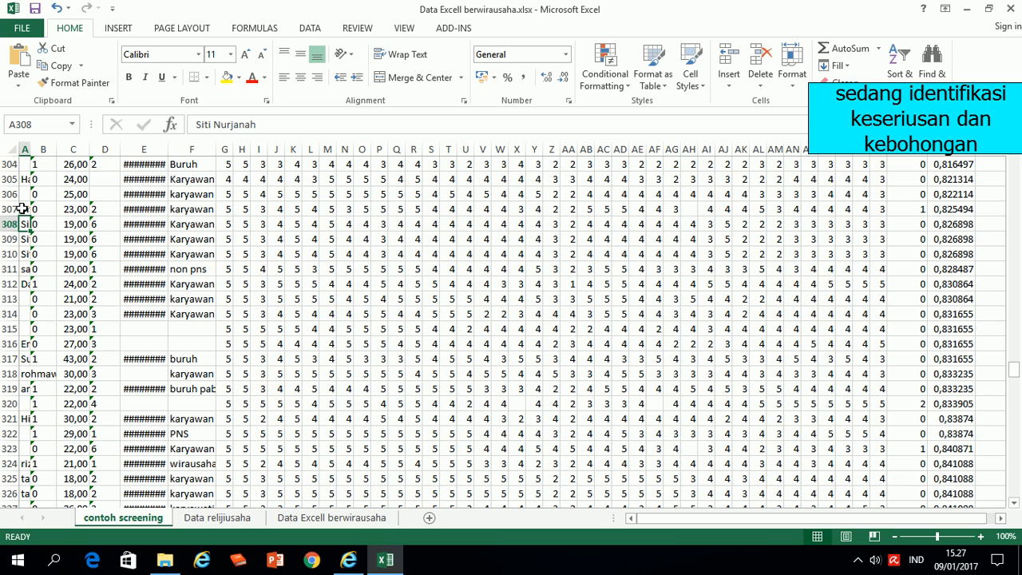
{"action": "left_click", "coordinate": [22, 208]}
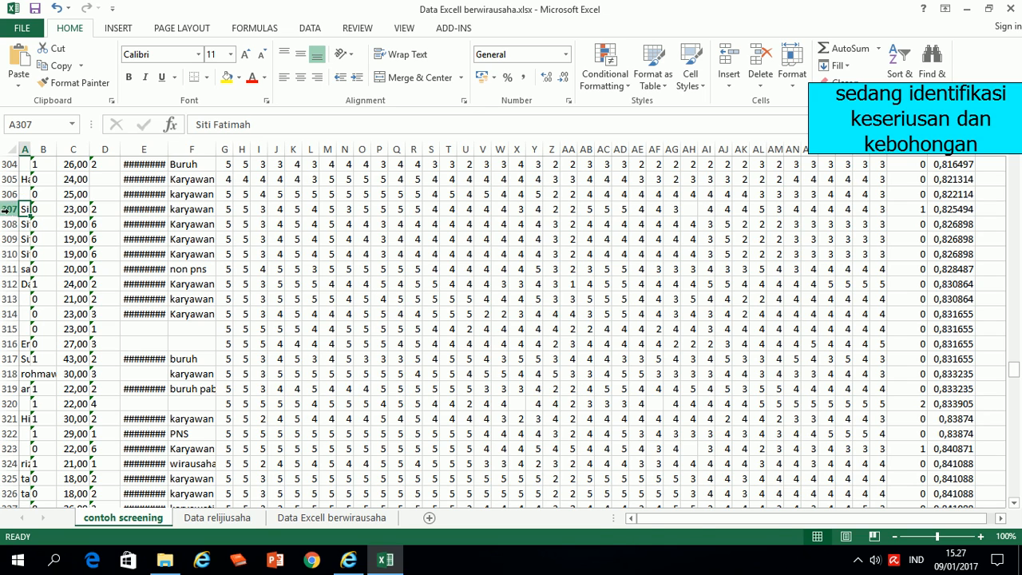
{"action": "left_click", "coordinate": [9, 209]}
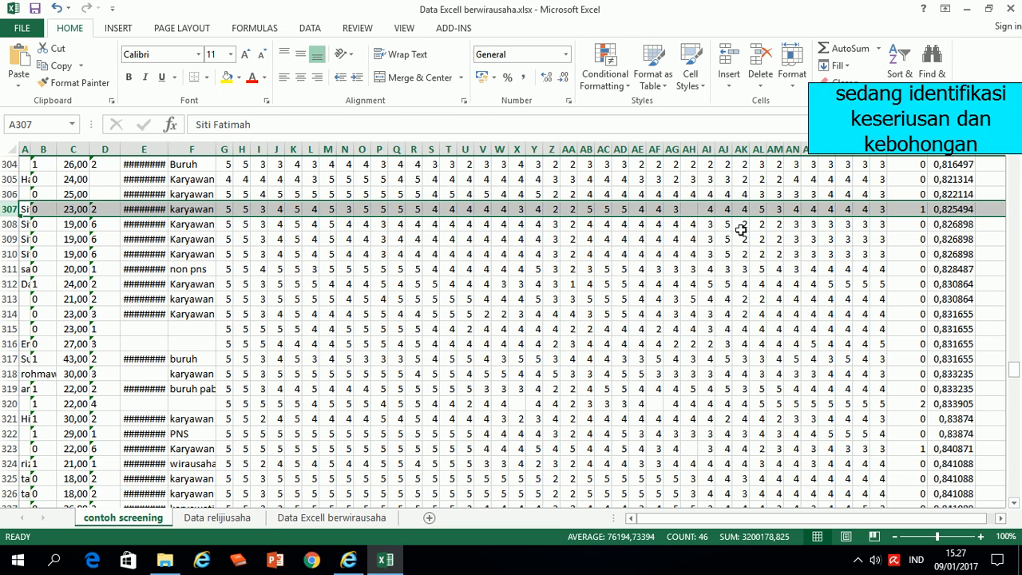
{"action": "left_click_drag", "start_coordinate": [10, 224], "coordinate": [9, 257]}
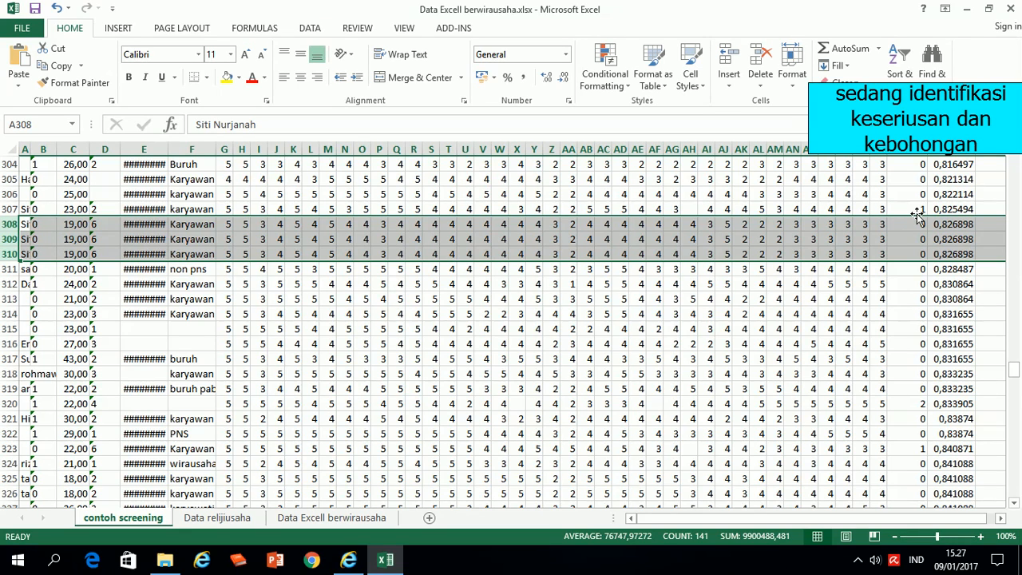
{"action": "right_click", "coordinate": [6, 239]}
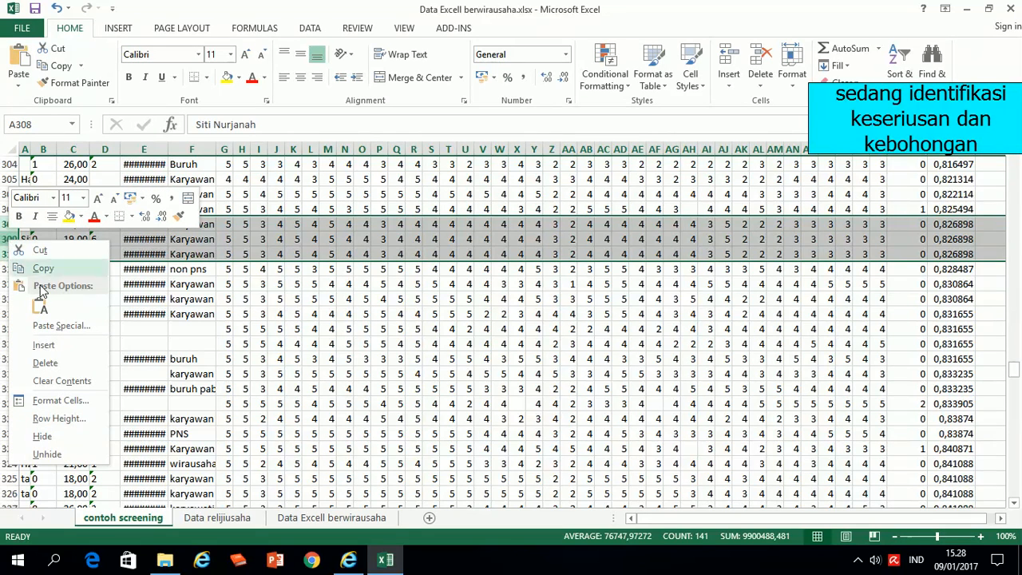
{"action": "left_click", "coordinate": [45, 363]}
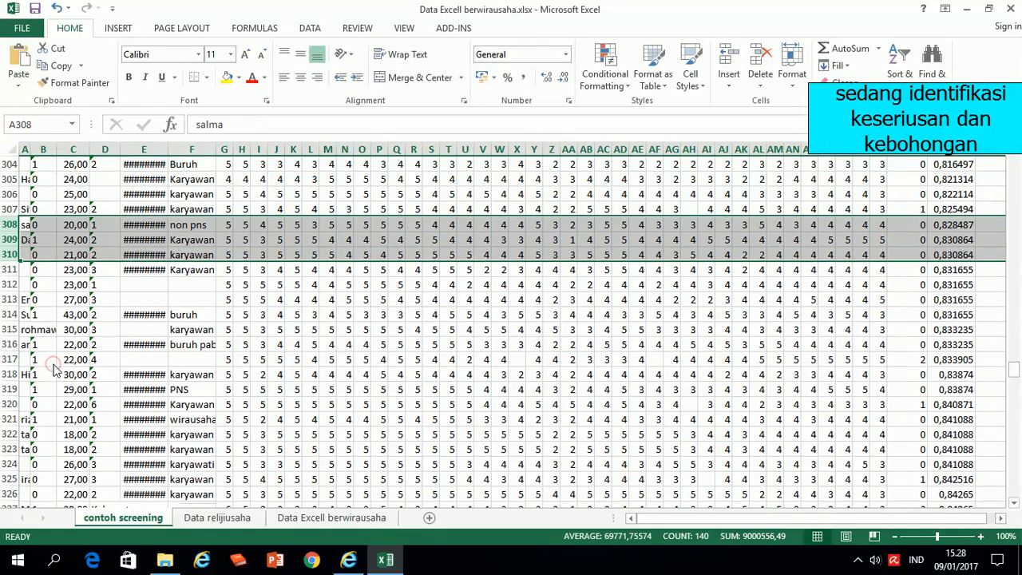
Step: Compare the item answers of rows 322 and 323, the two karyawan respondents aged 18 with identical standard deviations
{"action": "left_click", "coordinate": [710, 329]}
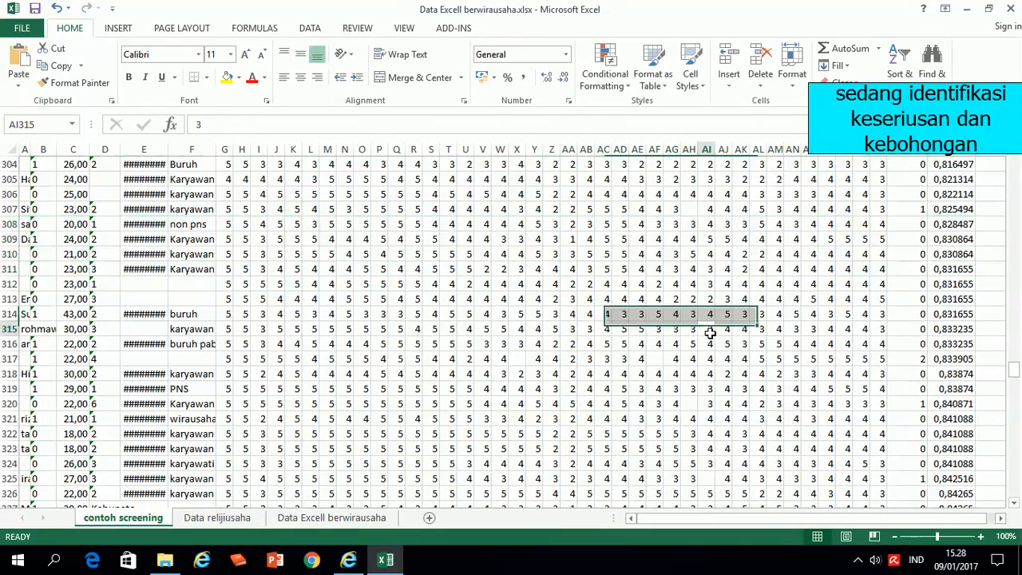
{"action": "scroll", "coordinate": [709, 335], "scroll_direction": "down", "scroll_amount": 3}
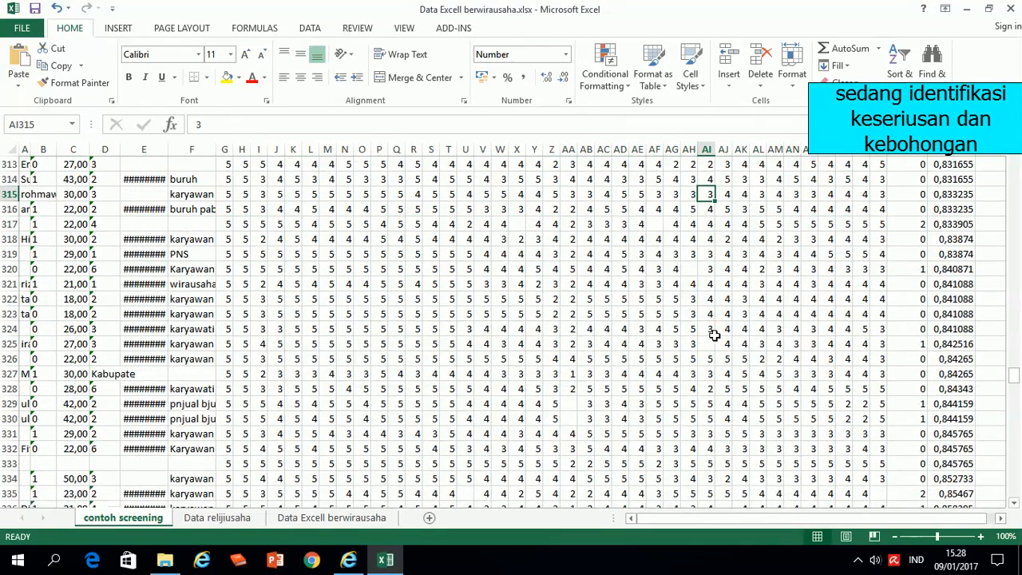
{"action": "left_click", "coordinate": [34, 315]}
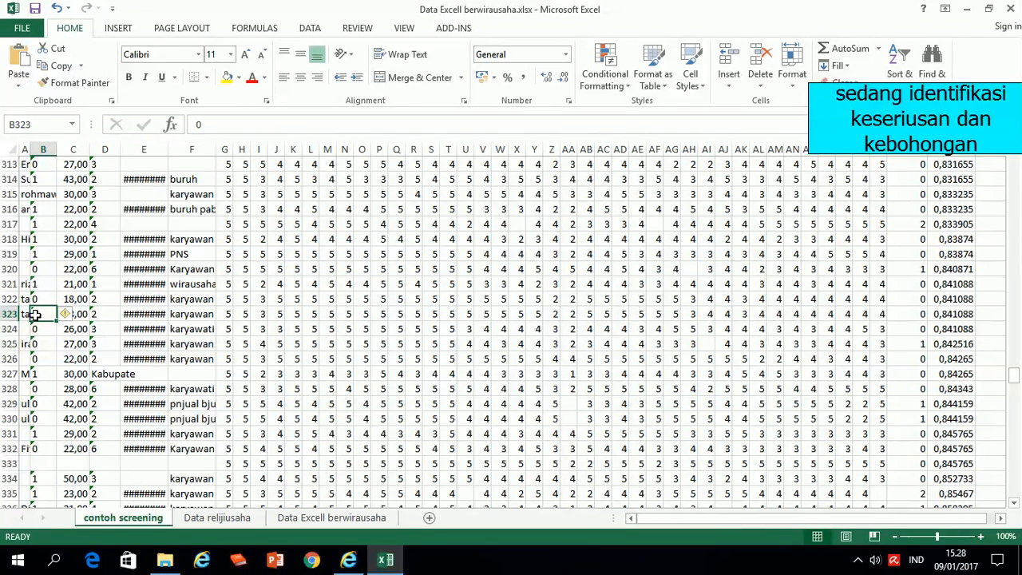
{"action": "left_click", "coordinate": [568, 313]}
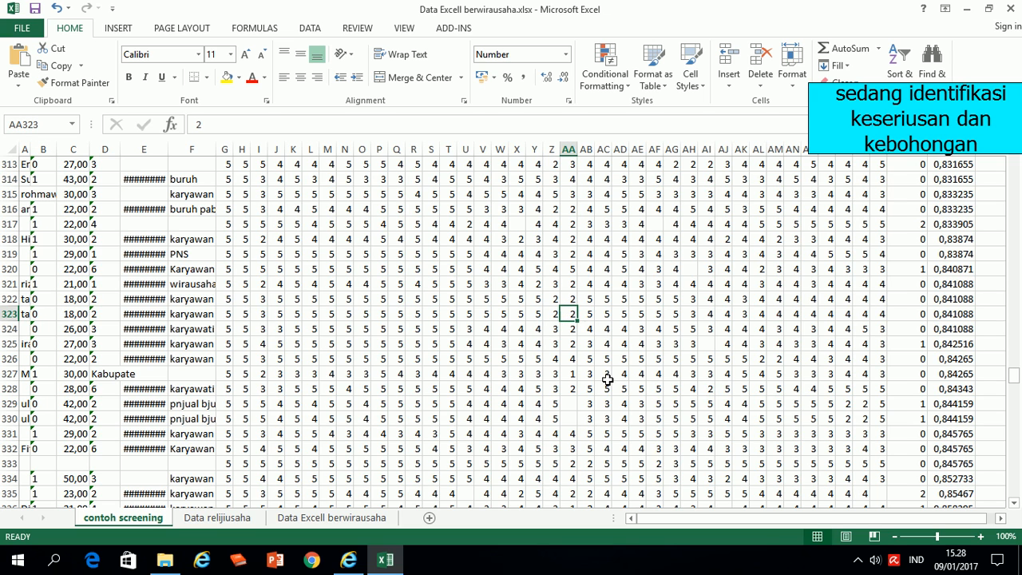
Step: Examine the remaining respondents from row 324 down to row 479 for identical standard deviations and matching answers
{"action": "scroll", "coordinate": [607, 380], "scroll_direction": "down", "scroll_amount": 20}
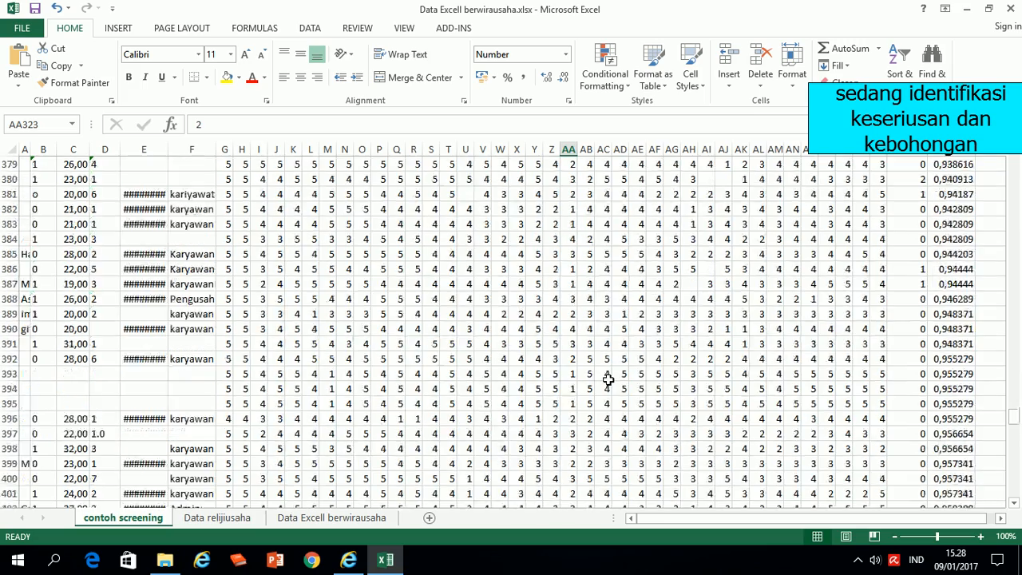
{"action": "scroll", "coordinate": [609, 380], "scroll_direction": "down", "scroll_amount": 6}
{"action": "scroll", "coordinate": [609, 380], "scroll_direction": "down", "scroll_amount": 19}
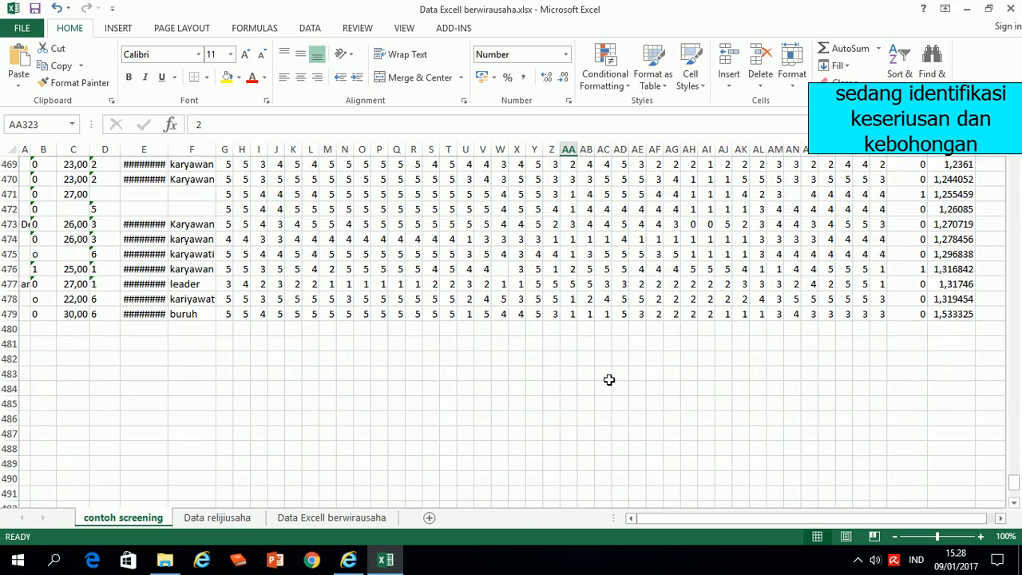
{"action": "scroll", "coordinate": [609, 380], "scroll_direction": "up", "scroll_amount": 3}
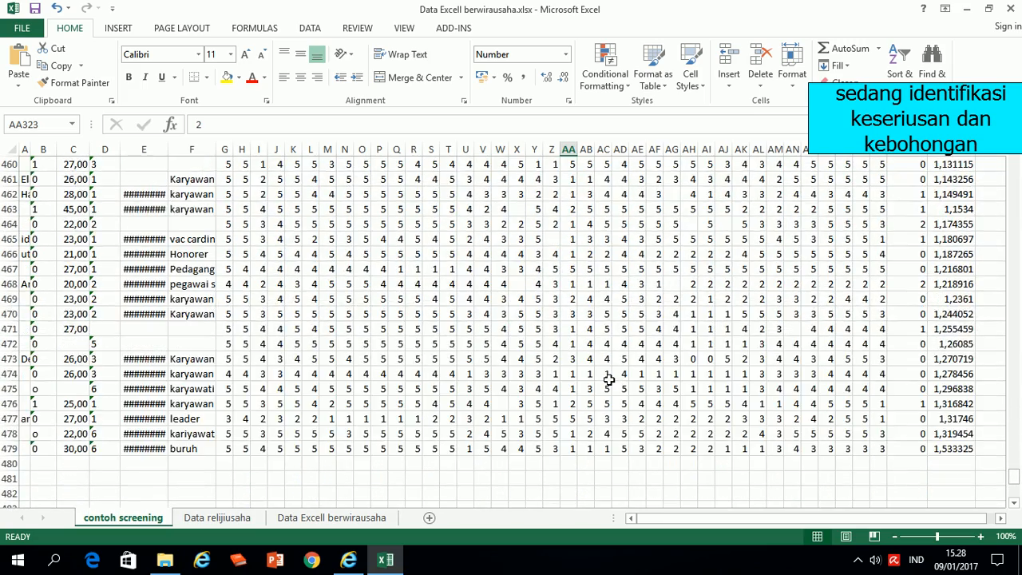
{"action": "scroll", "coordinate": [609, 380], "scroll_direction": "up", "scroll_amount": 5}
{"action": "scroll", "coordinate": [611, 377], "scroll_direction": "down", "scroll_amount": 3}
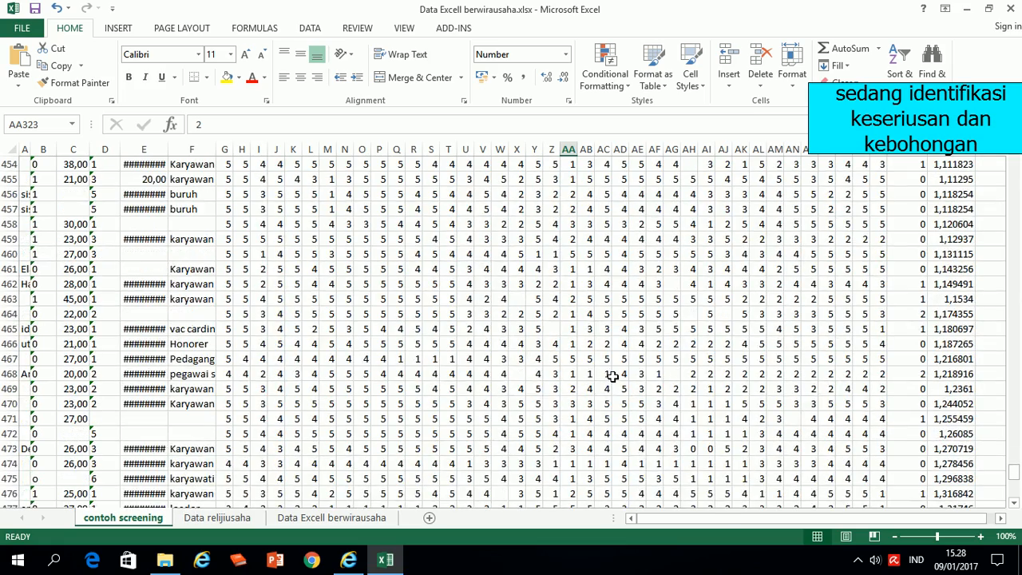
Step: Return to the start of the data and review the answers and standard deviations in rows 1 to 35
{"action": "scroll", "coordinate": [611, 376], "scroll_direction": "up", "scroll_amount": 19}
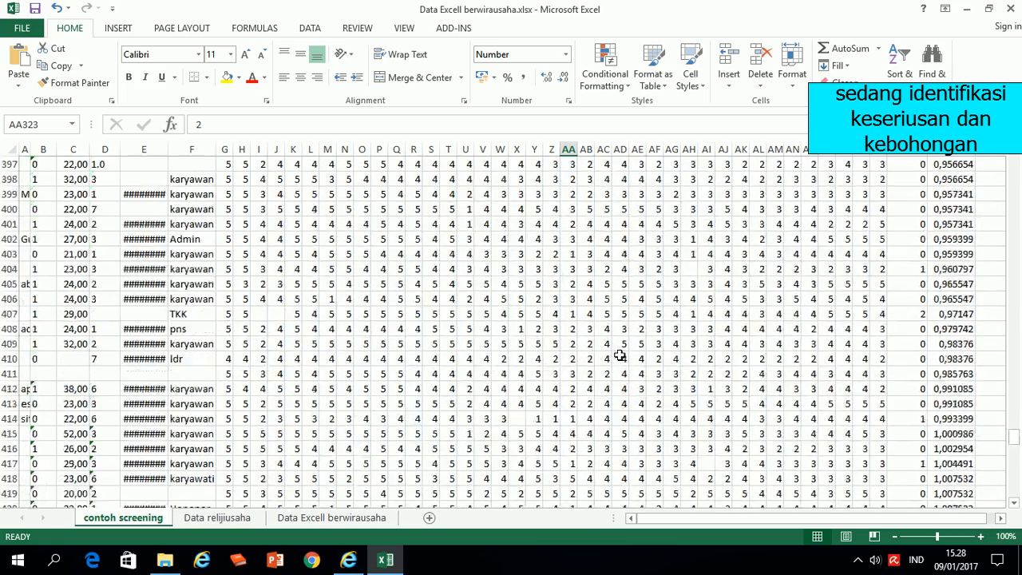
{"action": "scroll", "coordinate": [619, 356], "scroll_direction": "up", "scroll_amount": 20}
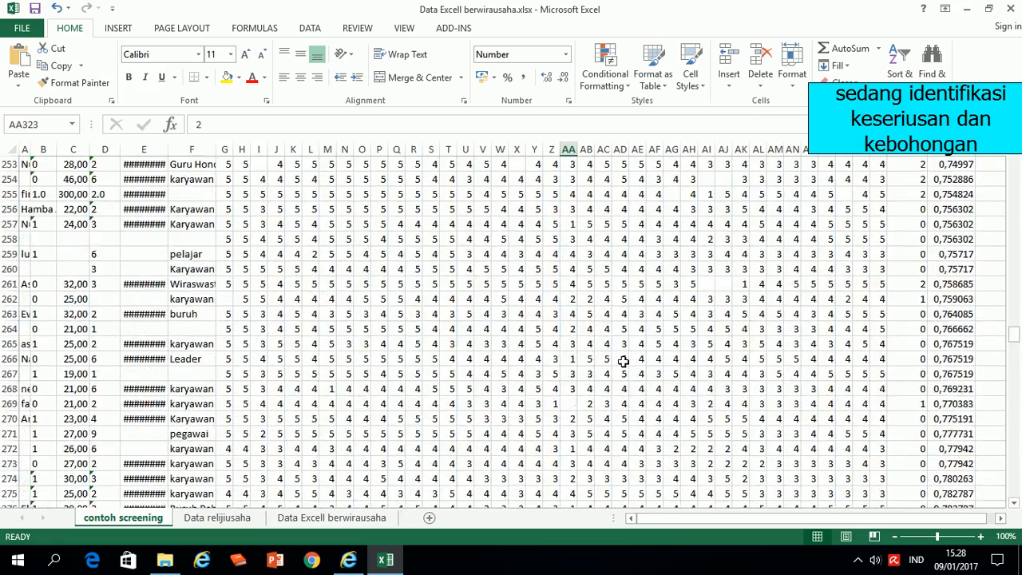
{"action": "scroll", "coordinate": [622, 361], "scroll_direction": "up", "scroll_amount": 20}
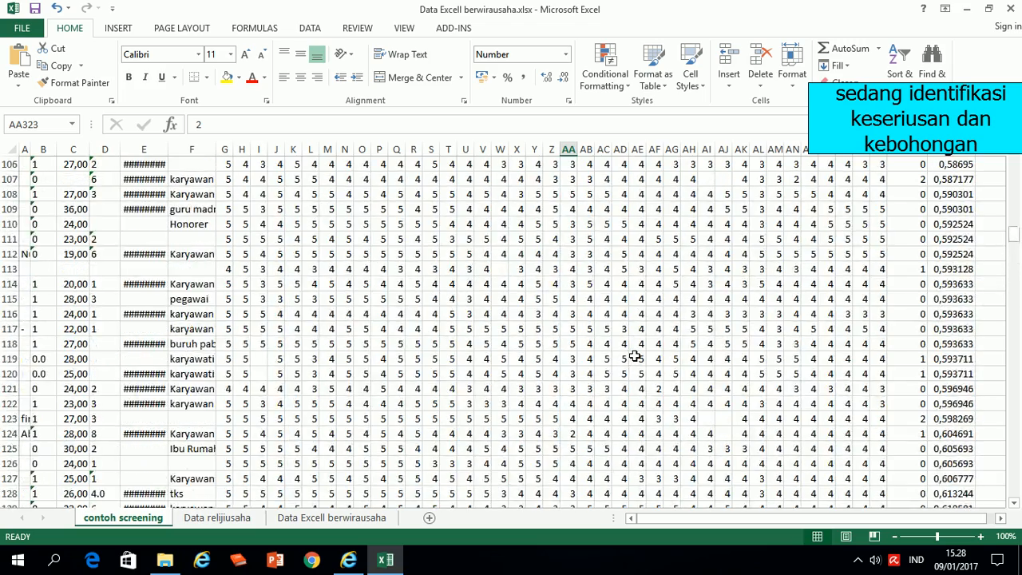
{"action": "scroll", "coordinate": [634, 355], "scroll_direction": "up", "scroll_amount": 20}
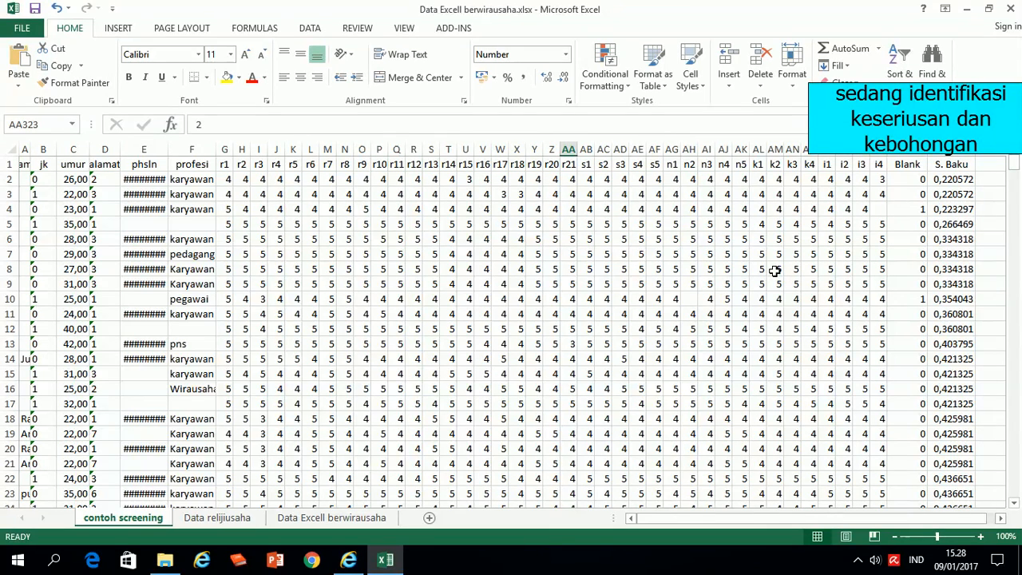
{"action": "scroll", "coordinate": [773, 265], "scroll_direction": "down", "scroll_amount": 4}
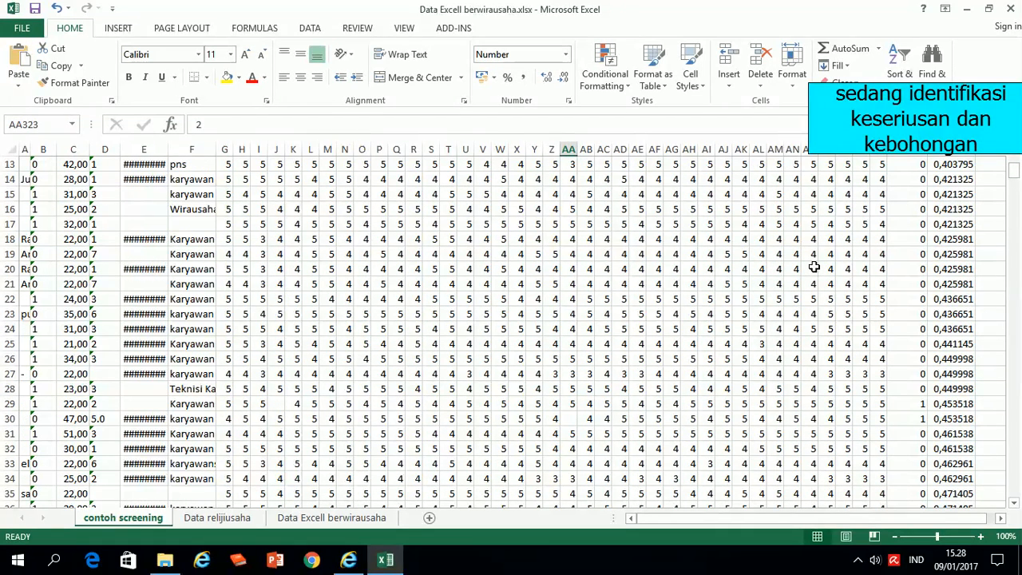
{"action": "left_click", "coordinate": [534, 344]}
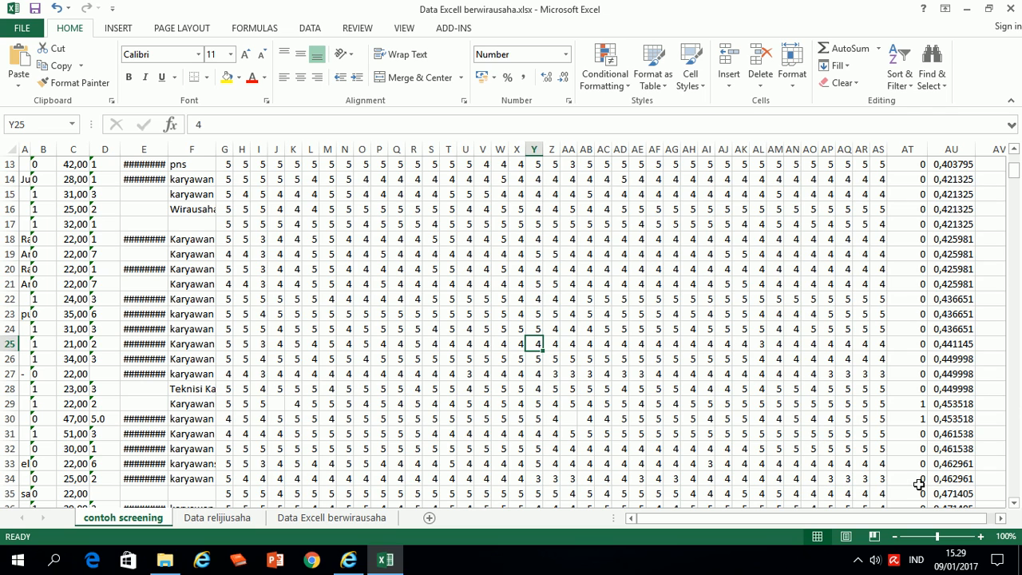
{"action": "left_click", "coordinate": [857, 560]}
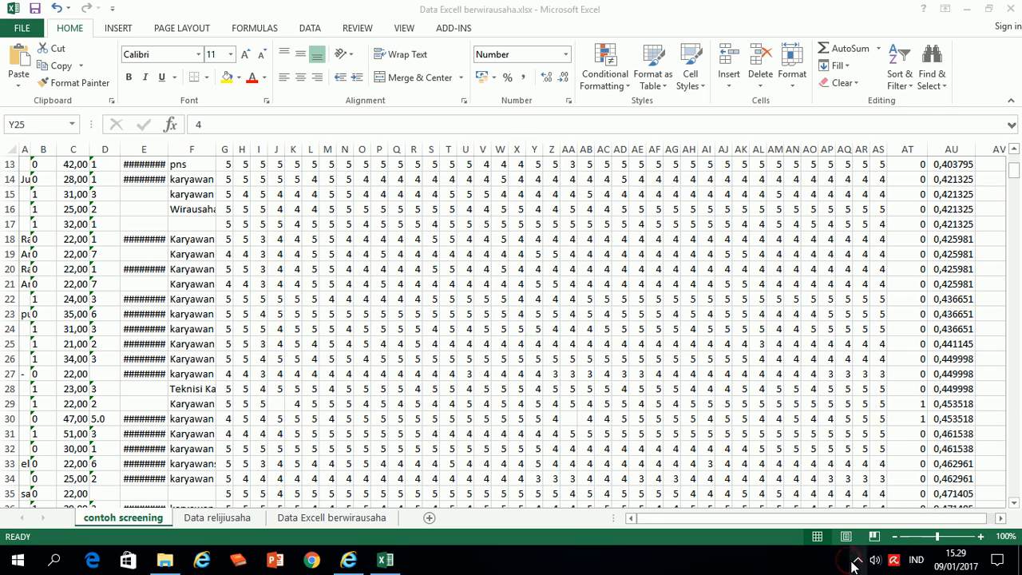